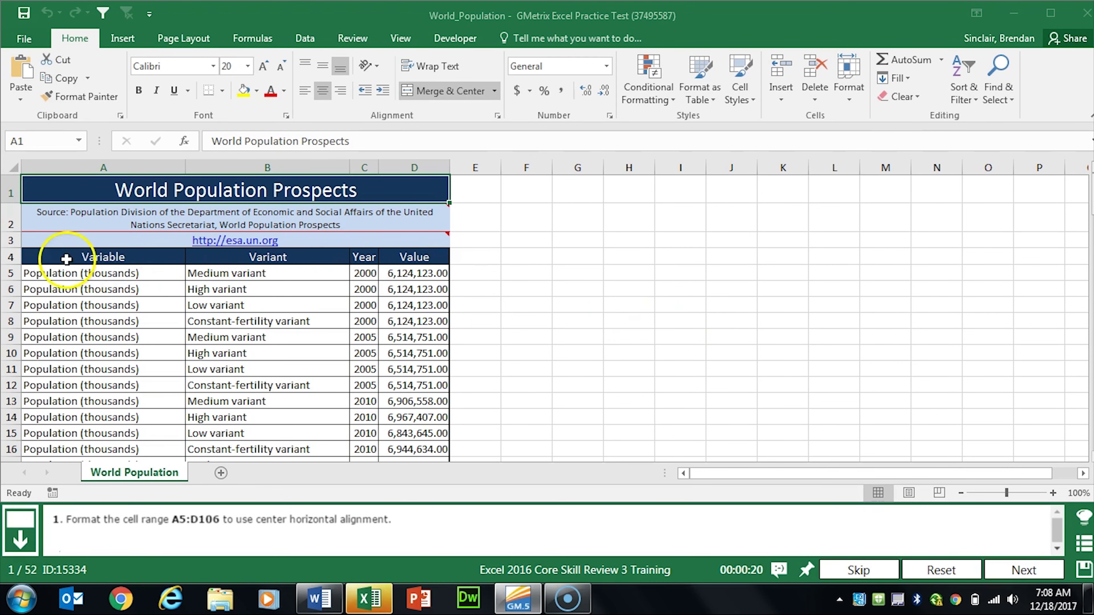
Step: Center-align the data in A5:D106 horizontally and advance to task 2
drag(58, 274, 400, 277)
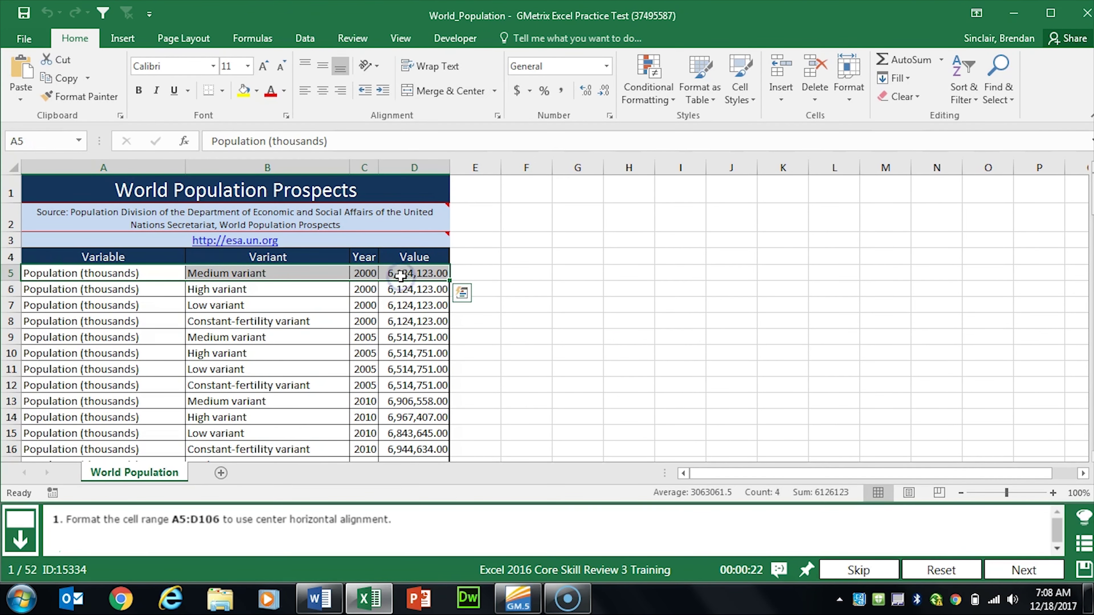
key(ctrl+shift+Down)
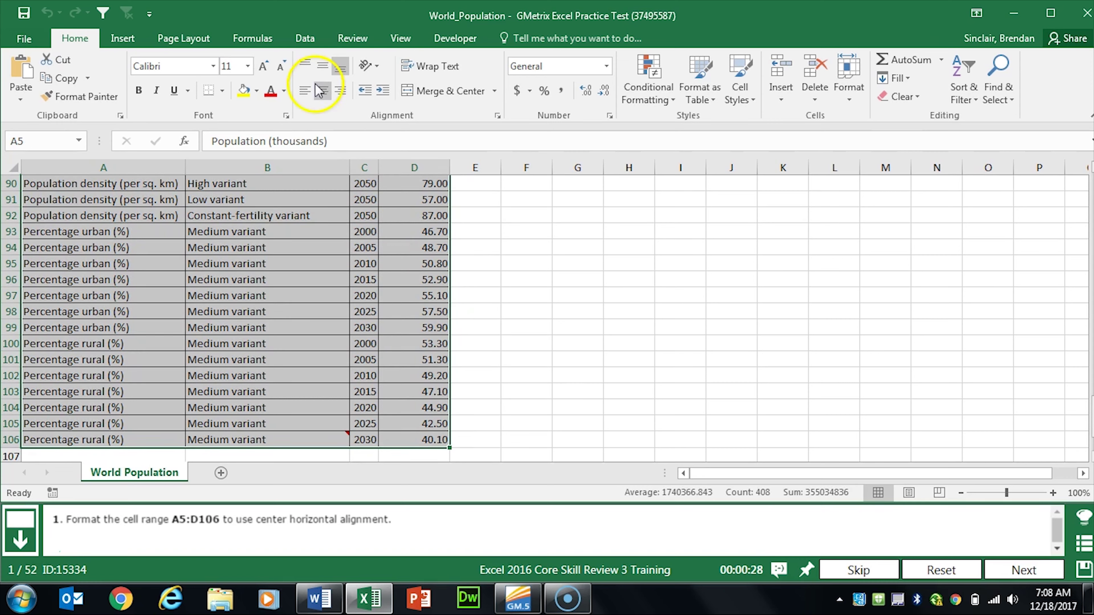
click(320, 92)
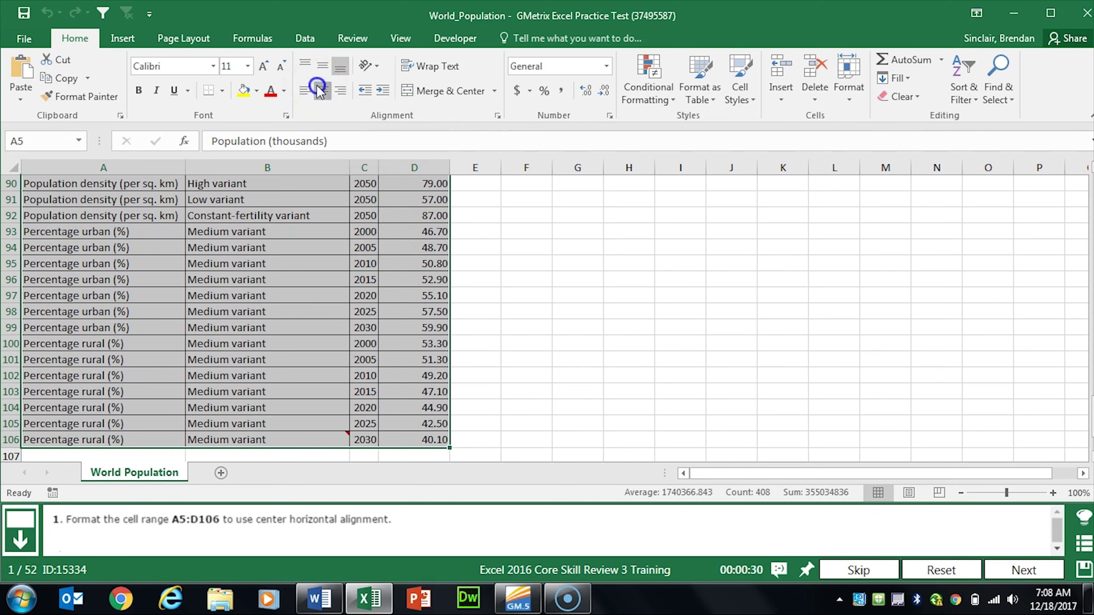
click(1024, 570)
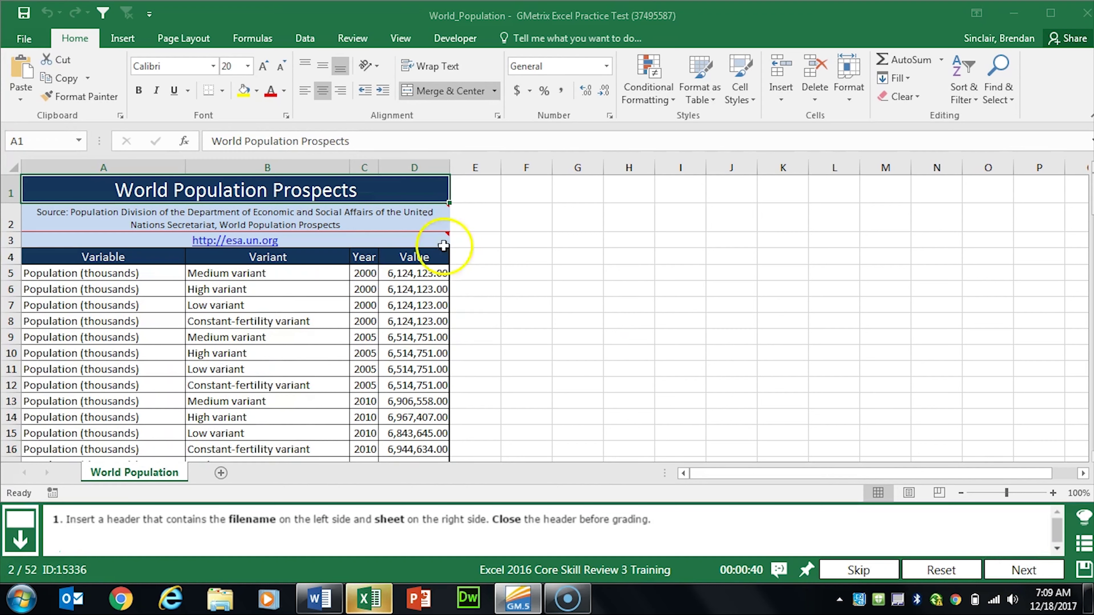
Step: Start editing the page header and insert the File Name field in the left section
click(118, 41)
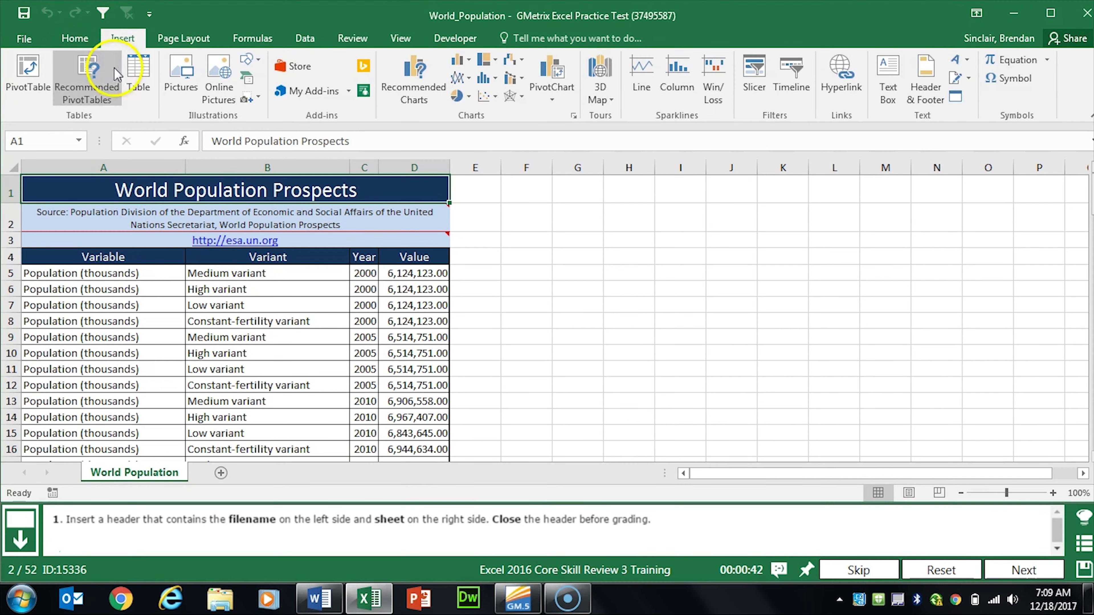
click(925, 92)
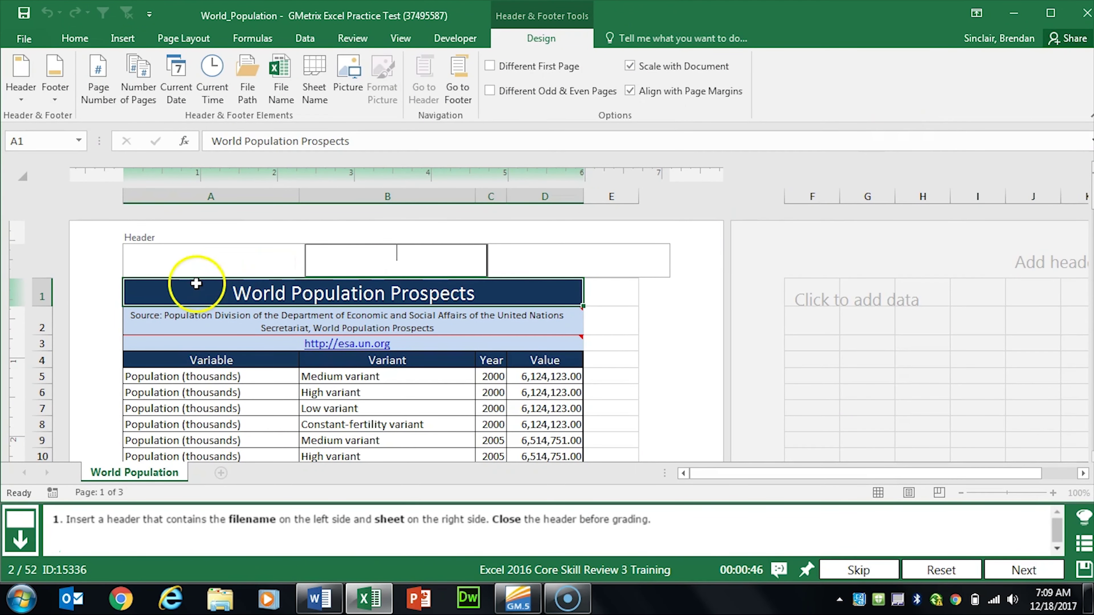
click(226, 261)
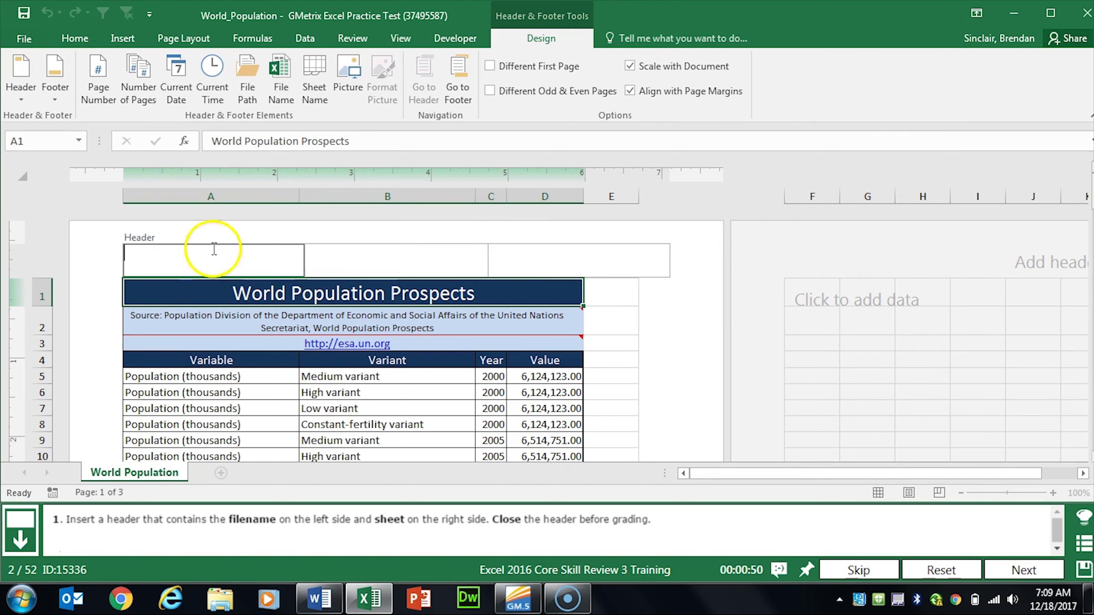
click(281, 91)
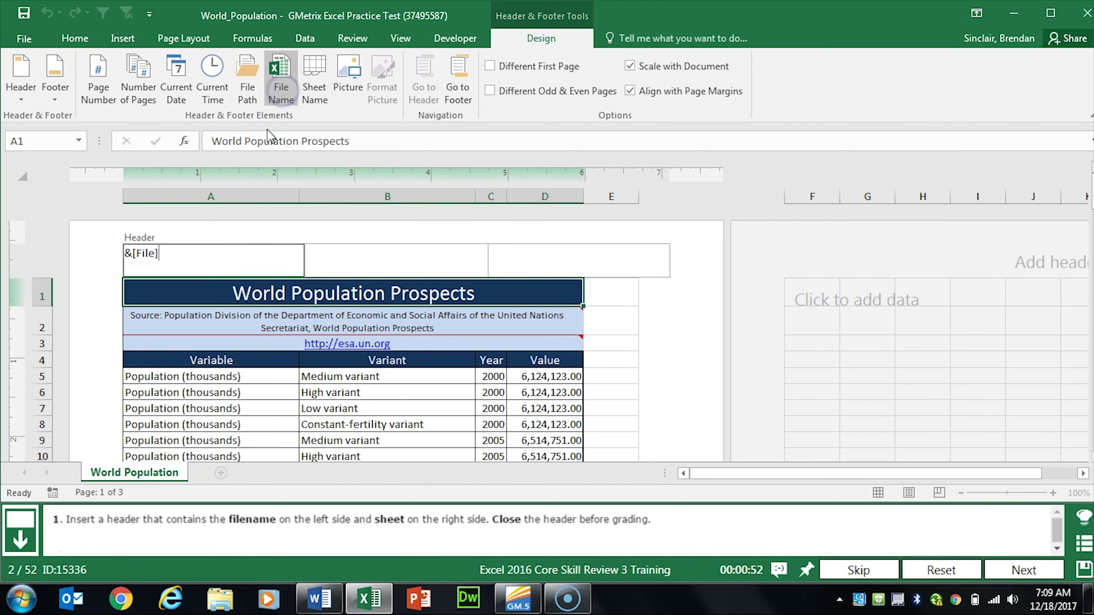
Step: Insert the Sheet Name field in the right header section, return to the sheet, and advance
click(622, 253)
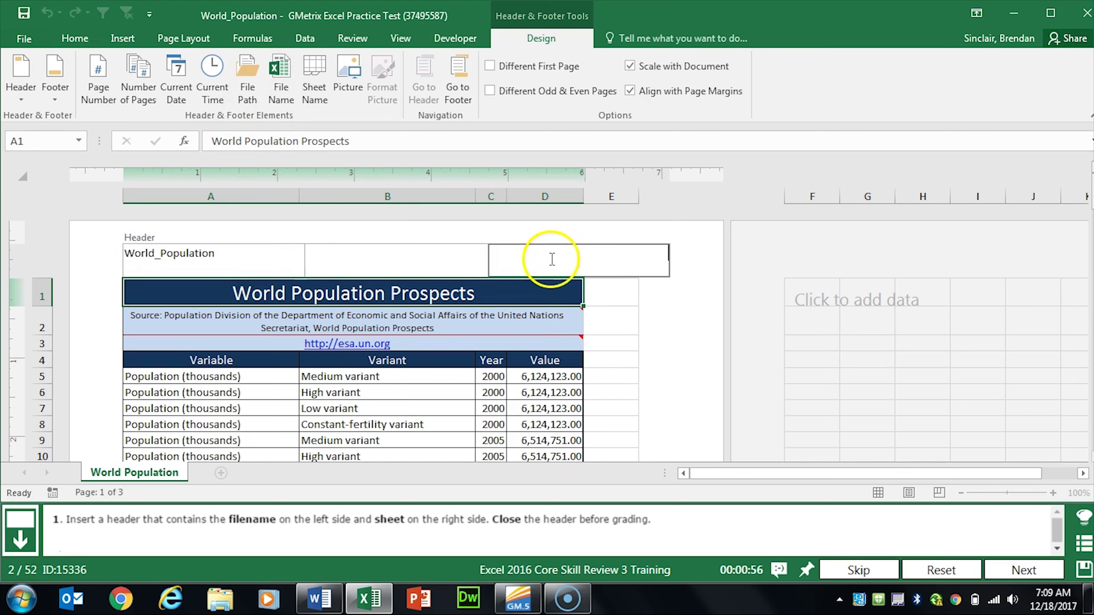
click(321, 88)
click(606, 324)
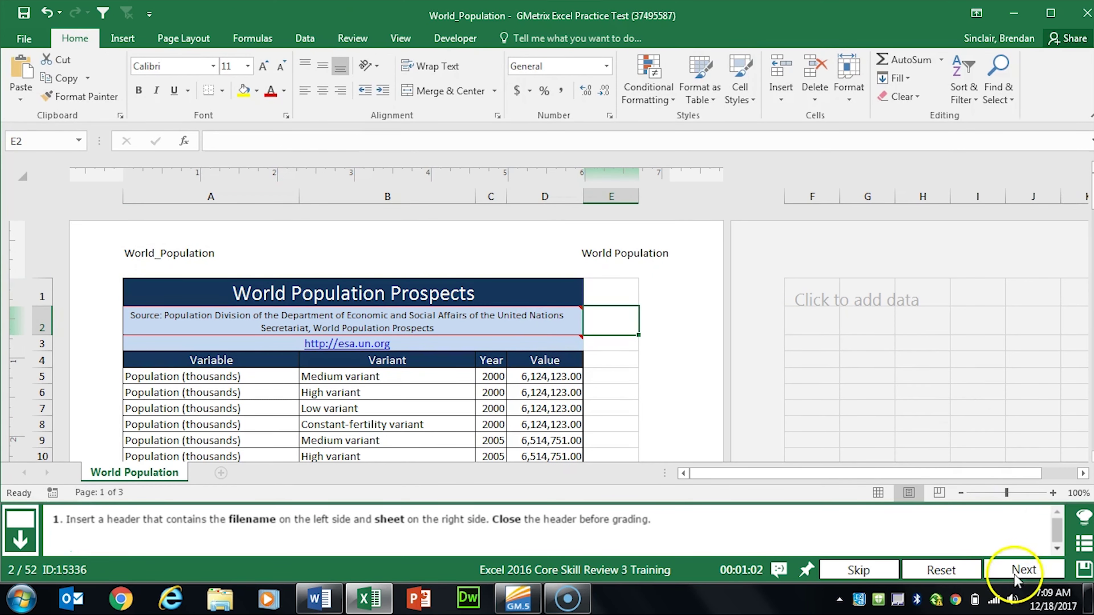
click(1023, 570)
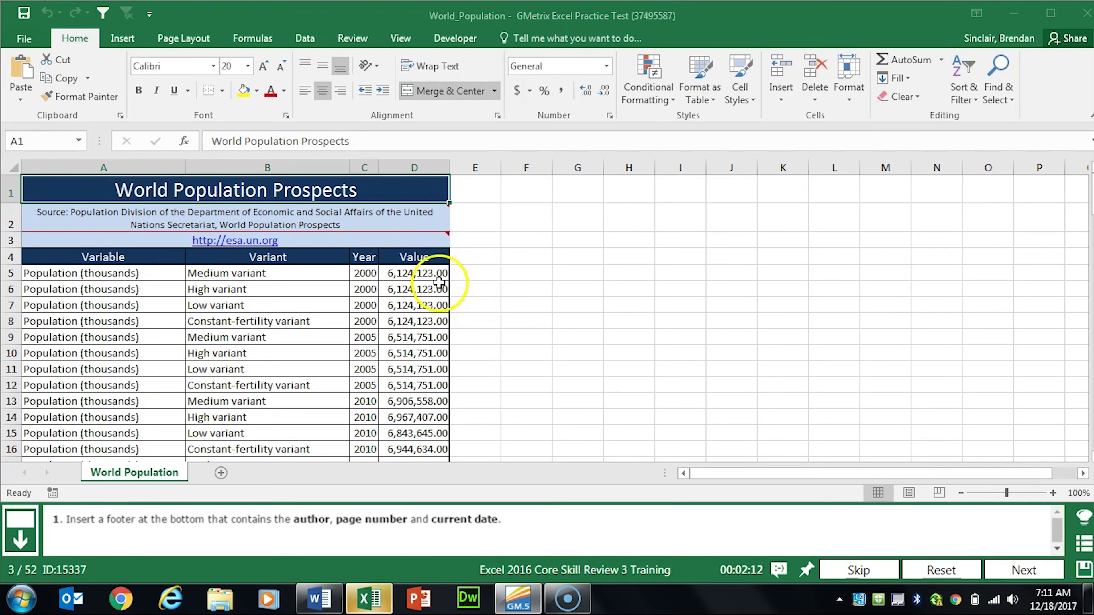
Step: Apply the preset footer with author, page number and date, then advance to task 4
click(124, 39)
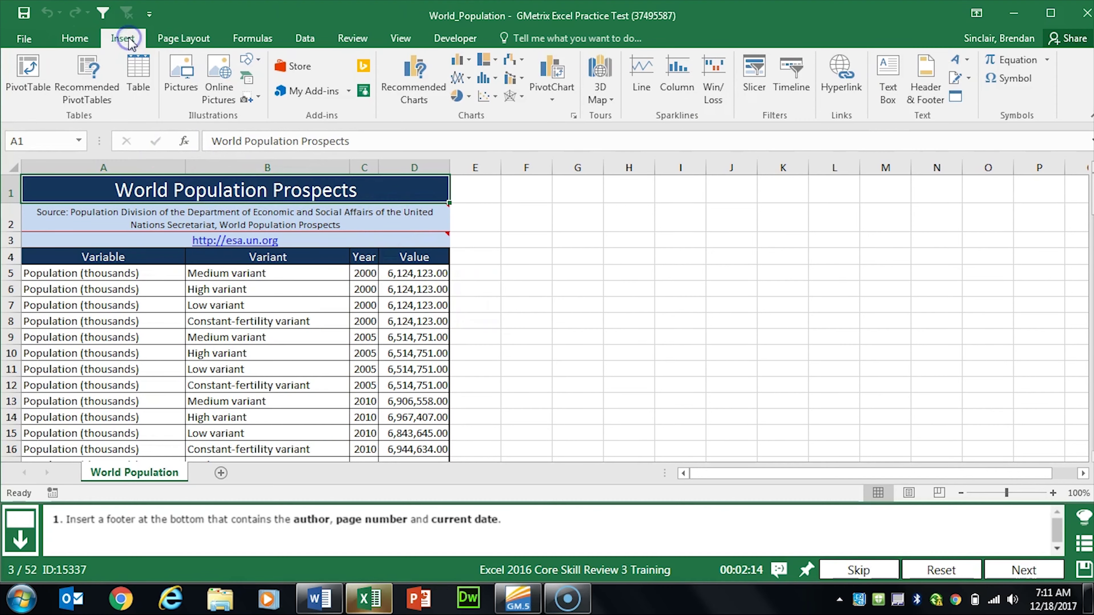
click(916, 98)
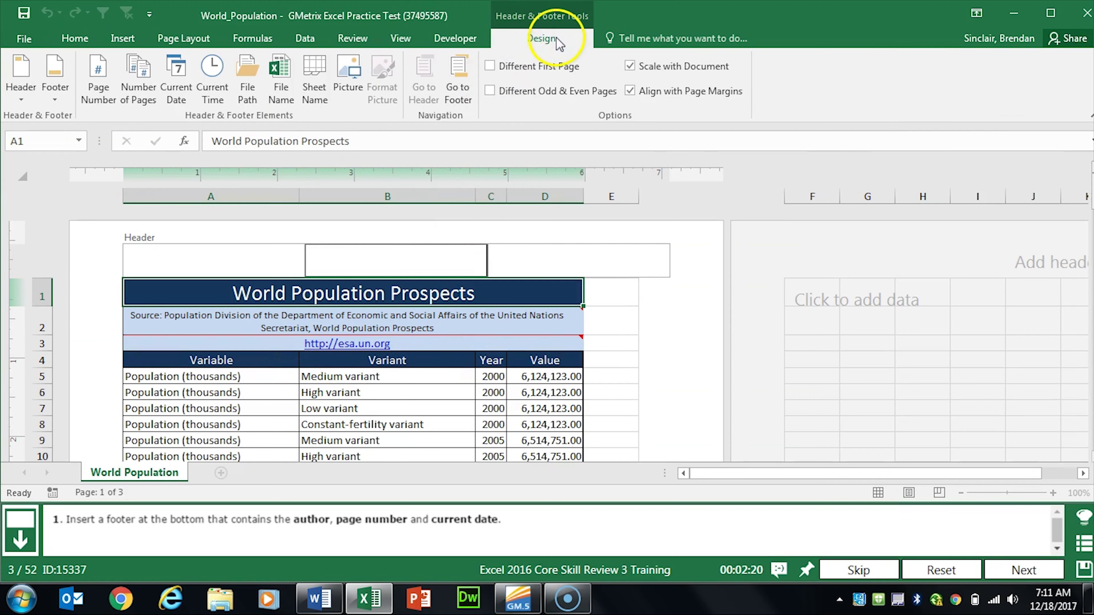
click(462, 104)
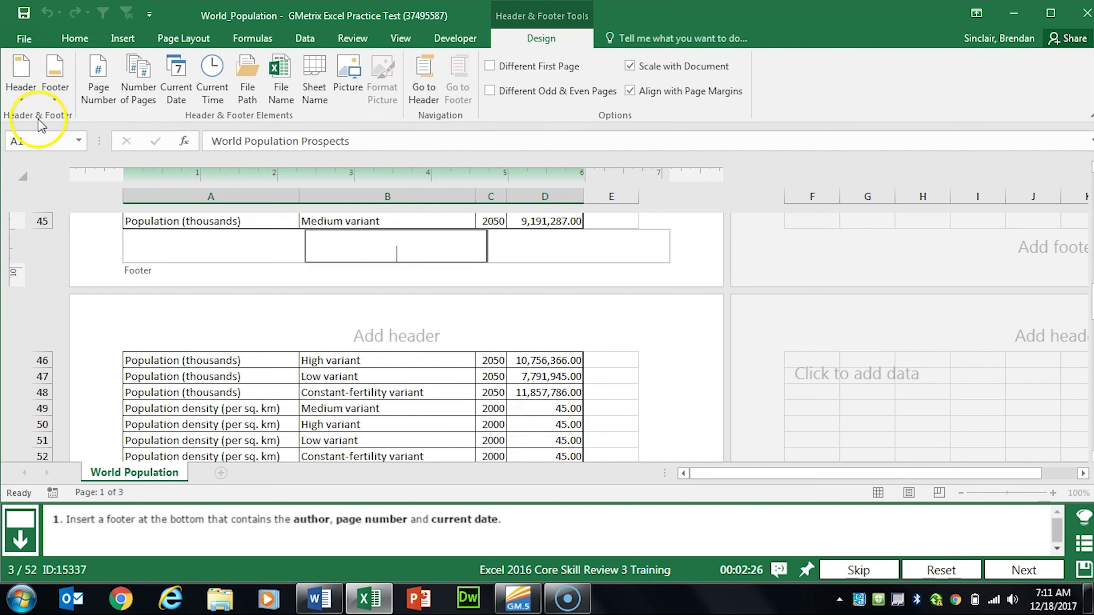
click(56, 100)
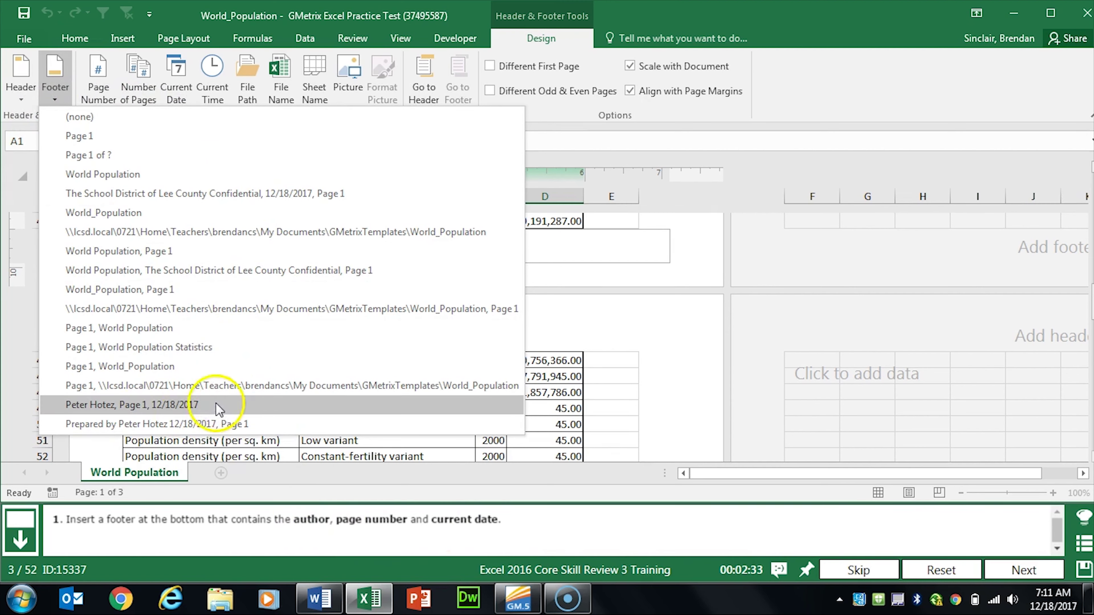
click(230, 410)
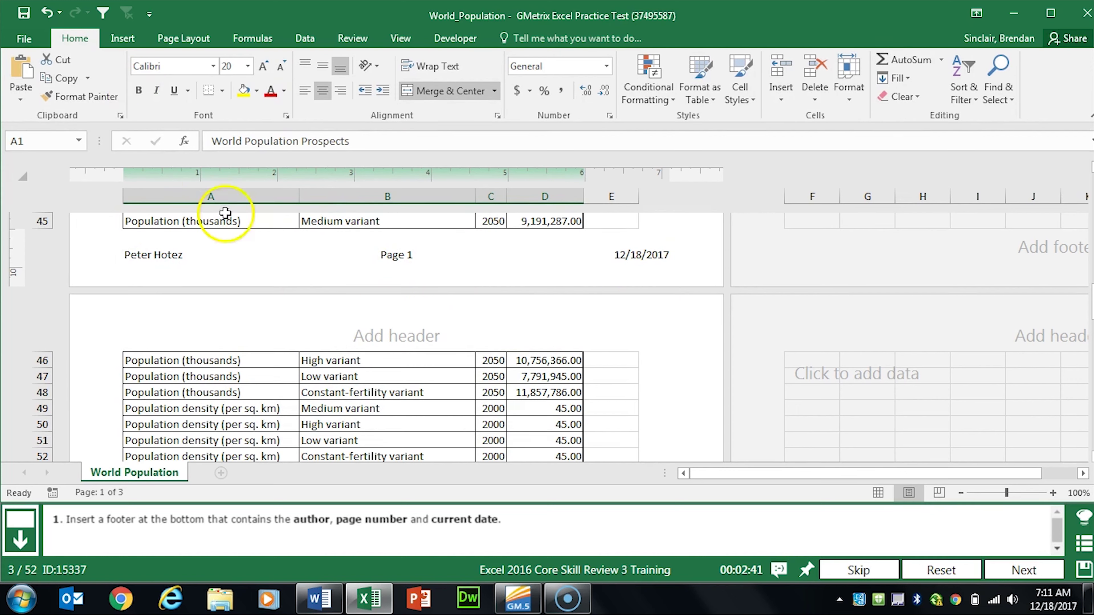
click(559, 223)
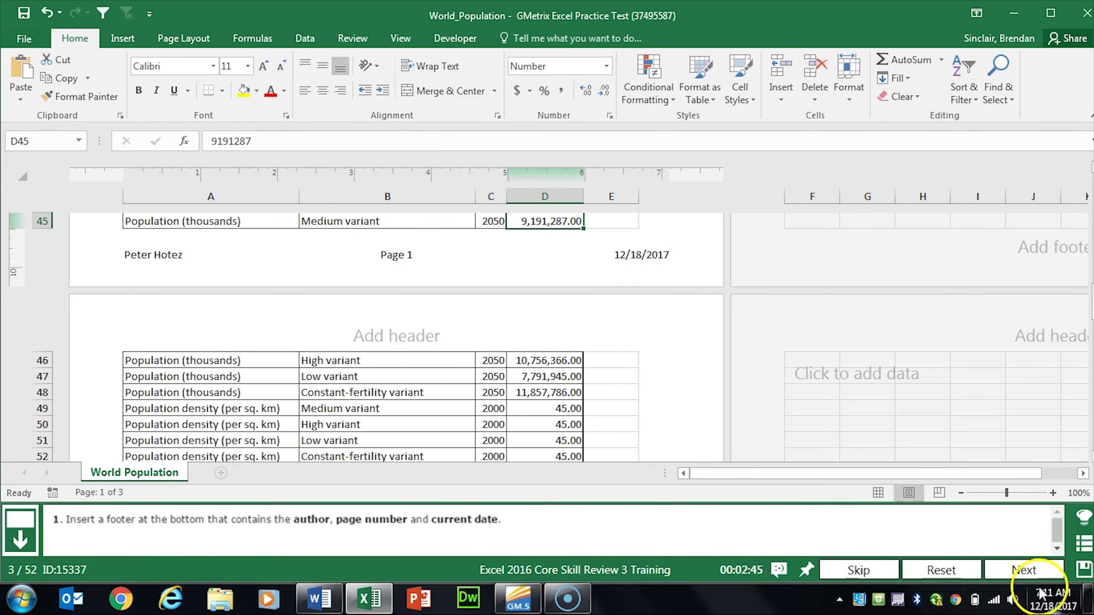
click(1024, 570)
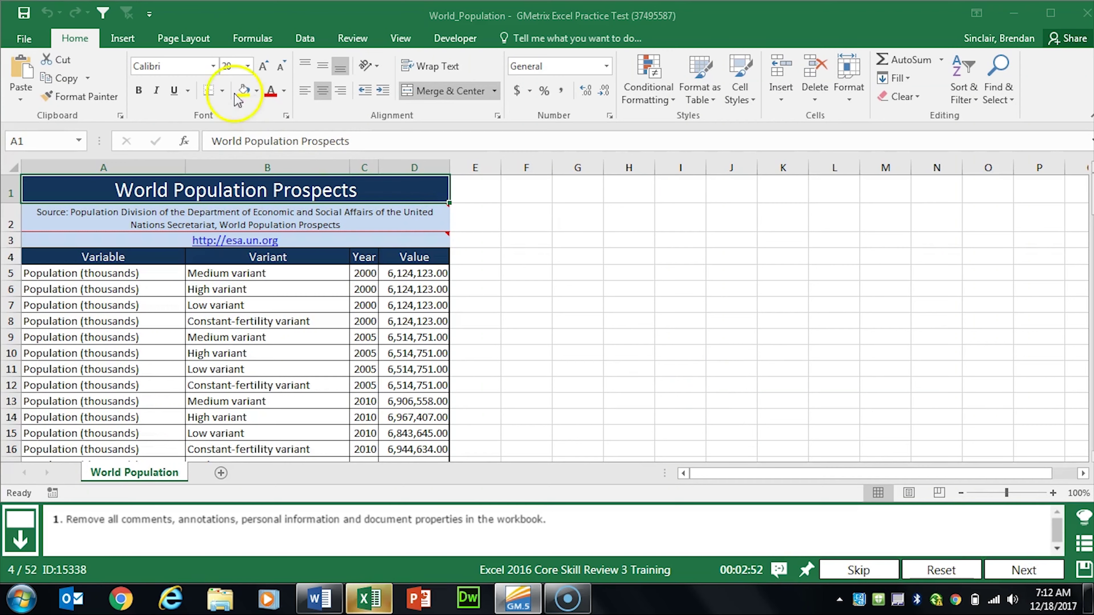
Step: Run the Document Inspector on the workbook from File > Info > Check for Issues
click(32, 37)
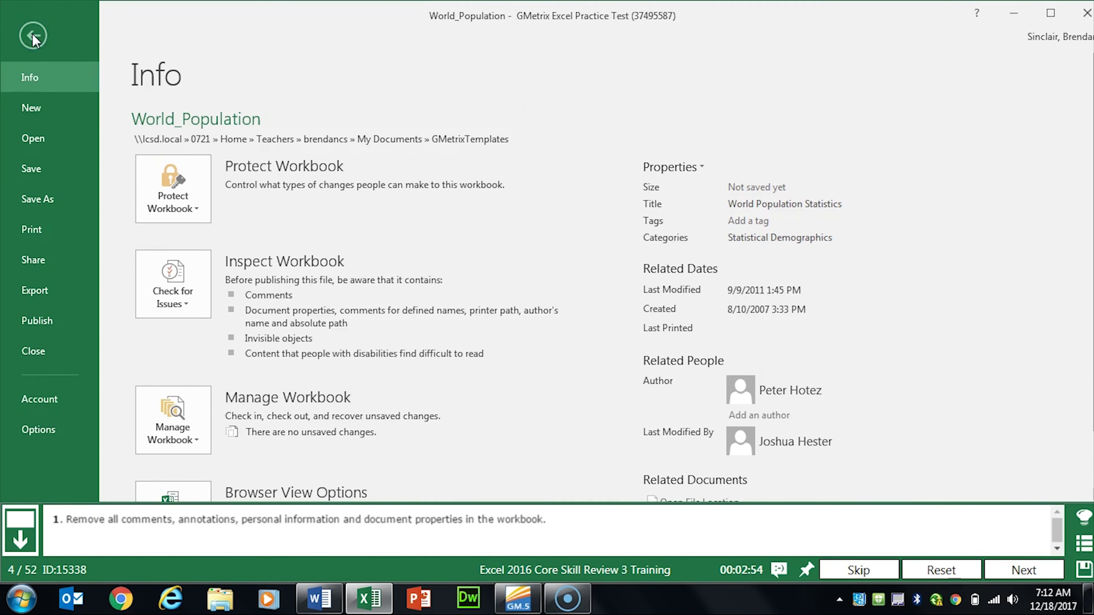
click(177, 307)
click(259, 342)
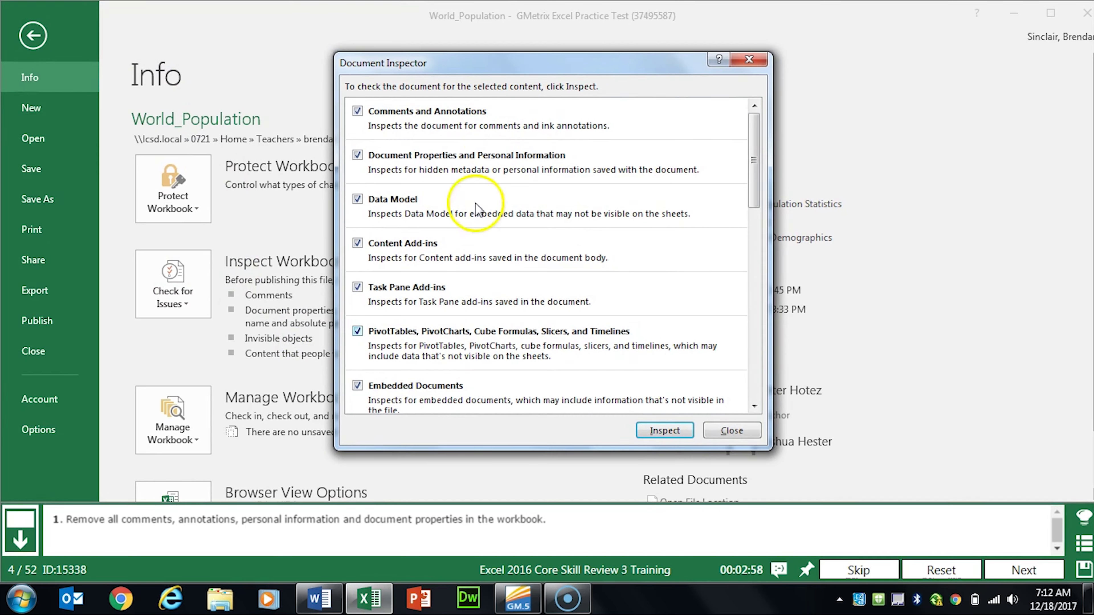
click(676, 434)
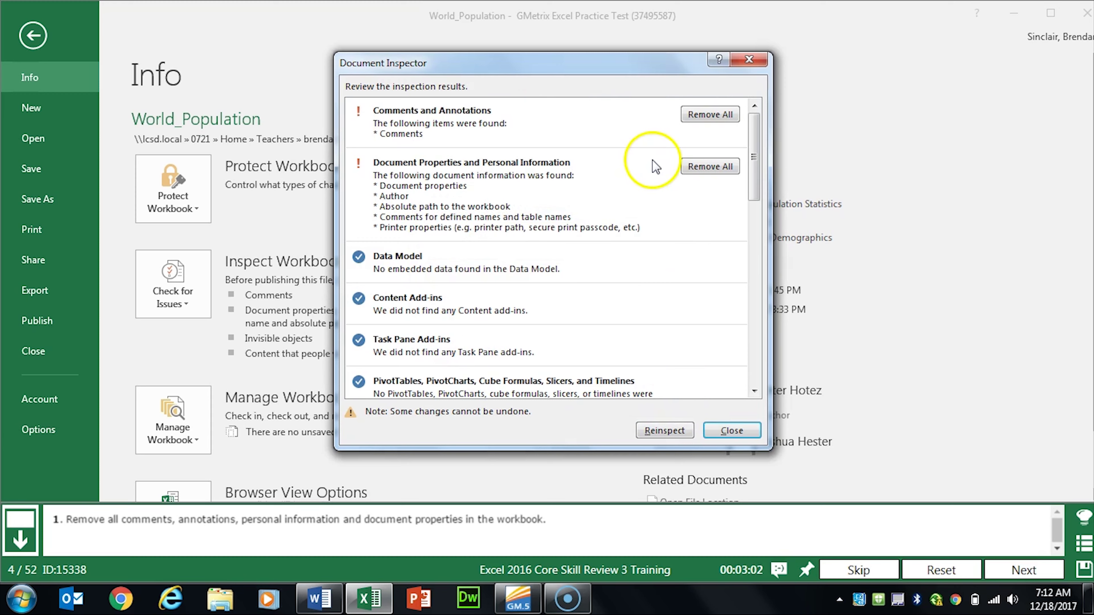
Step: Remove all comments, annotations, document properties and personal information, then return to the worksheet
click(721, 114)
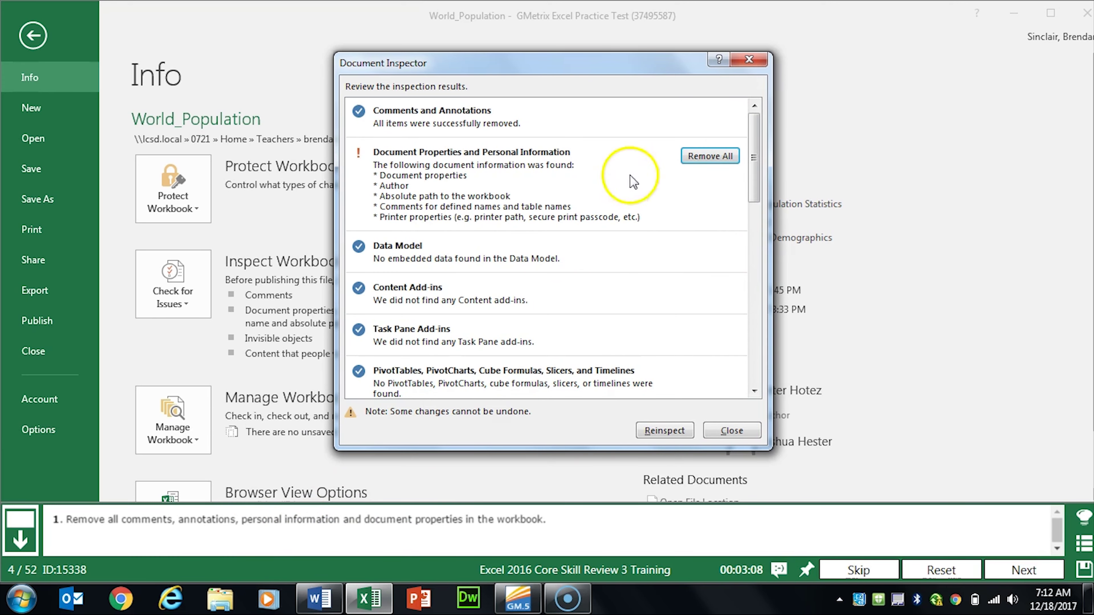
click(727, 163)
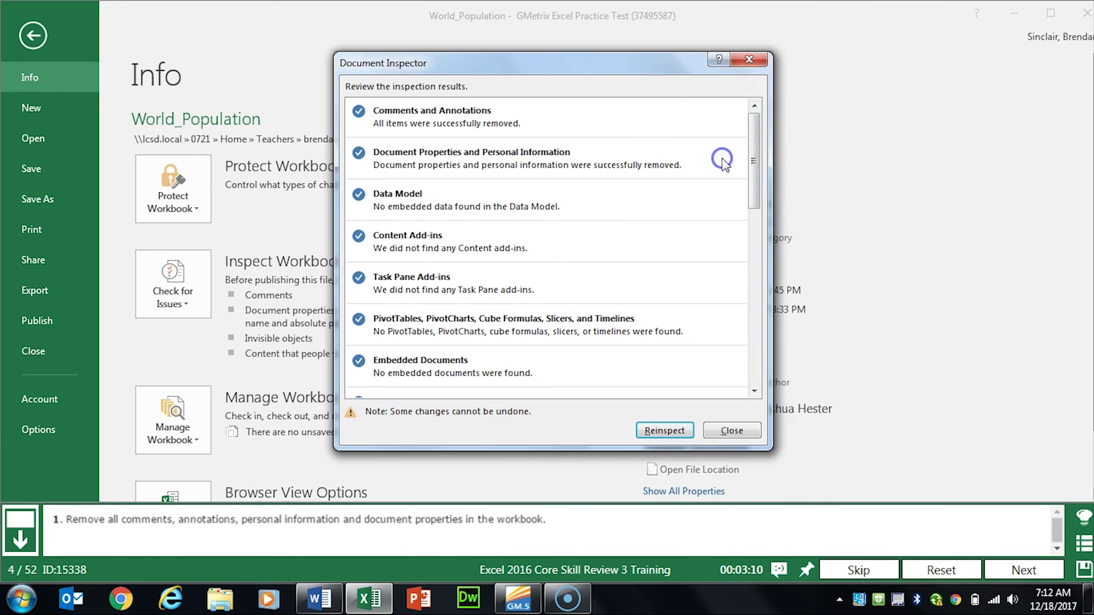
click(730, 431)
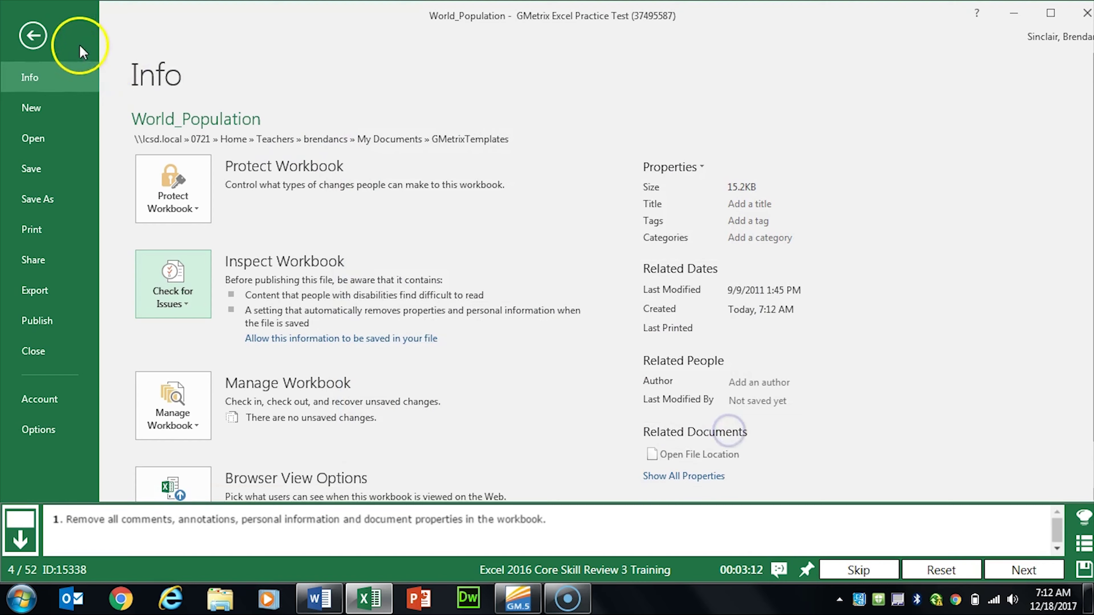
click(34, 39)
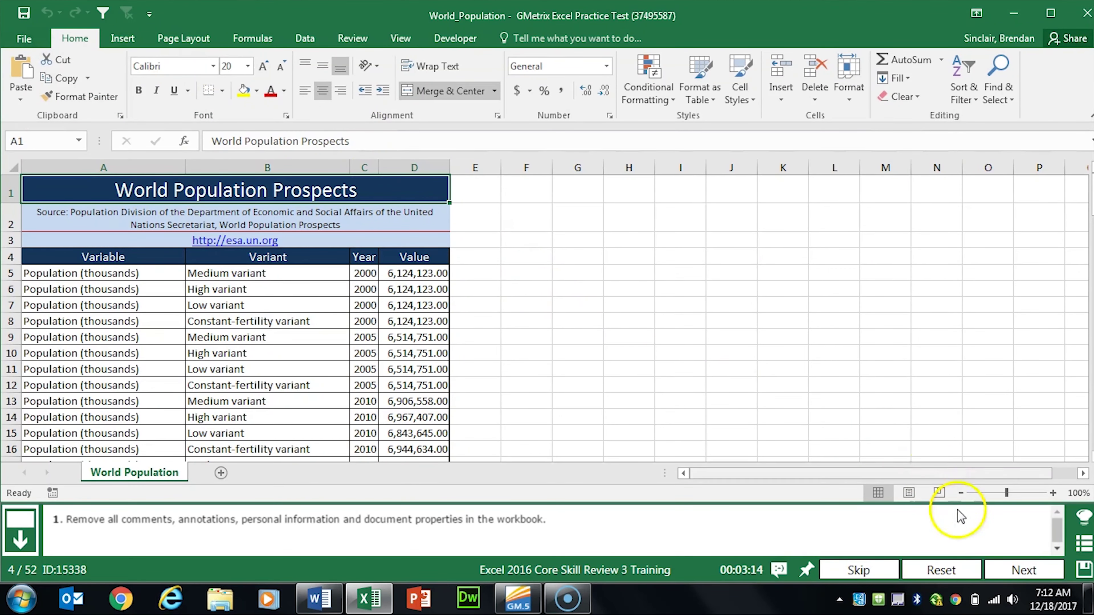
Step: Advance to the new-worksheet task and add a new blank worksheet
click(1010, 566)
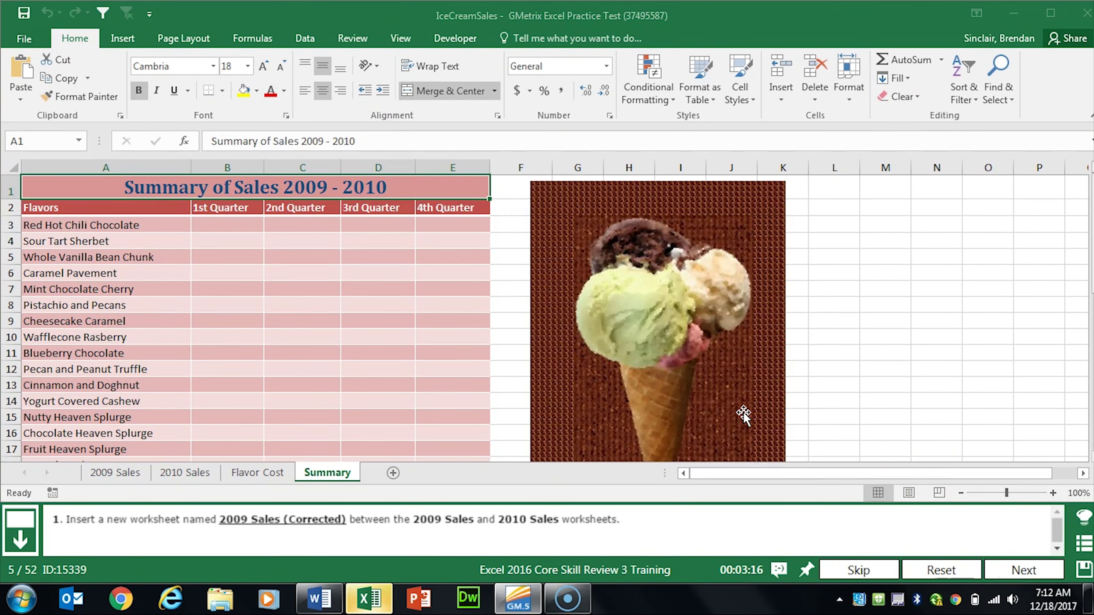
click(394, 472)
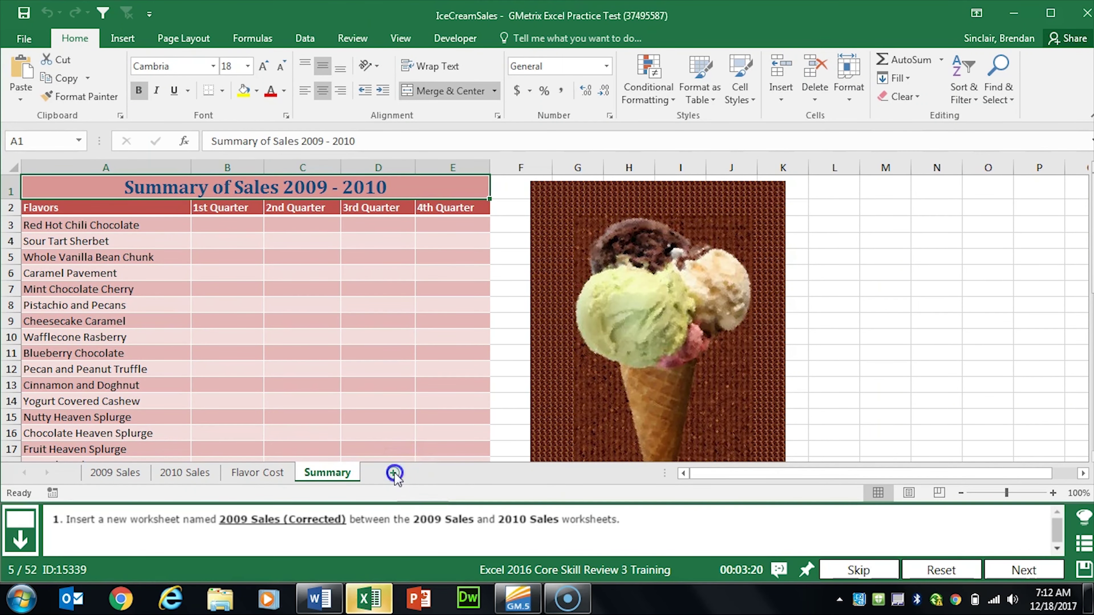
click(393, 474)
Step: Name the sheet 2009 Sales (Corrected), place it between 2009 Sales and 2010 Sales, and advance
double_click(399, 474)
click(437, 475)
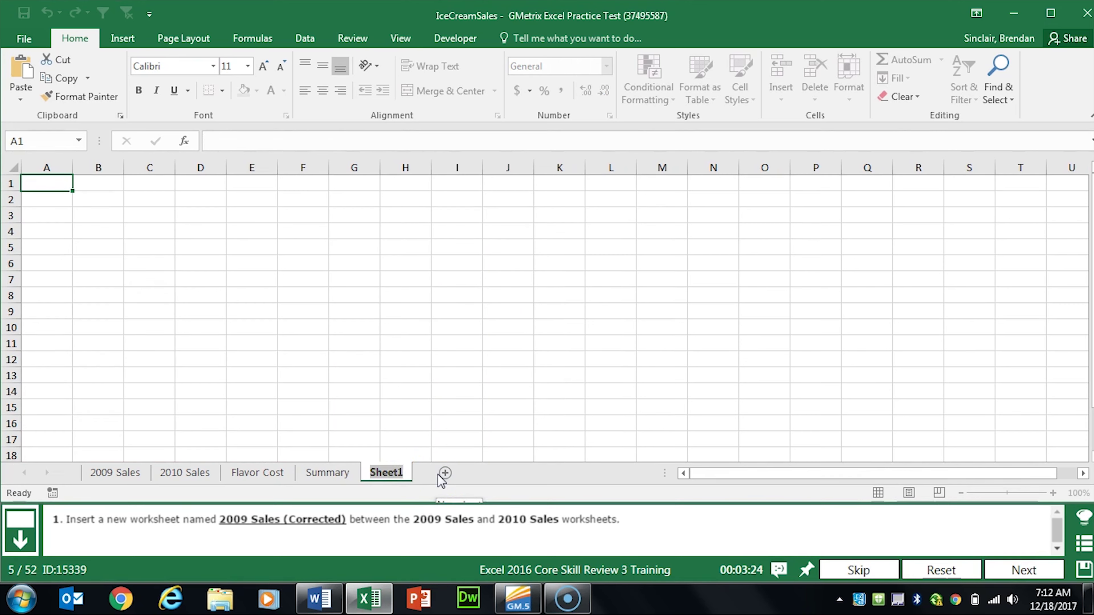
text(2009 Sales (Corrected)
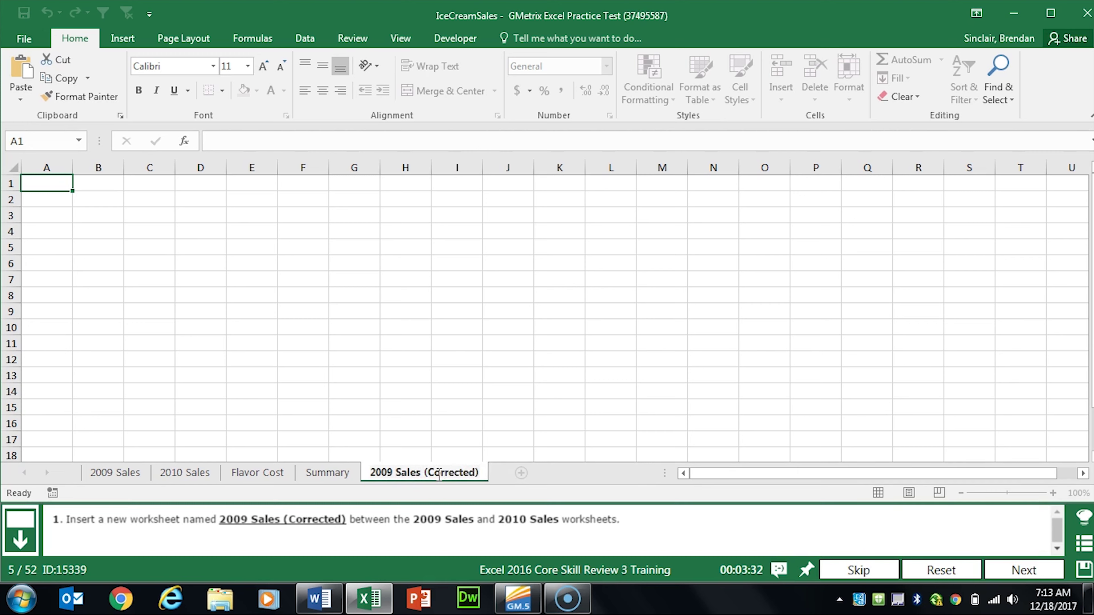
key(Return)
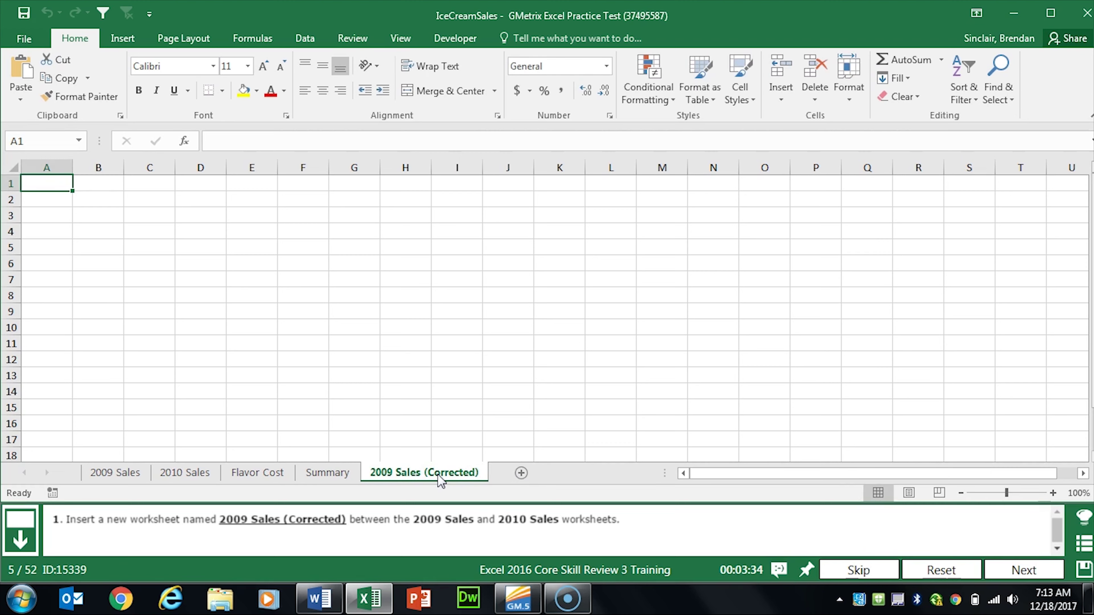
drag(162, 468, 163, 469)
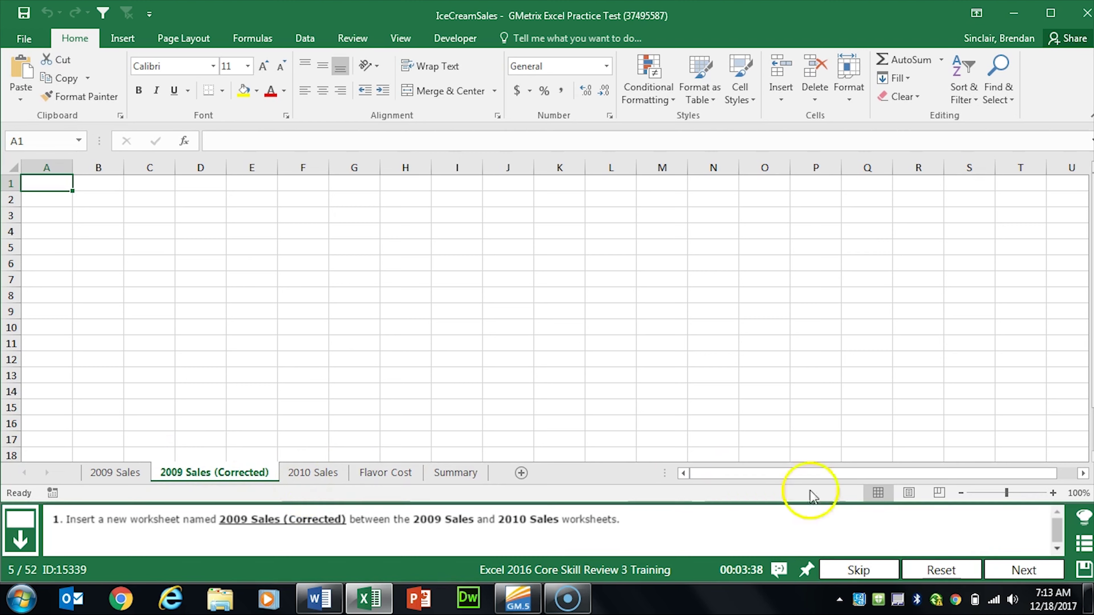
click(1024, 570)
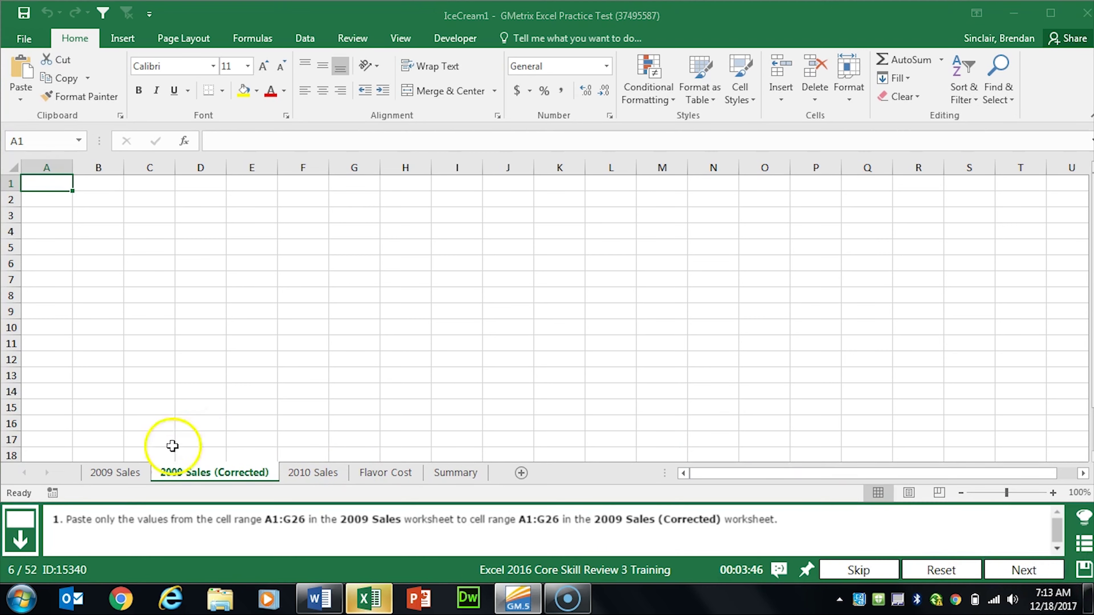
Step: Copy the table range A1:G26 on the 2009 Sales sheet
click(114, 472)
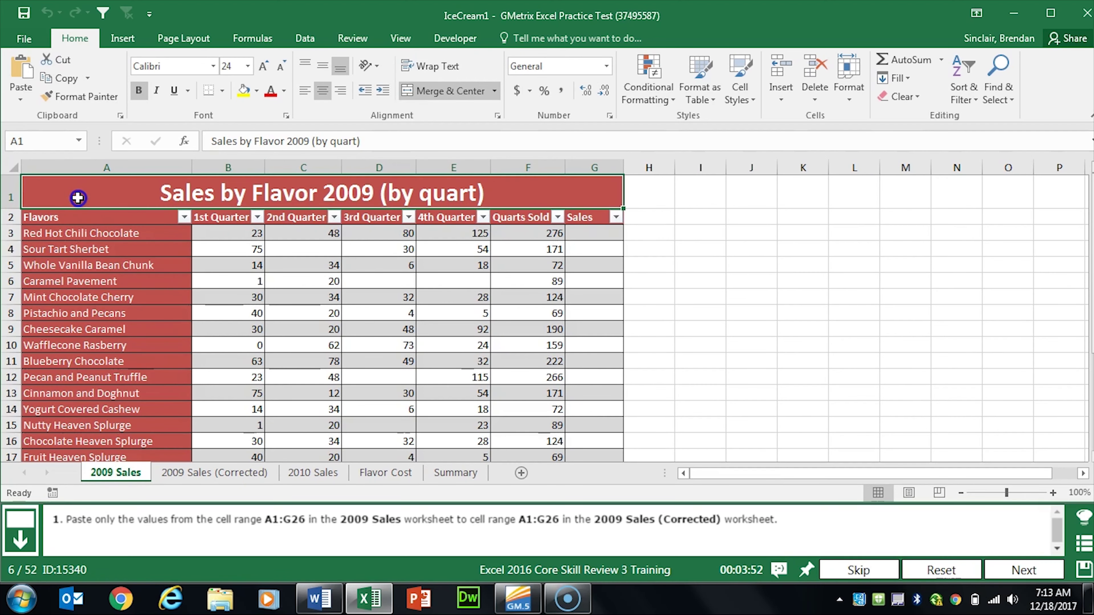
drag(77, 197, 82, 413)
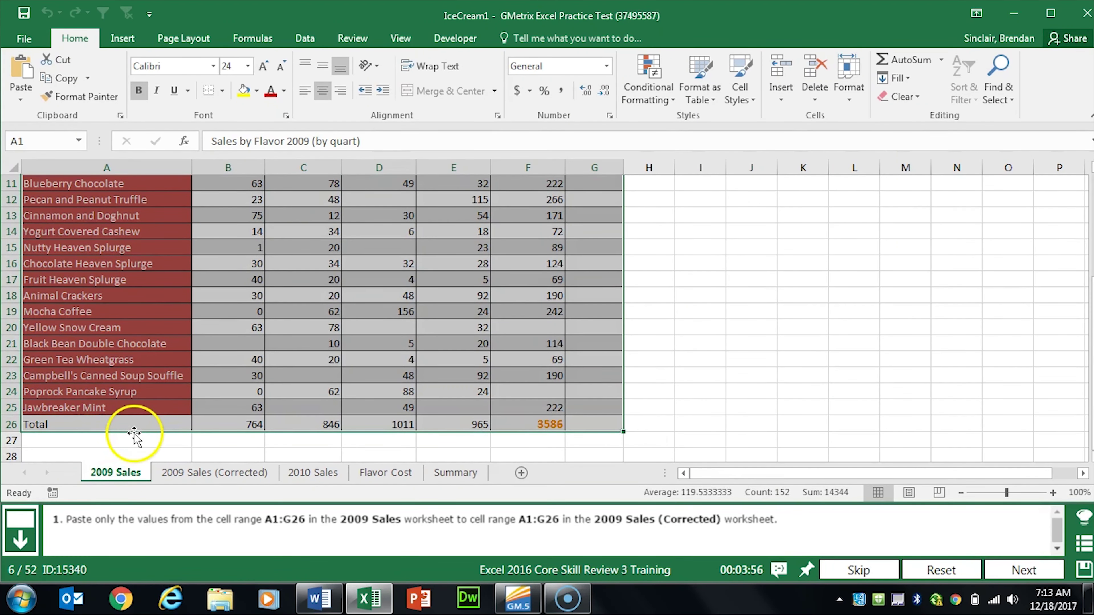
key(ctrl+c)
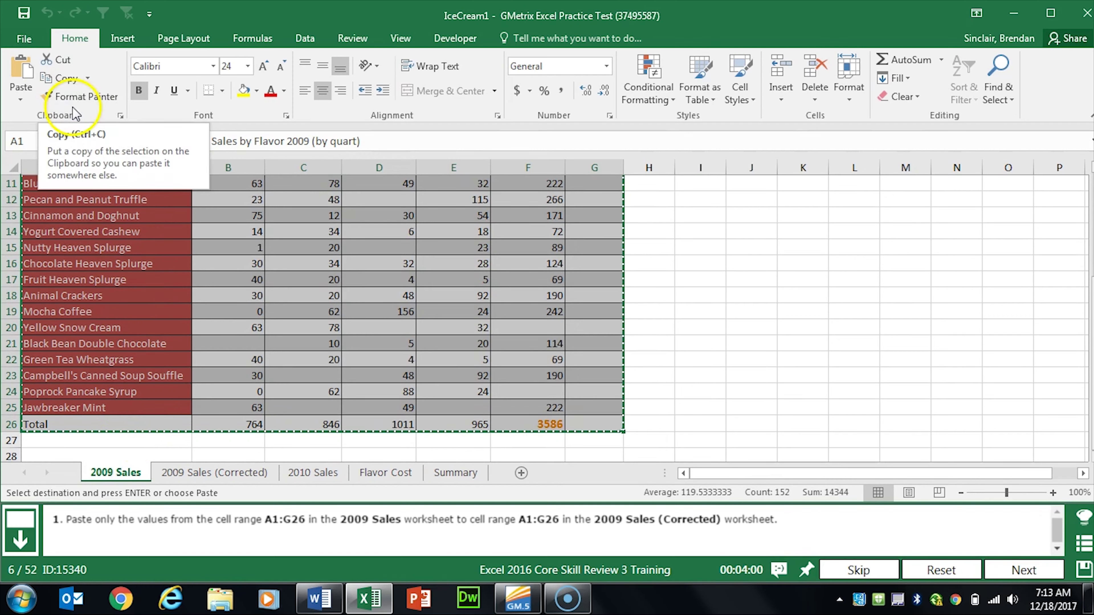
Step: Paste only the values into A1 of 2009 Sales (Corrected), then advance
click(226, 474)
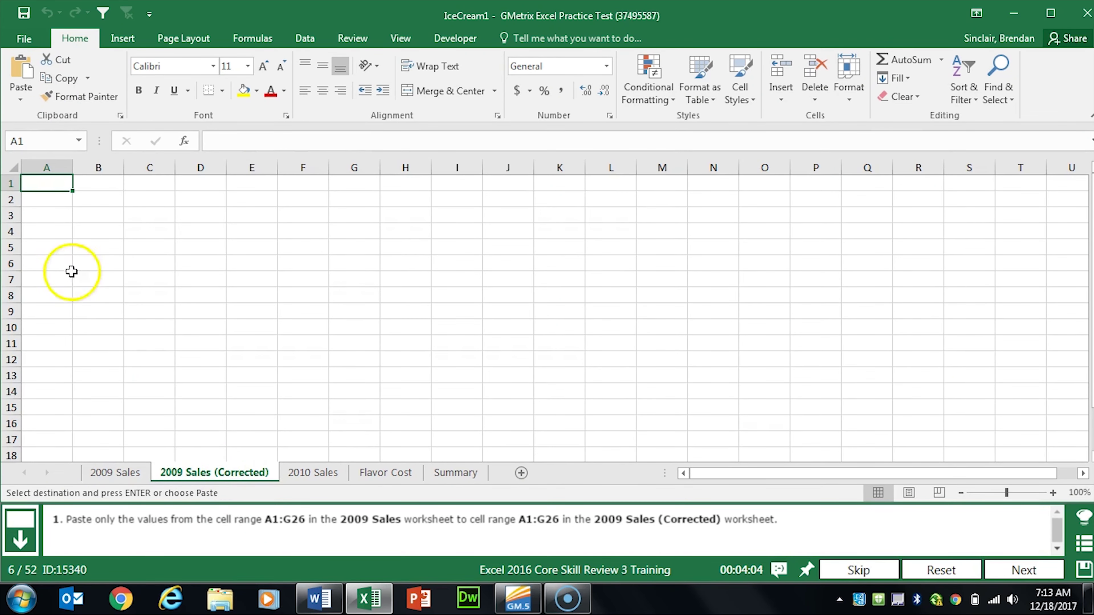
click(52, 183)
right_click(52, 184)
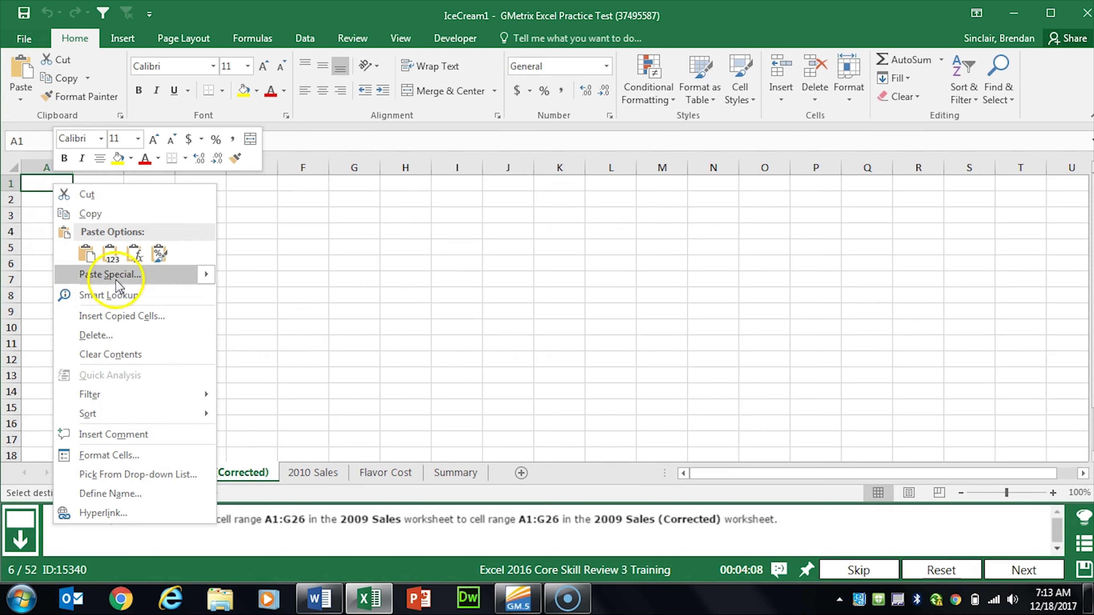
click(111, 257)
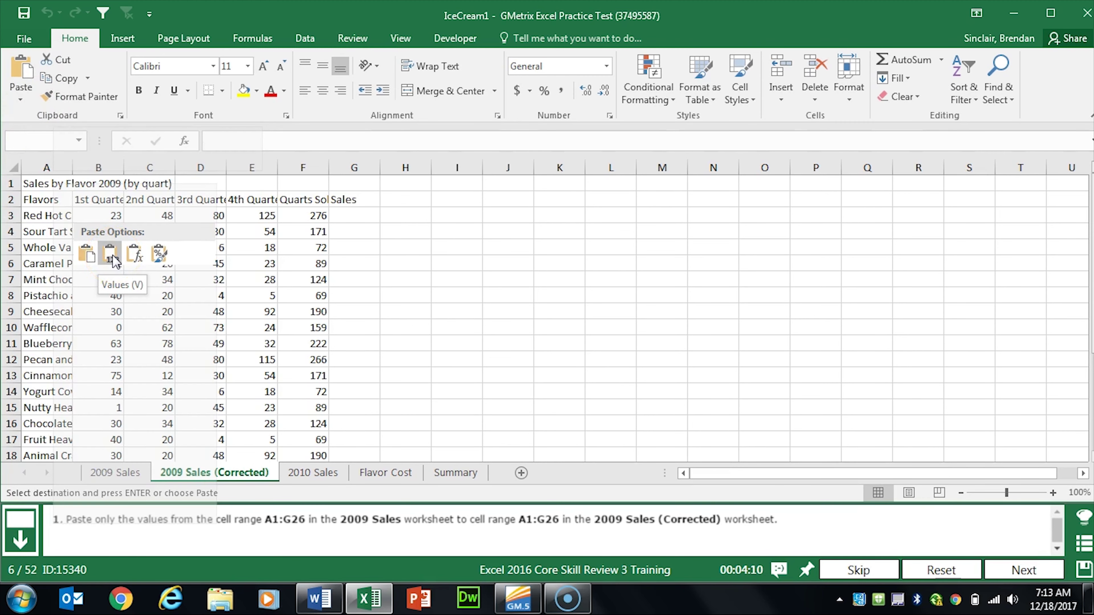
click(111, 255)
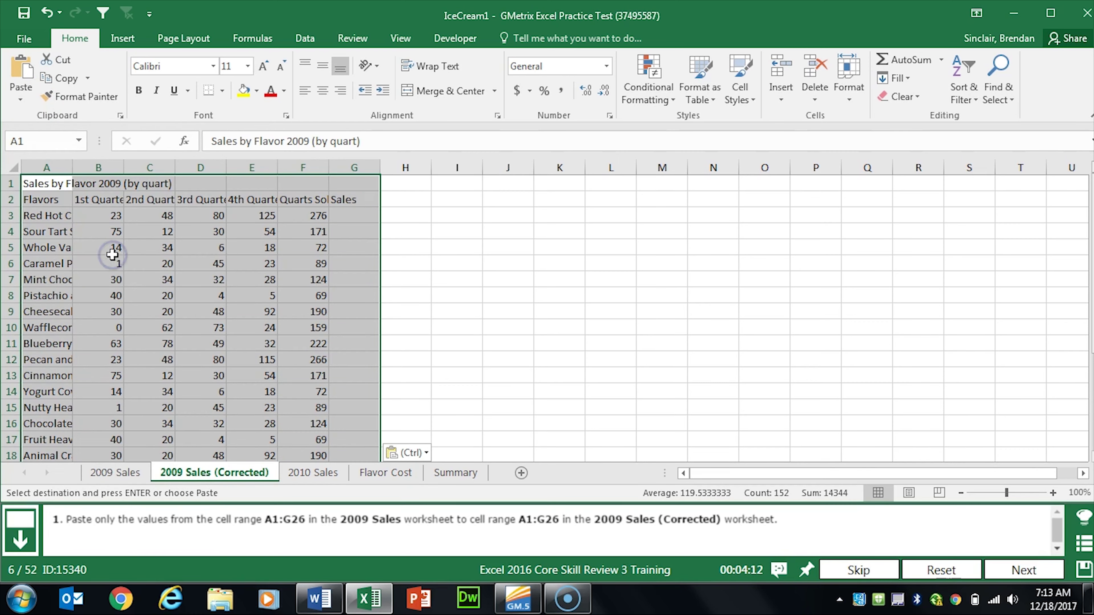
click(990, 562)
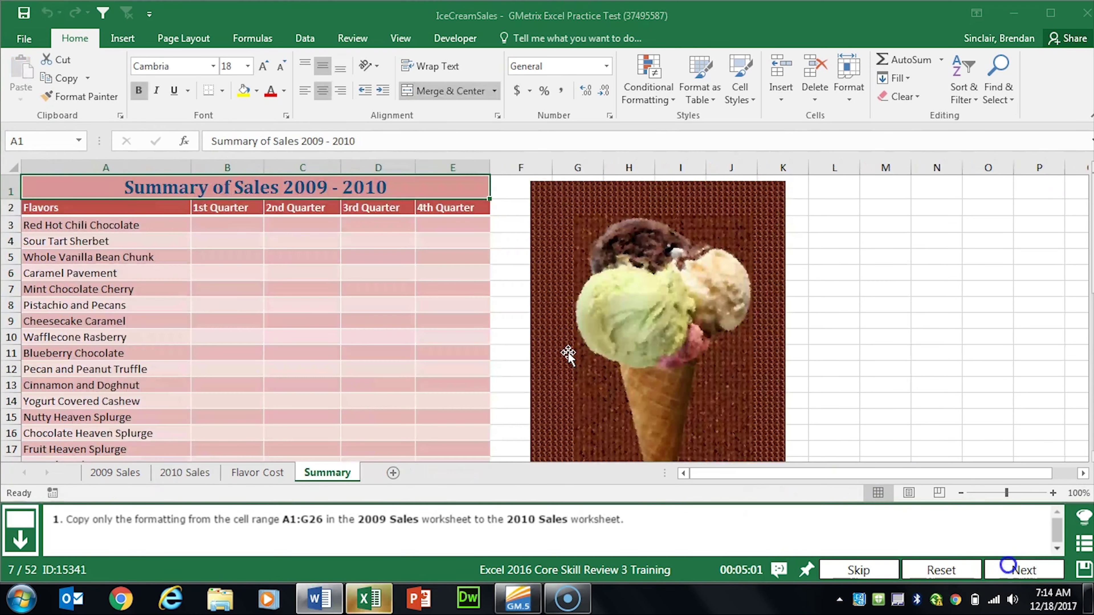
Step: Select and copy the table A1:G26 on the 2009 Sales sheet
click(103, 474)
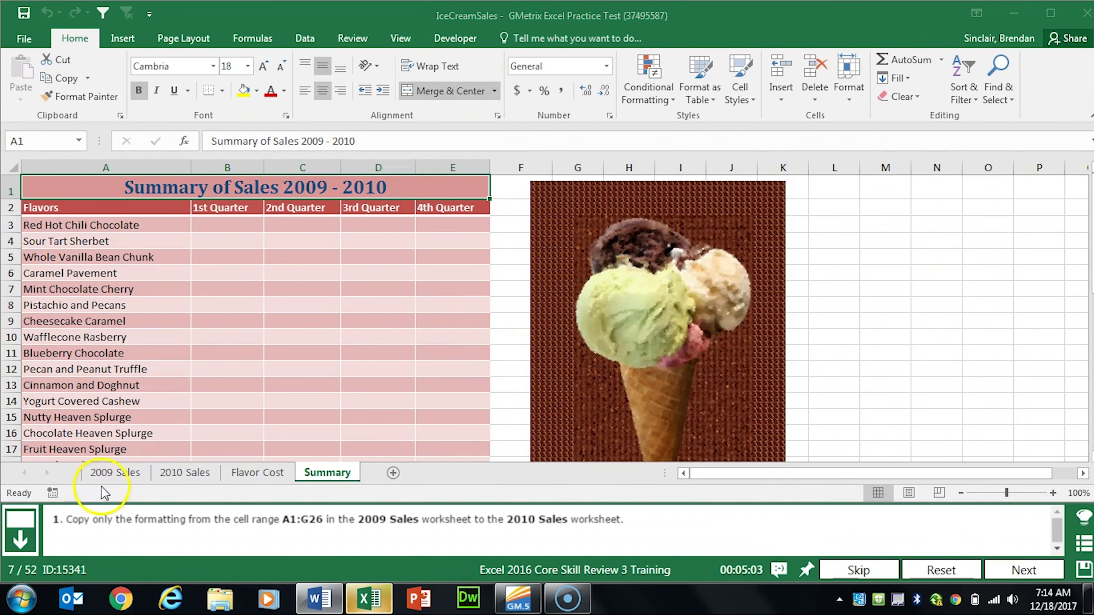
click(108, 186)
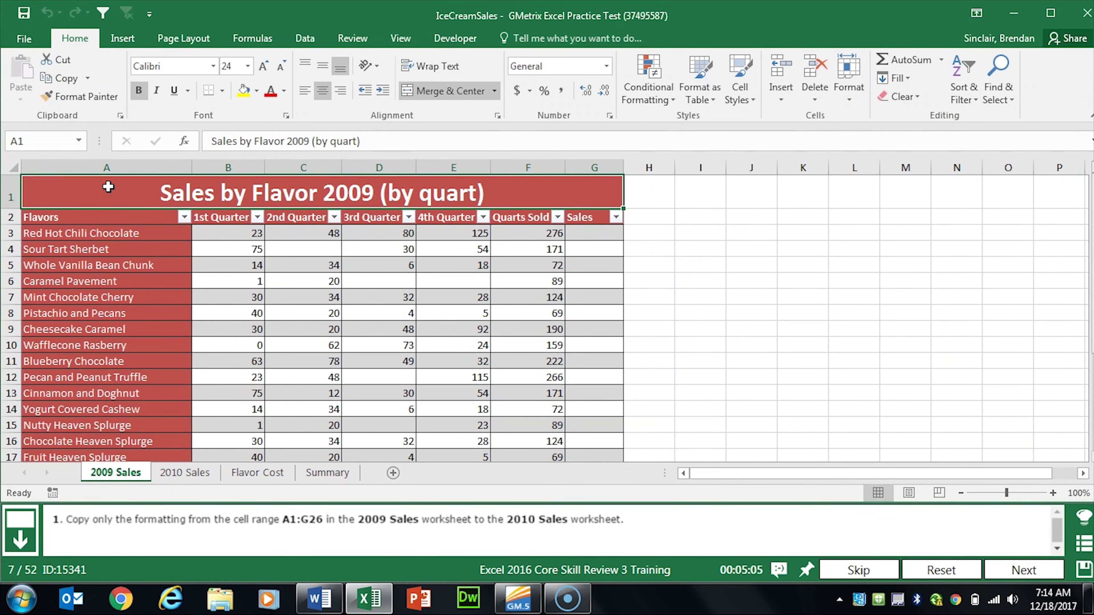
key(shift+Down)
key(ctrl+shift+Down)
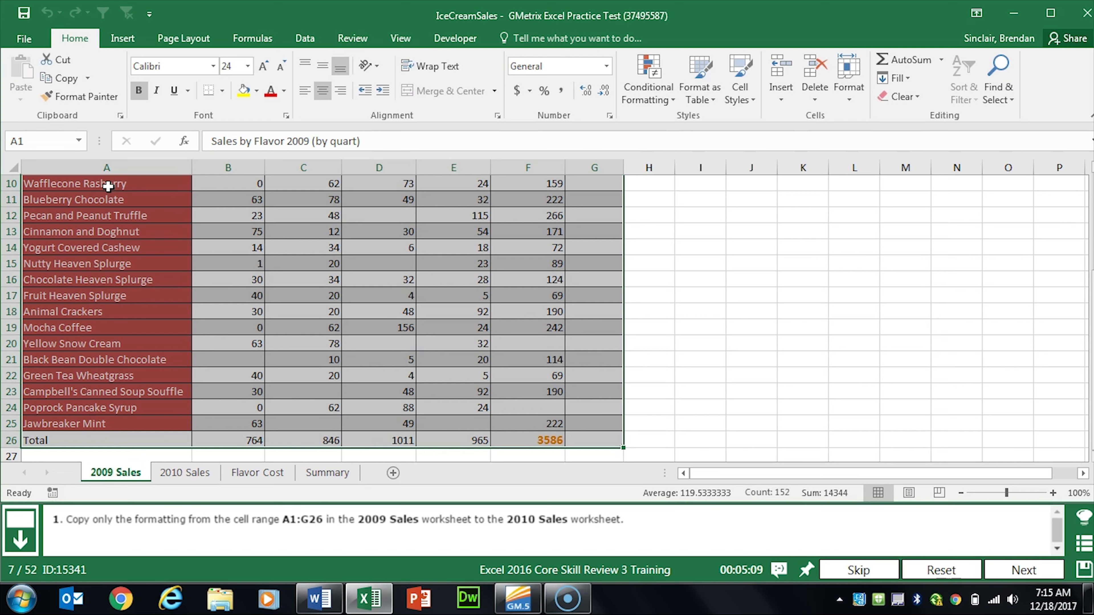
key(ctrl+c)
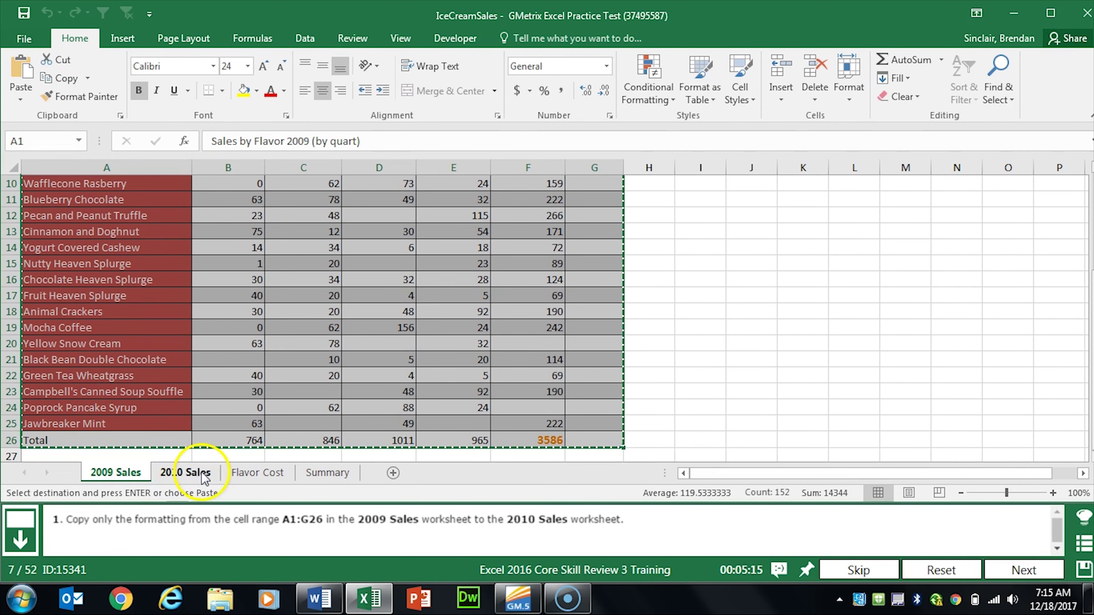
Step: Paste only the formatting into A1 of the 2010 Sales sheet, then advance
click(188, 478)
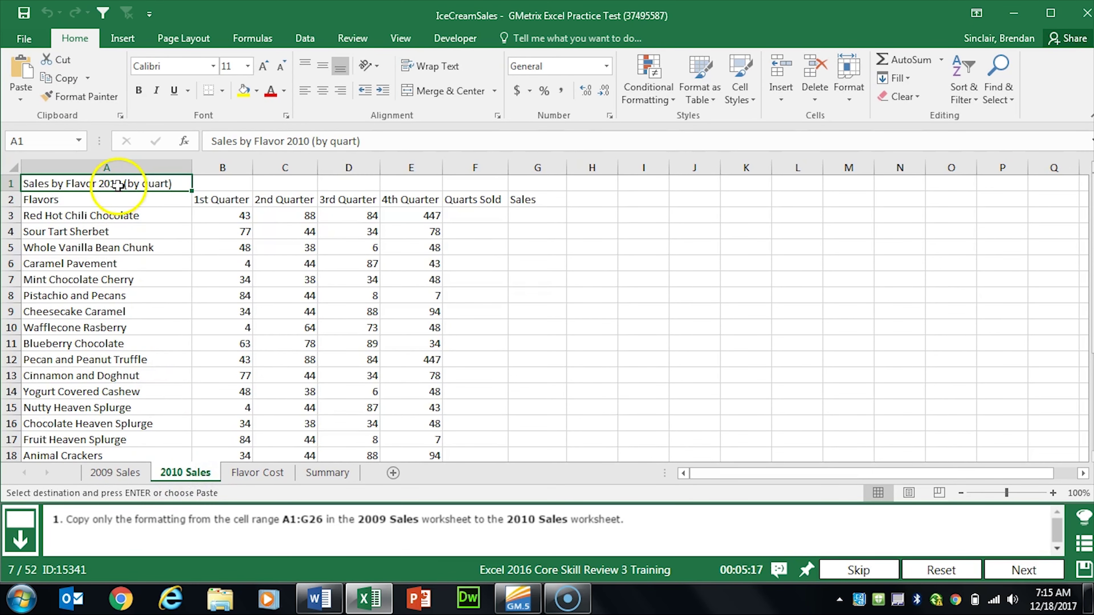
right_click(106, 183)
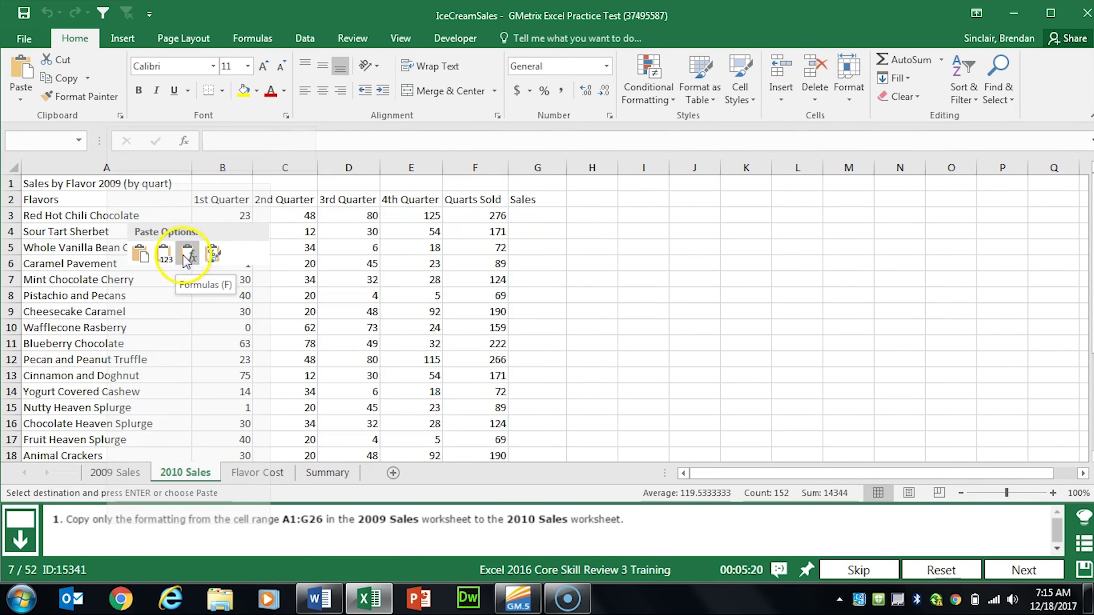
click(209, 257)
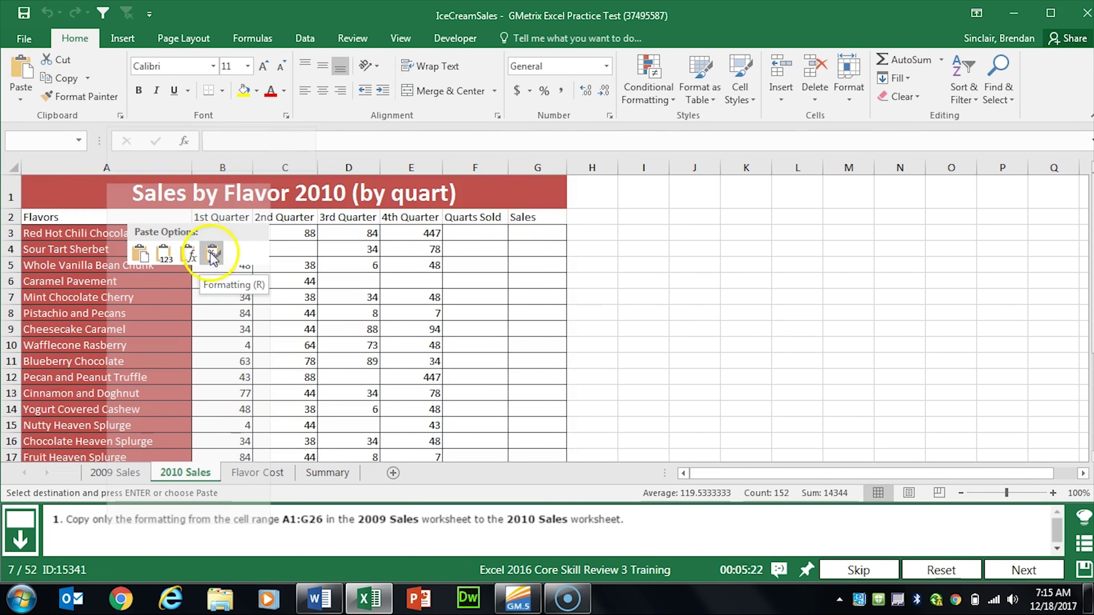
click(216, 253)
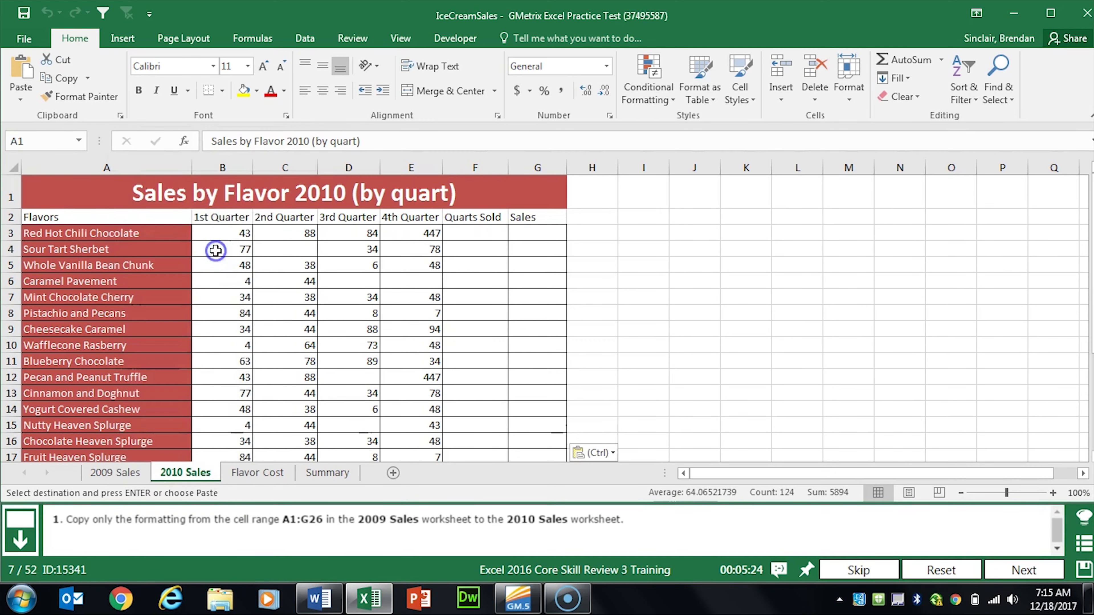
click(1010, 570)
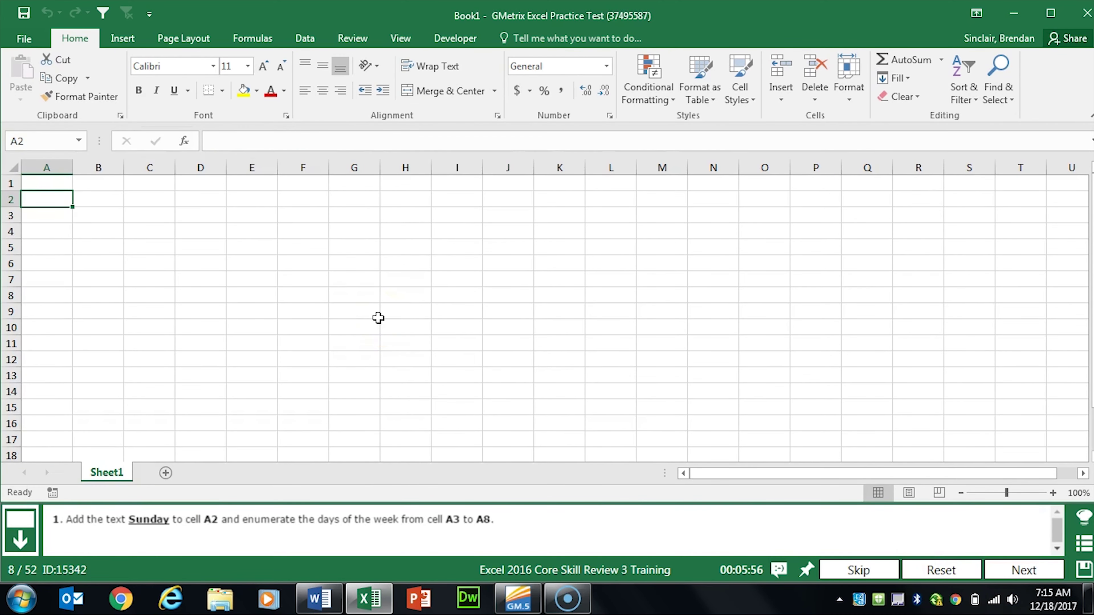
Step: Enter Sunday in A2, fill the weekdays down through Saturday in A8, and advance
text(Su)
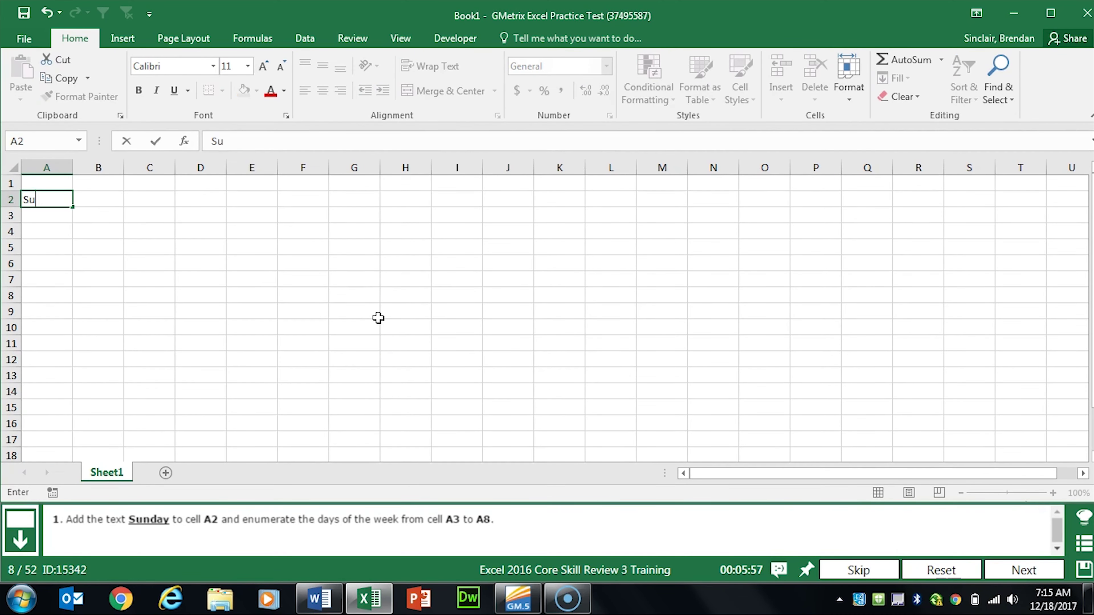
text(nday)
key(Return)
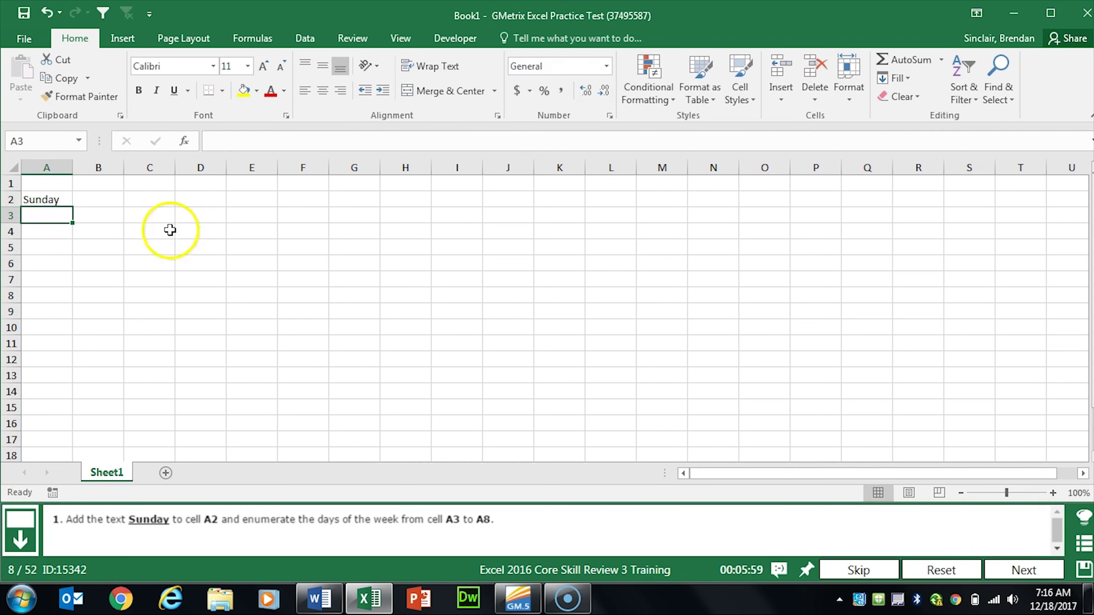
click(43, 201)
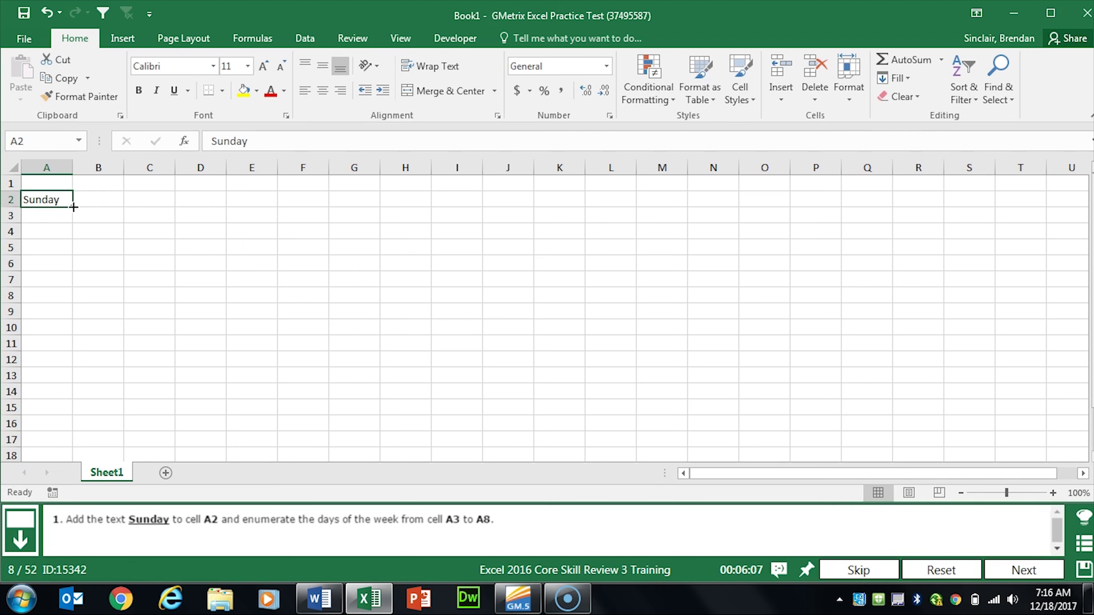
drag(74, 208, 73, 298)
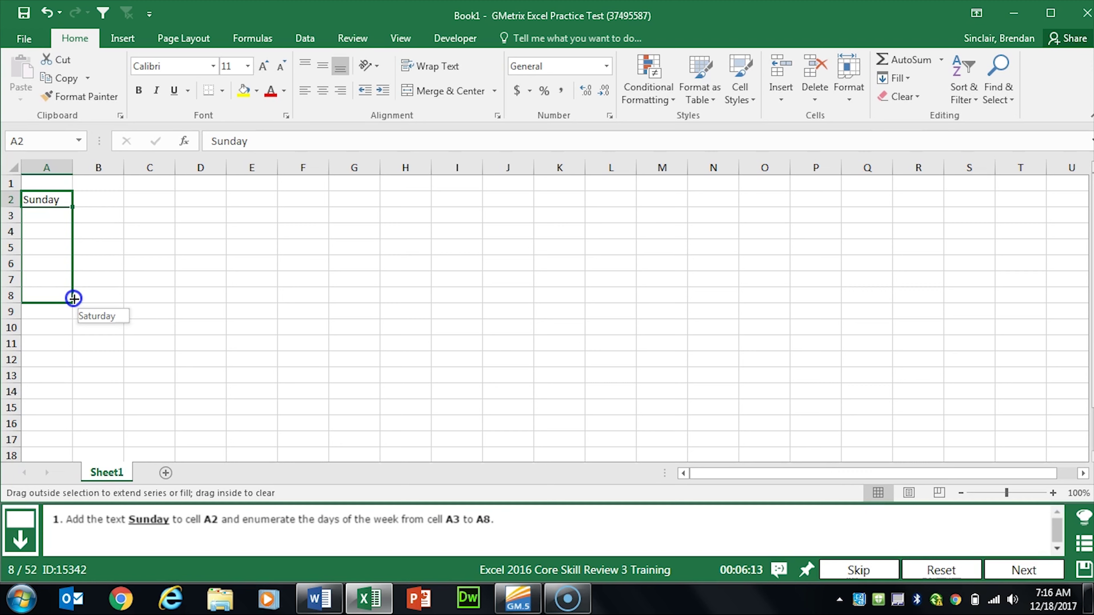
drag(74, 298, 73, 298)
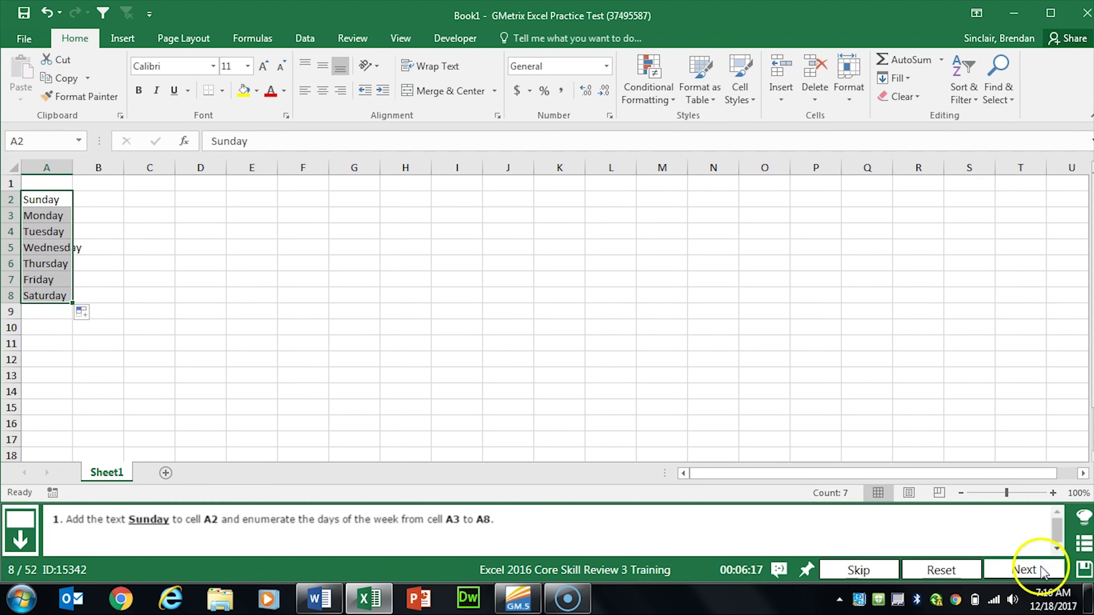
click(1024, 570)
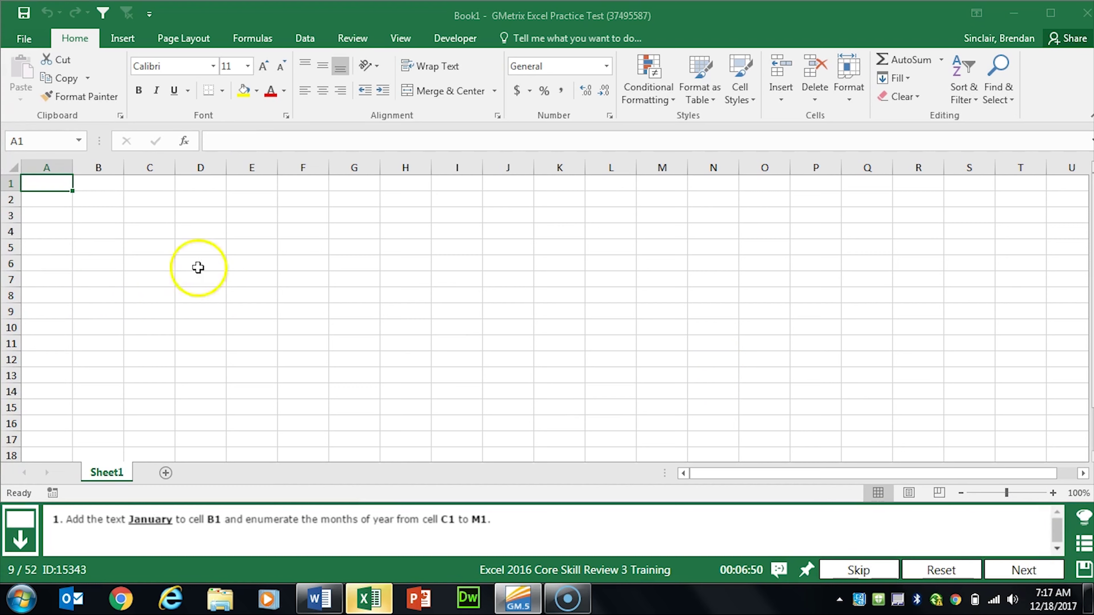
Step: Enter January in B1, fill months through December across to M1, and advance
click(110, 183)
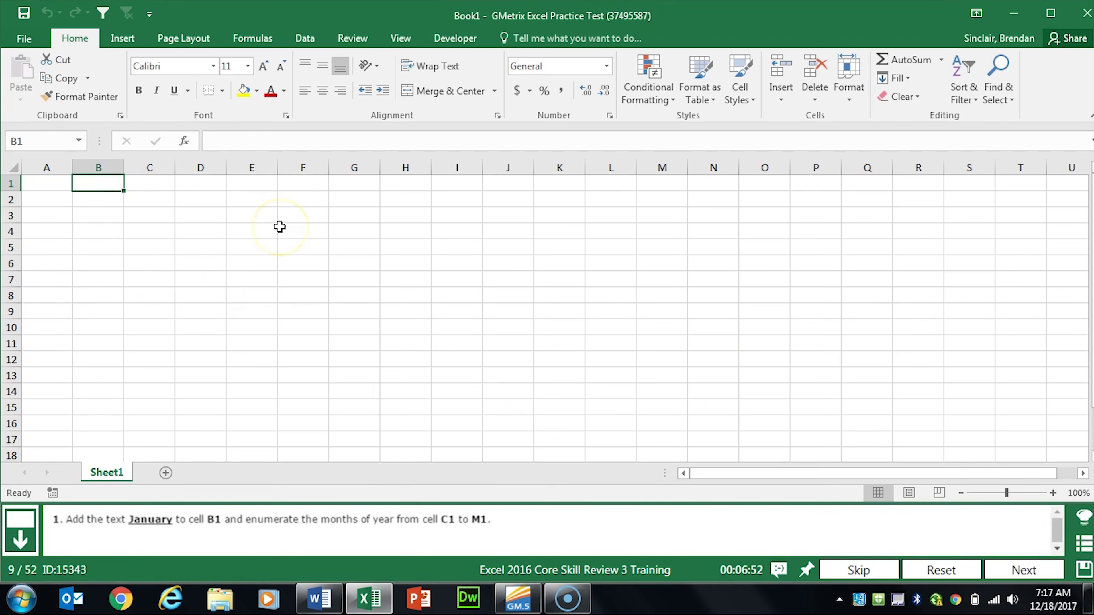
text(January)
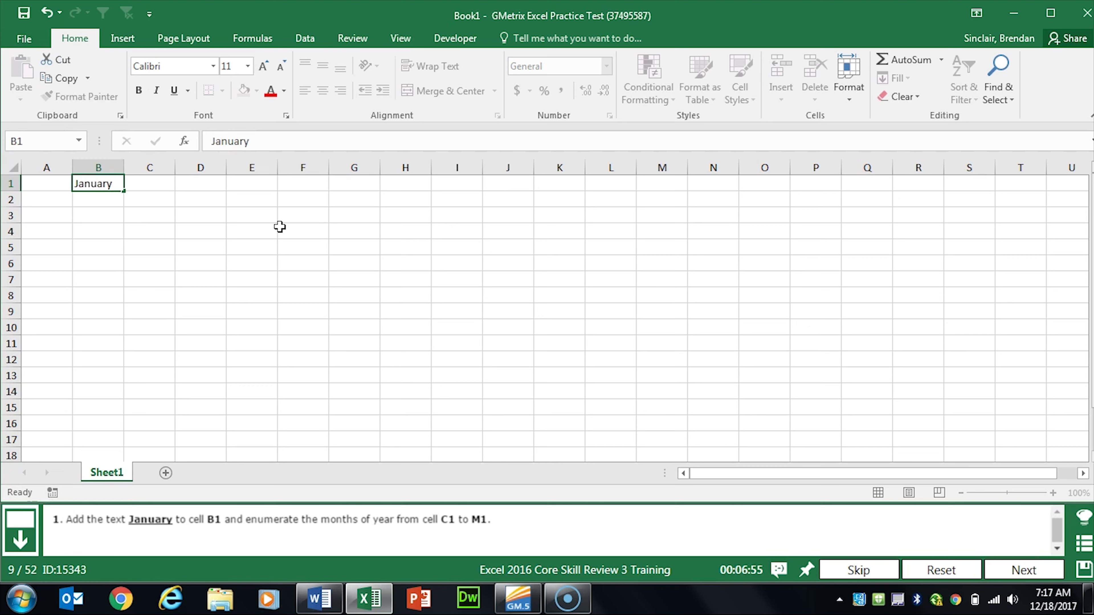
key(Return)
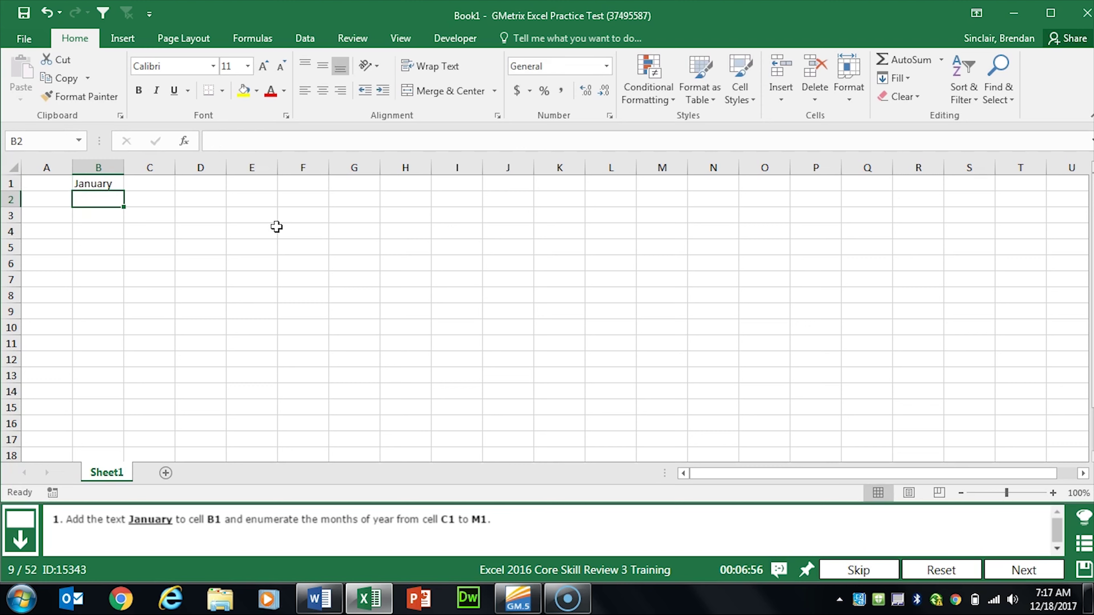
click(91, 182)
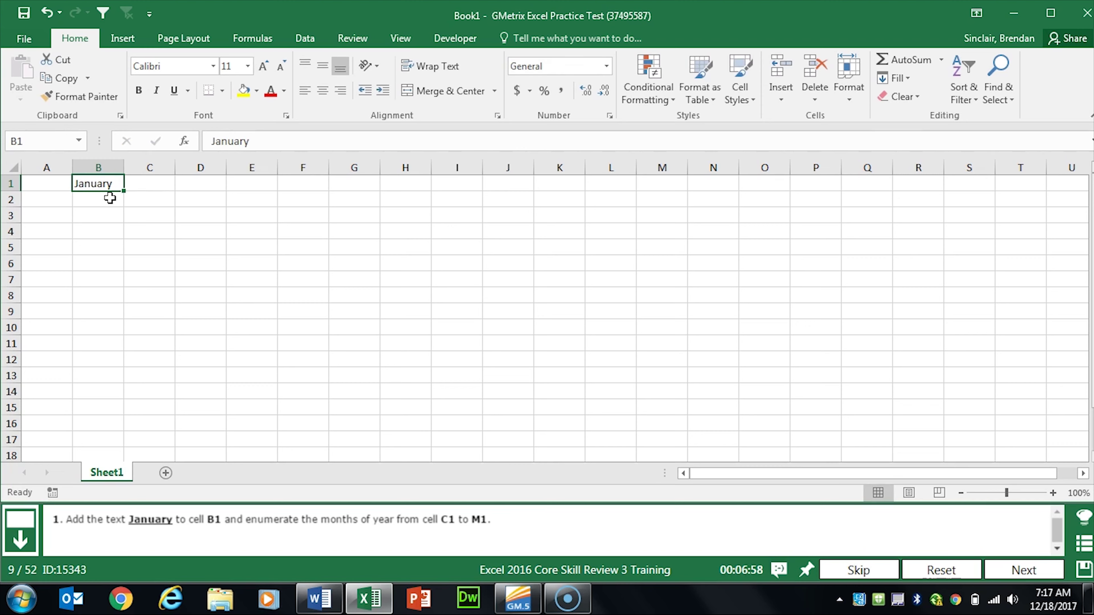
drag(125, 190, 124, 189)
drag(126, 191, 674, 190)
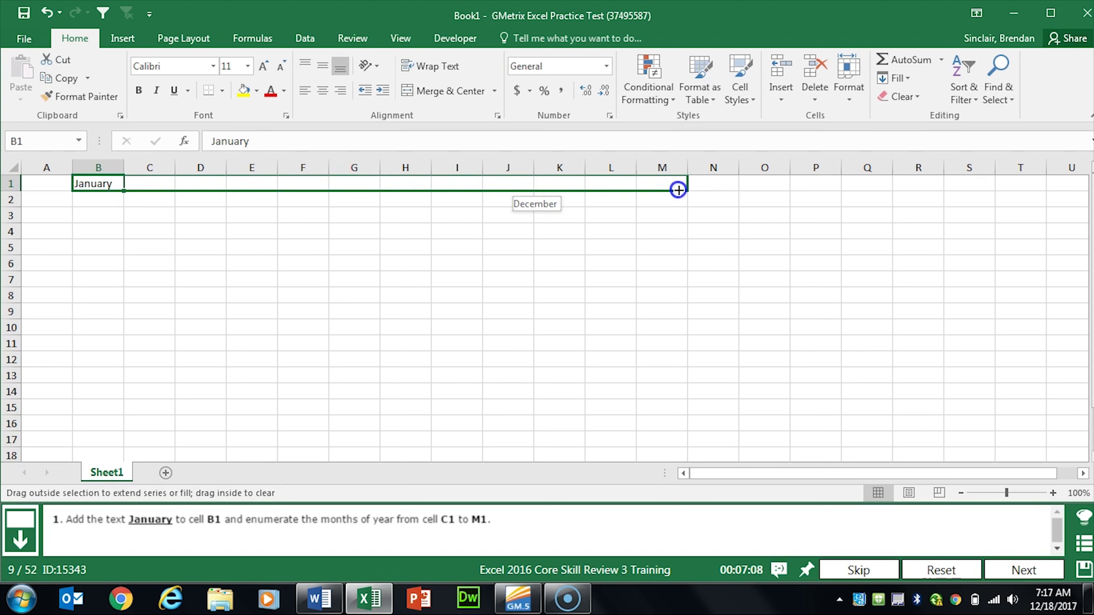
drag(679, 190, 678, 190)
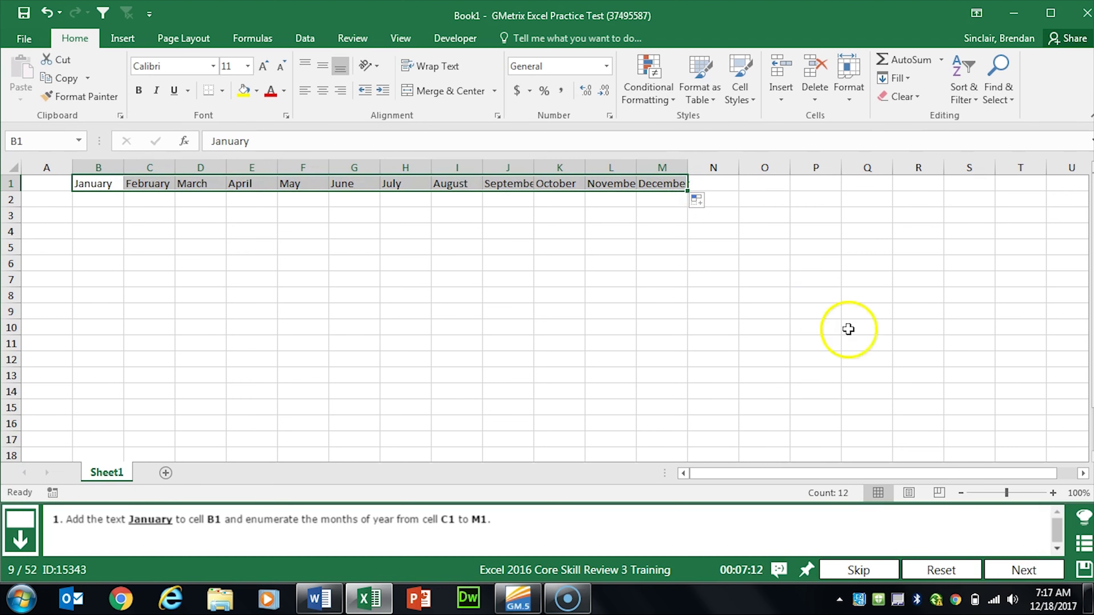
click(1023, 570)
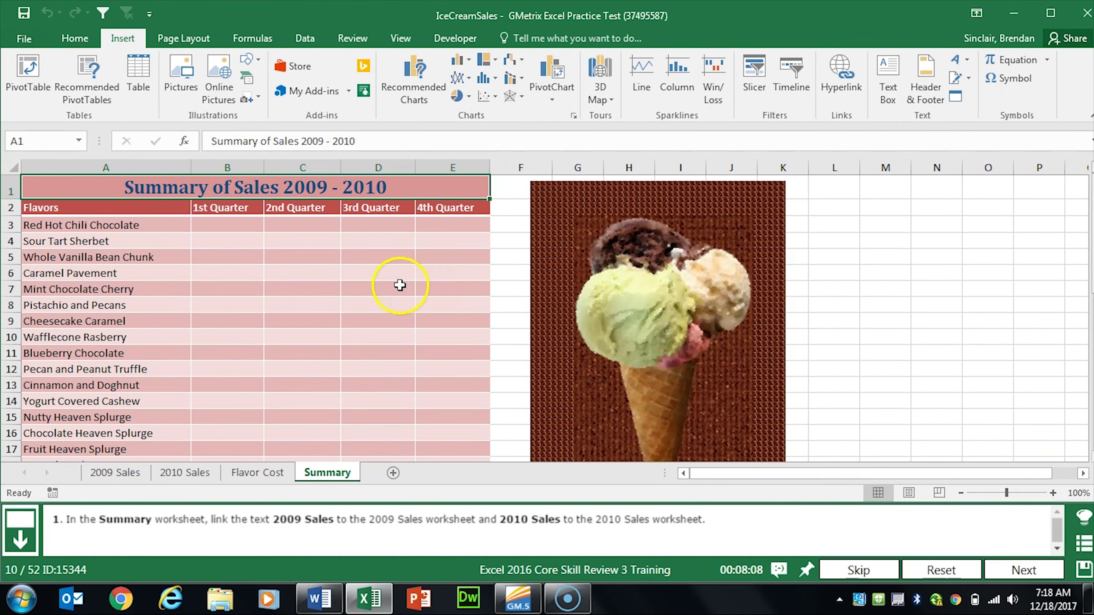
Step: Hyperlink the 2009 Sales text in A28 to the 2009 Sales worksheet
scroll(199, 300, down, 6)
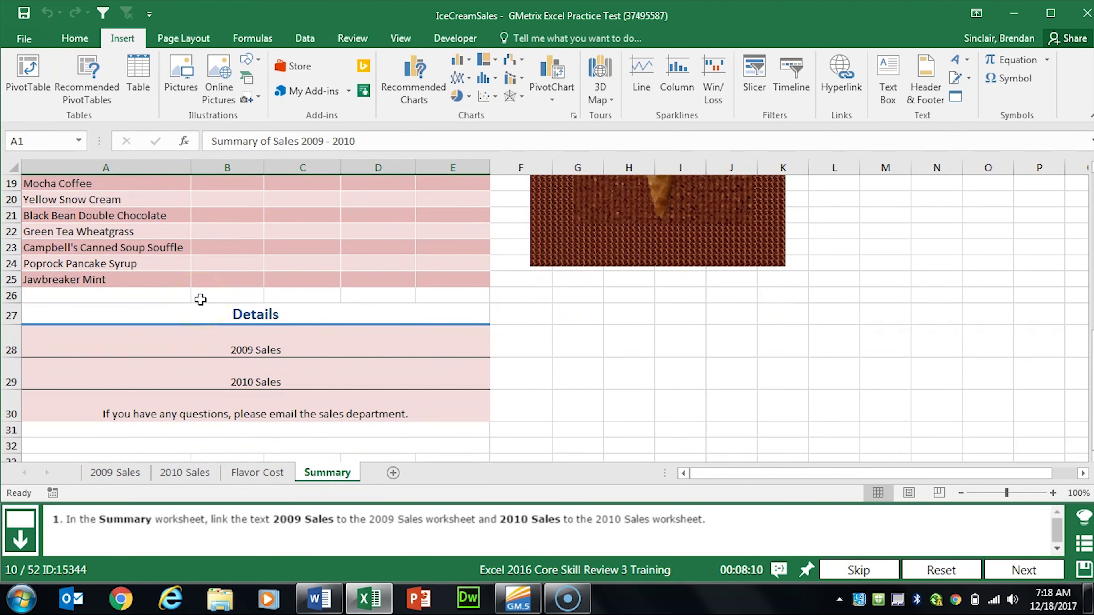
click(312, 338)
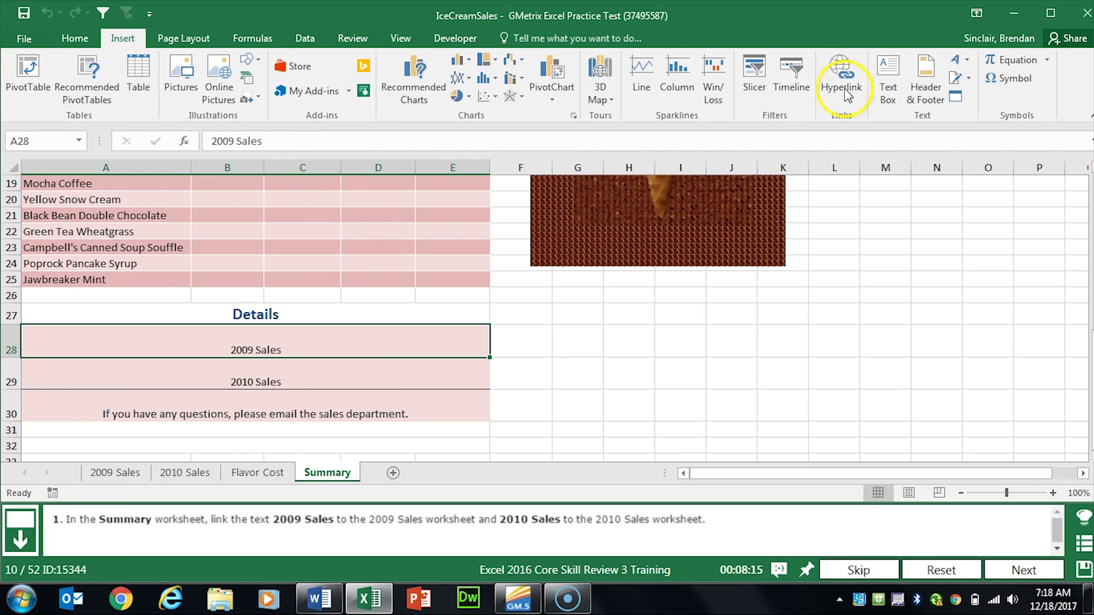
click(849, 98)
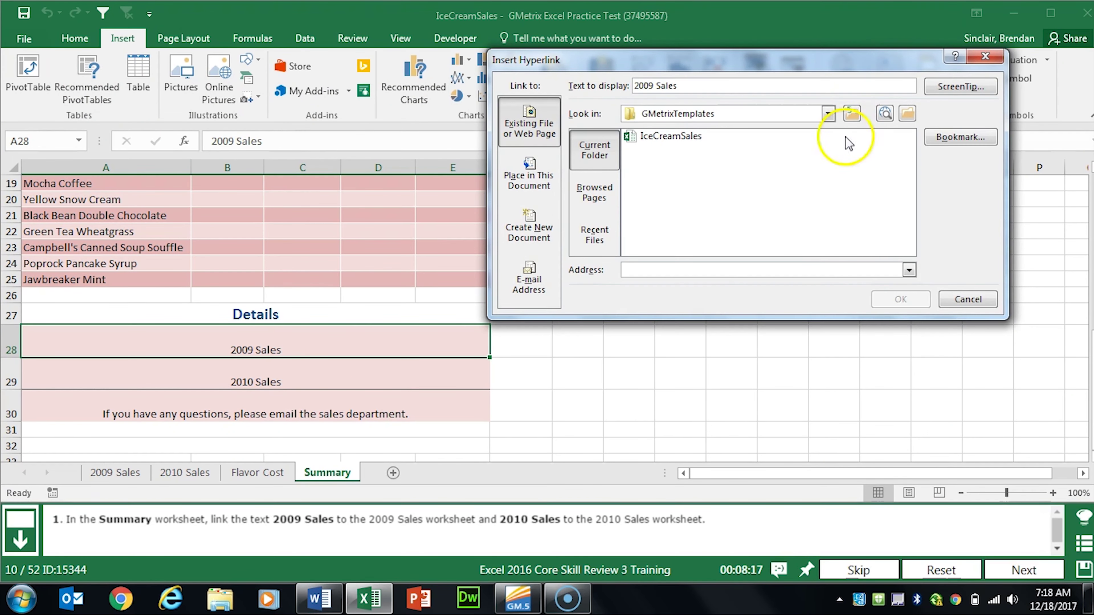
click(531, 186)
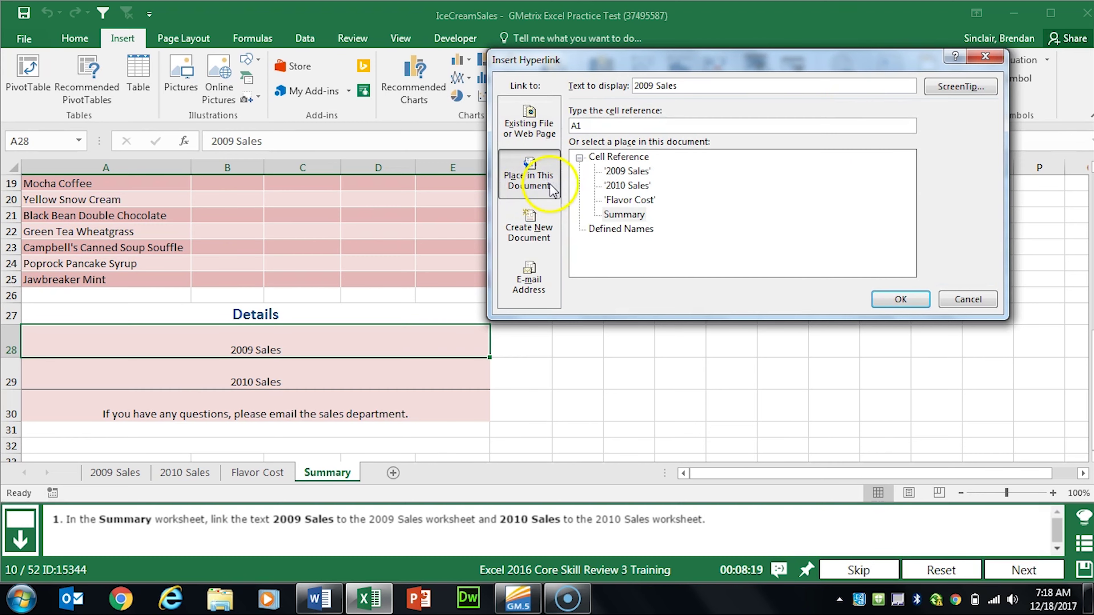
click(633, 172)
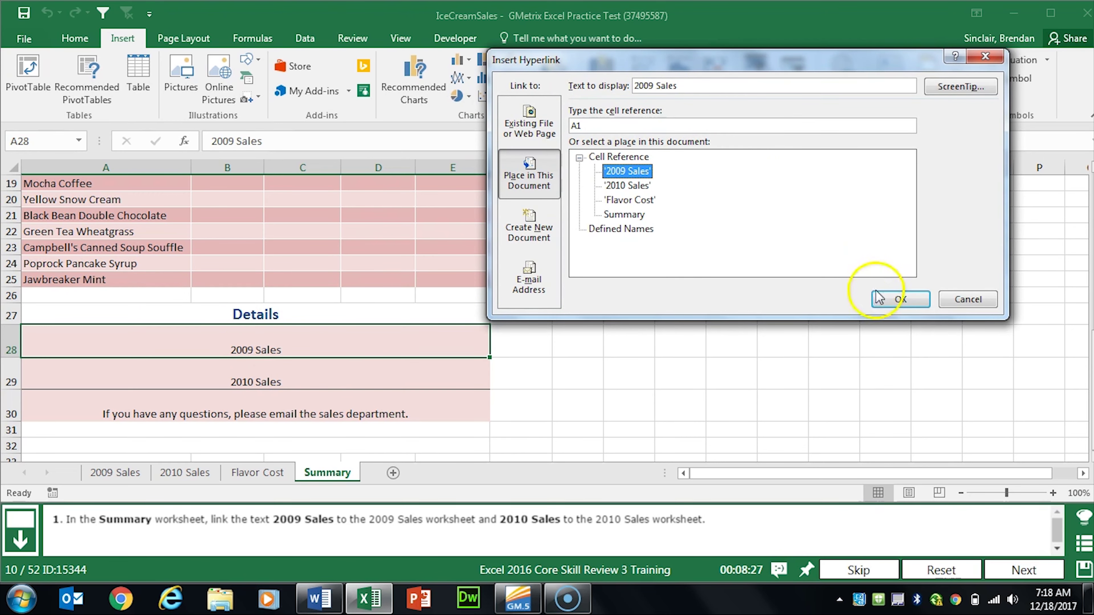
click(904, 299)
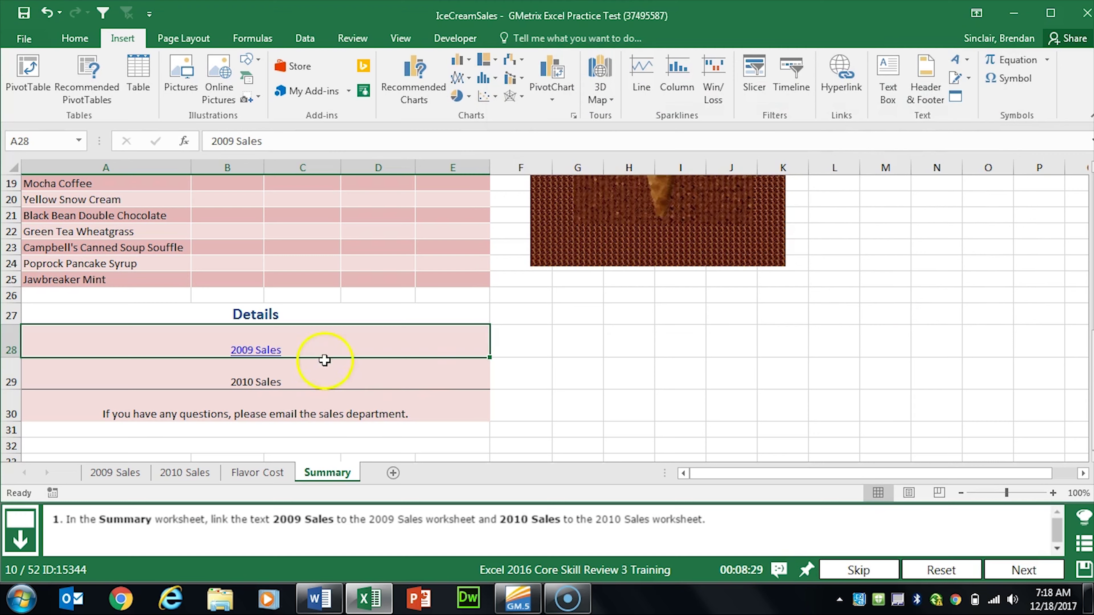
Step: Hyperlink the 2010 Sales text in A29 to the 2010 Sales worksheet
click(364, 379)
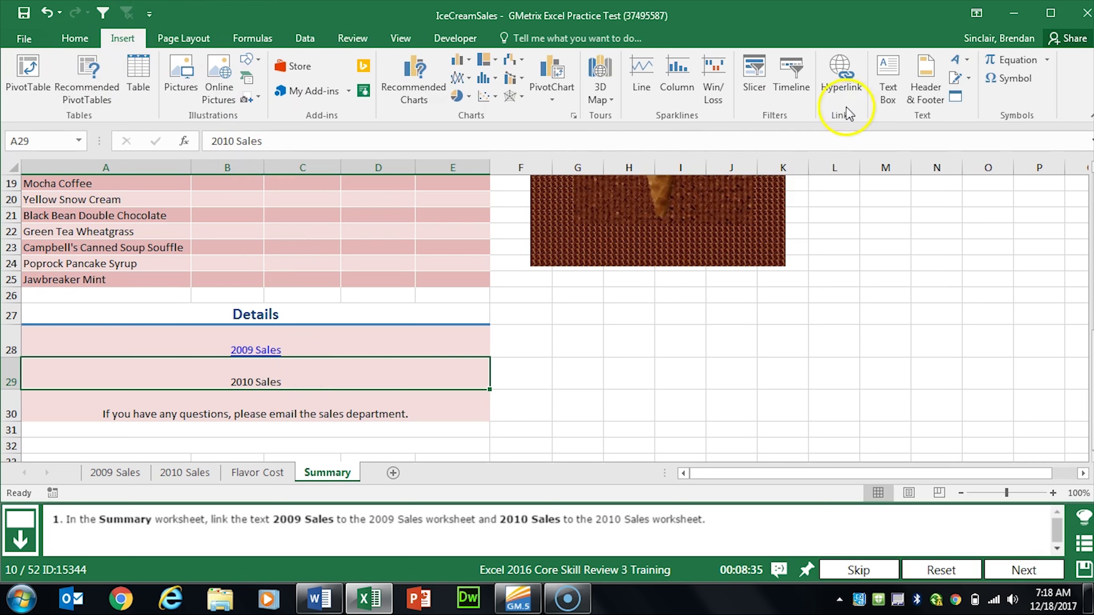
click(847, 94)
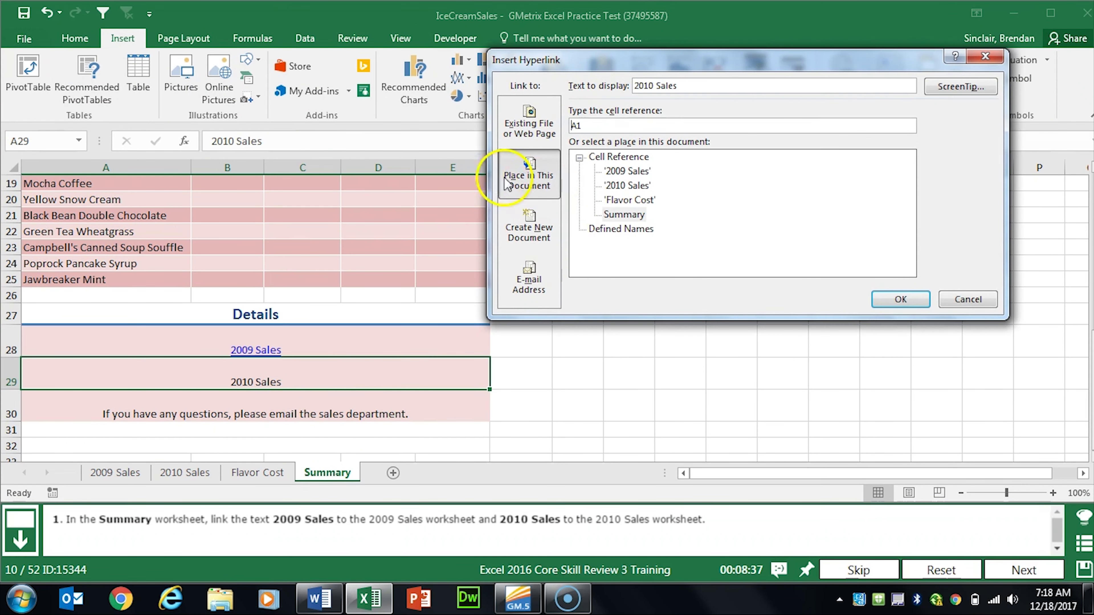
click(629, 186)
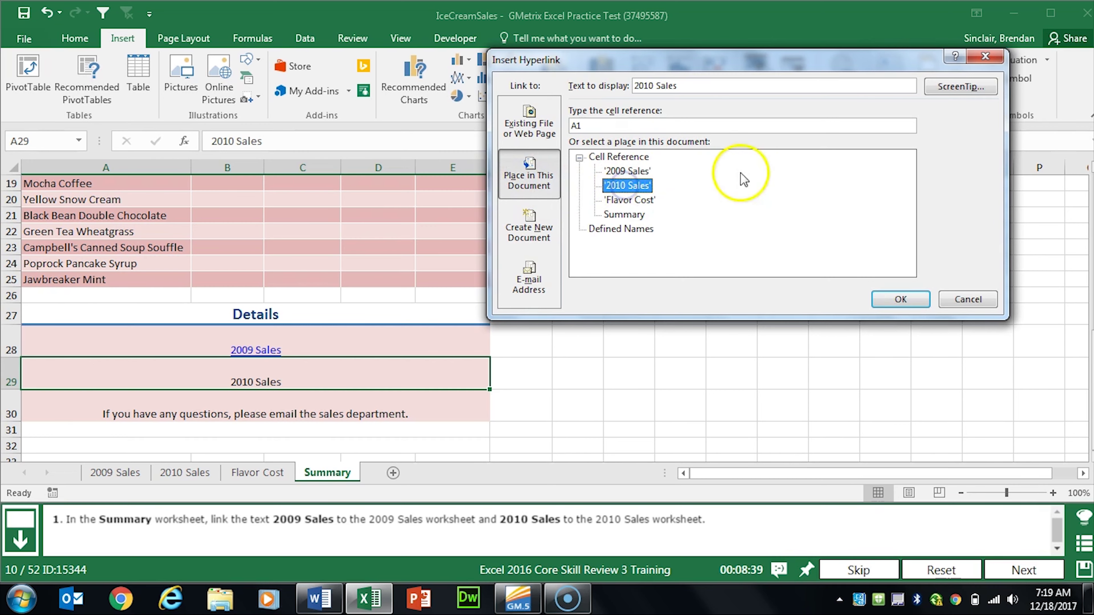
click(904, 300)
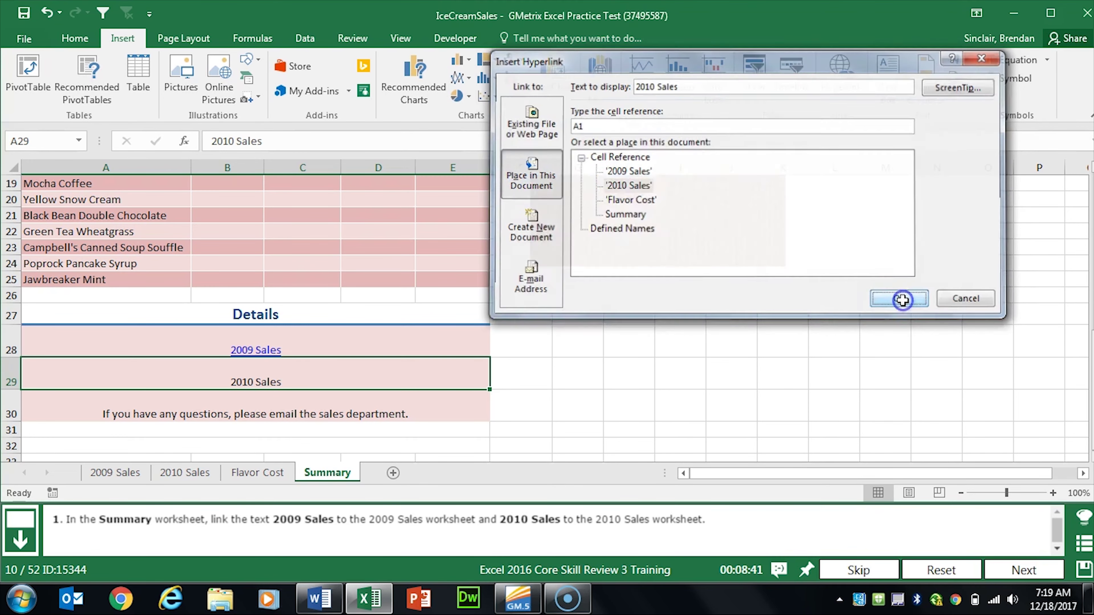
Step: Submit the previous task and select the questions sentence in cell A30
click(1024, 570)
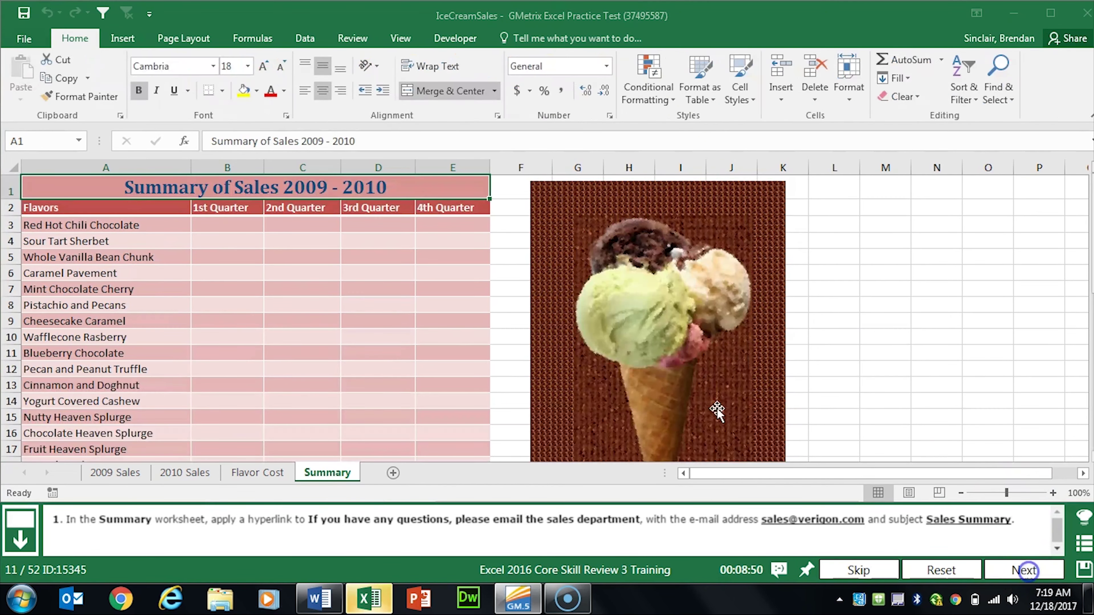
click(319, 326)
scroll(319, 326, down, 7)
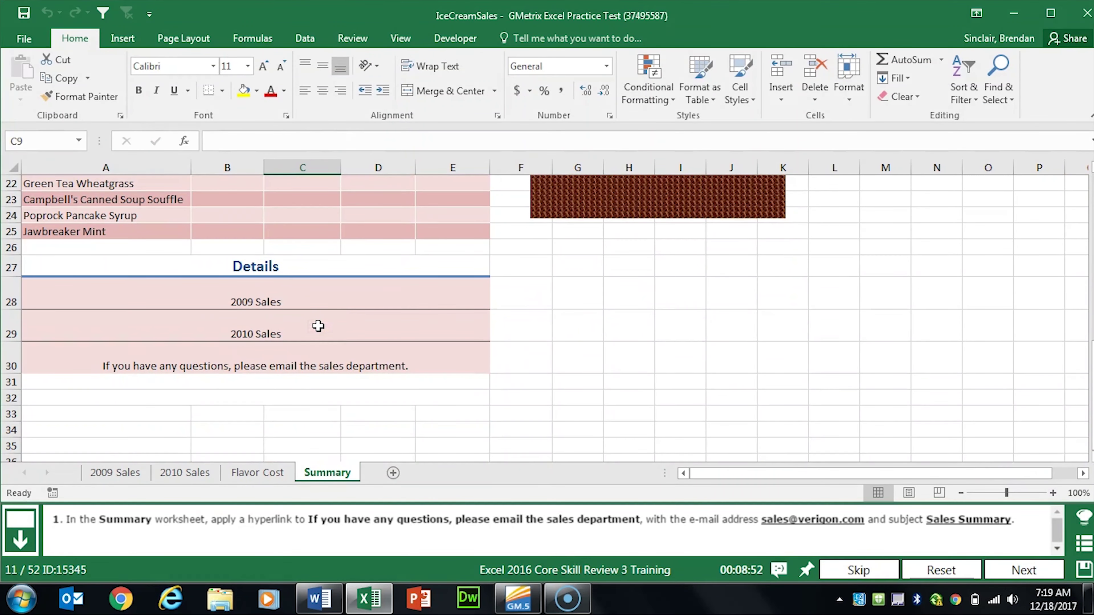
click(307, 350)
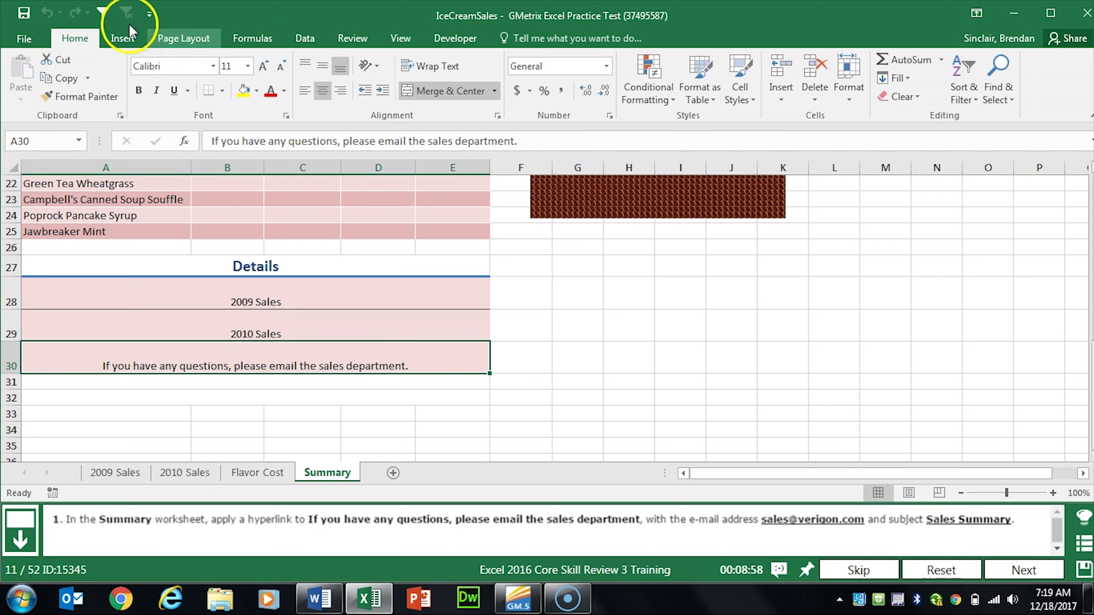
Step: Make A30 an e-mail hyperlink to the sales department address with subject 'Sales Summary', then advance
click(117, 42)
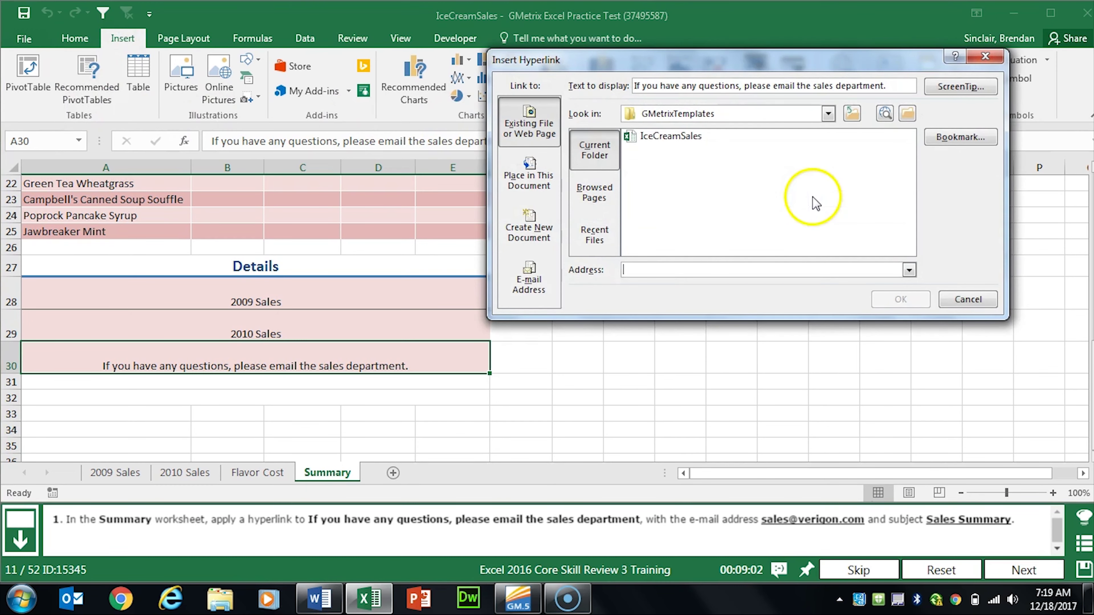
click(529, 279)
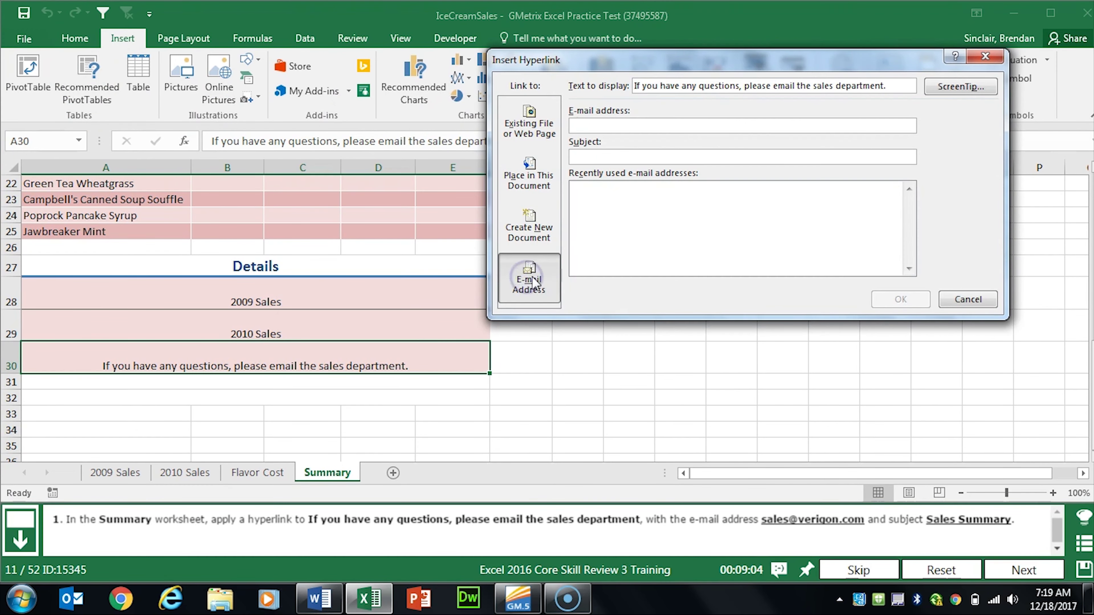
click(694, 126)
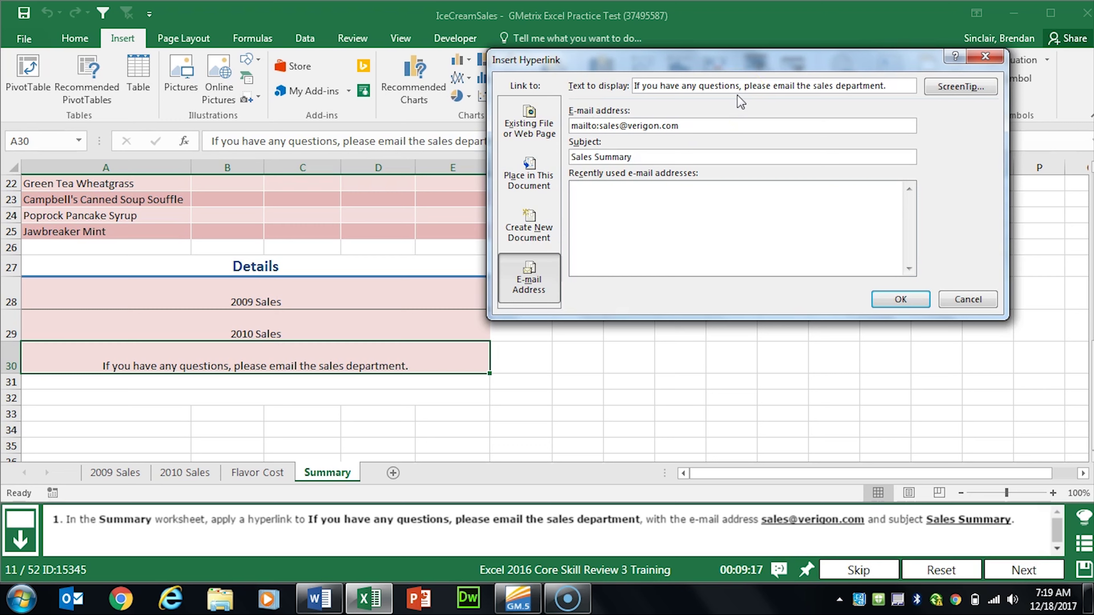
click(904, 297)
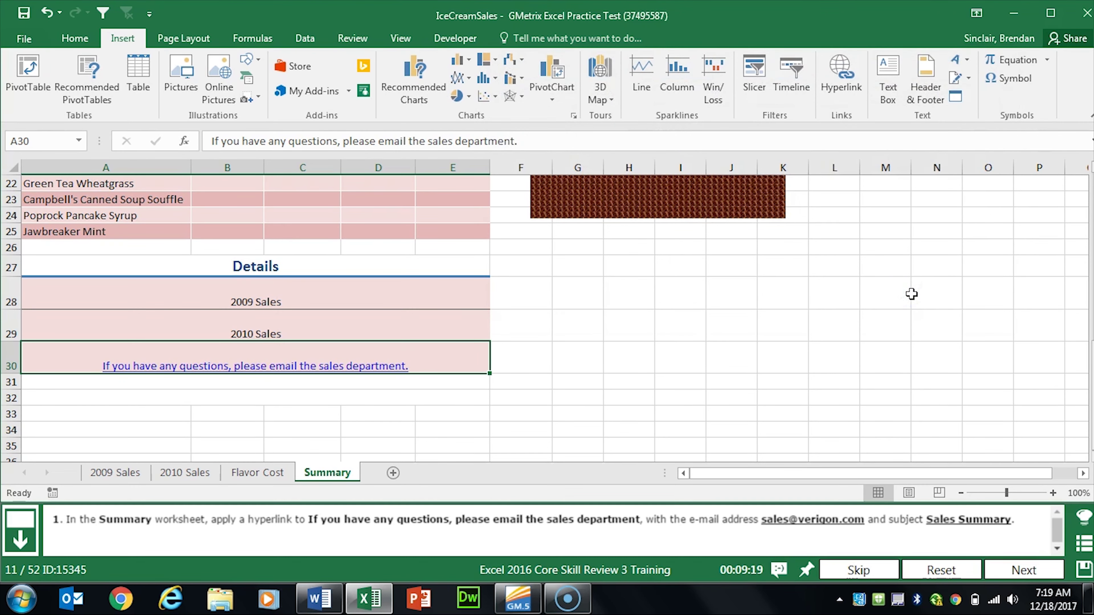
click(1022, 570)
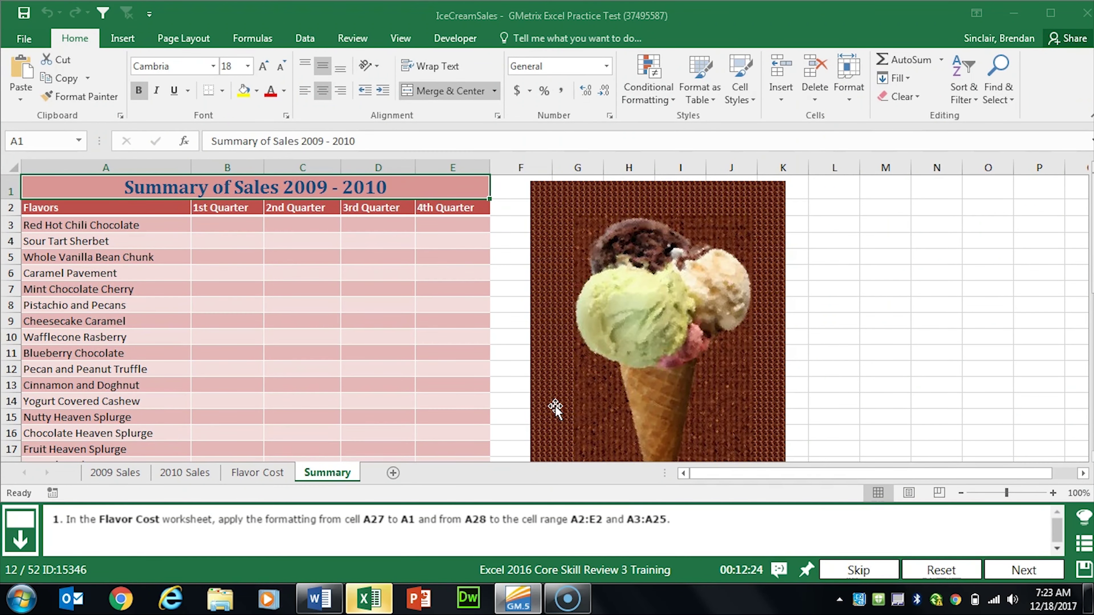
Step: On Flavor Cost, copy A27's heading format onto the title in A1 with Format Painter
click(258, 472)
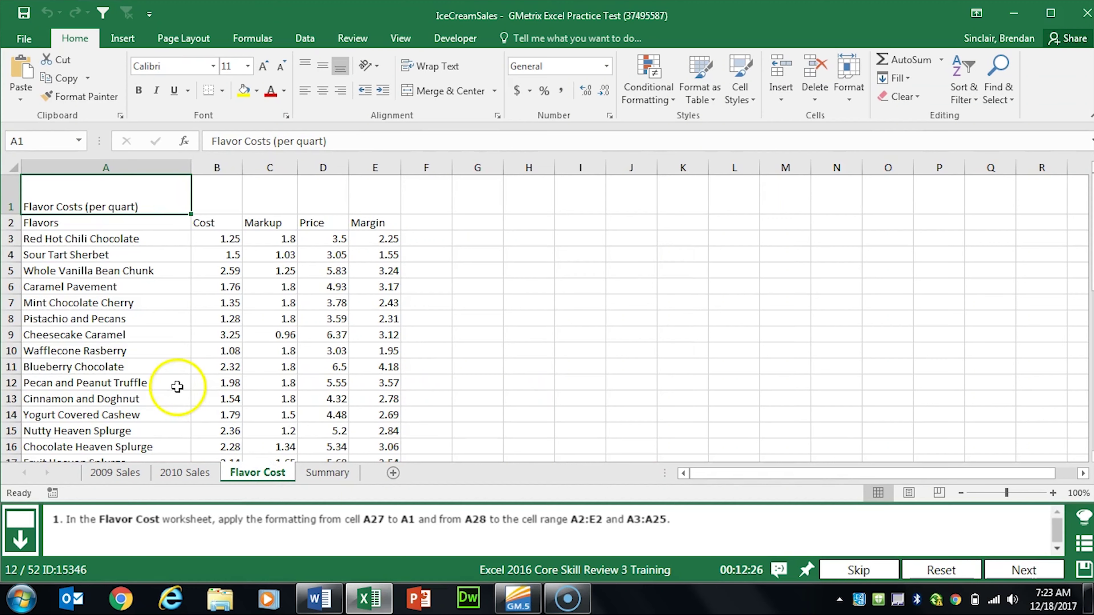
scroll(177, 387, down, 8)
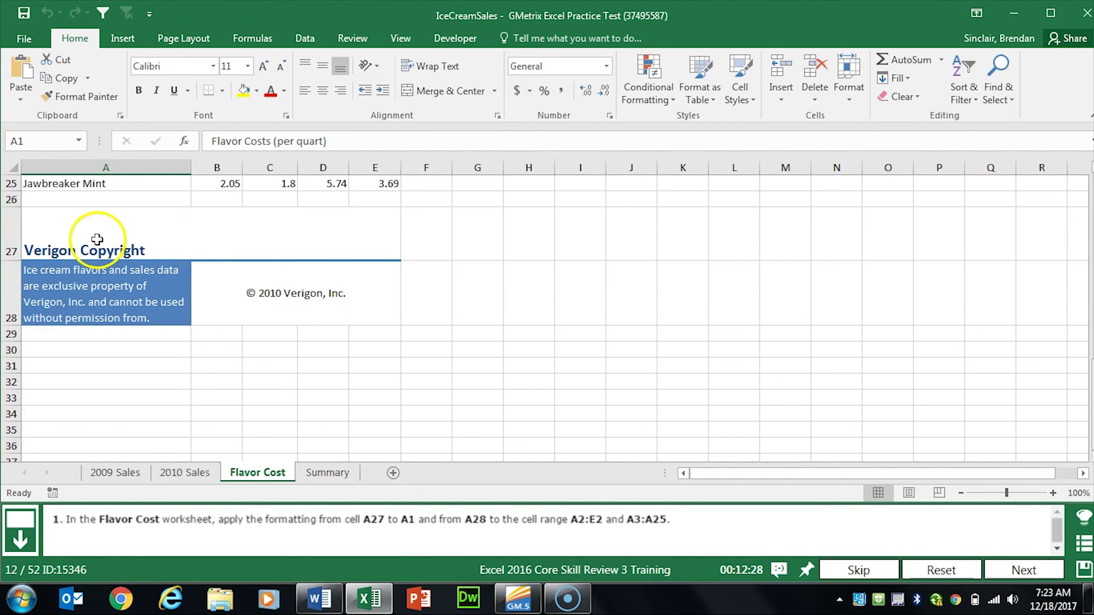
click(99, 239)
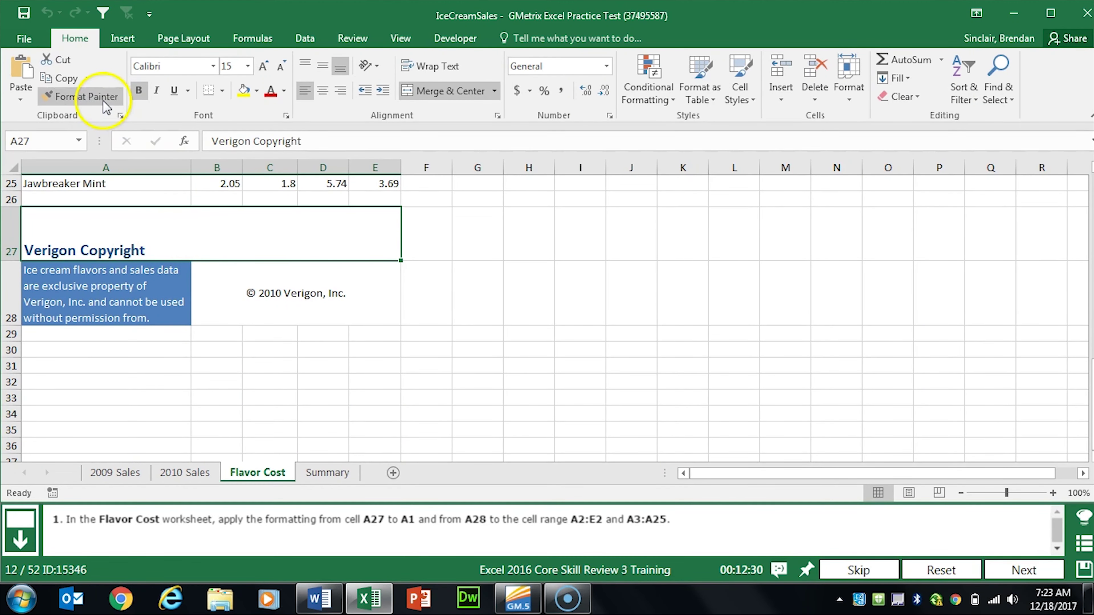
click(86, 96)
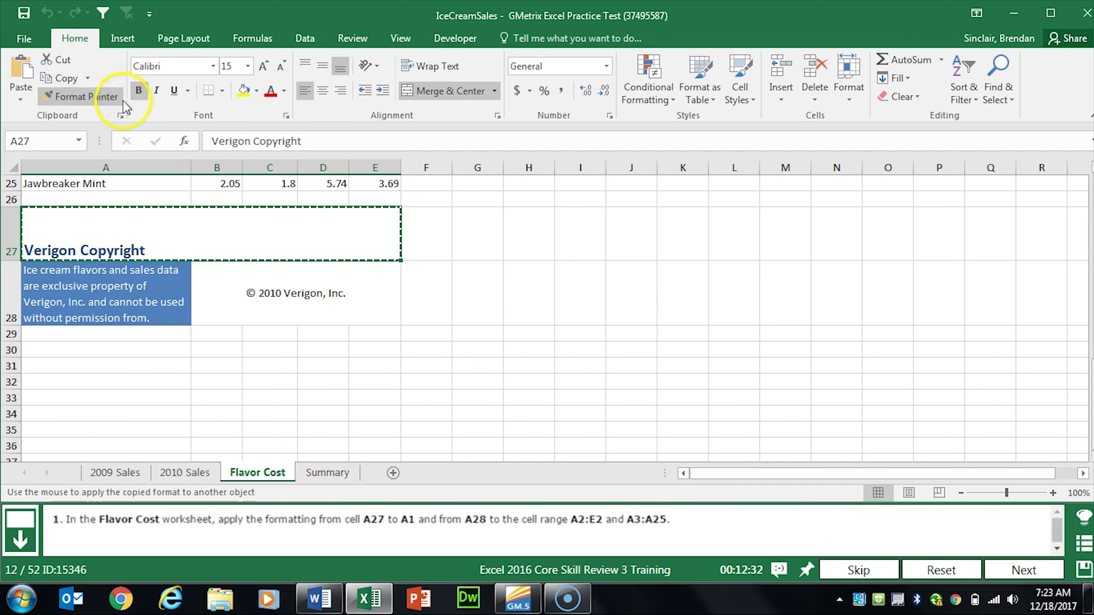
scroll(138, 289, up, 8)
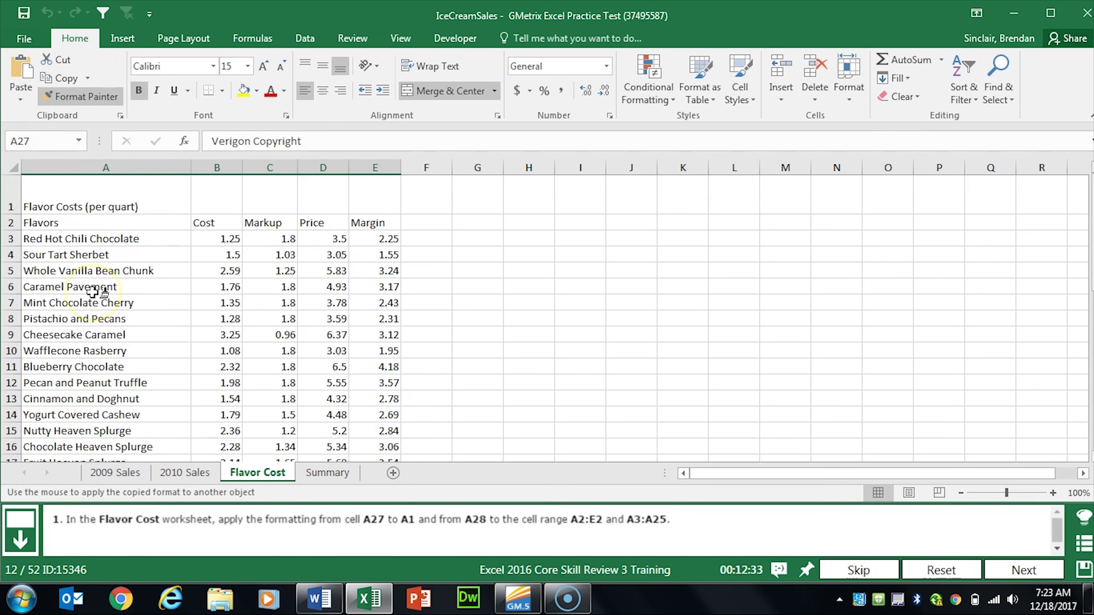
click(122, 203)
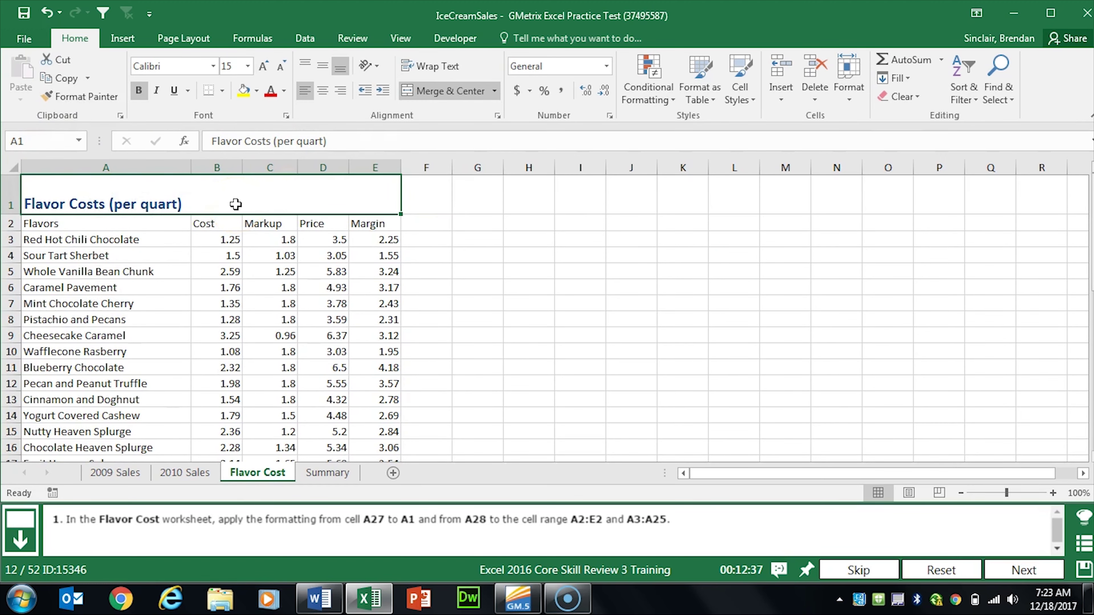
Step: Paint A28's formatting onto the header row A2:E2 and the flavor names in A3:A25
scroll(124, 184, down, 6)
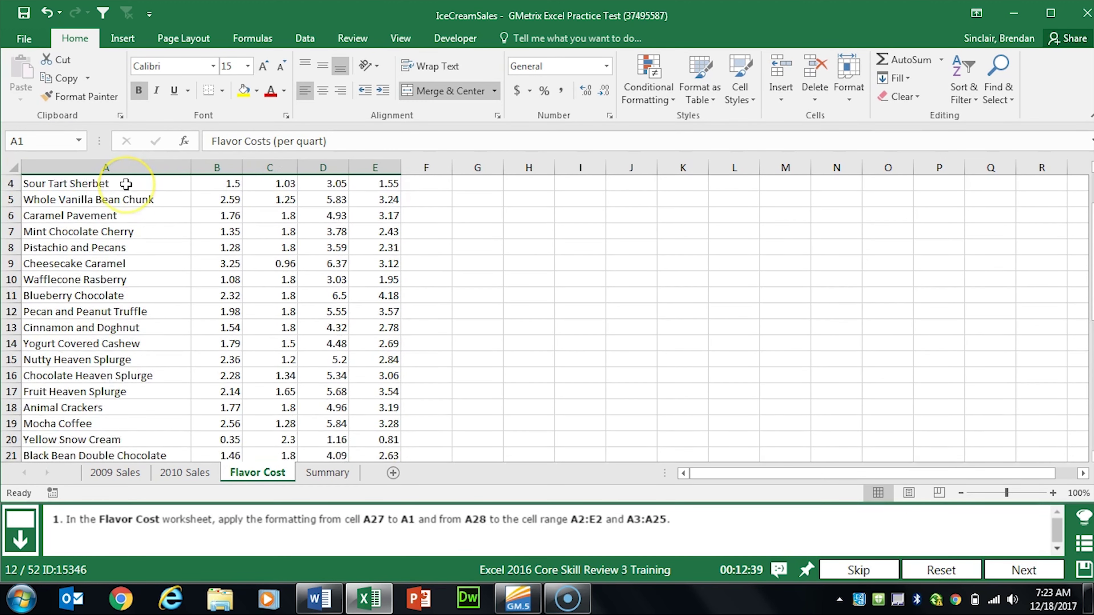
scroll(126, 184, down, 1)
click(122, 355)
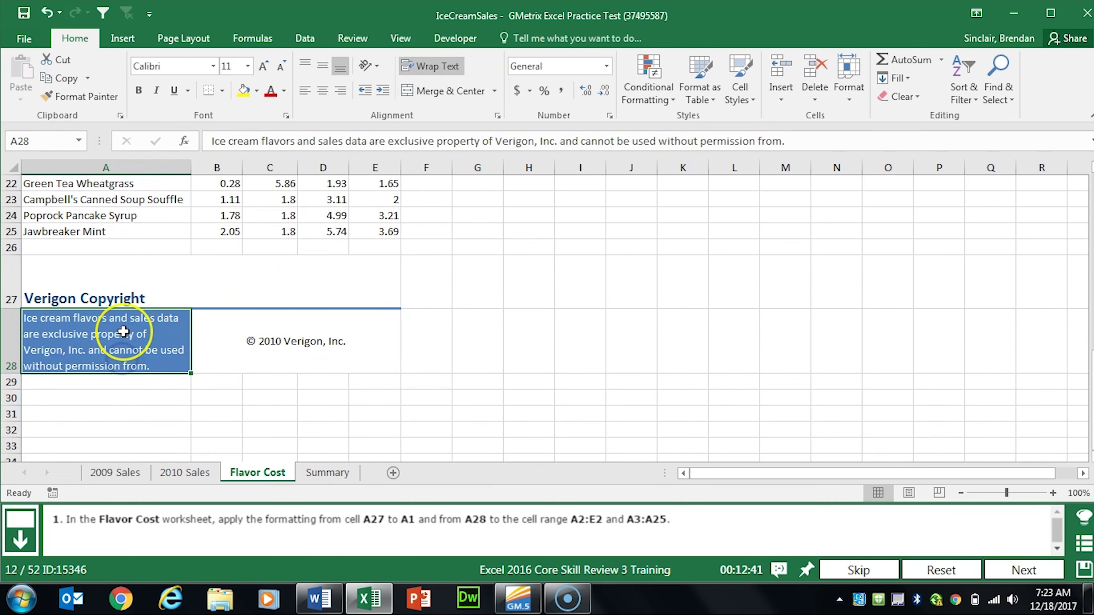
scroll(122, 332, up, 2)
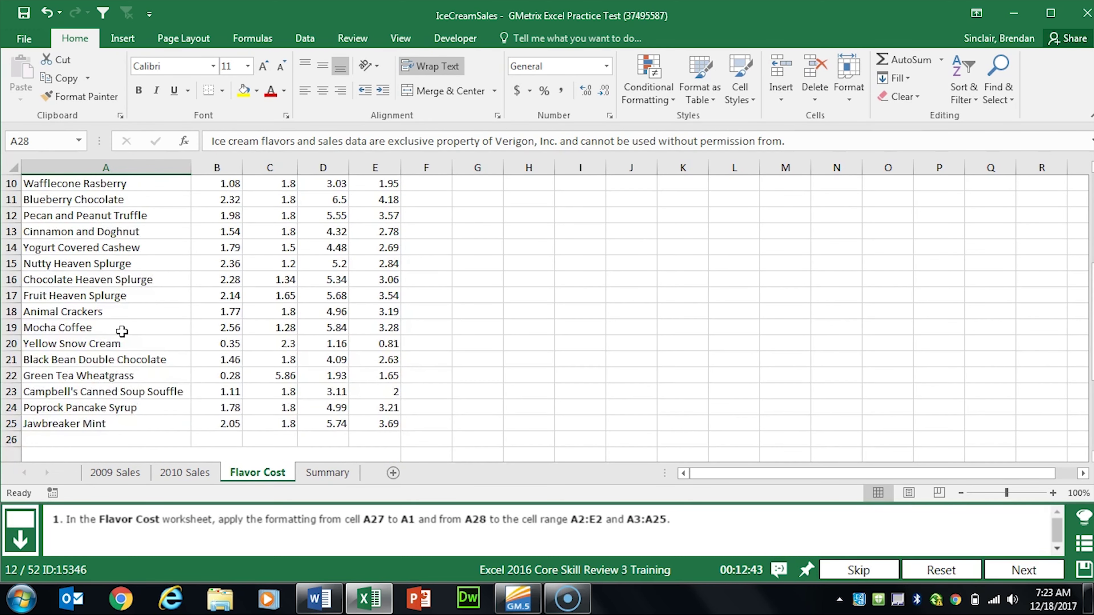
click(93, 96)
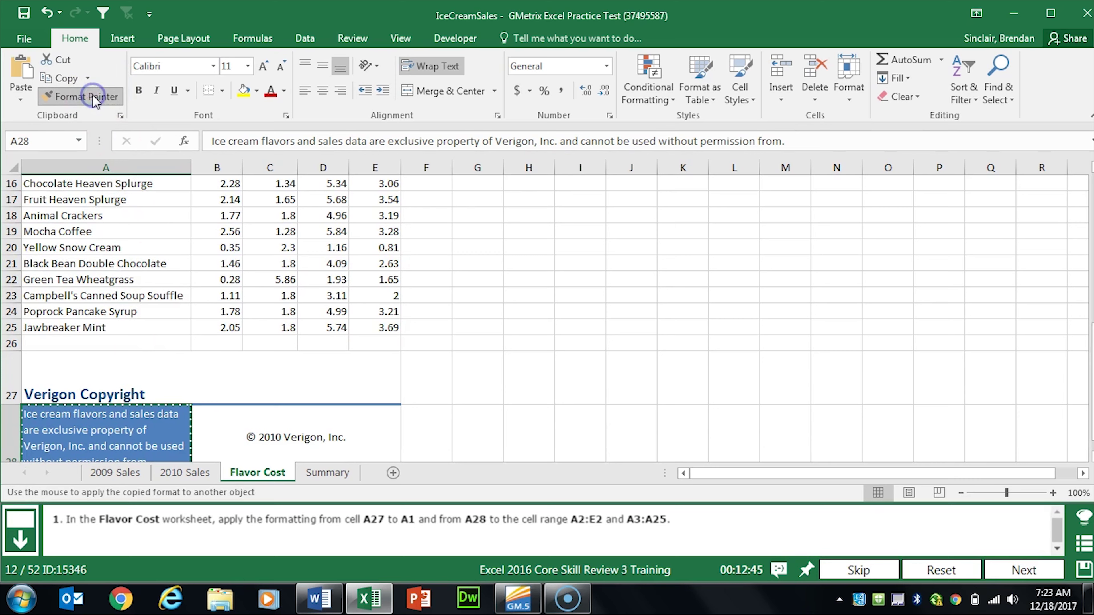
scroll(104, 367, up, 5)
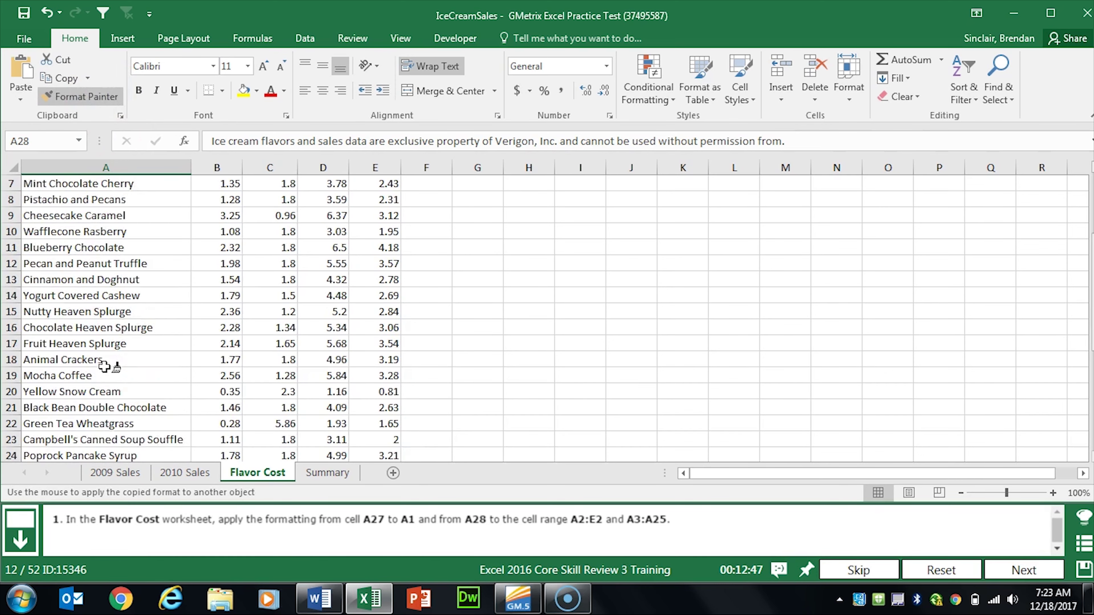
drag(120, 226, 375, 222)
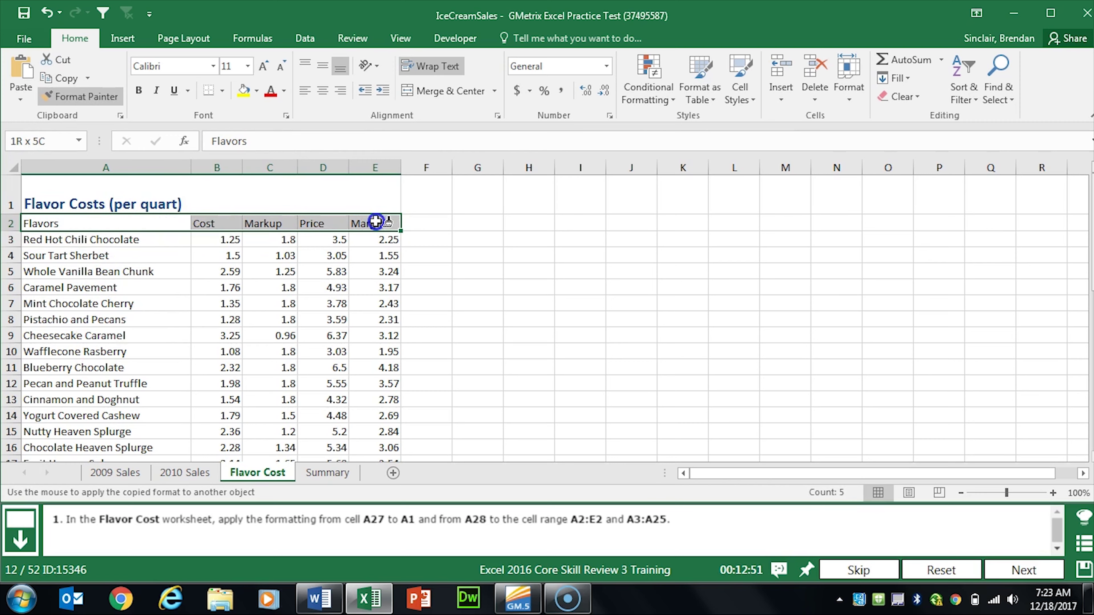
drag(375, 221, 376, 221)
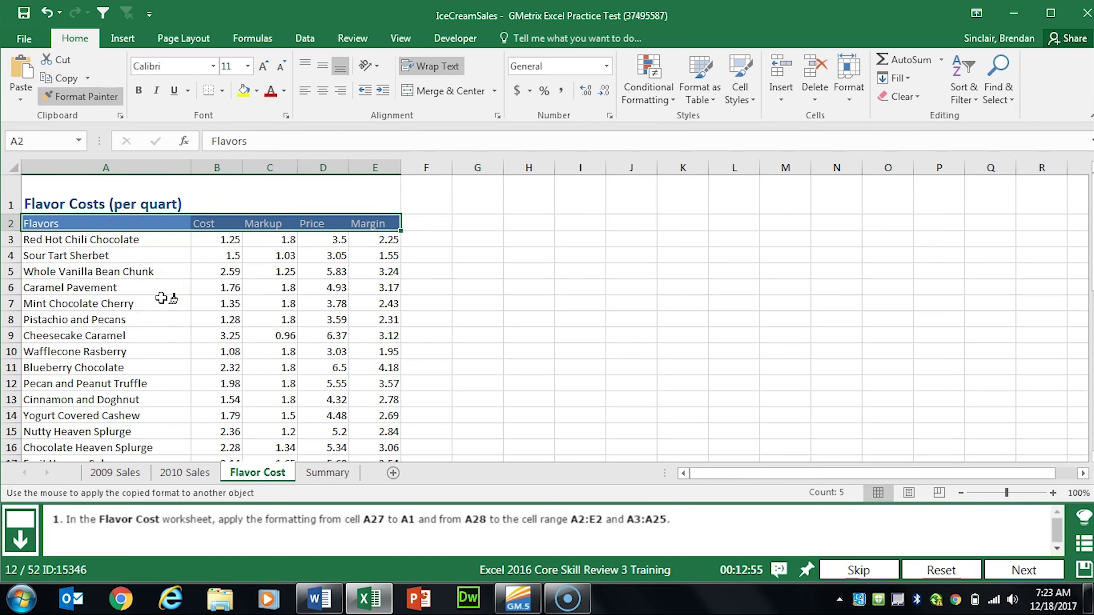
mouse_move(130, 238)
mouse_down()
mouse_move(134, 517)
mouse_move(137, 306)
mouse_up()
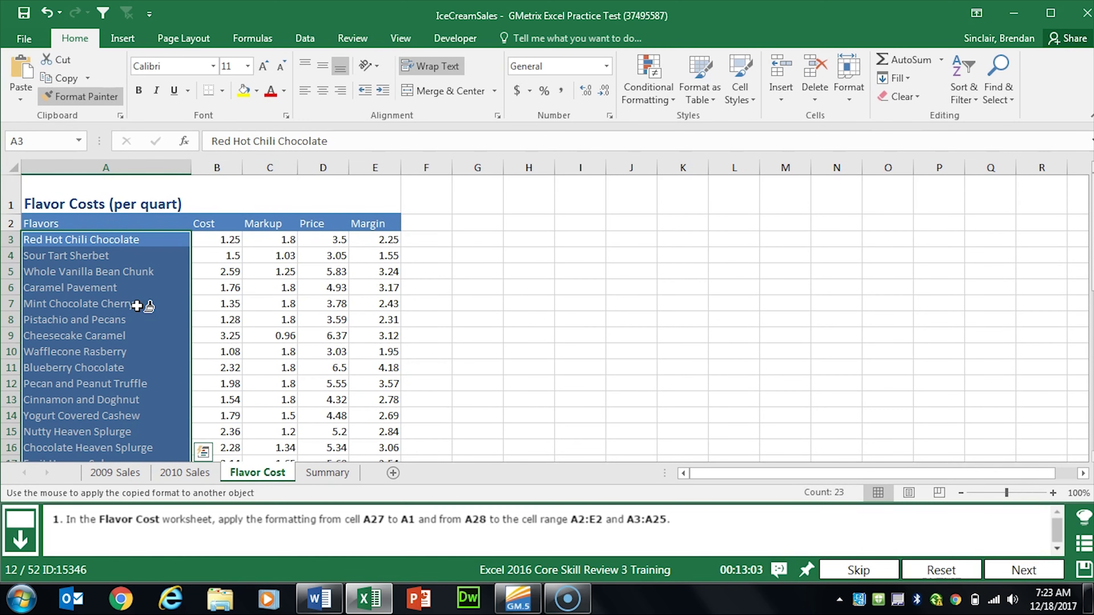
Step: Give Flavor Cost's Markup column C Percent Style, then advance to the 2010 Sales sheet
click(1034, 572)
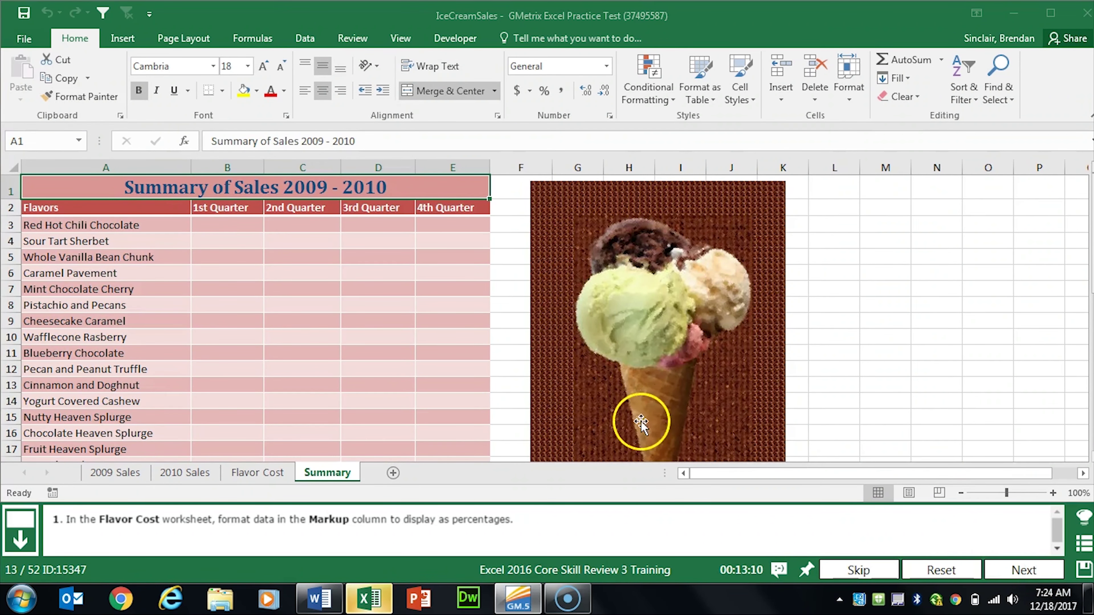
click(262, 472)
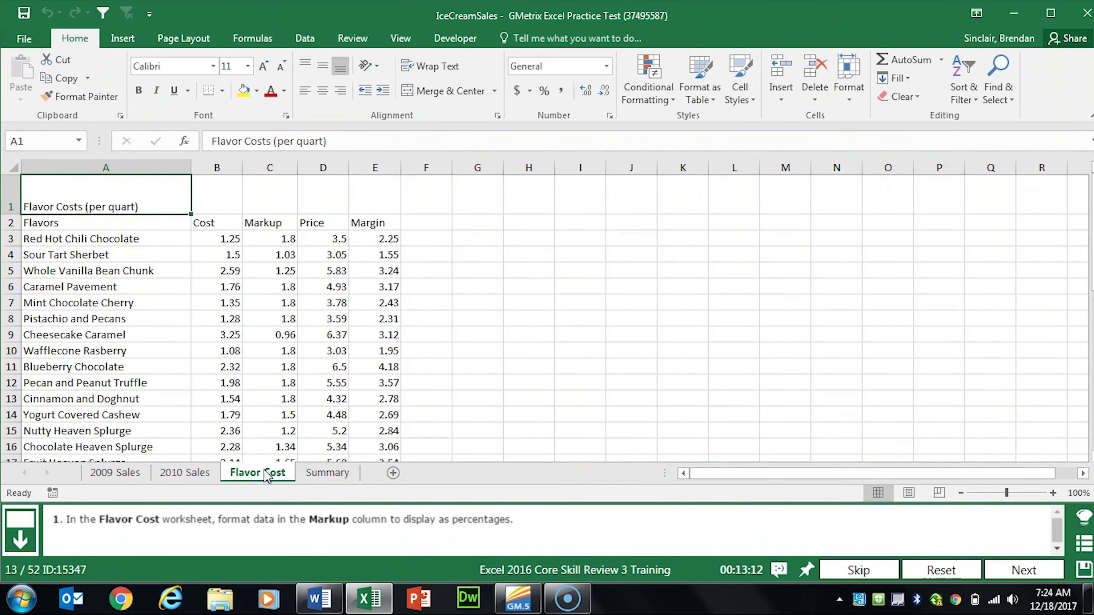
click(272, 167)
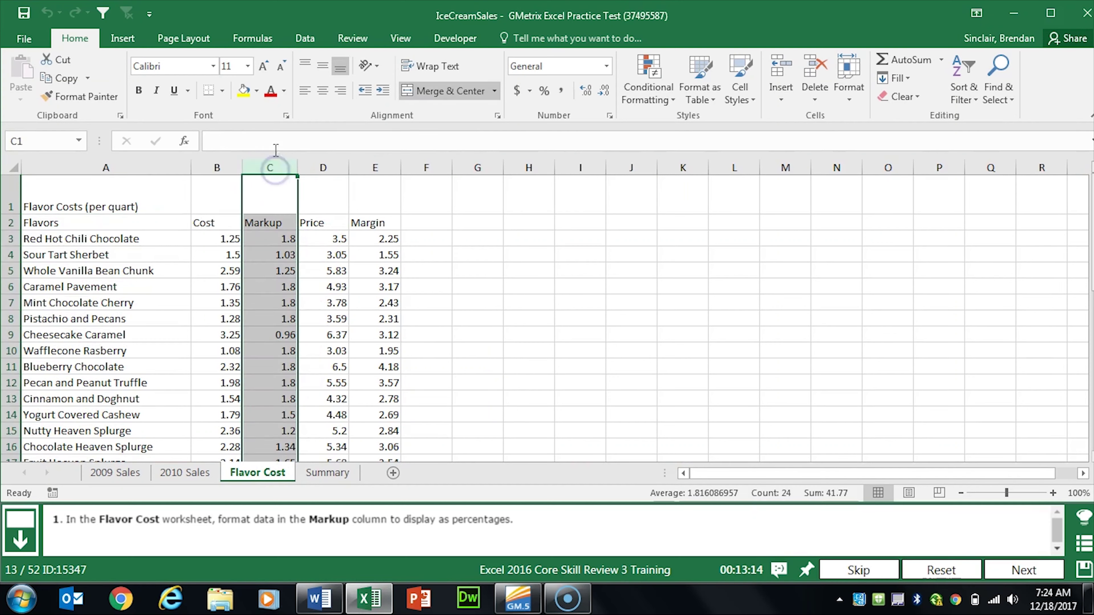
click(273, 168)
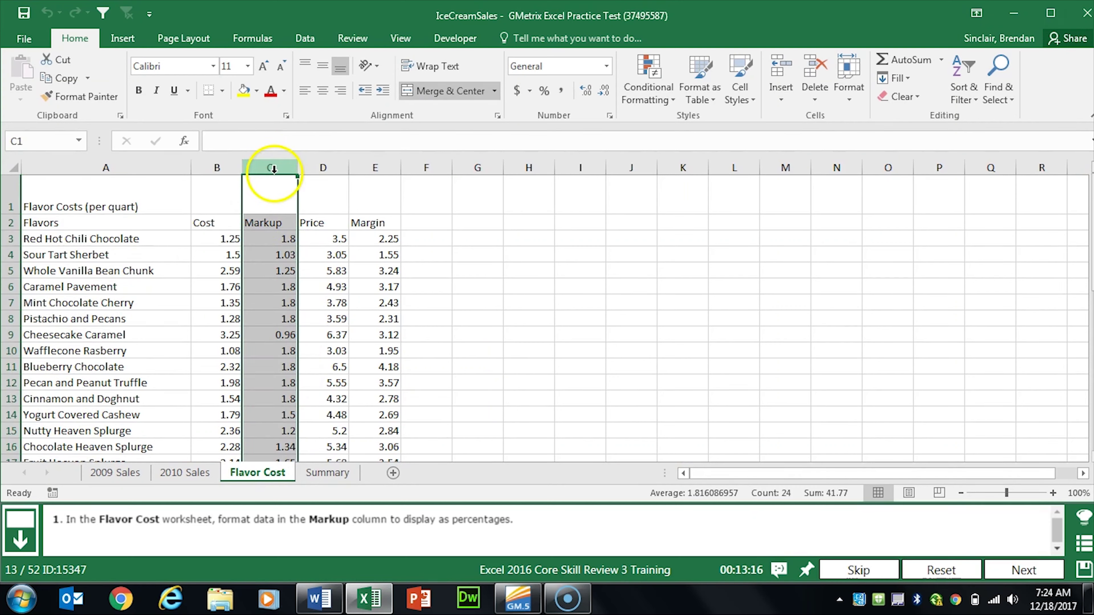
click(288, 166)
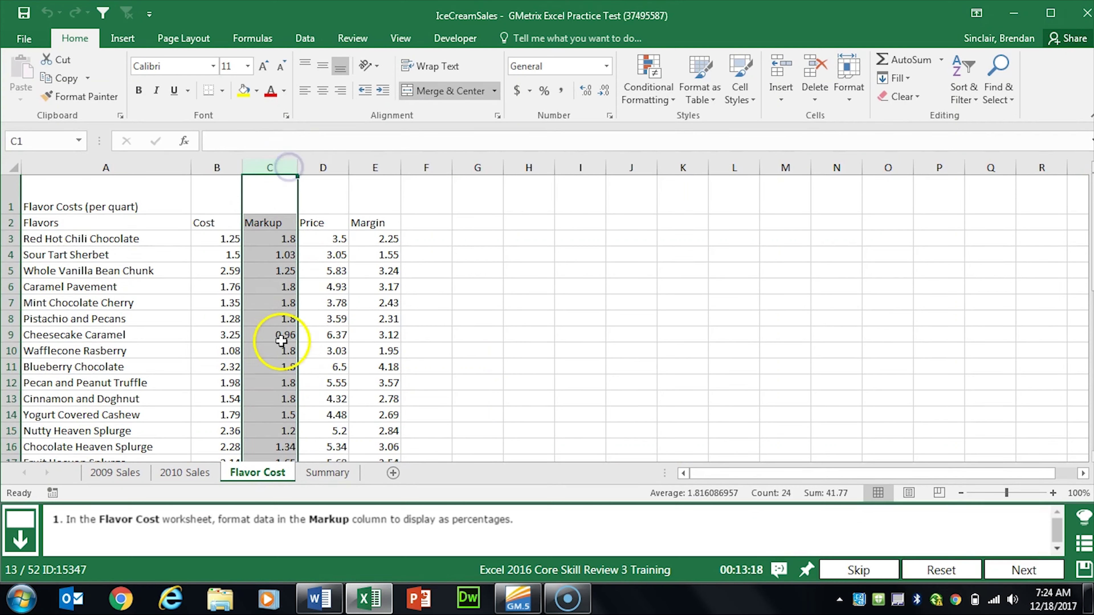
click(544, 91)
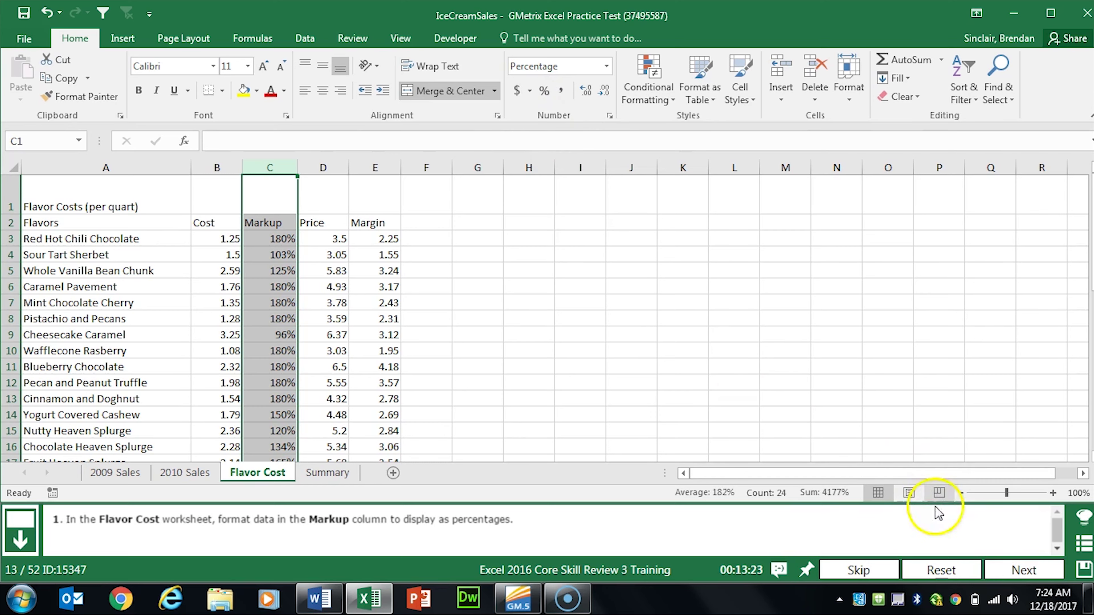
click(1017, 571)
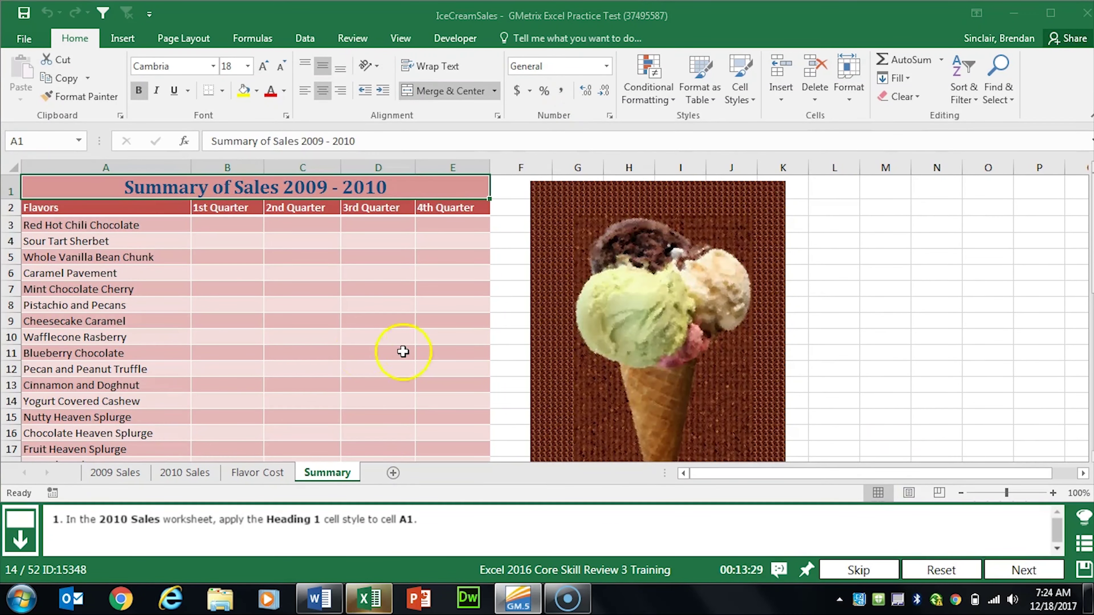
click(183, 472)
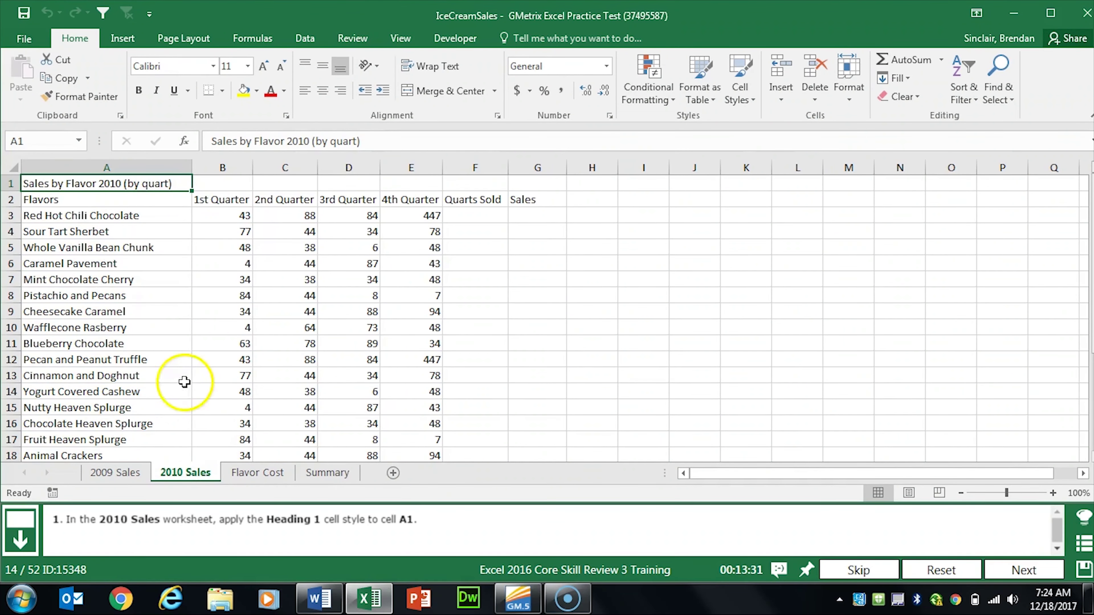
Step: Apply the Heading 1 cell style to the 2010 Sales title in A1 and advance
click(100, 194)
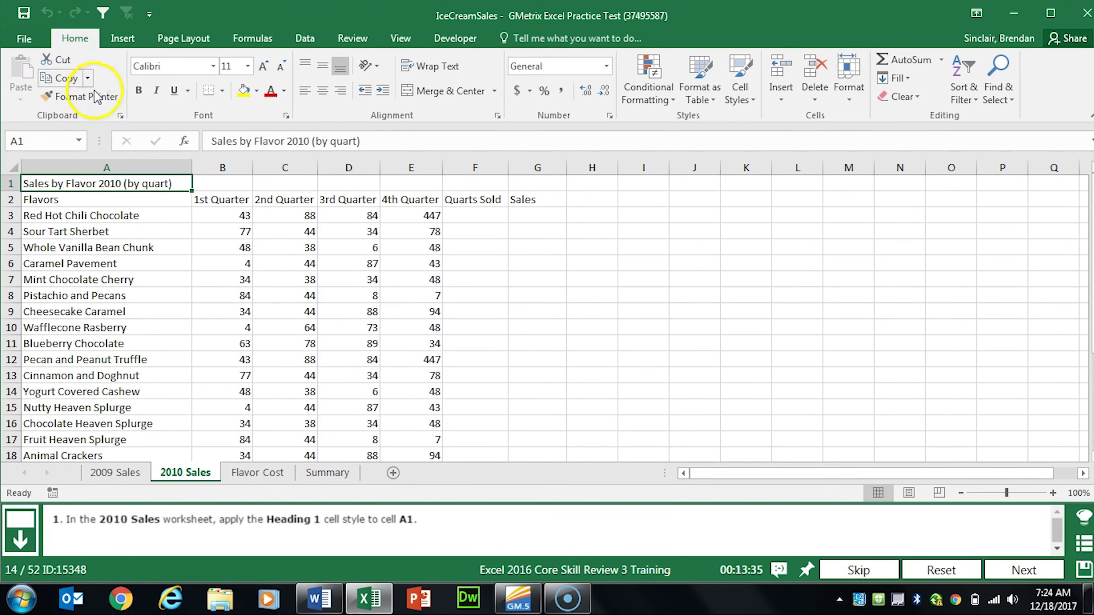
click(751, 103)
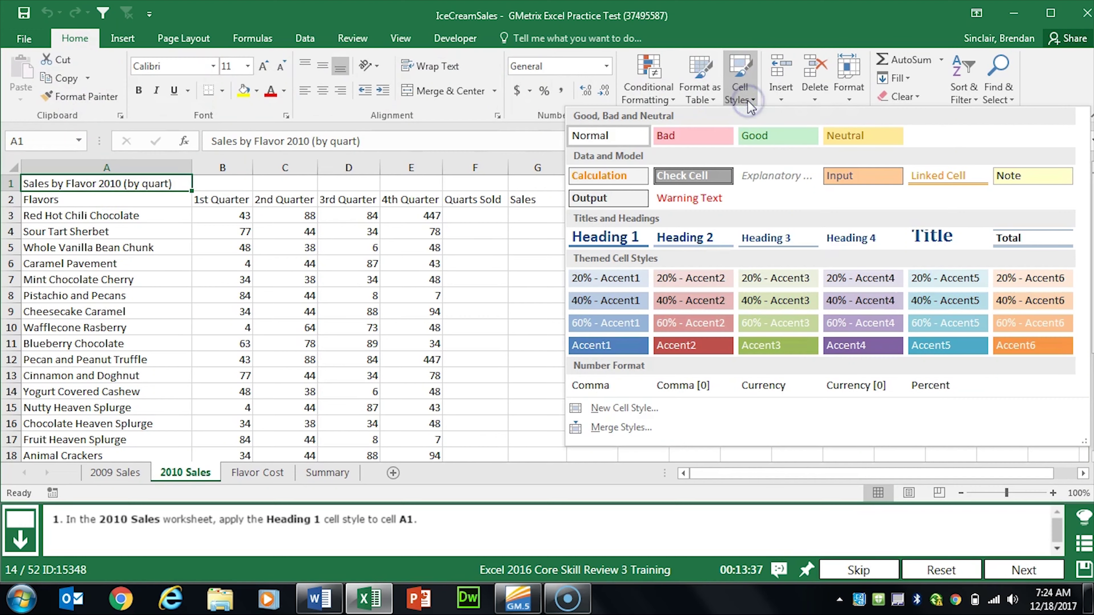
click(624, 238)
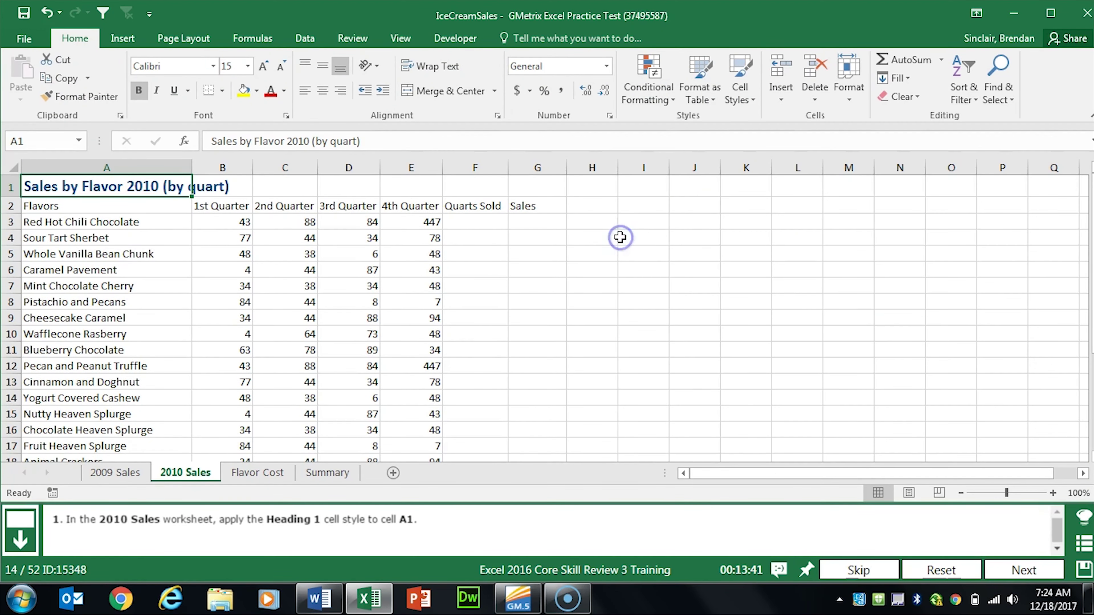
click(1024, 570)
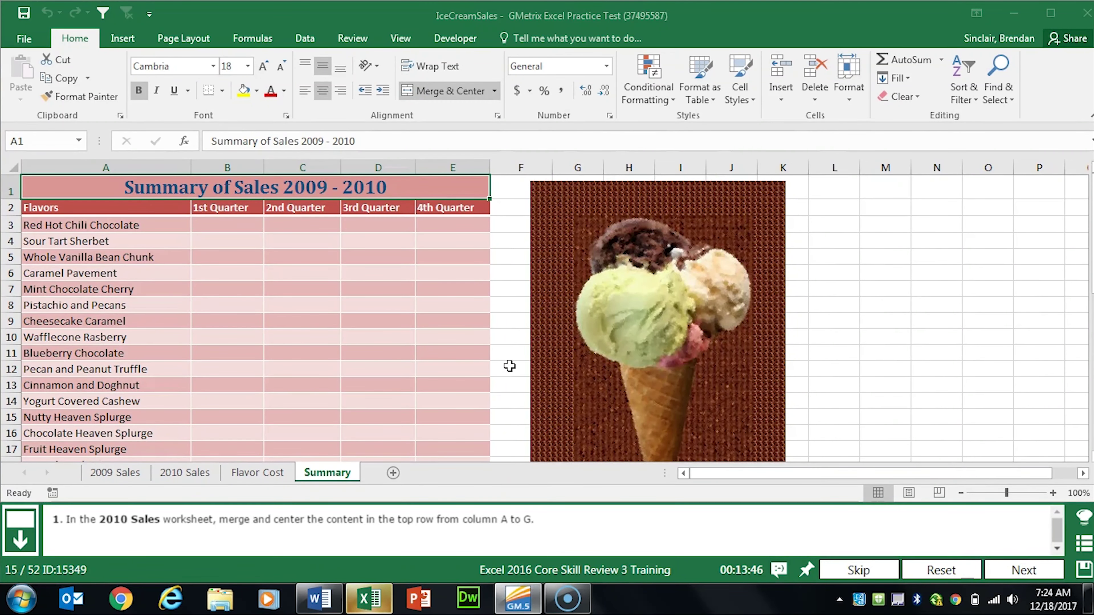
Step: Merge and center the 2010 Sales title across cells A1:G1
click(198, 472)
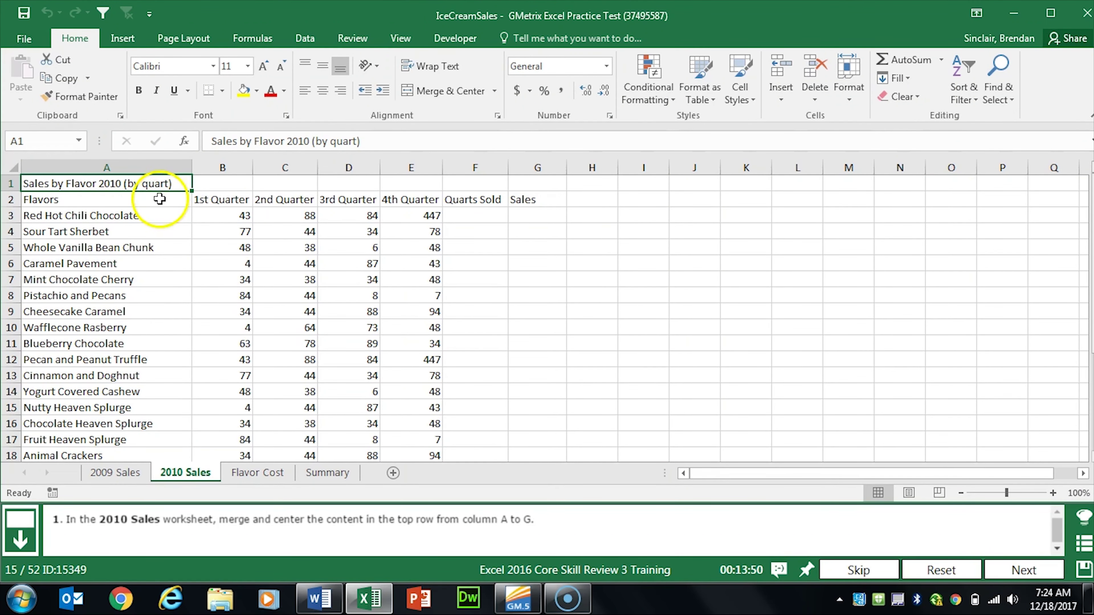
drag(115, 182, 533, 180)
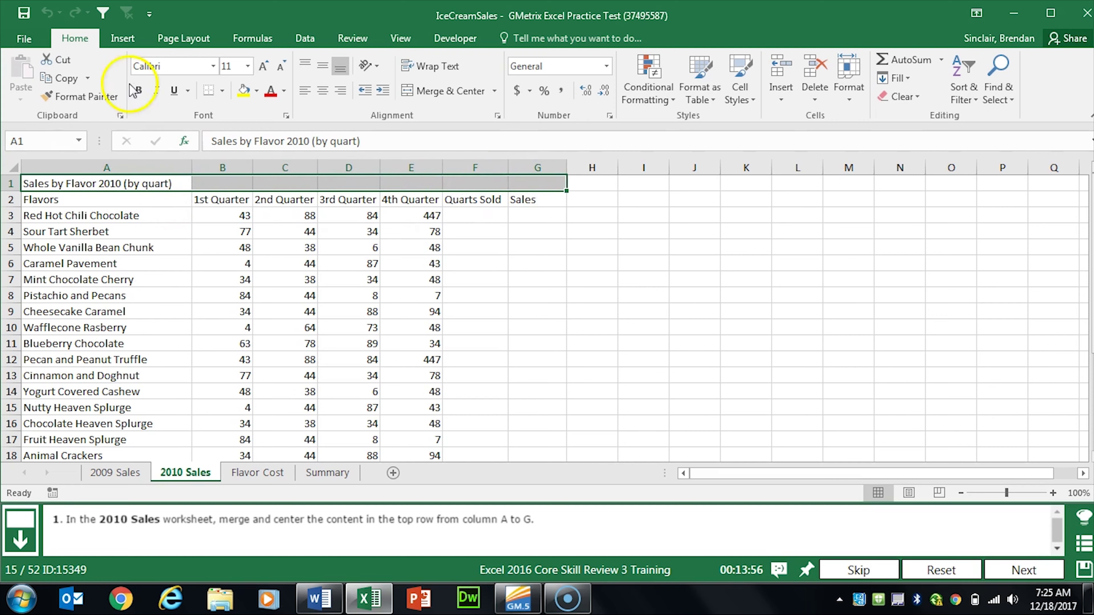
click(459, 91)
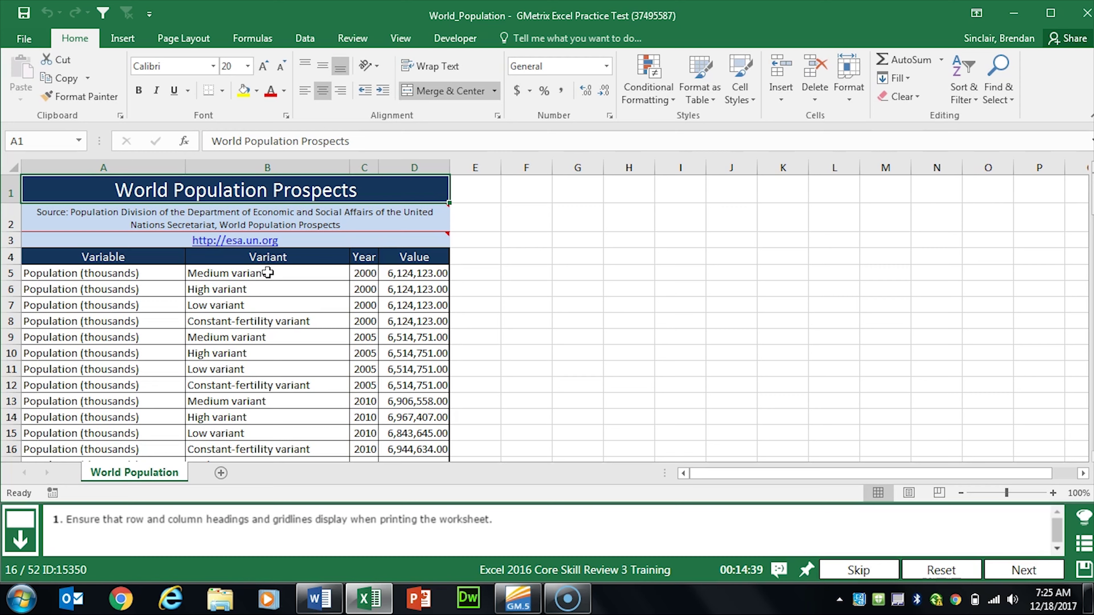
Step: Set the World Population sheet to print its gridlines, then advance to task 17
click(186, 38)
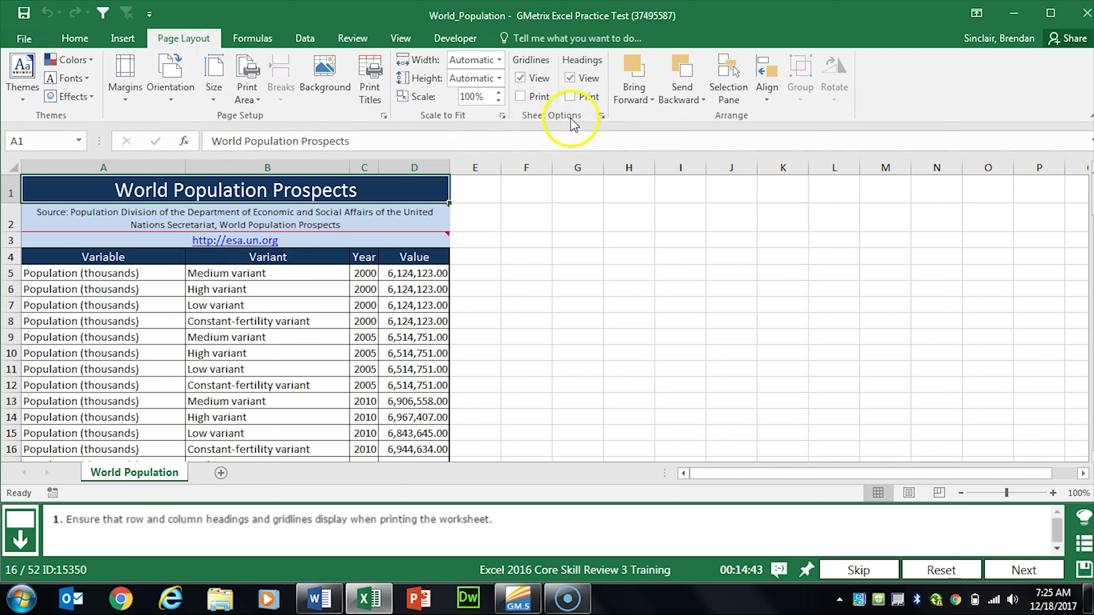
click(520, 97)
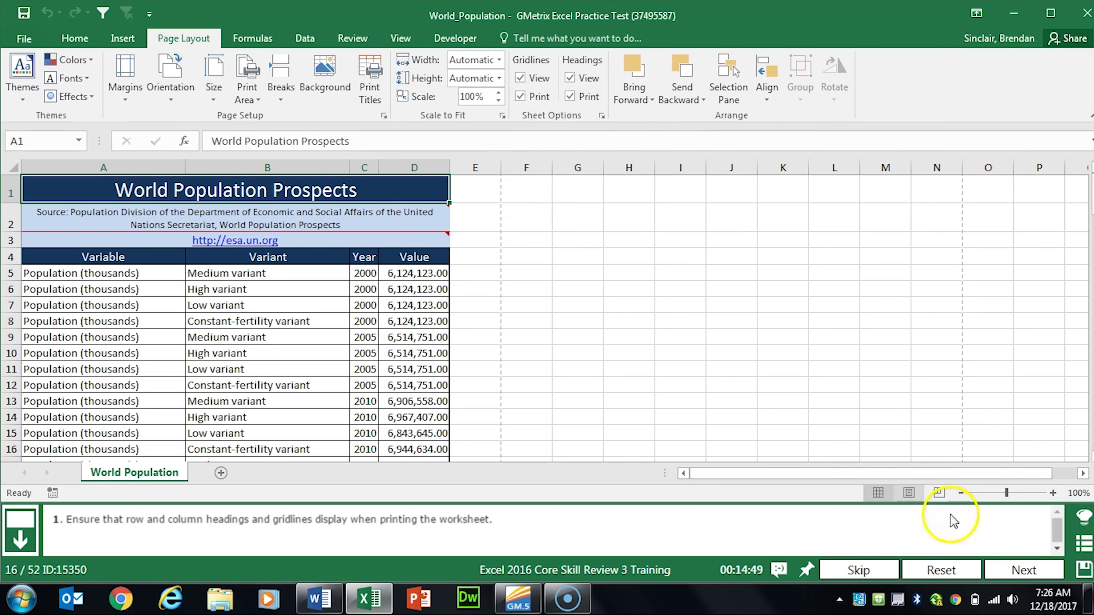
click(1010, 565)
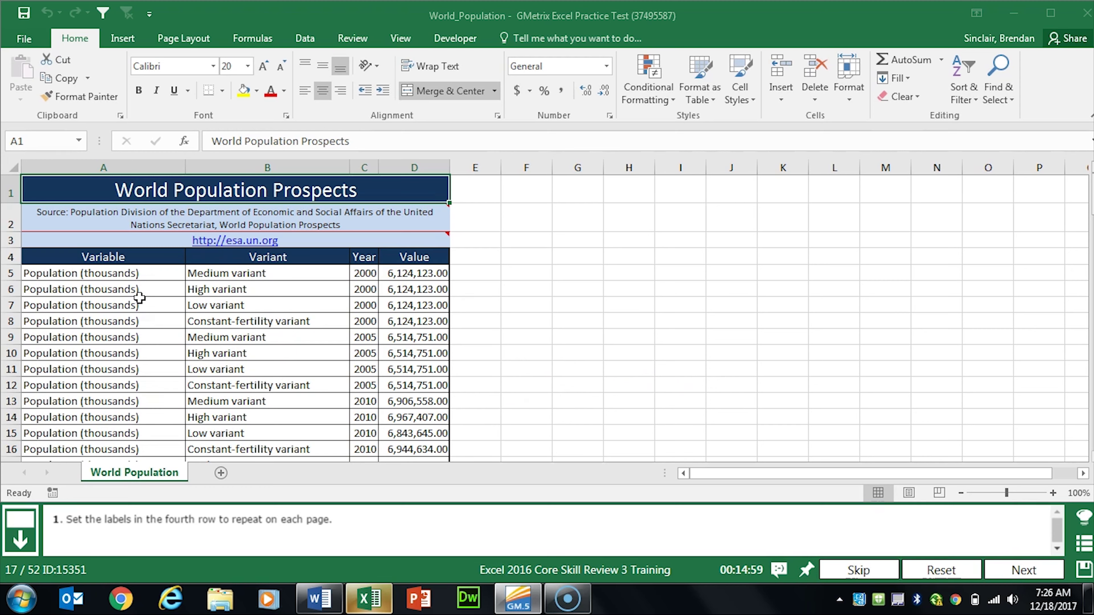
Step: In Page Setup, set rows to repeat at top to $4:$4, then advance
click(190, 39)
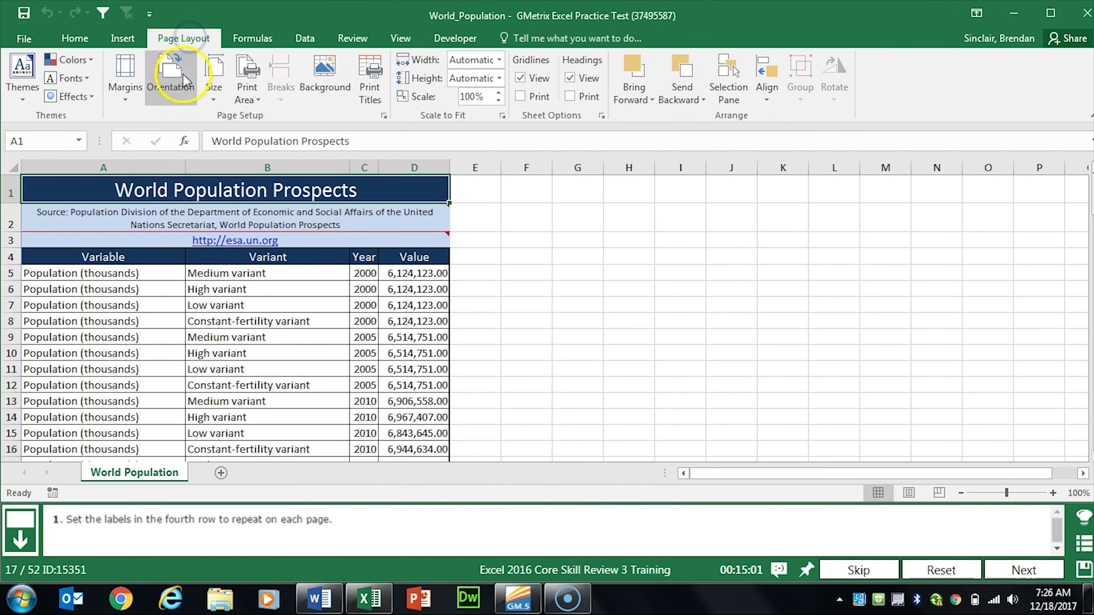
click(384, 116)
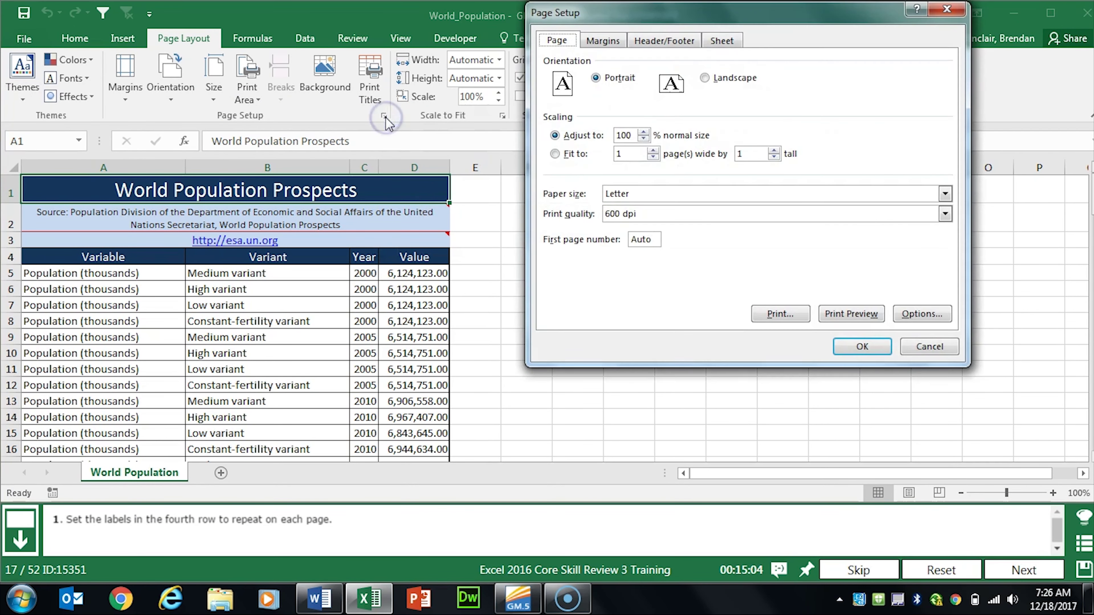
click(725, 41)
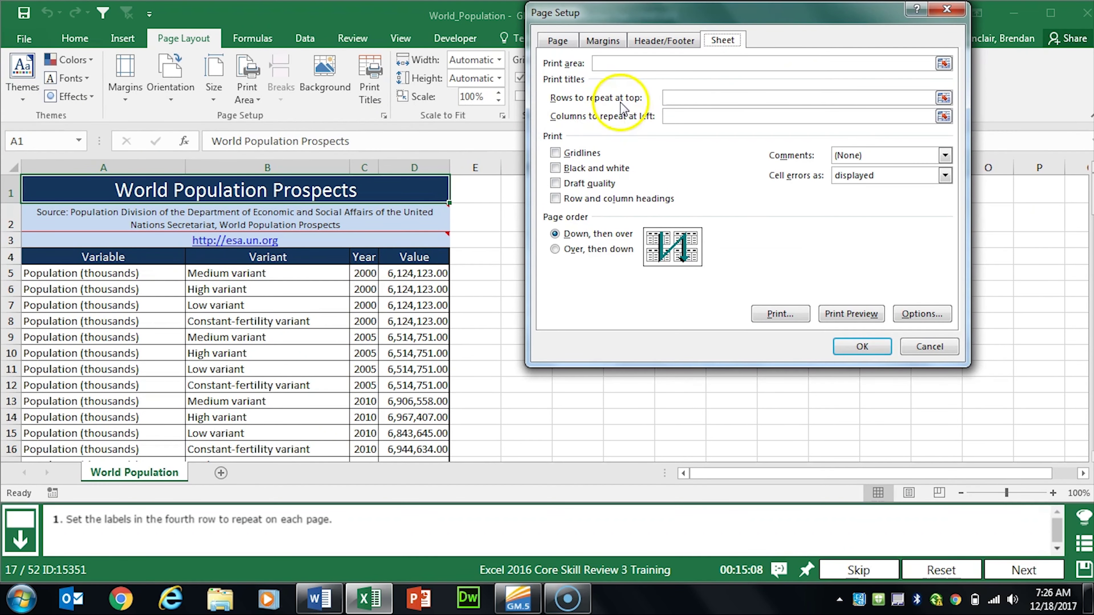
click(943, 98)
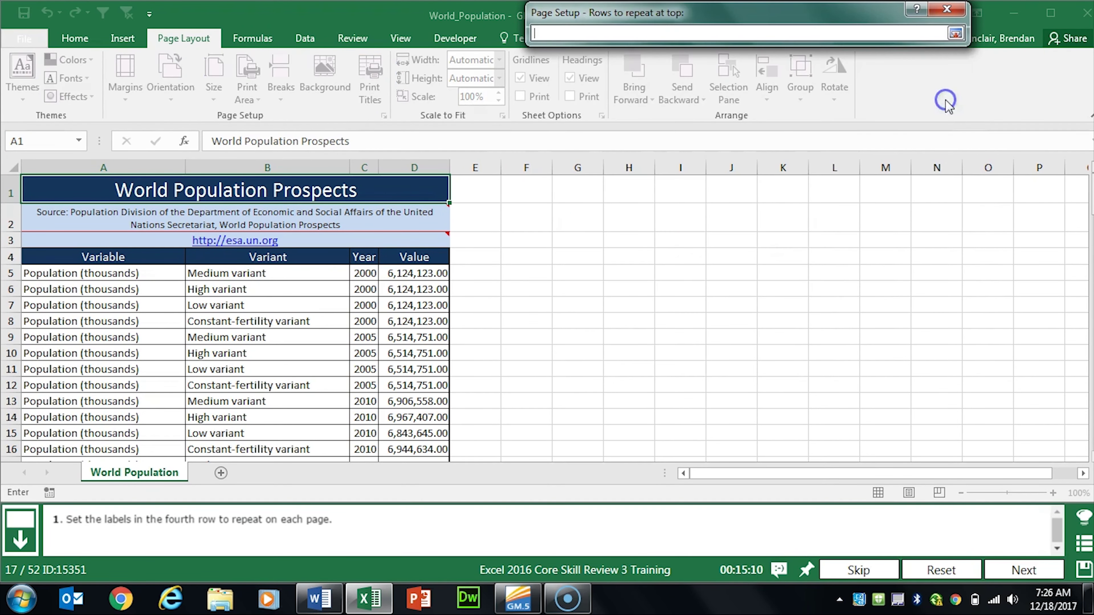
click(13, 257)
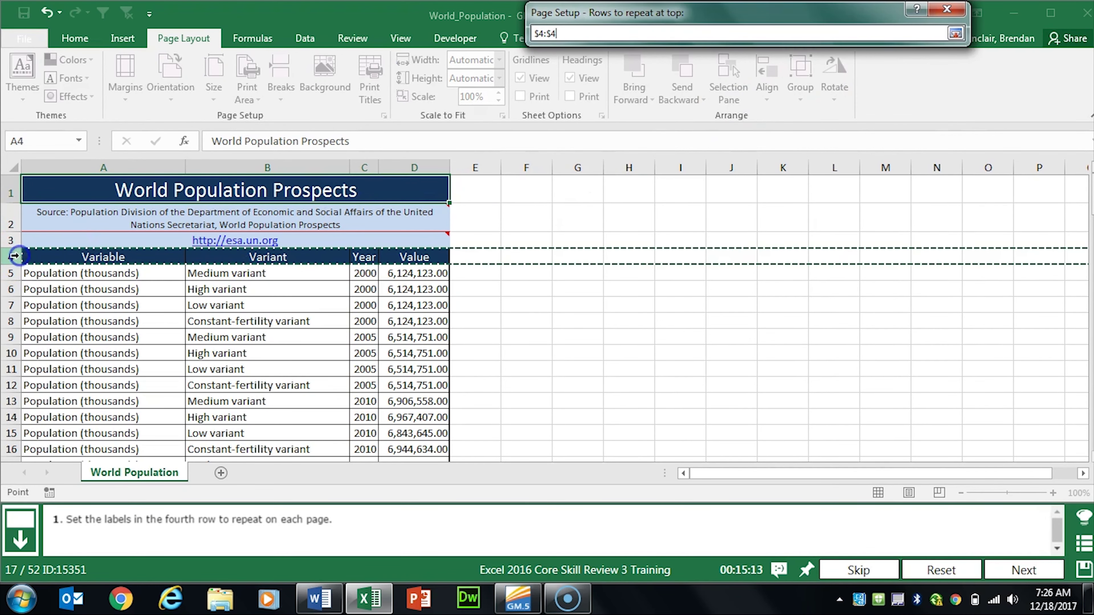
click(955, 33)
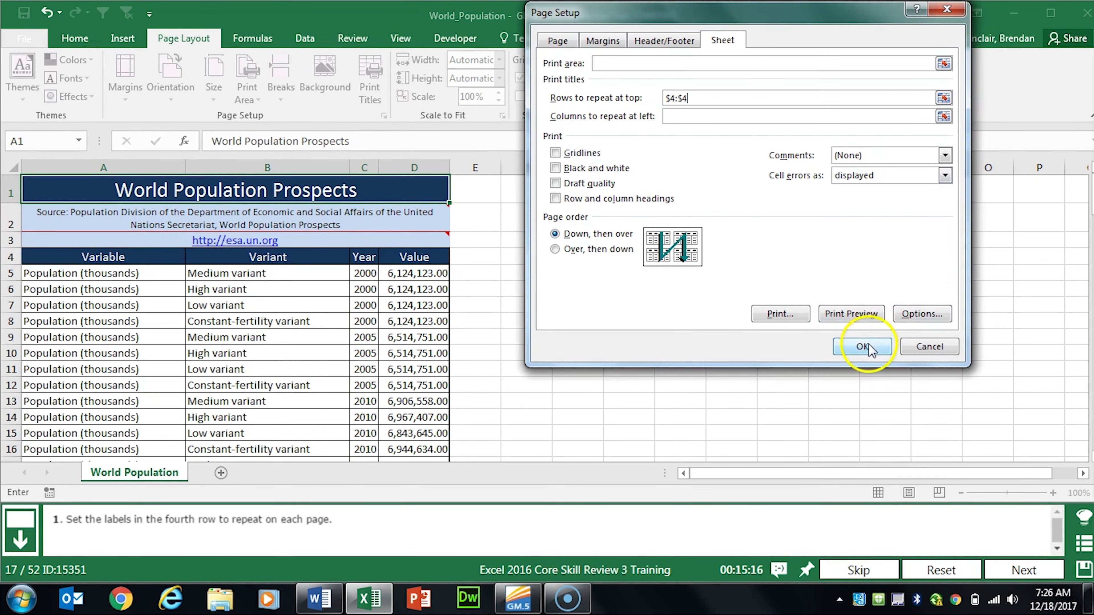
click(862, 346)
click(1011, 558)
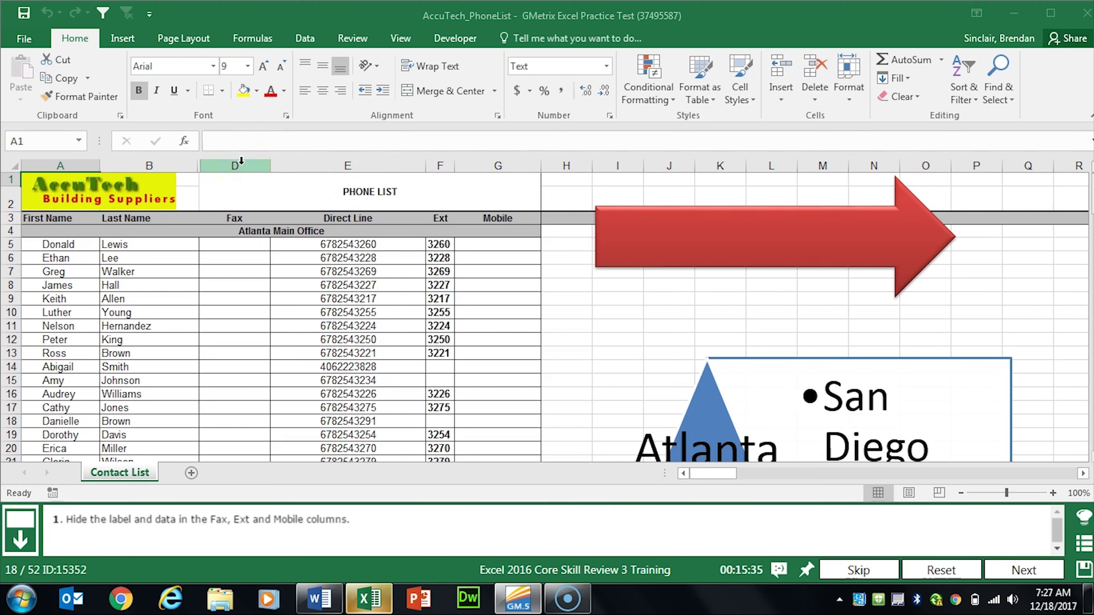
Step: Hide the phone list's Fax, Ext and Mobile columns (D, F, G), then advance
click(241, 163)
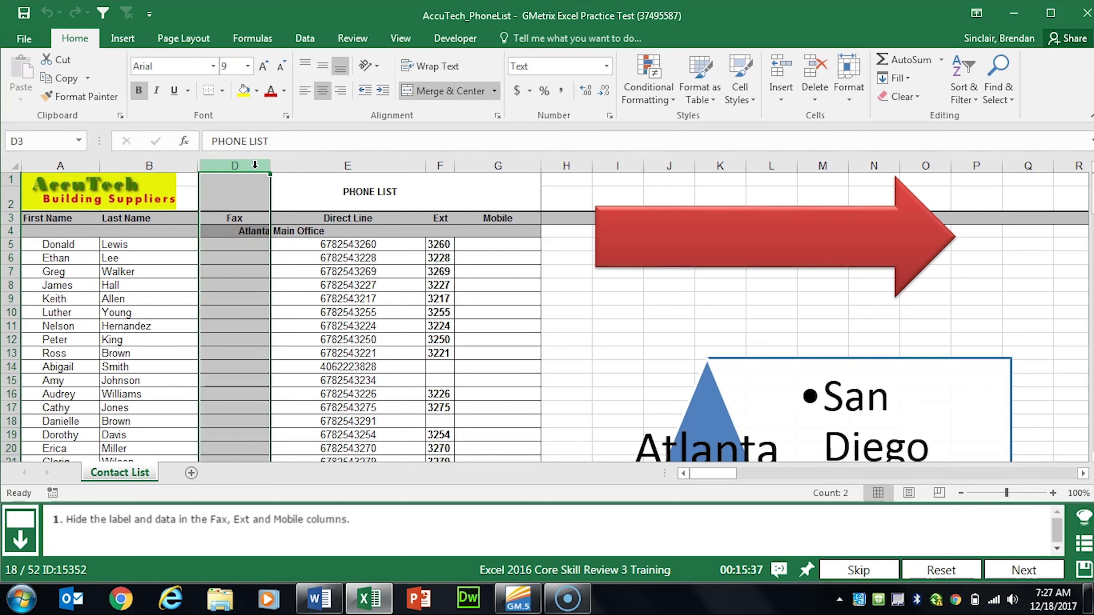
ctrl+click(445, 163)
ctrl+click(506, 164)
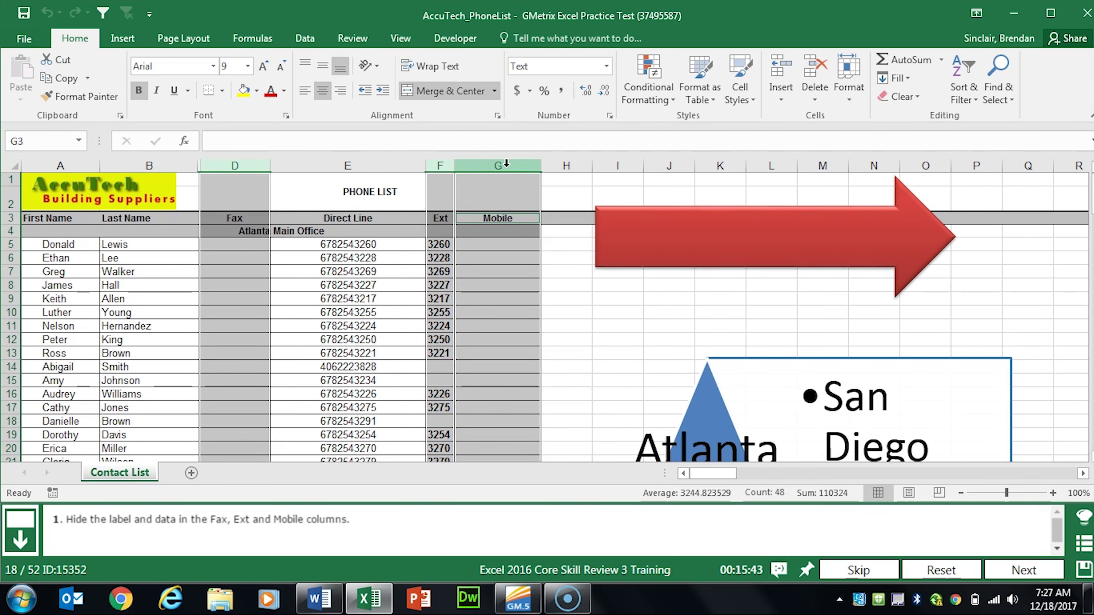
right_click(507, 164)
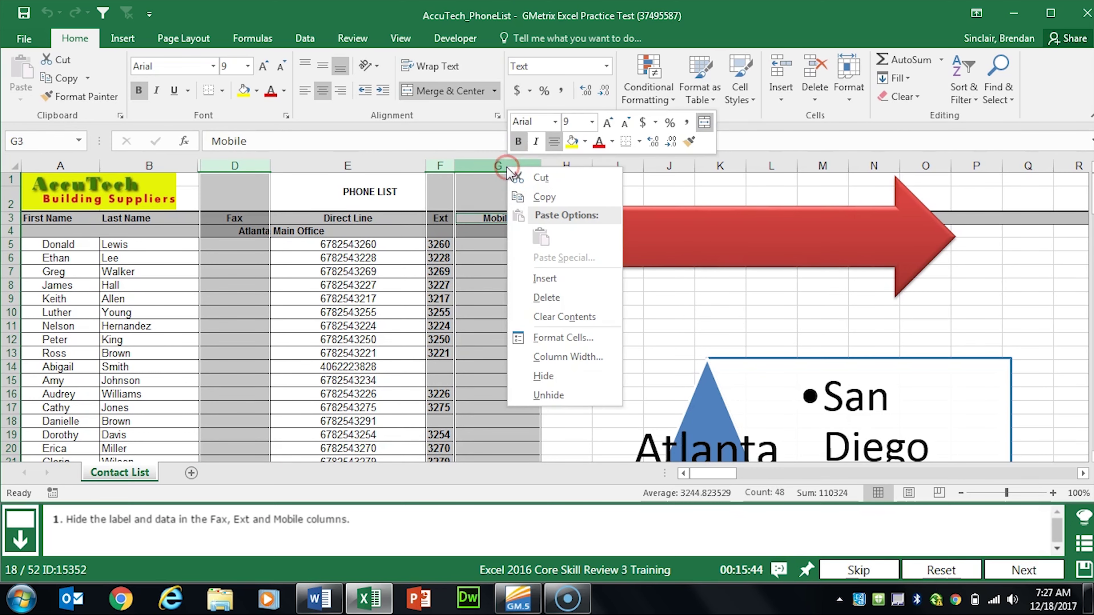
click(553, 376)
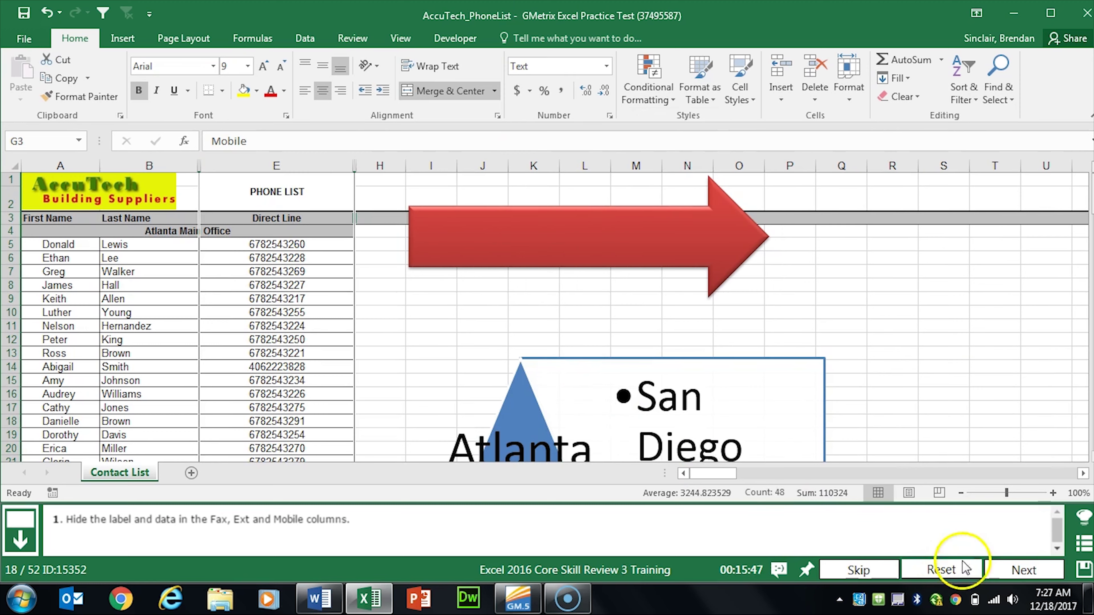
click(1050, 570)
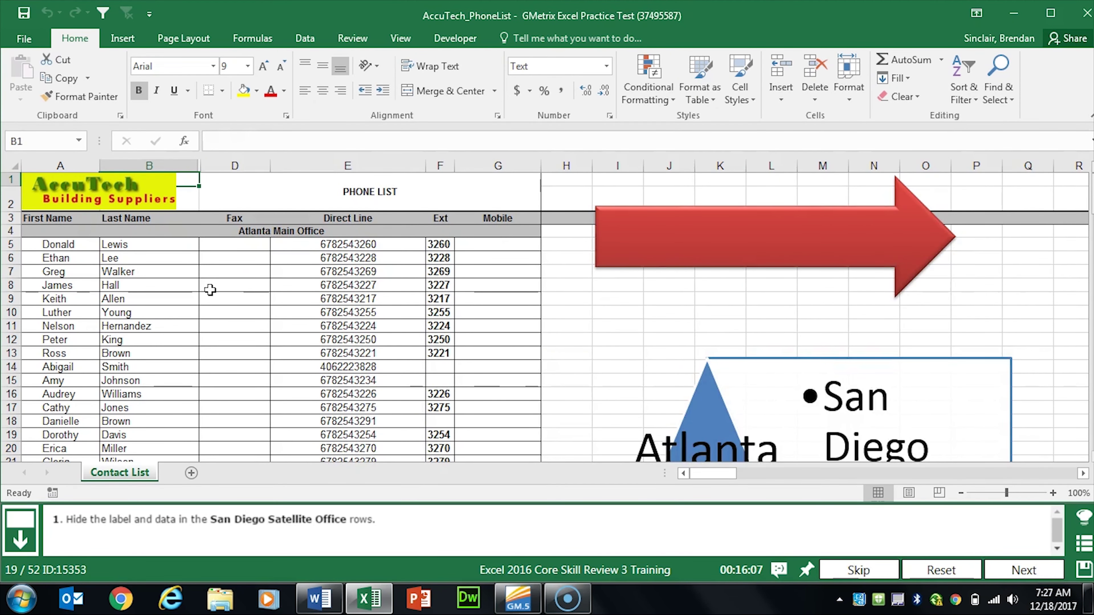
Step: Hide rows 48–65 containing the San Diego Satellite Office, then advance
scroll(210, 289, down, 13)
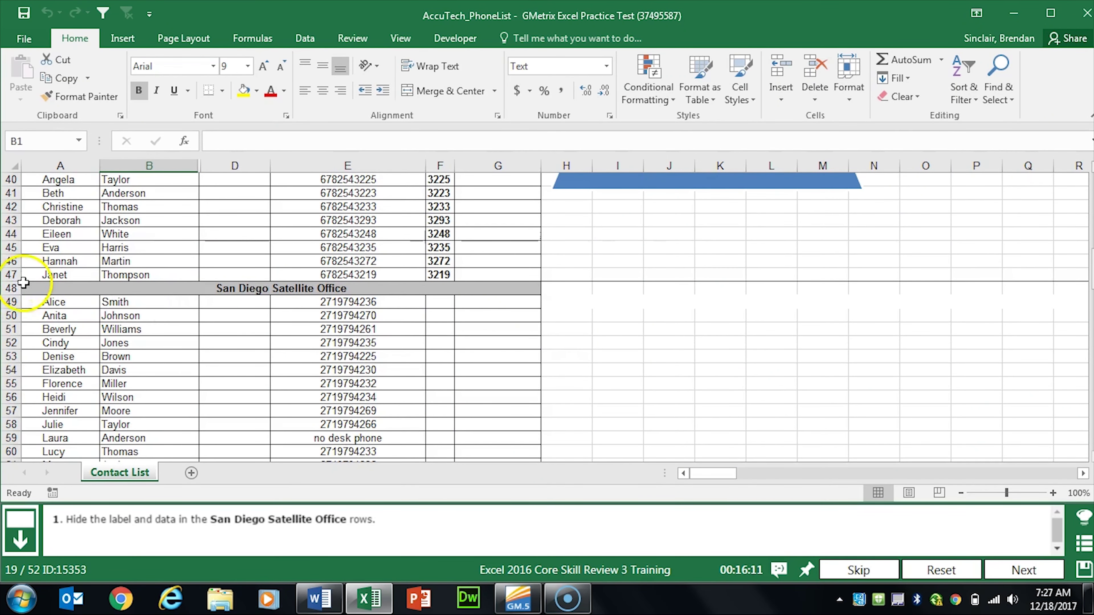
click(11, 288)
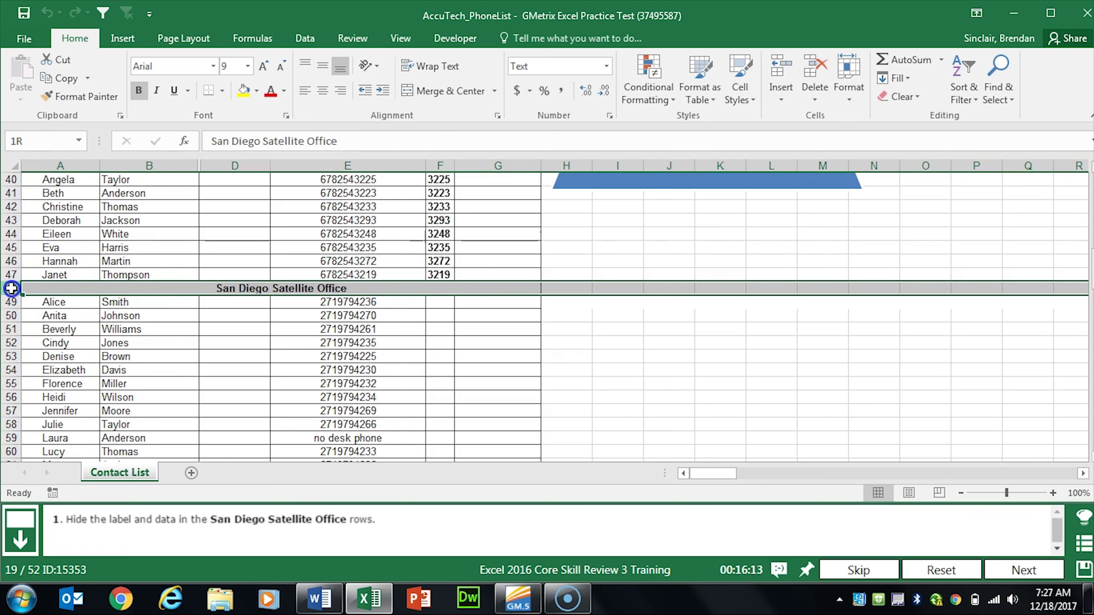
drag(11, 287, 20, 219)
scroll(47, 380, up, 5)
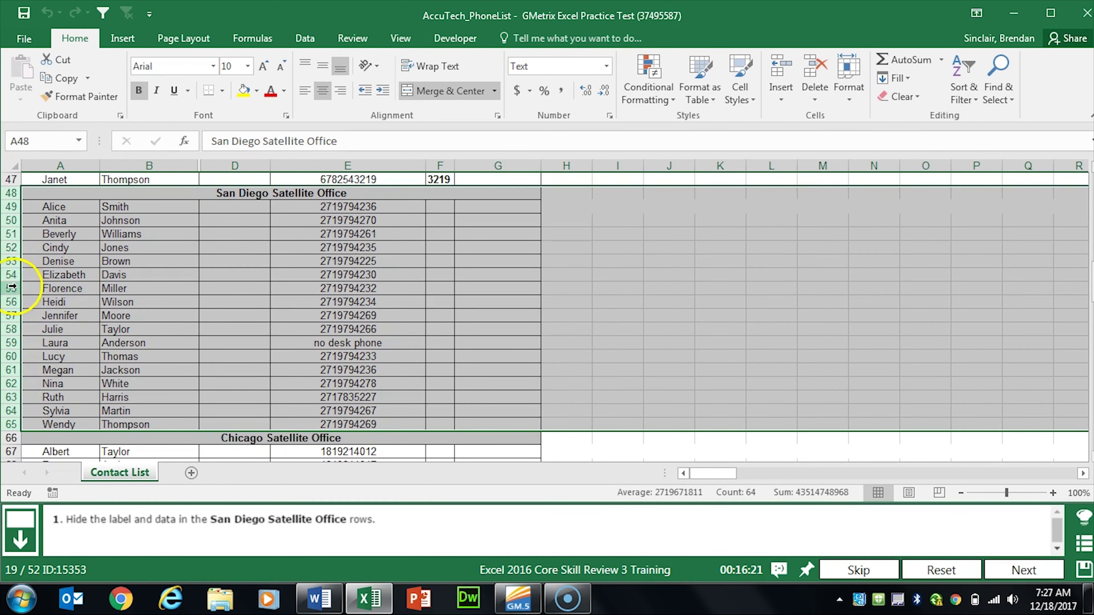
right_click(11, 275)
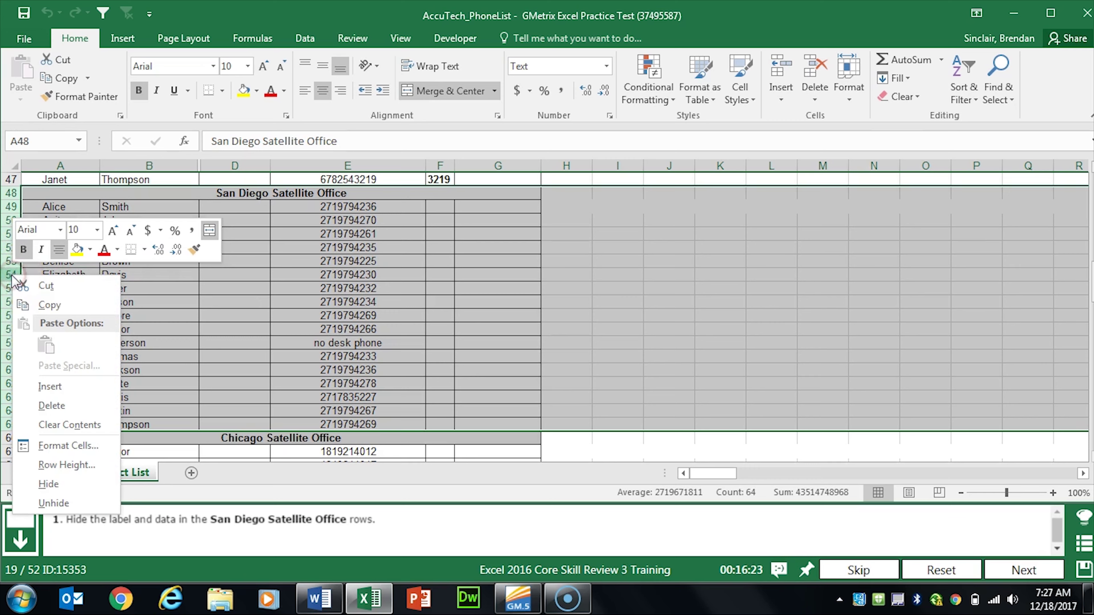
click(49, 484)
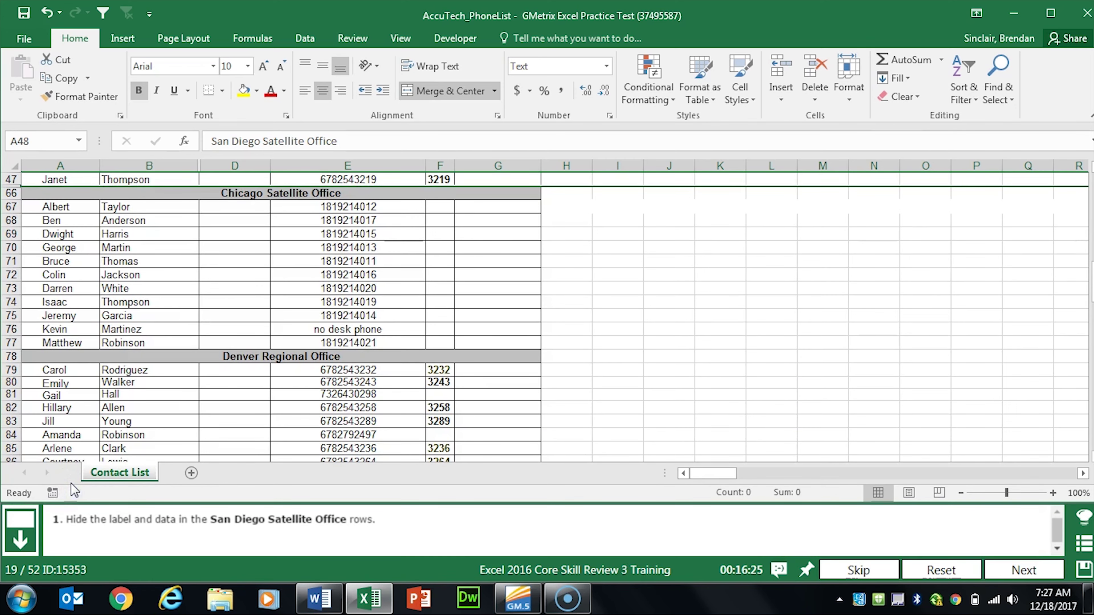
click(1008, 570)
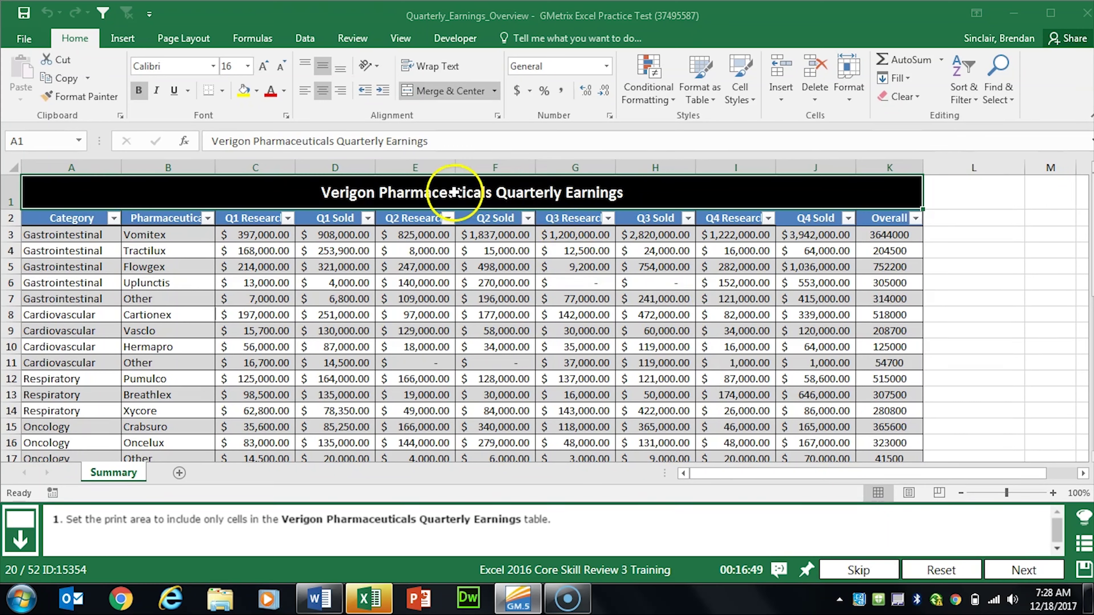
Step: Set the print area to the Verigon Pharmaceuticals Quarterly Earnings table, then advance to task 21
click(452, 192)
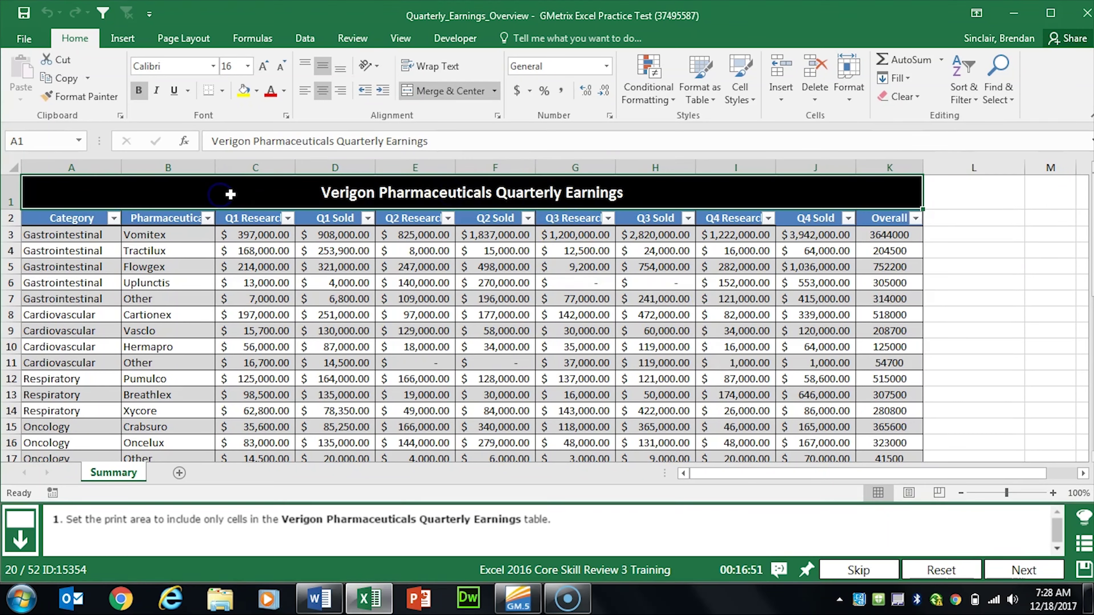
drag(231, 194, 262, 343)
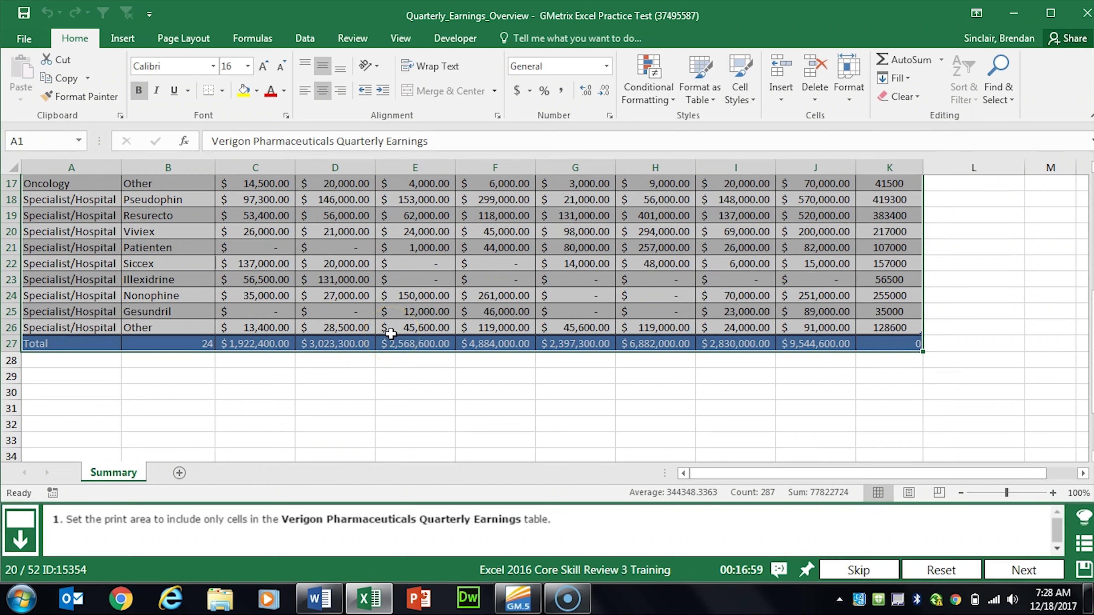
click(183, 40)
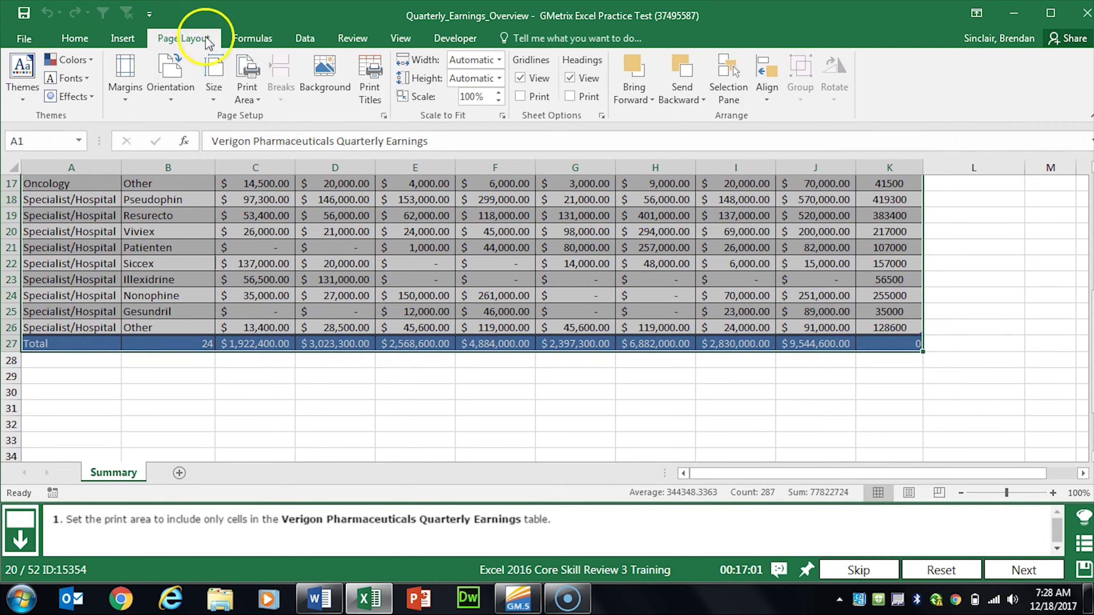
click(255, 102)
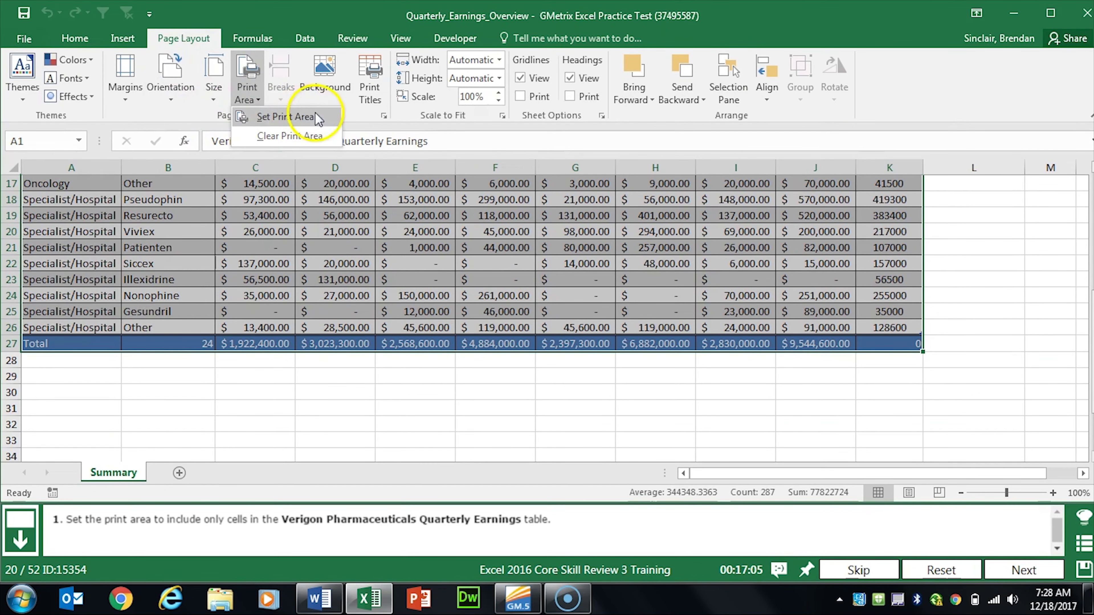
click(328, 121)
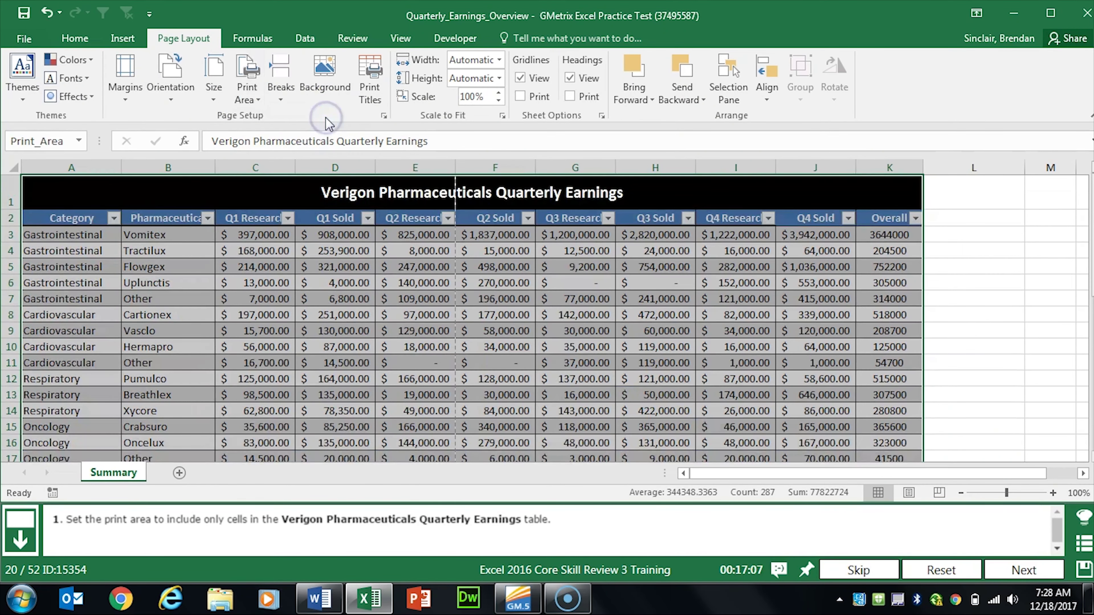
click(1023, 570)
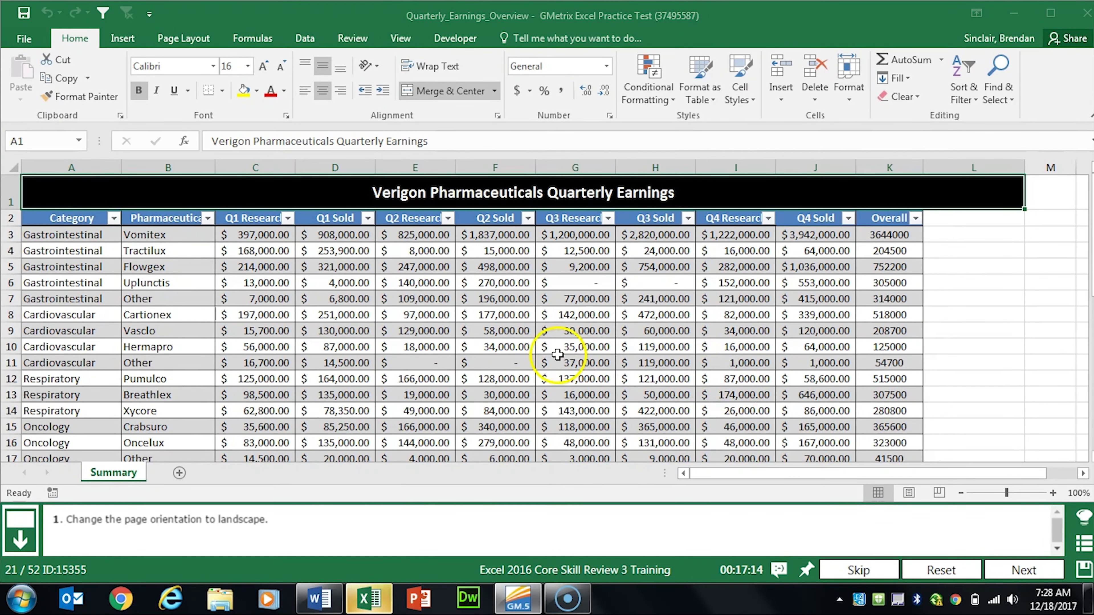
Step: Set the Quarterly Earnings sheet to landscape orientation and advance to the next task
click(184, 40)
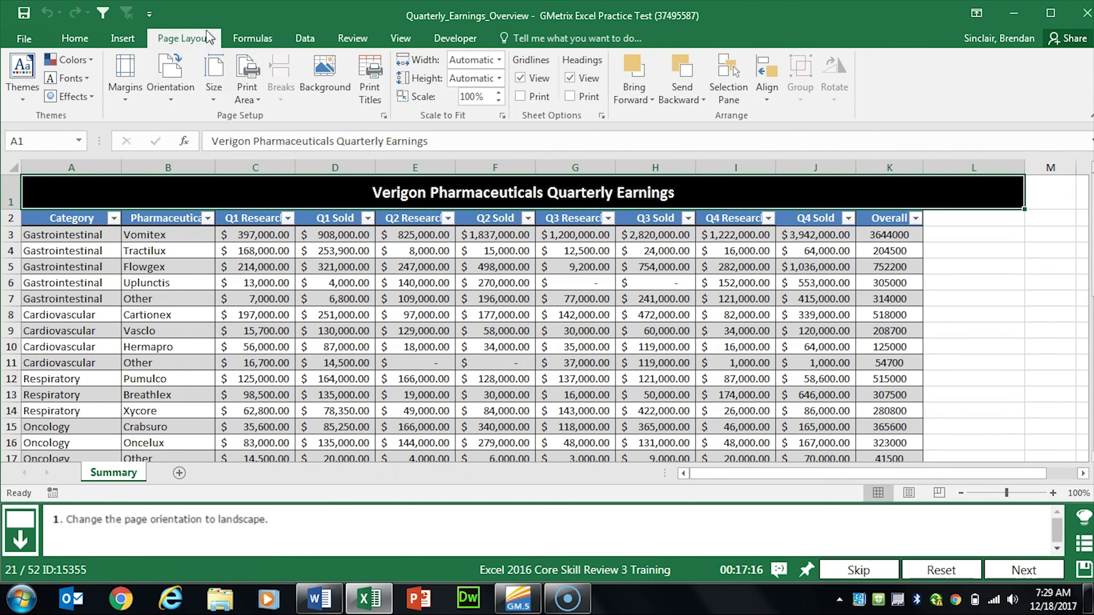
click(179, 102)
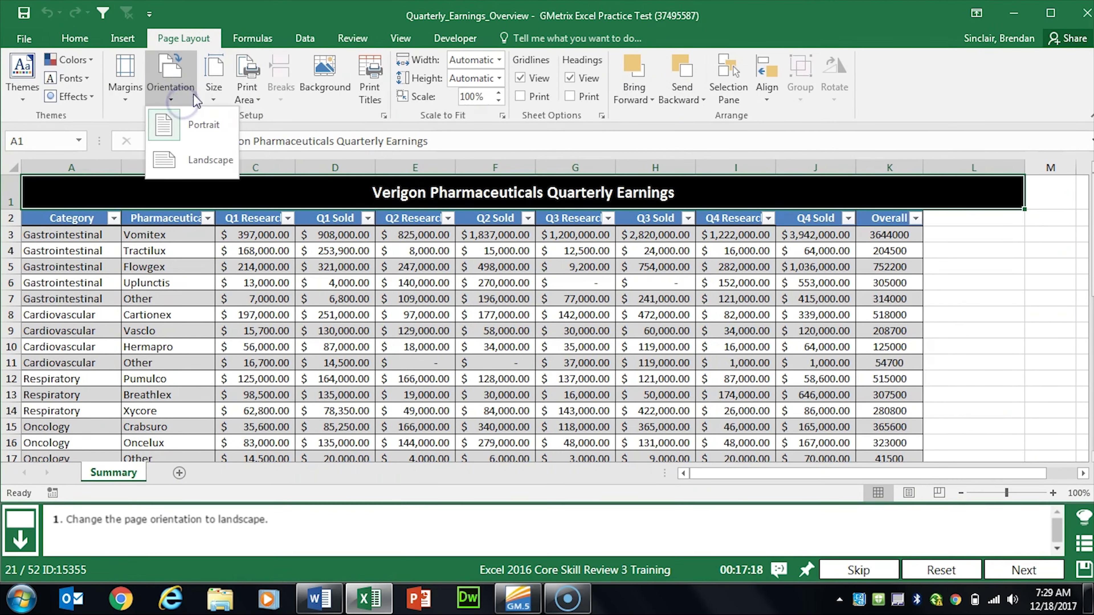
click(215, 165)
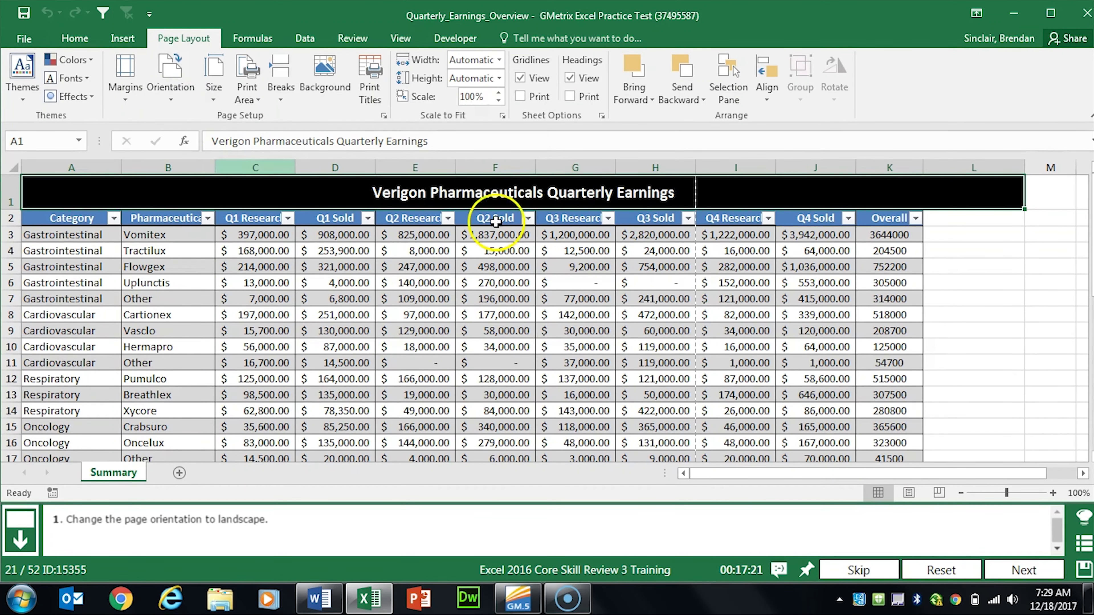
click(1021, 568)
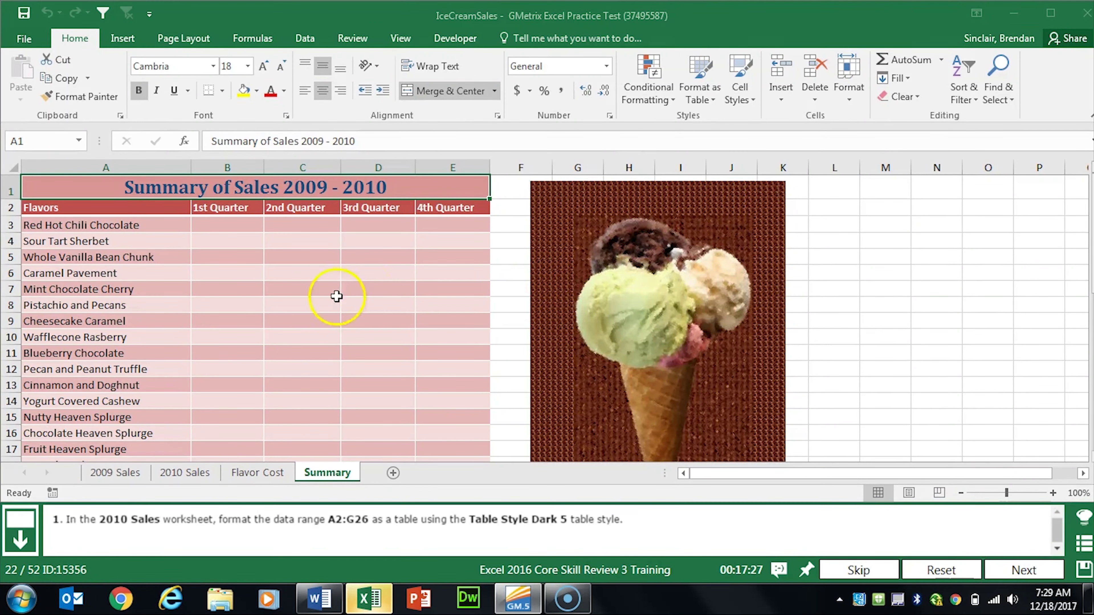
Step: Format 2010 Sales range A2:G26 as a table with headers in Table Style Dark 5
click(184, 473)
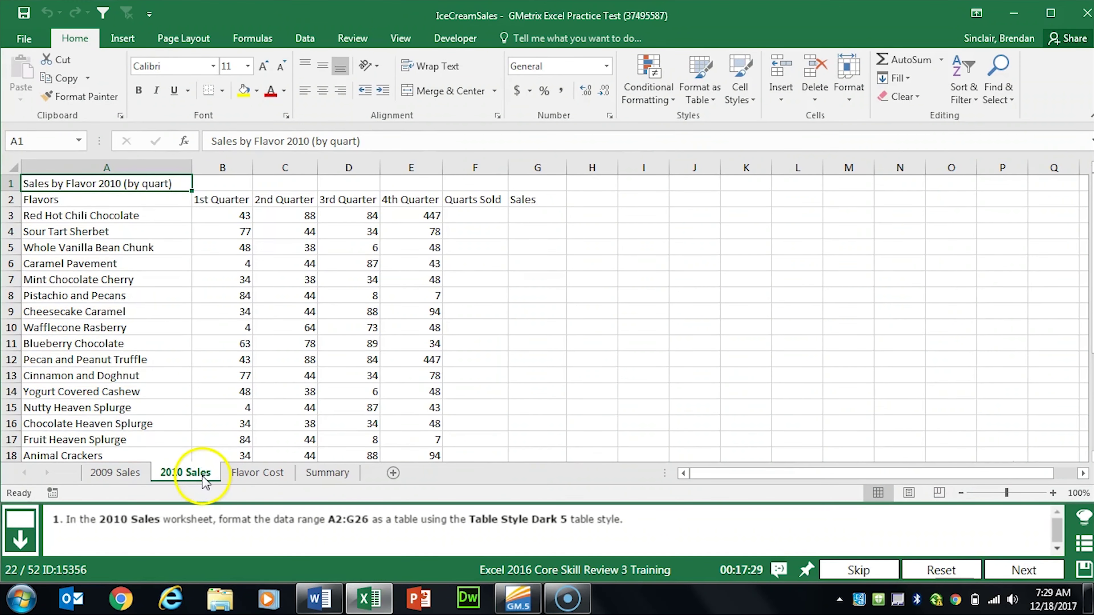
drag(114, 199, 526, 427)
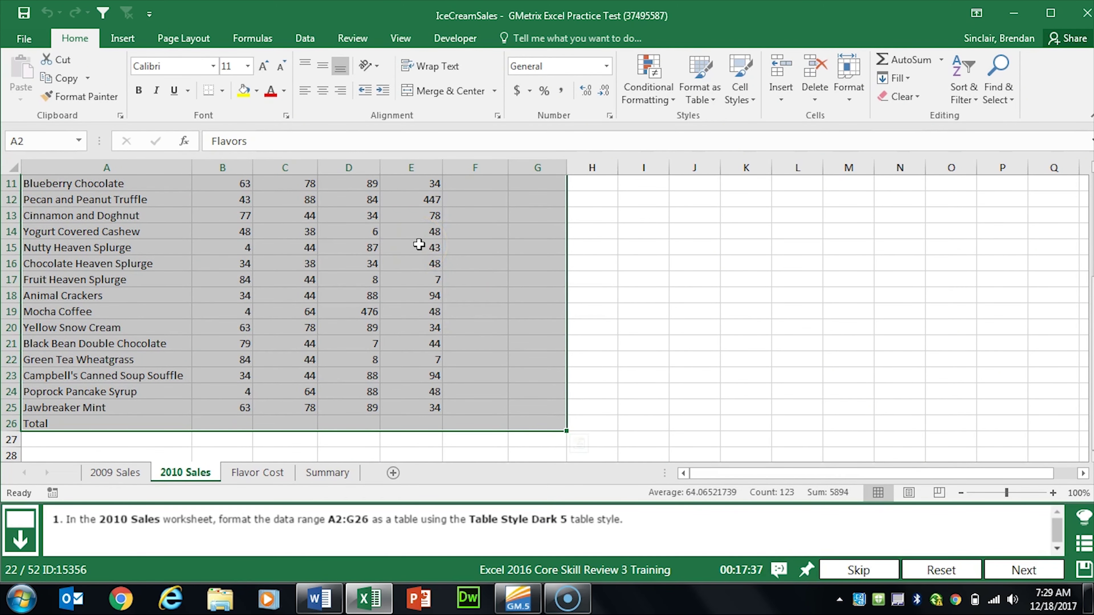
click(714, 100)
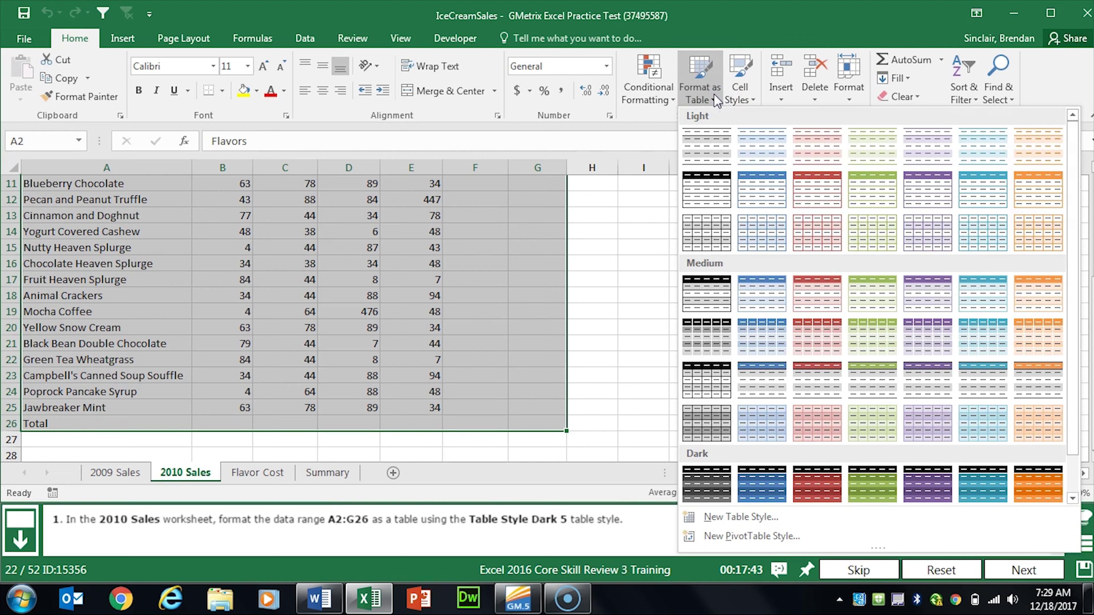
scroll(867, 342, down, 1)
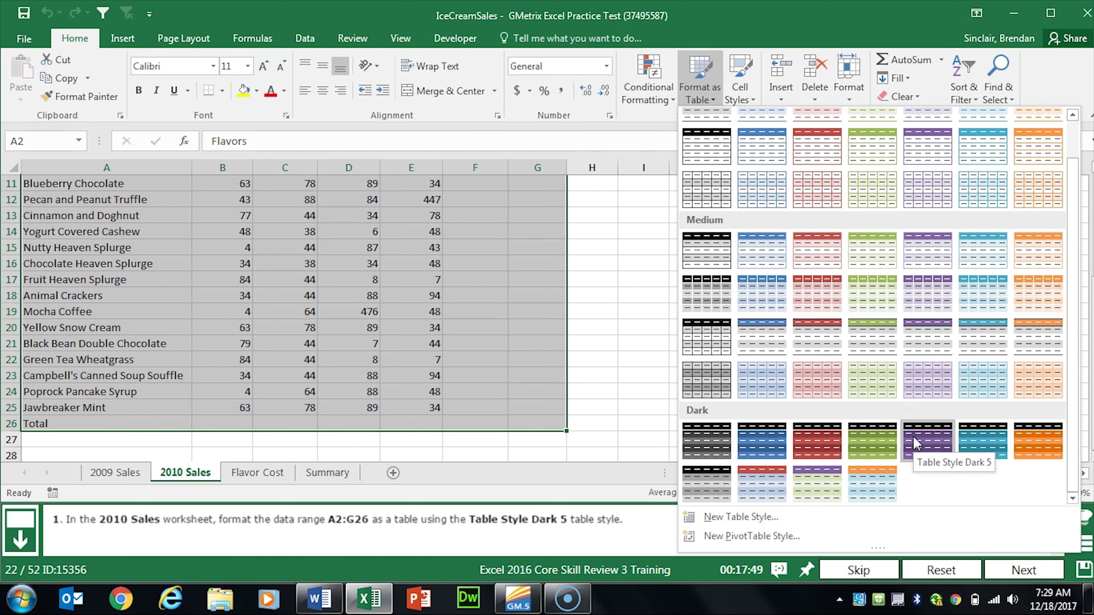
click(936, 448)
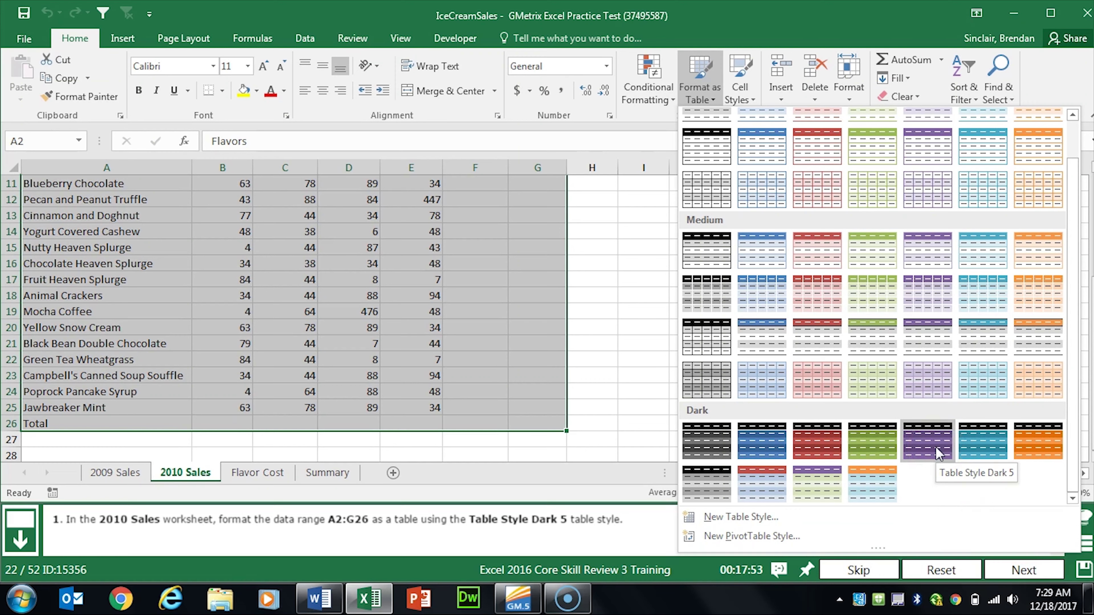
click(936, 448)
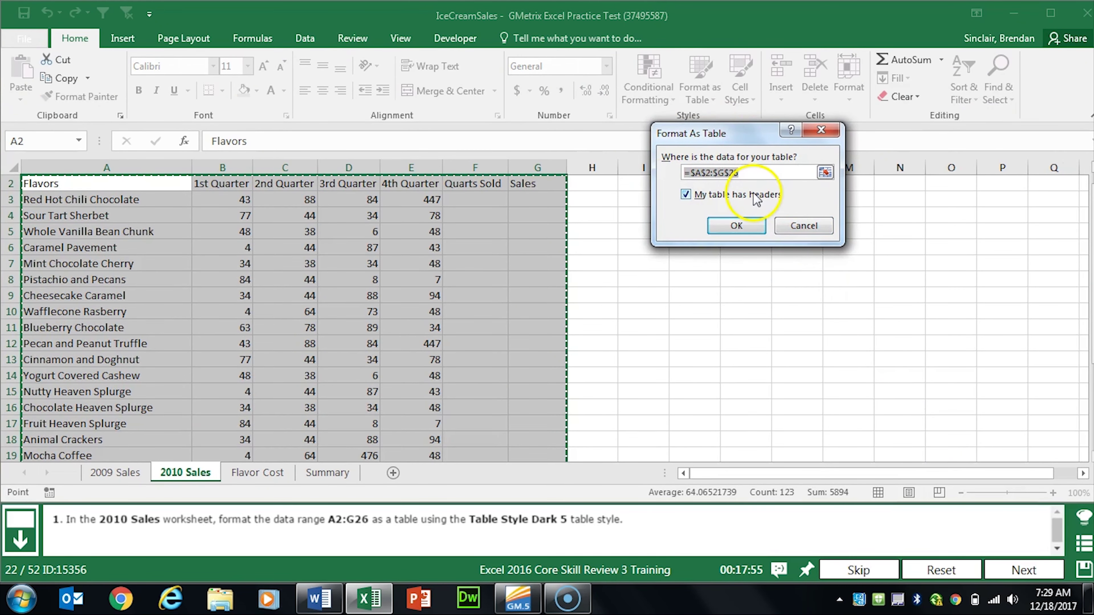
click(747, 224)
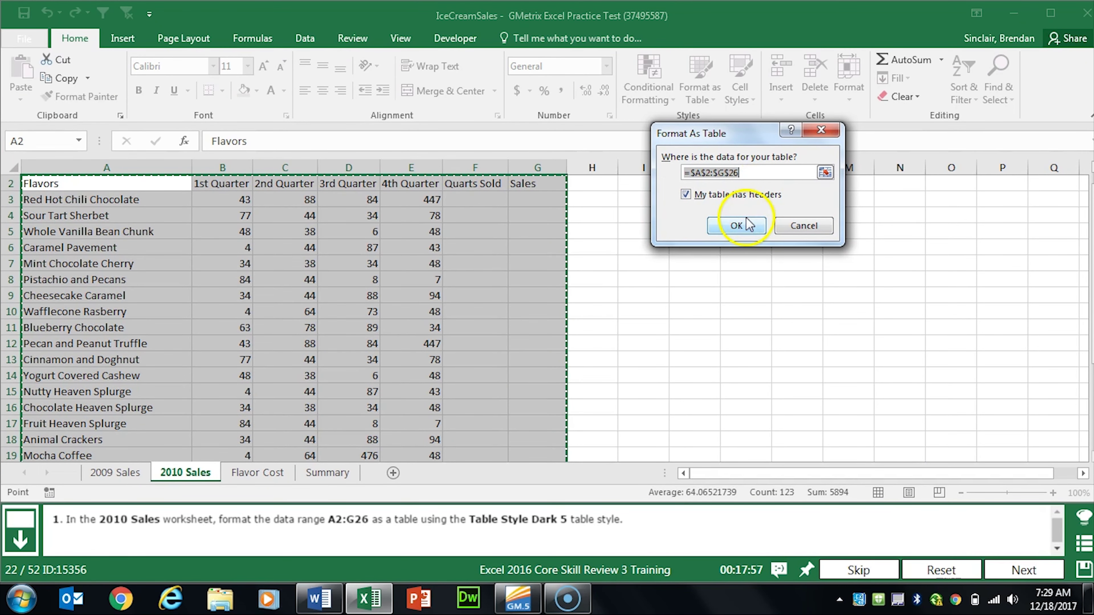
click(746, 227)
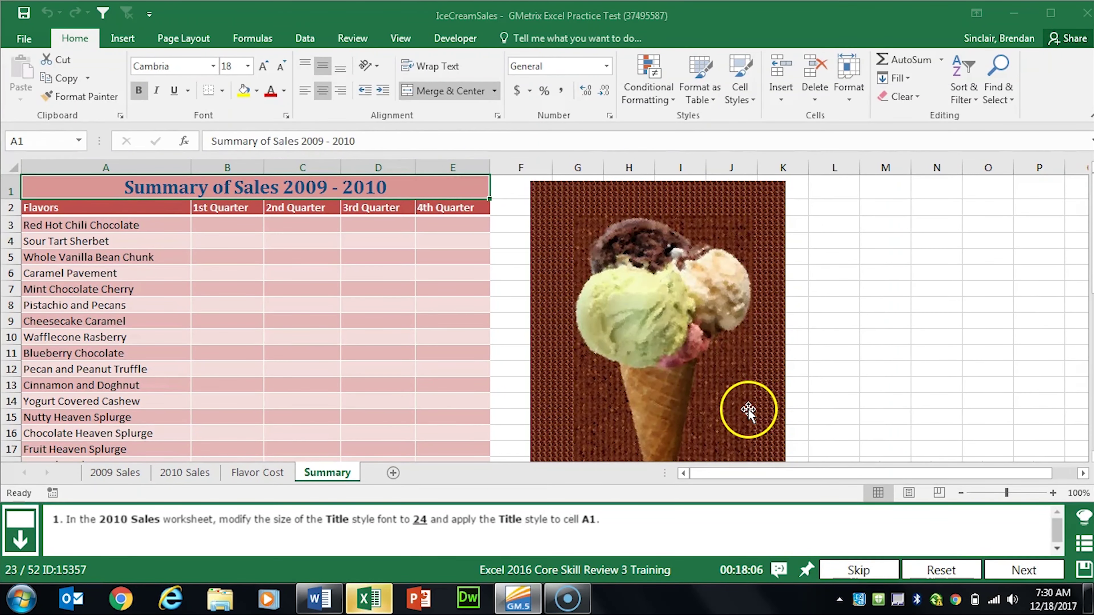
Step: Modify the Title cell style so its font size is 24
click(167, 472)
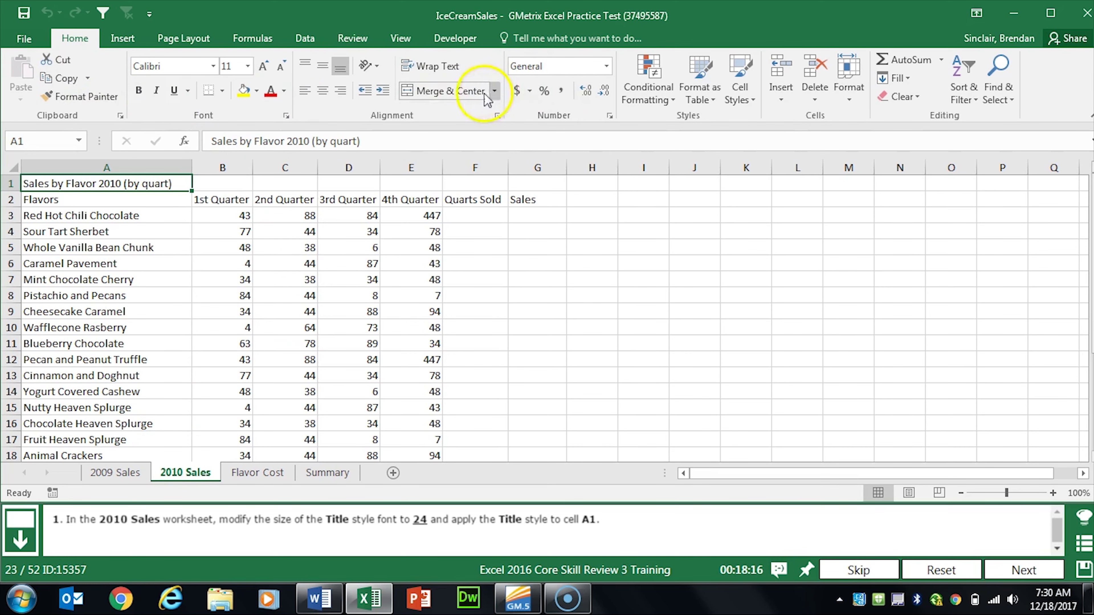
click(752, 104)
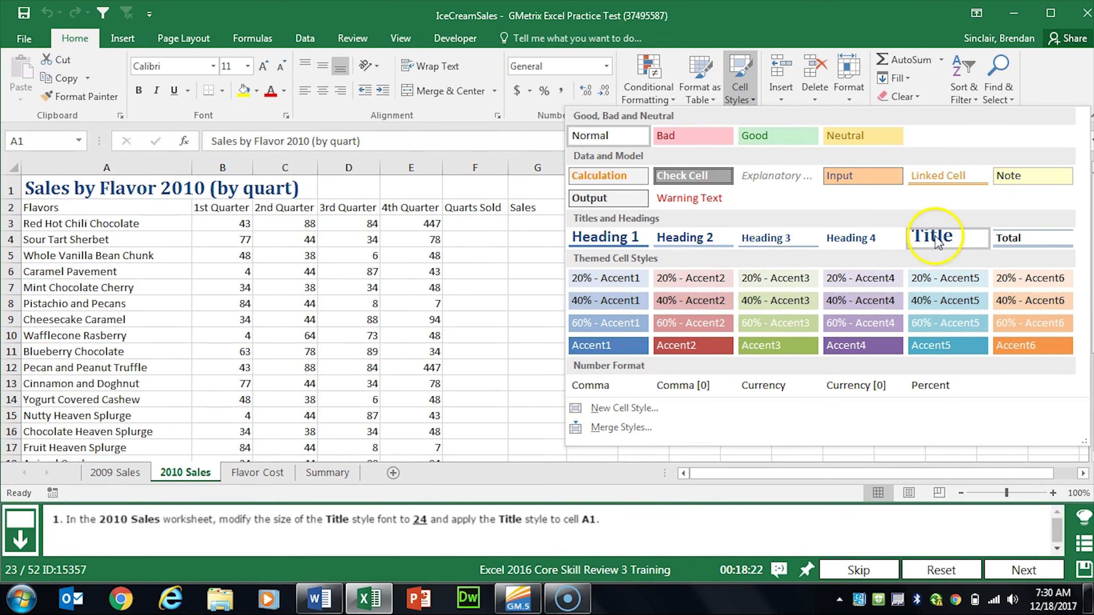
right_click(954, 236)
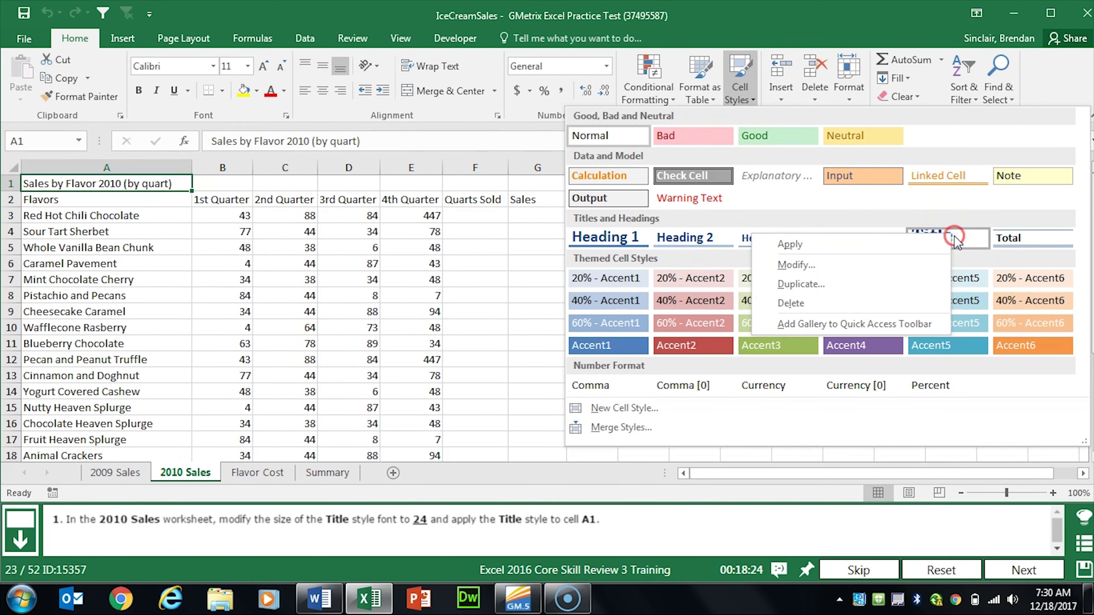
click(891, 270)
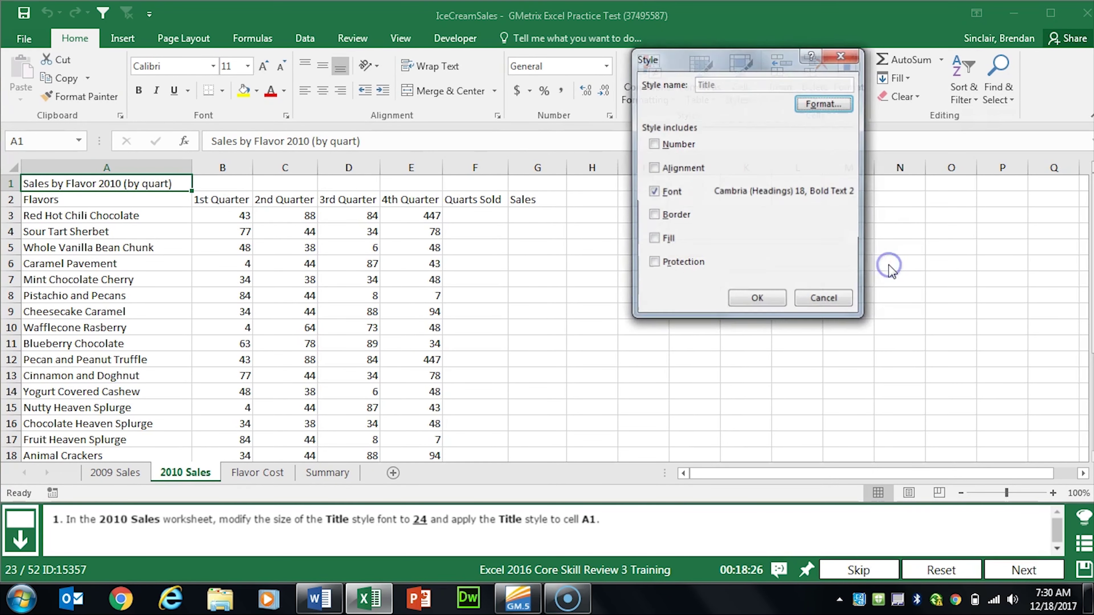
click(824, 103)
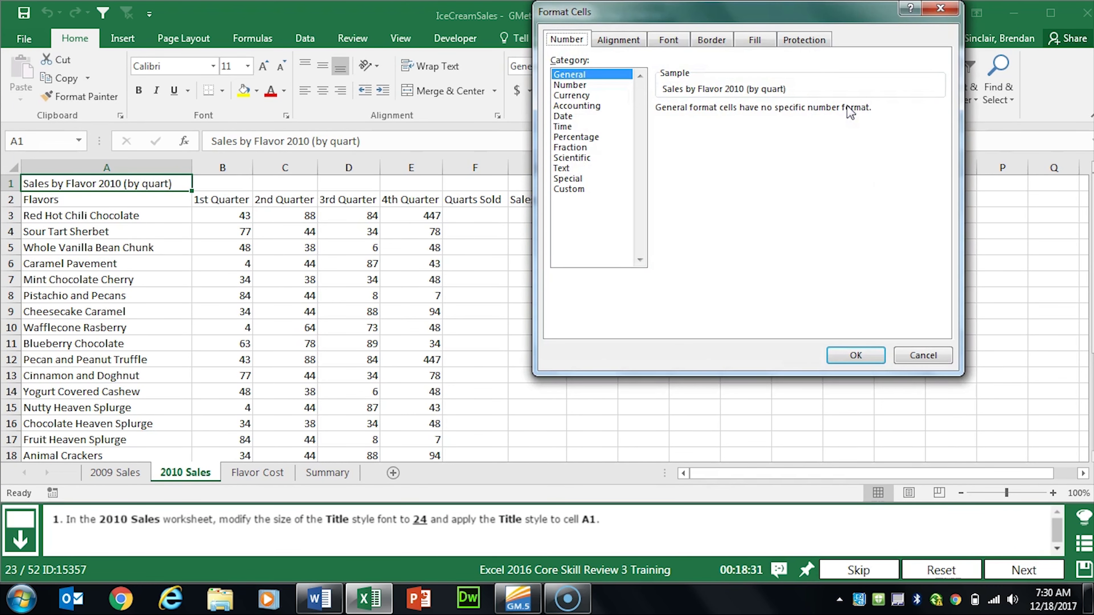
click(669, 40)
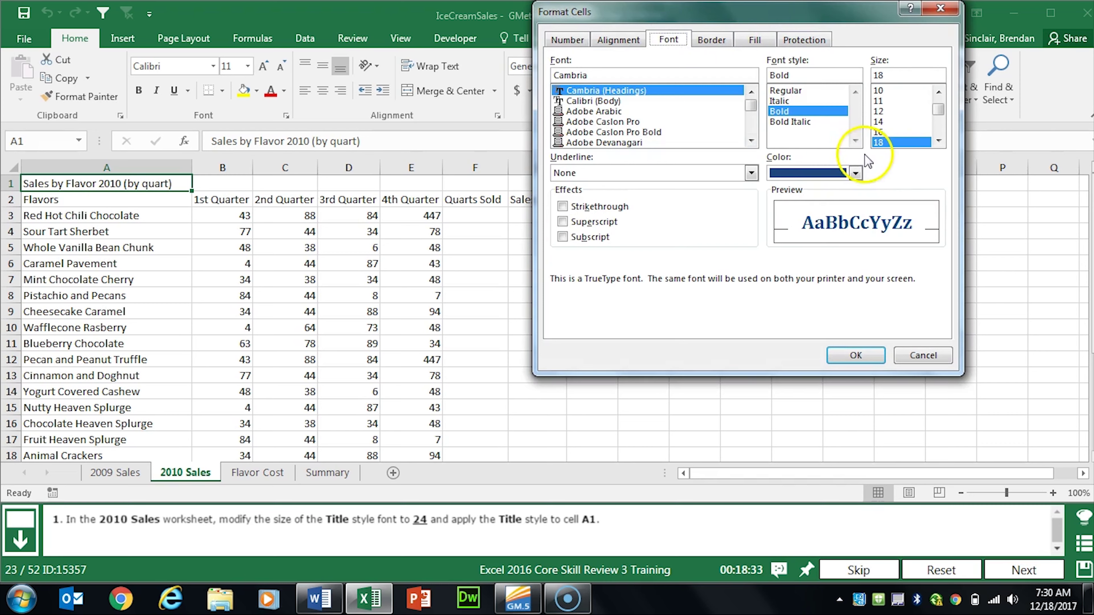
click(938, 139)
click(939, 138)
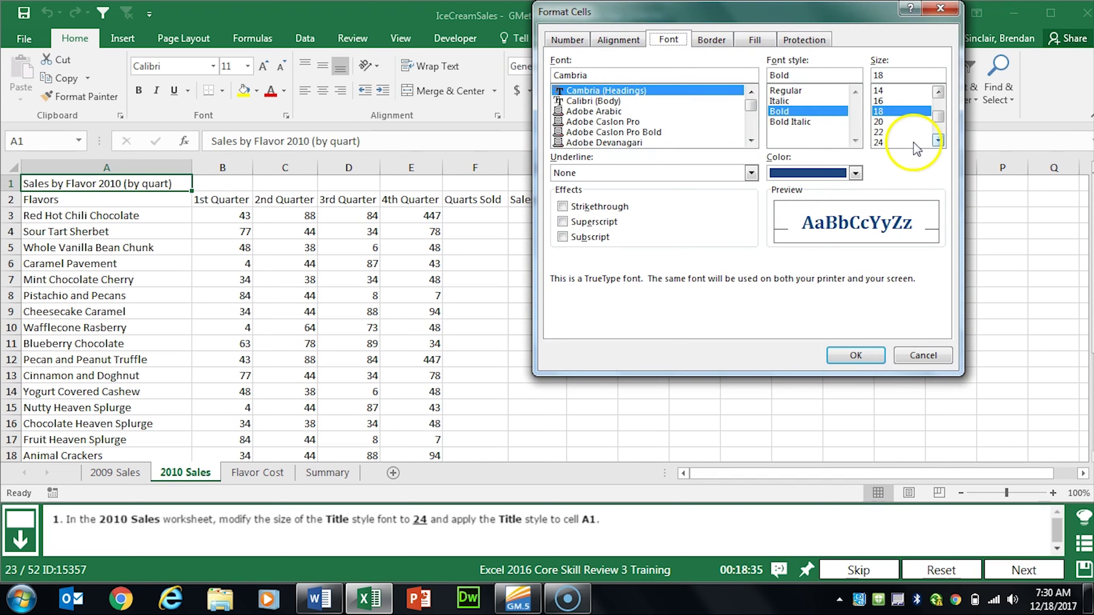
click(899, 142)
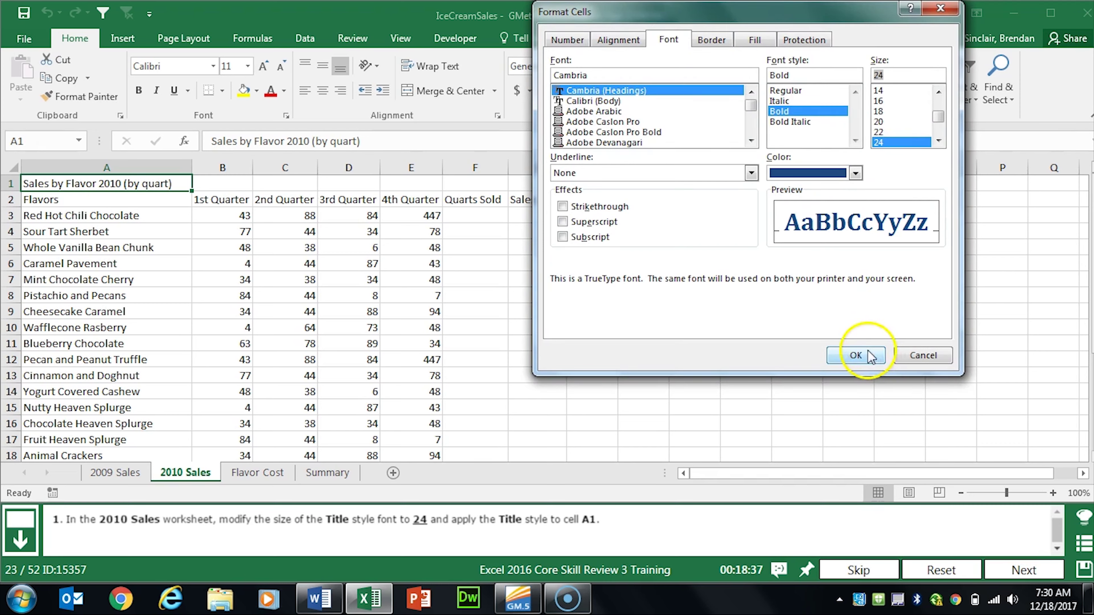
click(873, 356)
click(765, 235)
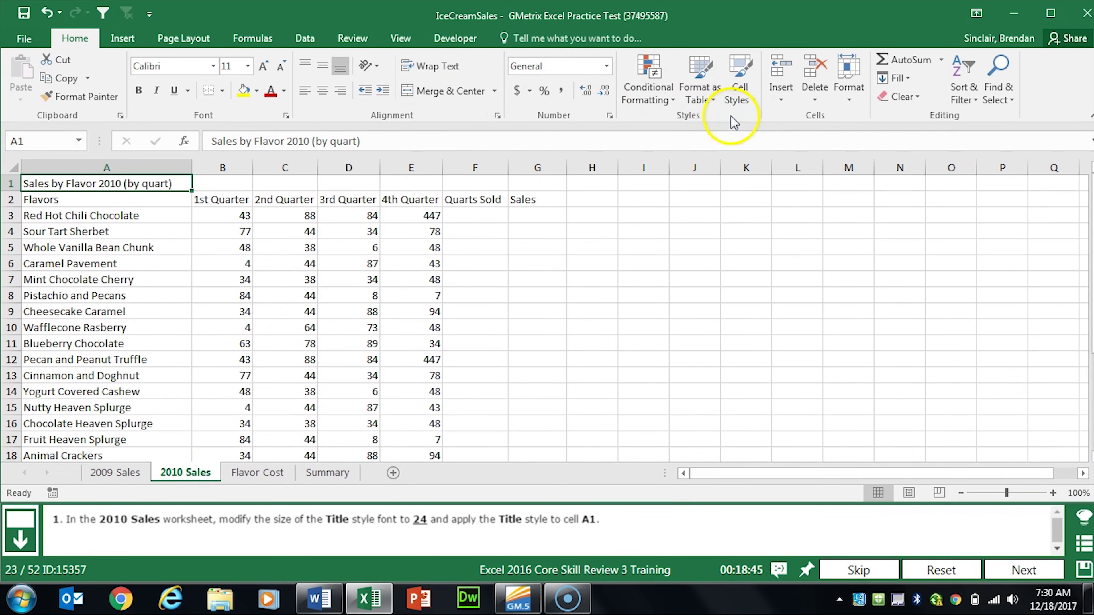
Step: Apply the Title style to the 2010 Sales heading in A1 and advance
click(740, 80)
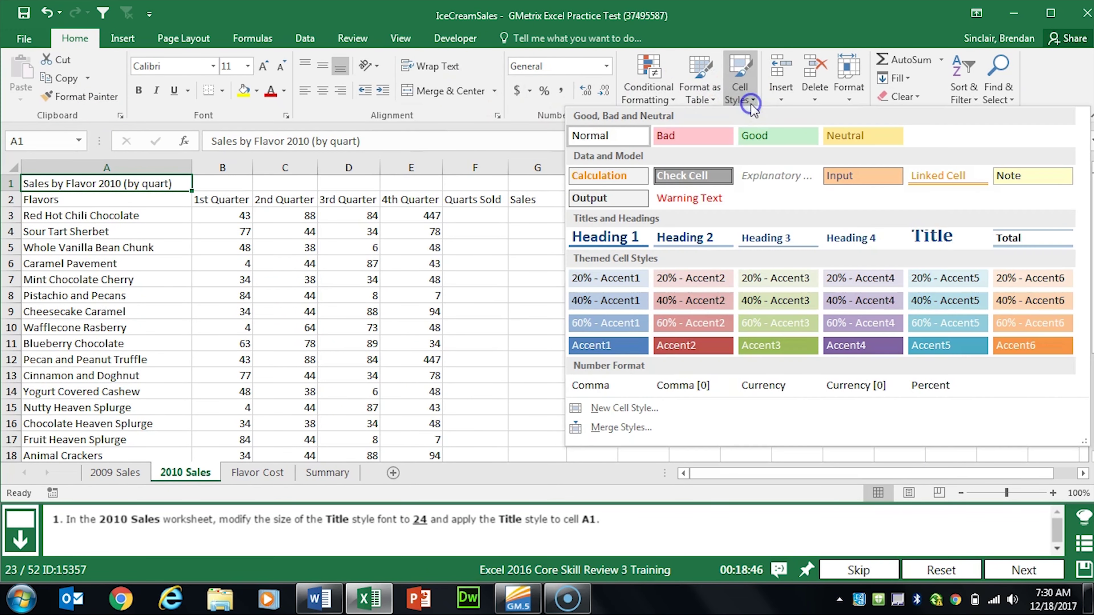
click(957, 239)
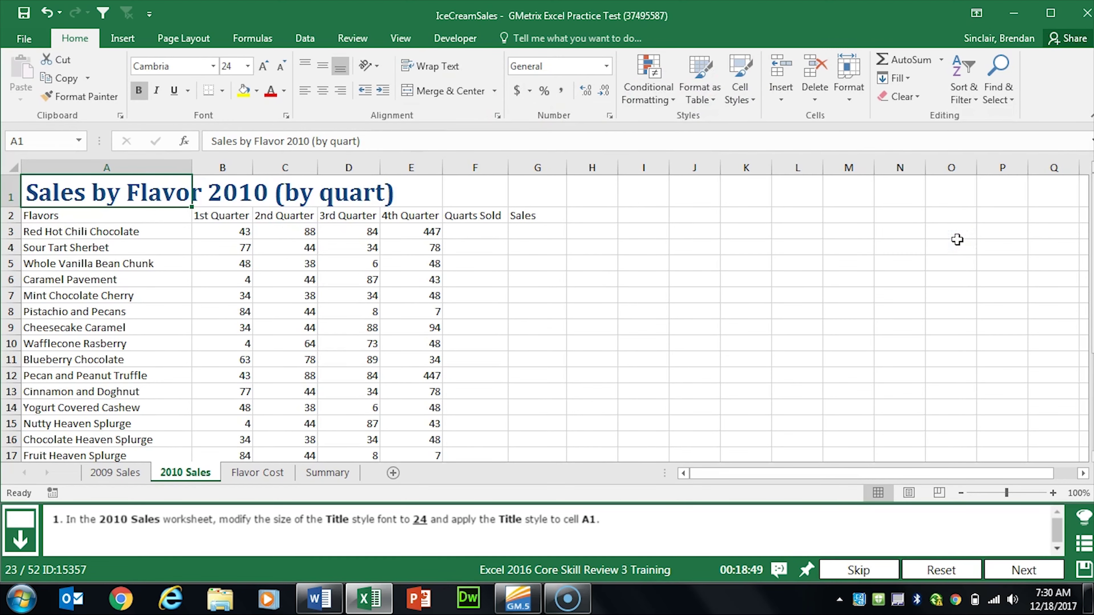
click(1024, 569)
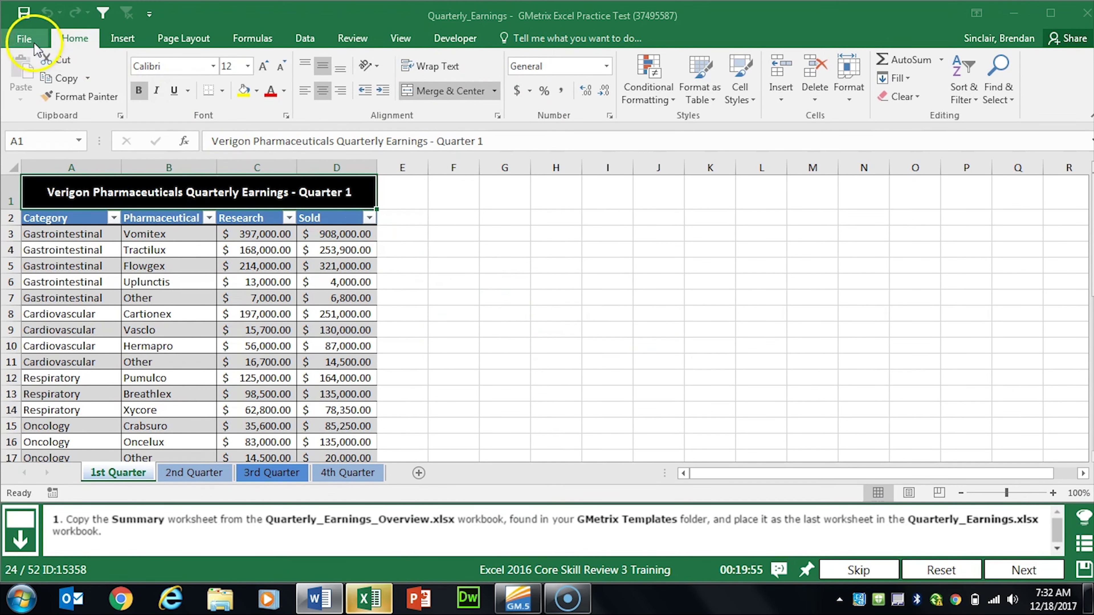
Step: Open Quarterly_Earnings_Overview from the GMetrixTemplates folder alongside the current workbook
click(27, 39)
click(51, 145)
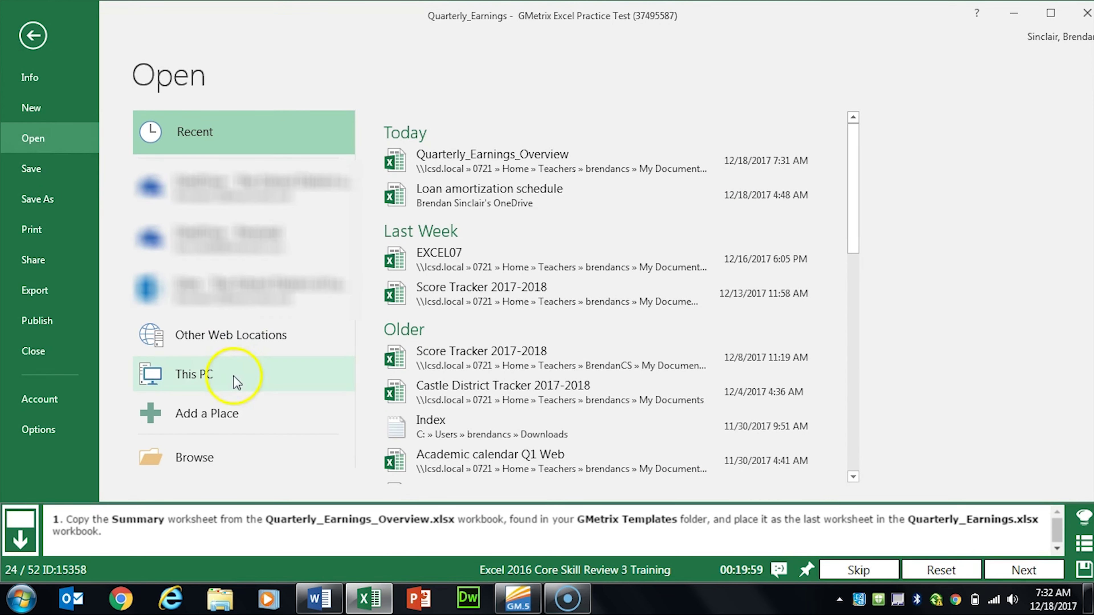
click(198, 379)
click(488, 320)
click(642, 215)
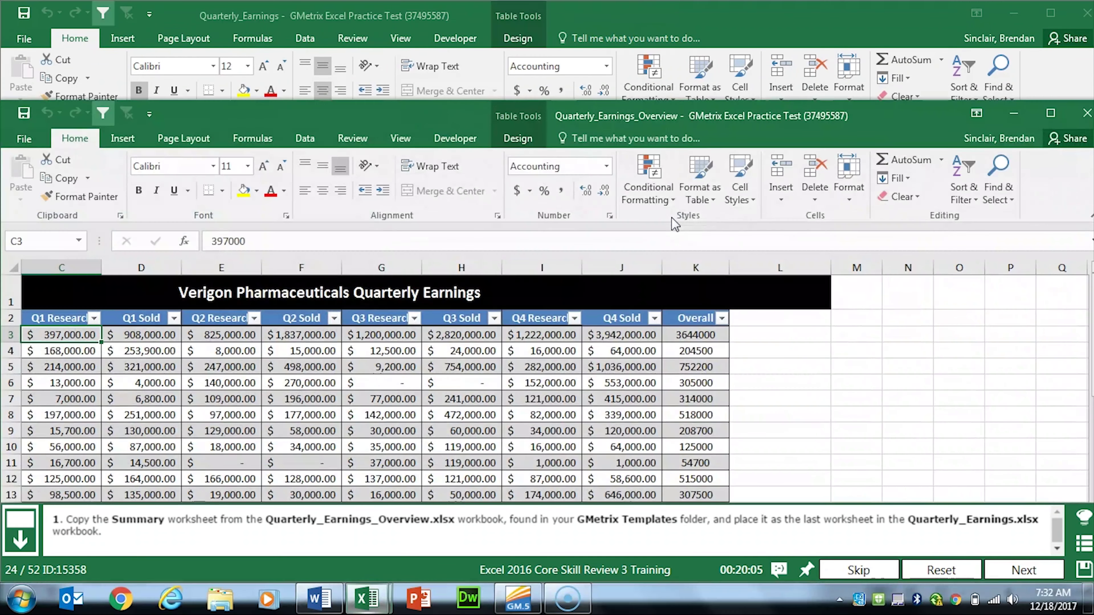
click(771, 127)
drag(770, 128, 774, 75)
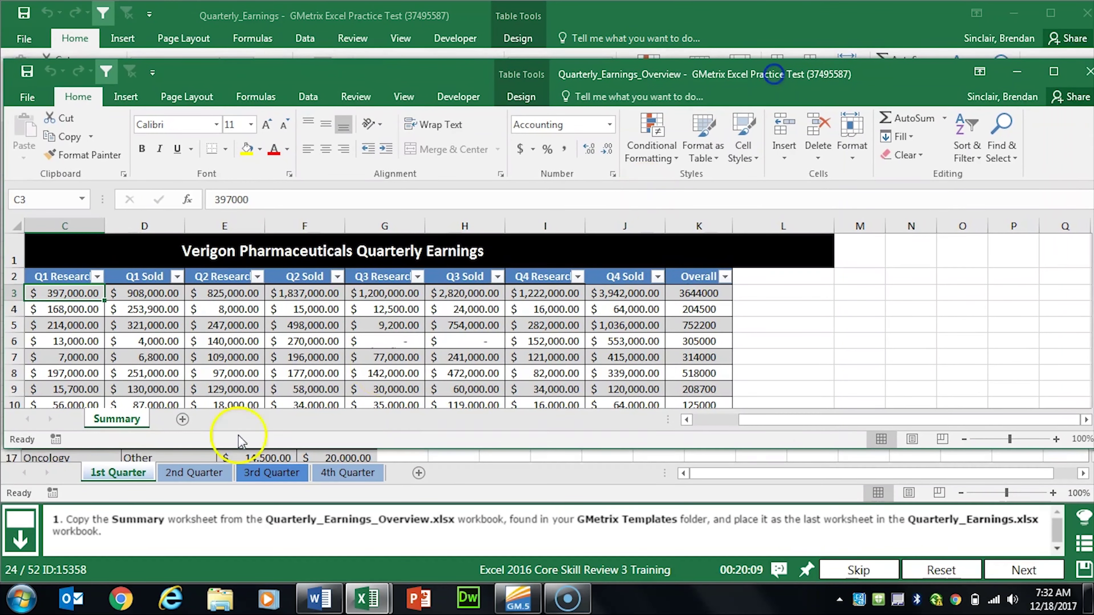
Step: Move the Summary sheet to the end of Quarterly_Earnings.xlsx and advance
right_click(123, 425)
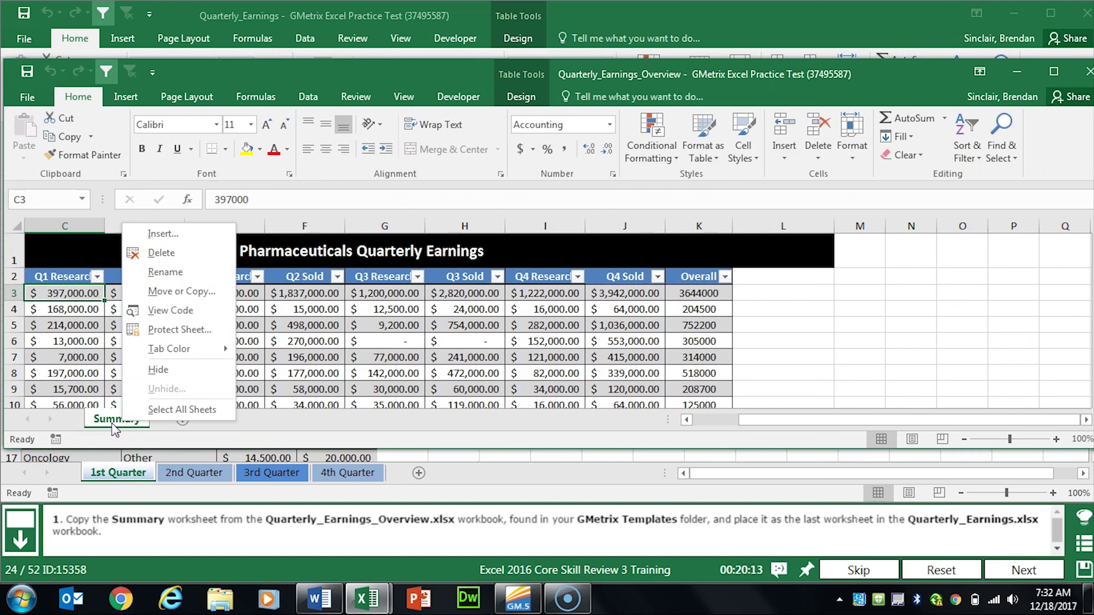
click(203, 292)
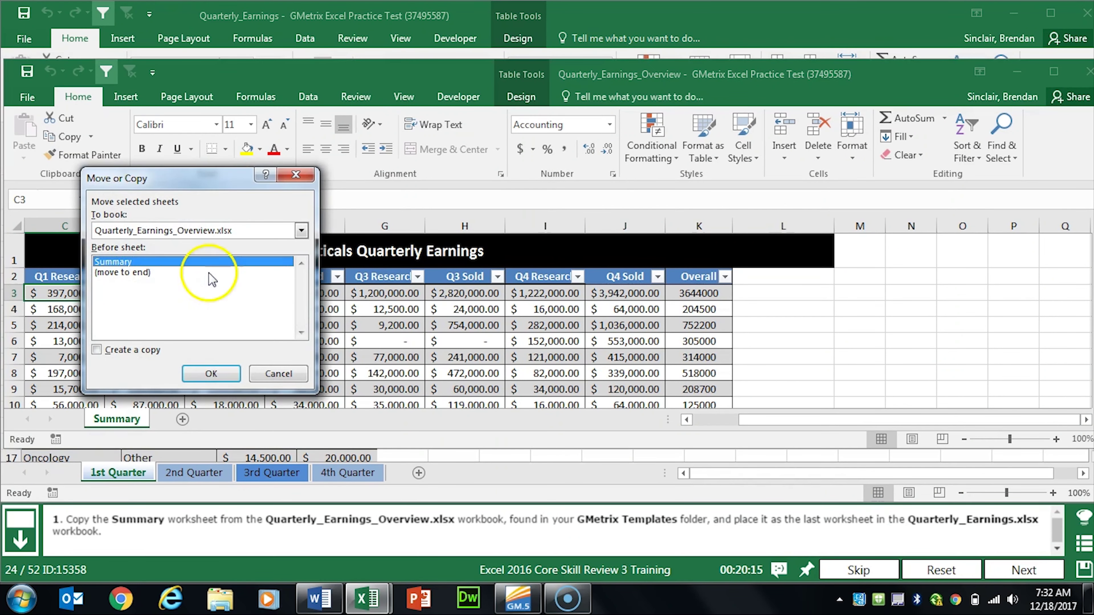
click(212, 230)
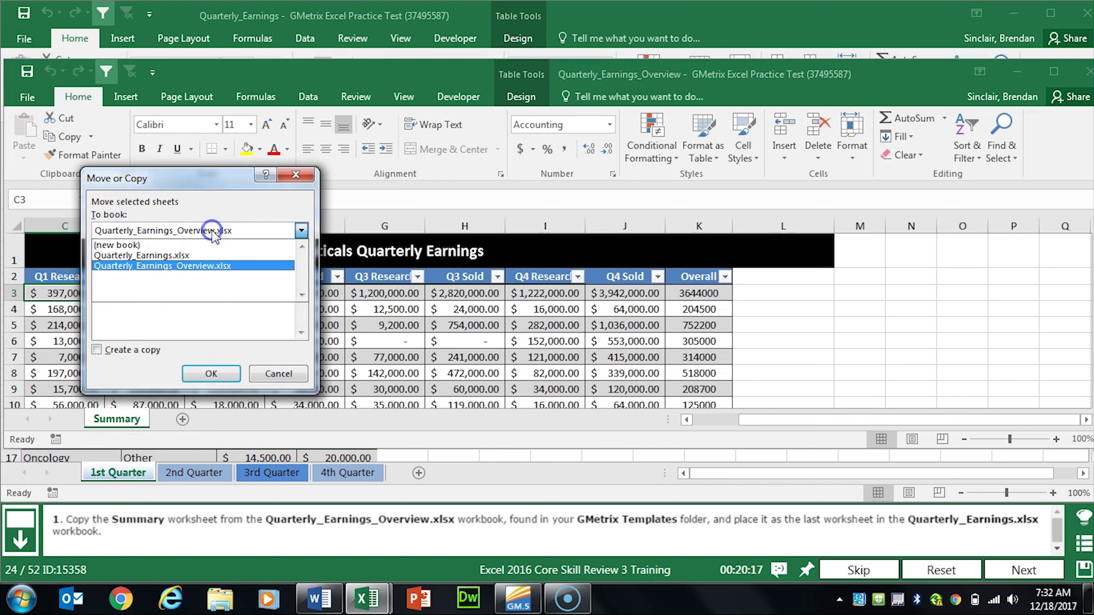
click(198, 256)
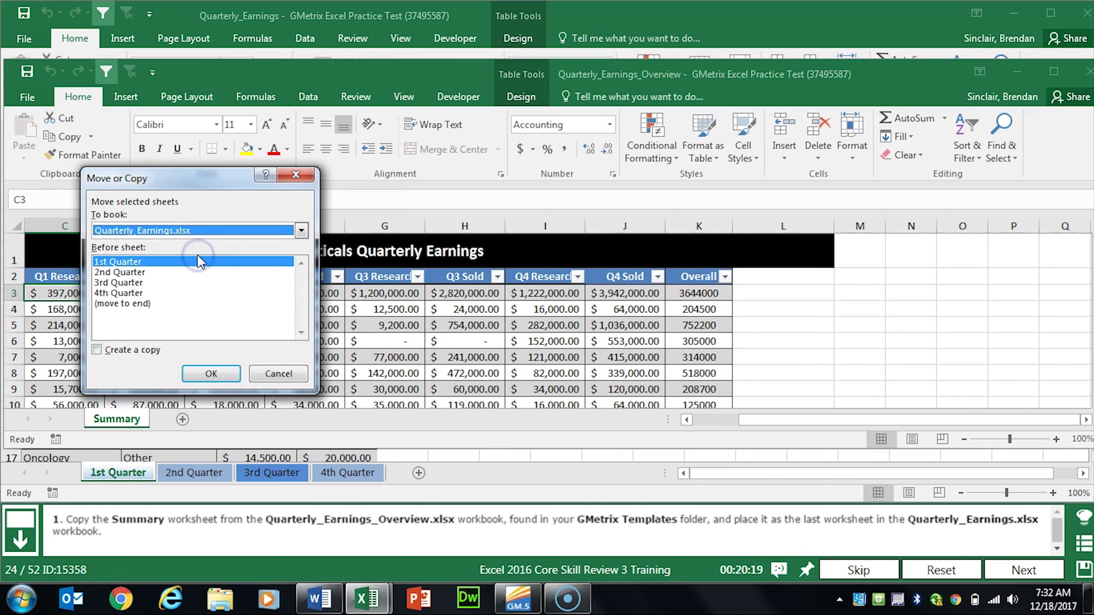
click(132, 304)
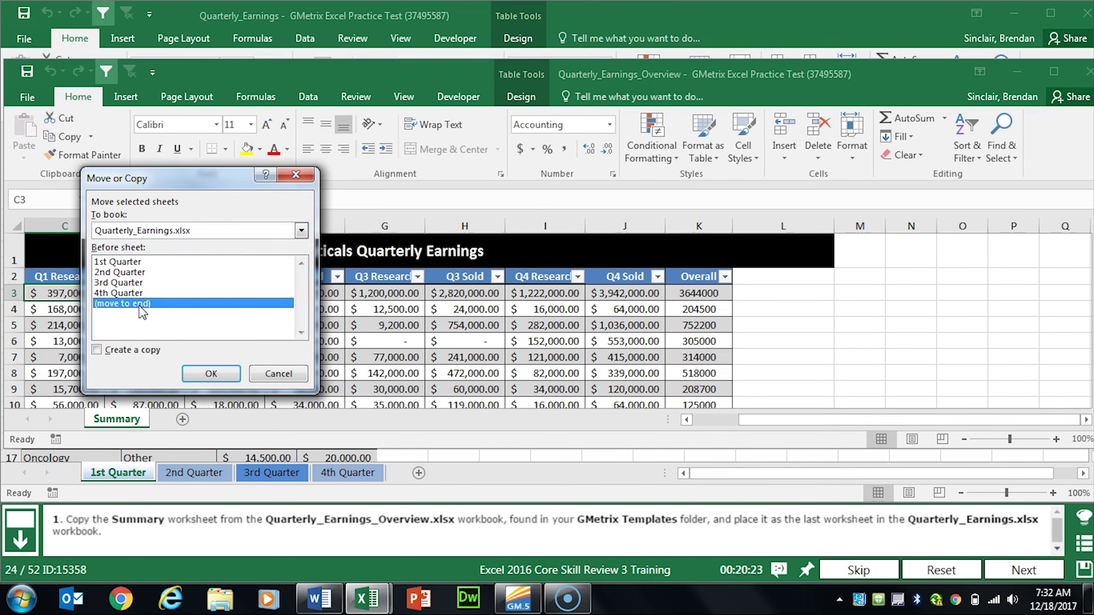
click(211, 373)
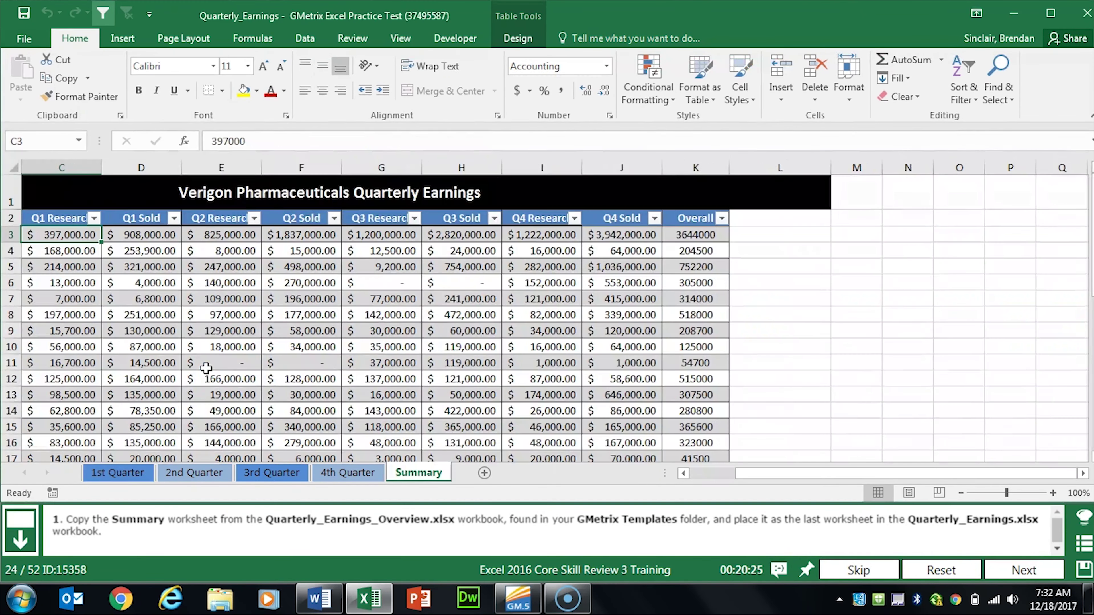
click(1008, 571)
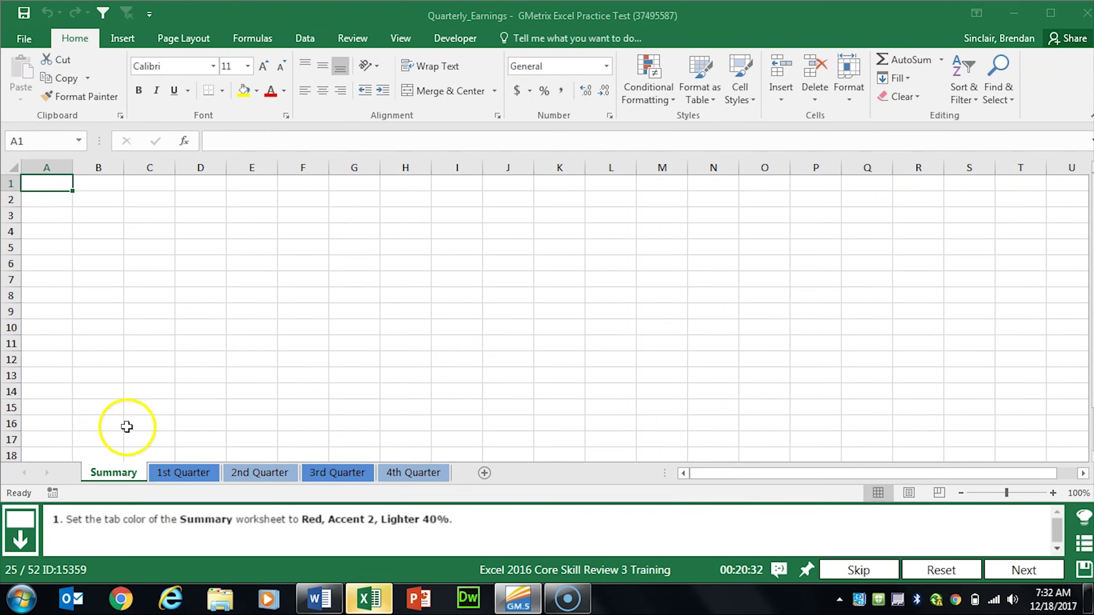
Step: Give the Summary sheet tab the Red, Accent 2, Lighter 40% color and advance
right_click(110, 476)
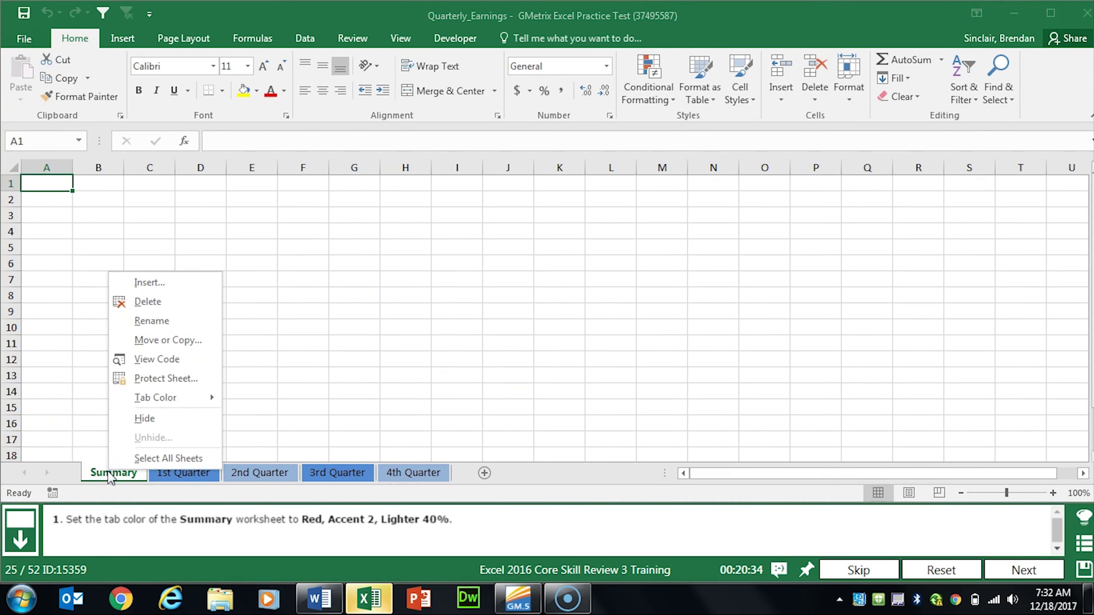
click(79, 436)
right_click(125, 474)
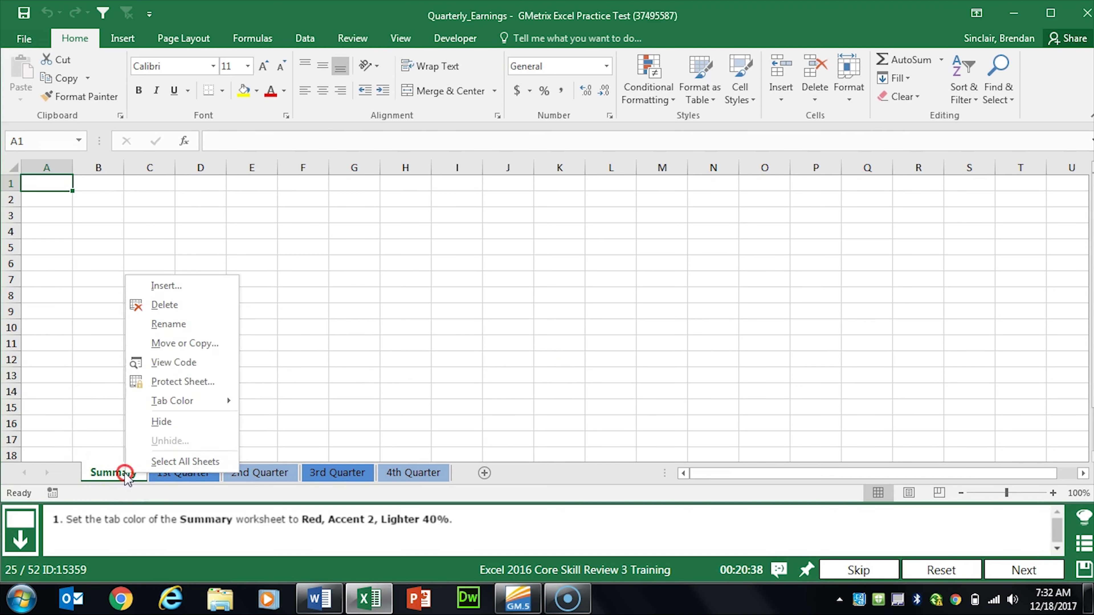
click(219, 405)
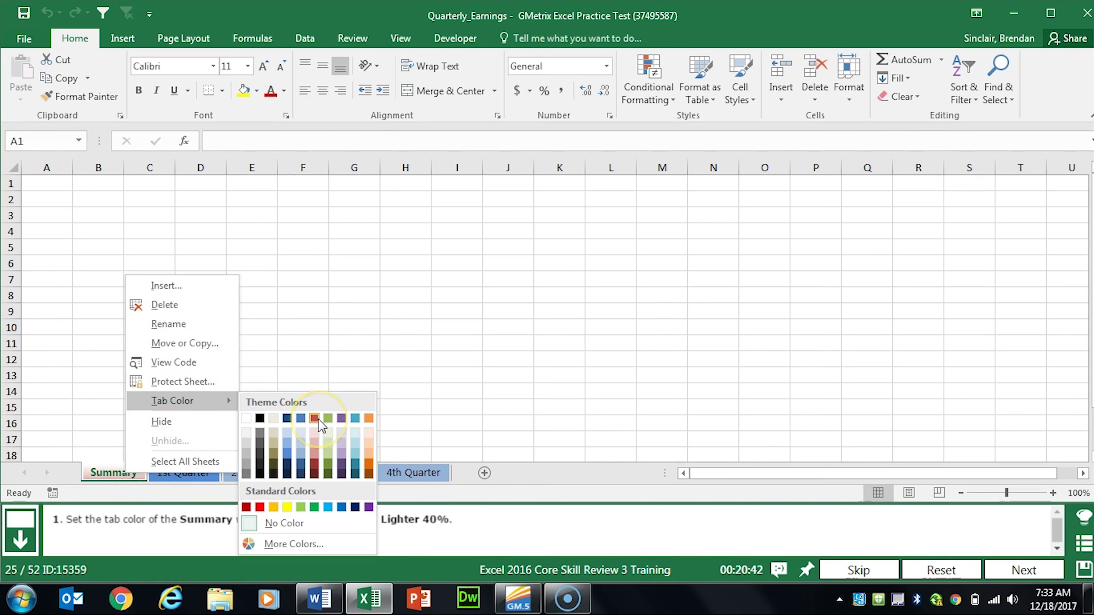
click(313, 453)
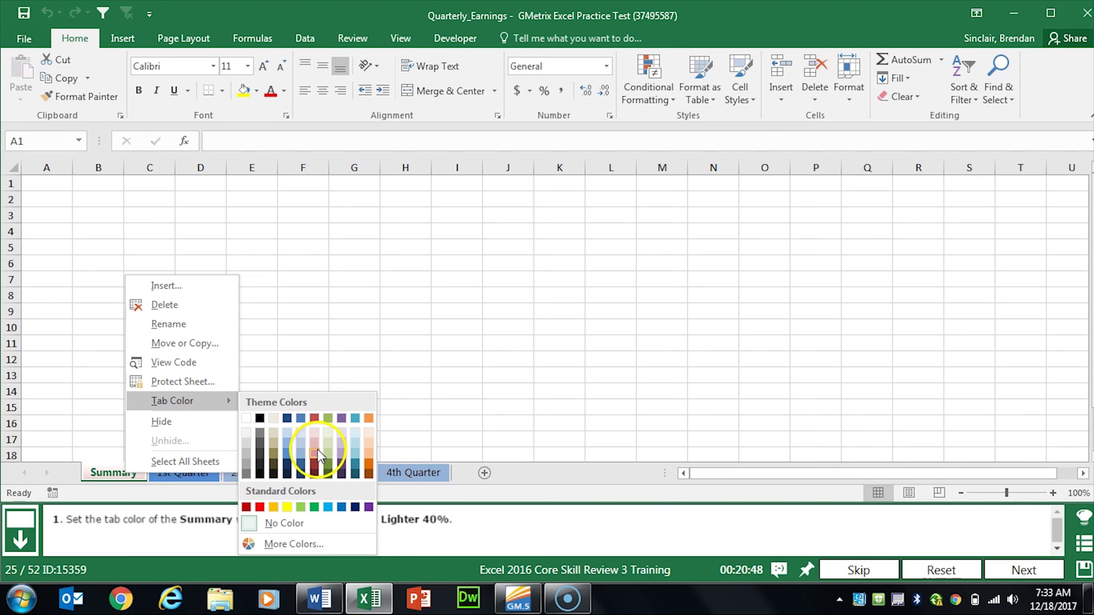
click(314, 453)
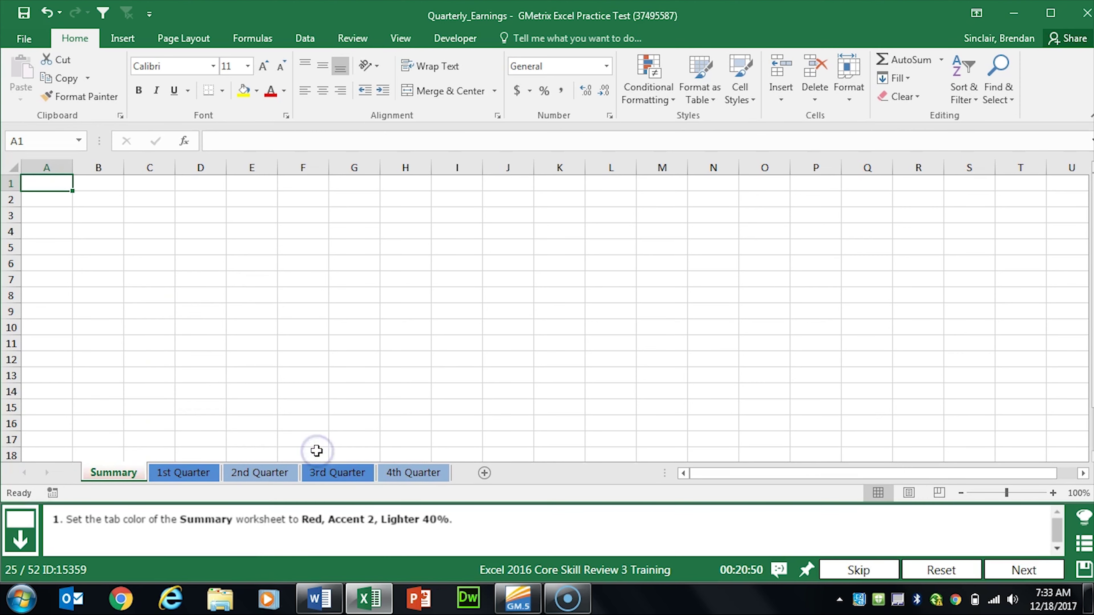
click(1027, 568)
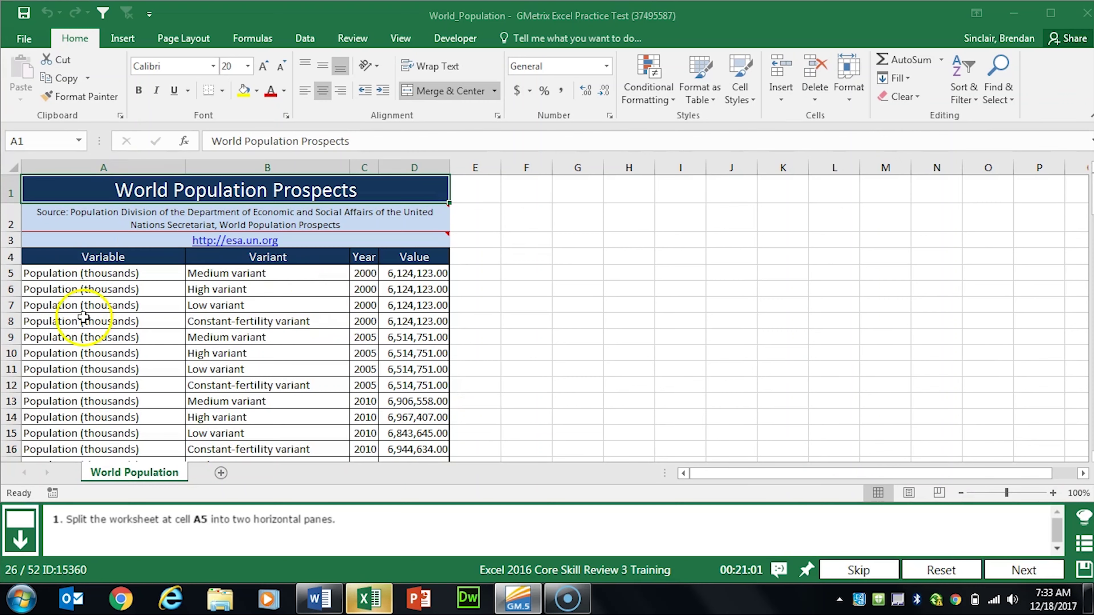
Step: Split the World Population sheet into panes above row 5 at cell A5 and advance
click(92, 274)
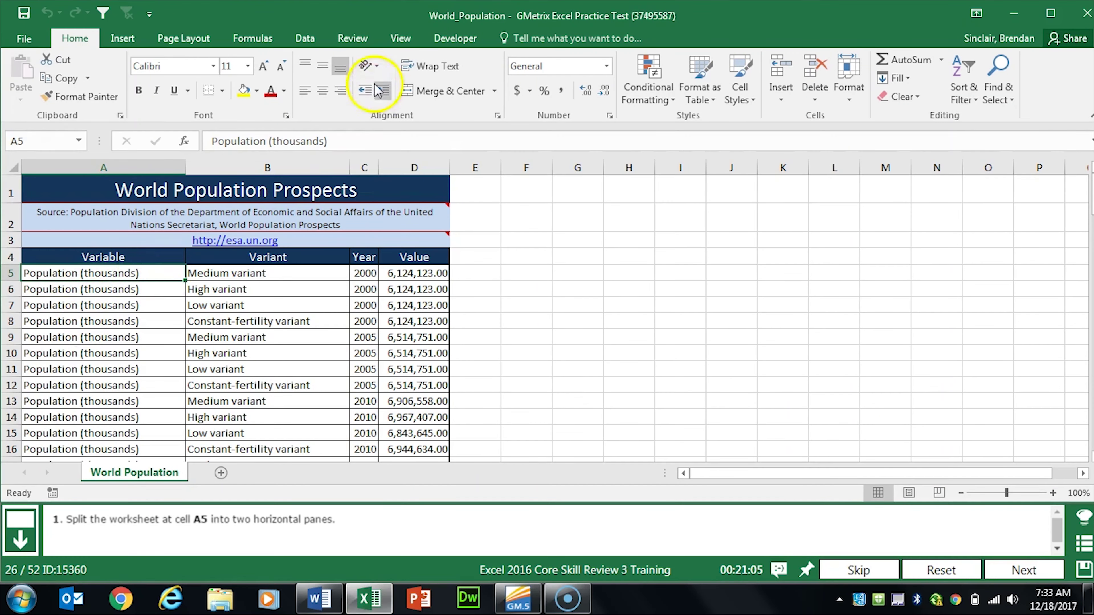
click(402, 41)
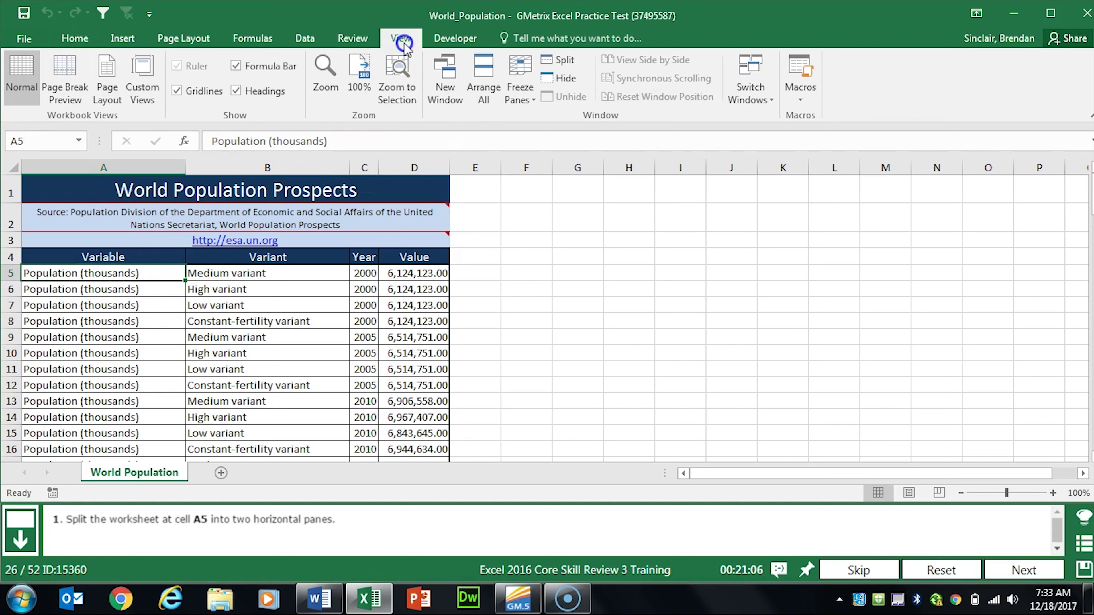
click(567, 62)
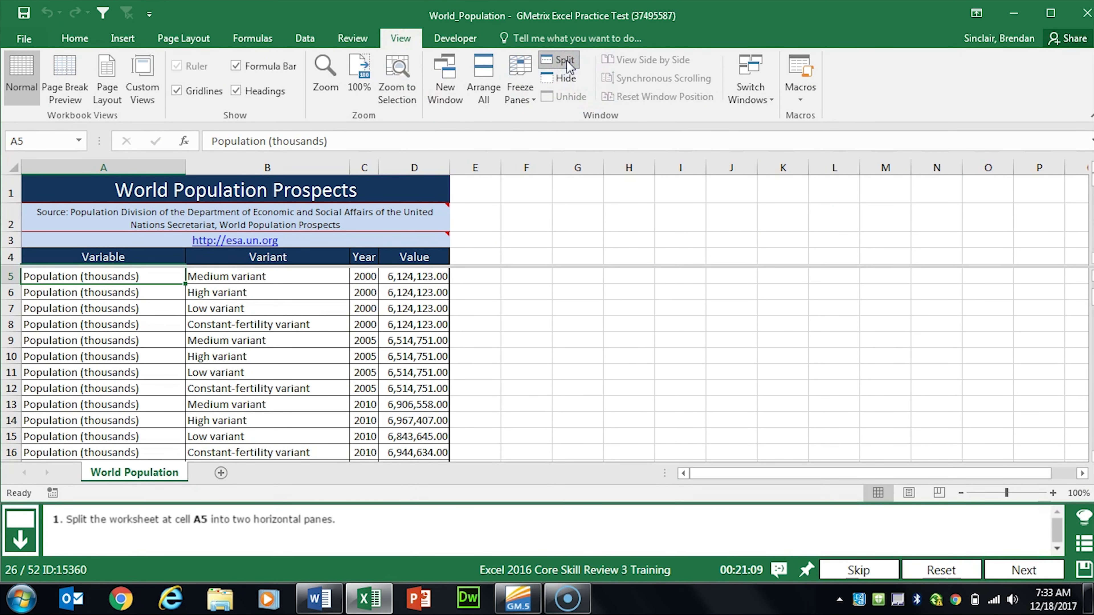
click(1017, 571)
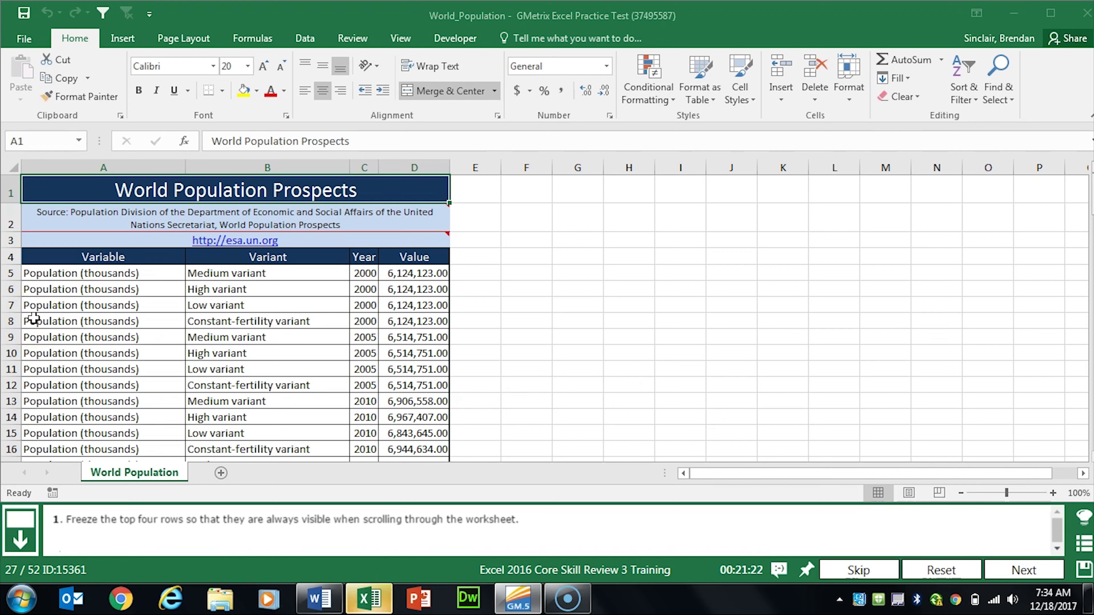
Step: Freeze panes at A5 so World Population's top four rows stay visible, then advance
click(49, 274)
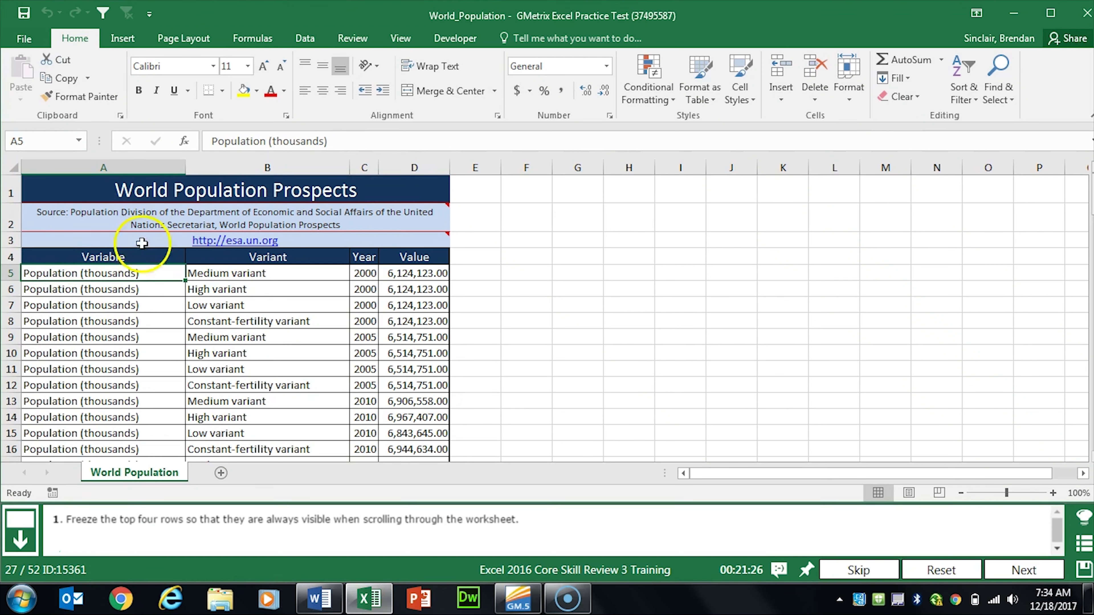
click(400, 39)
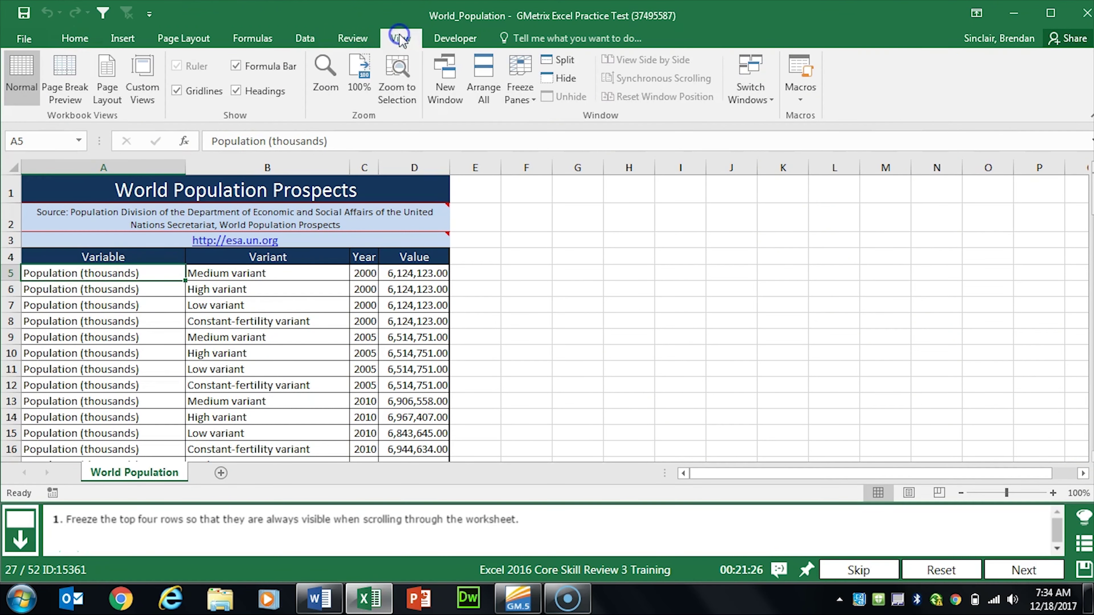
click(521, 97)
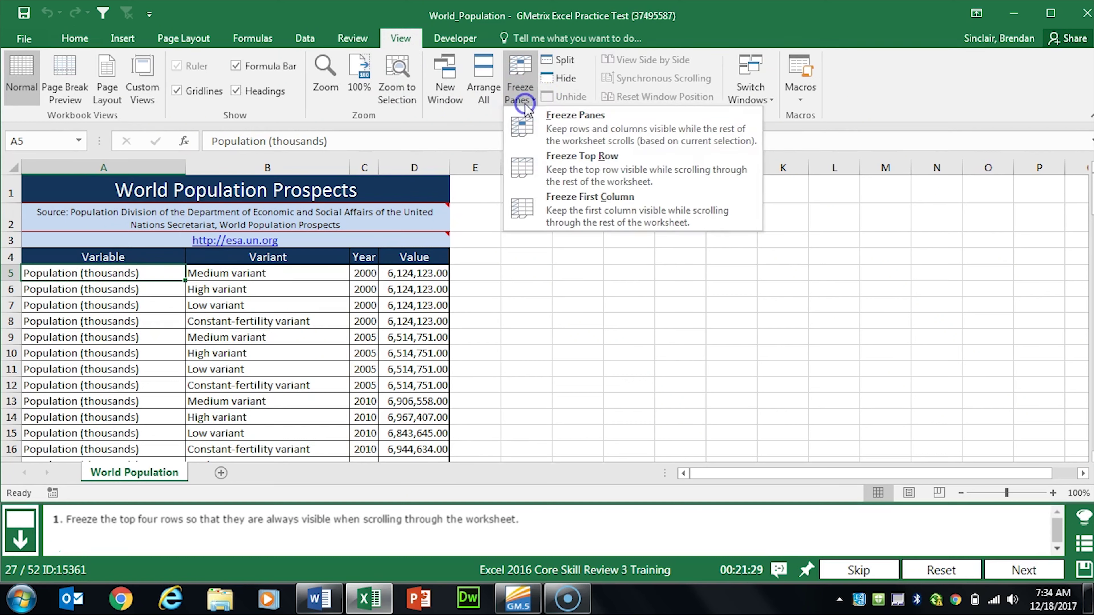
click(700, 133)
scroll(283, 332, down, 6)
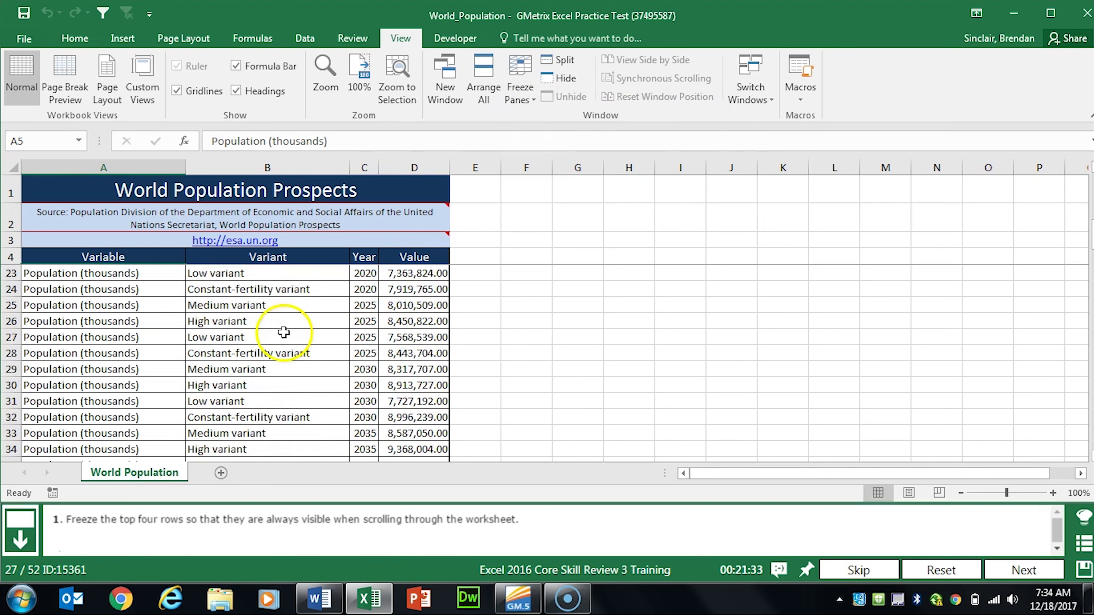
scroll(284, 332, down, 20)
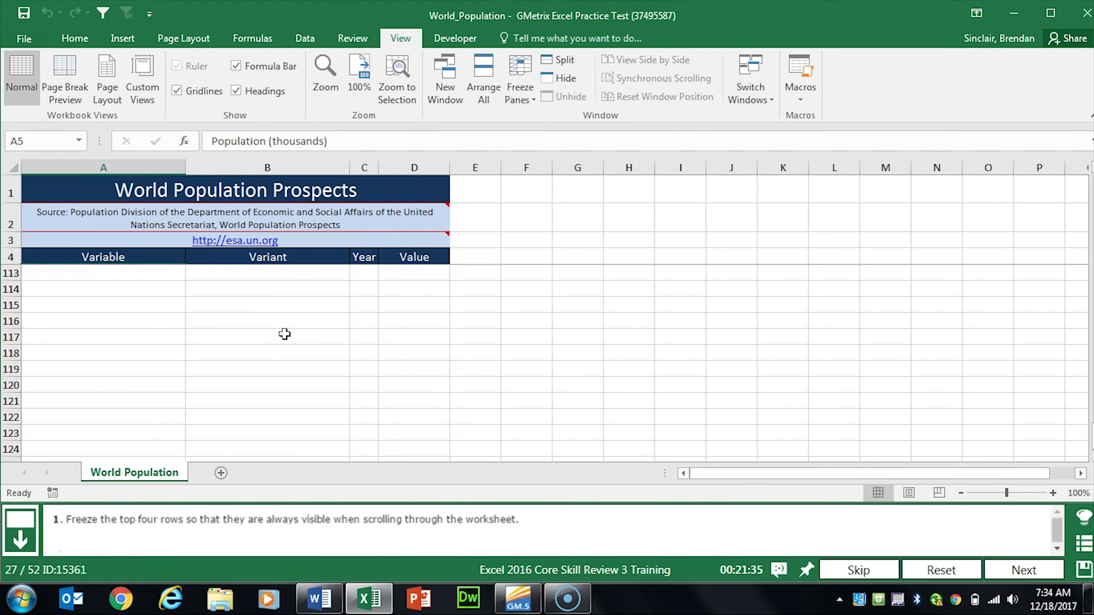
scroll(284, 334, up, 20)
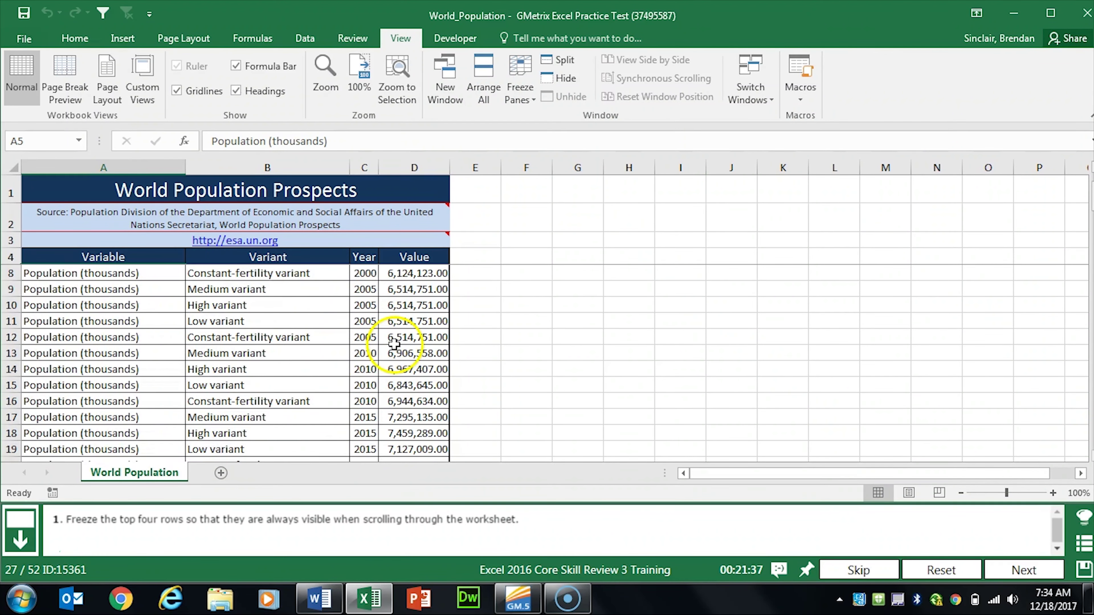
click(1024, 570)
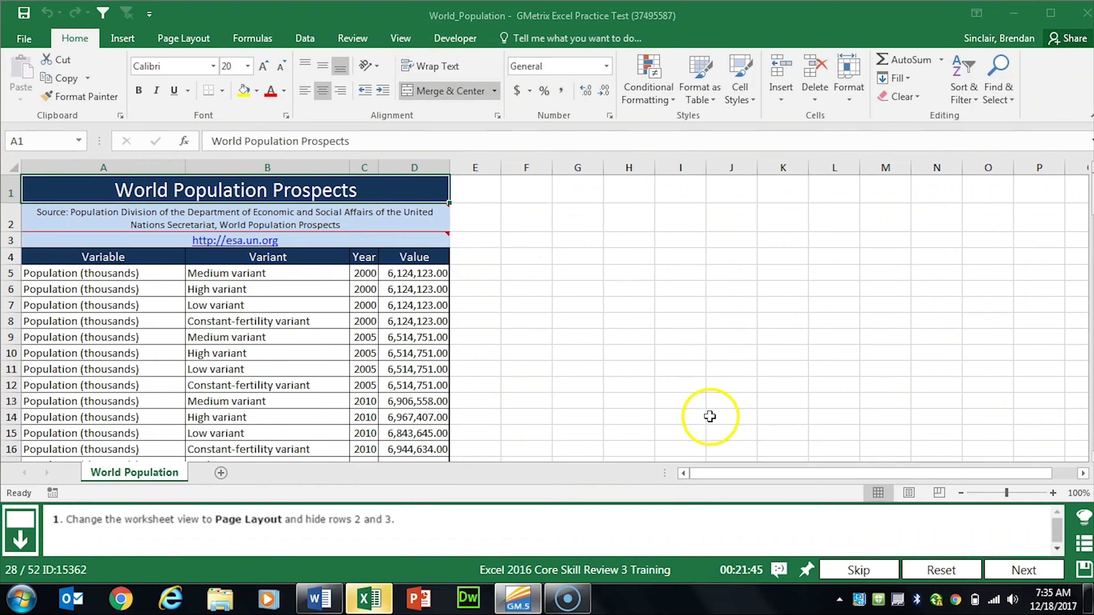
Step: Switch World Population to Page Layout view, hide rows 2 and 3, and advance
click(402, 40)
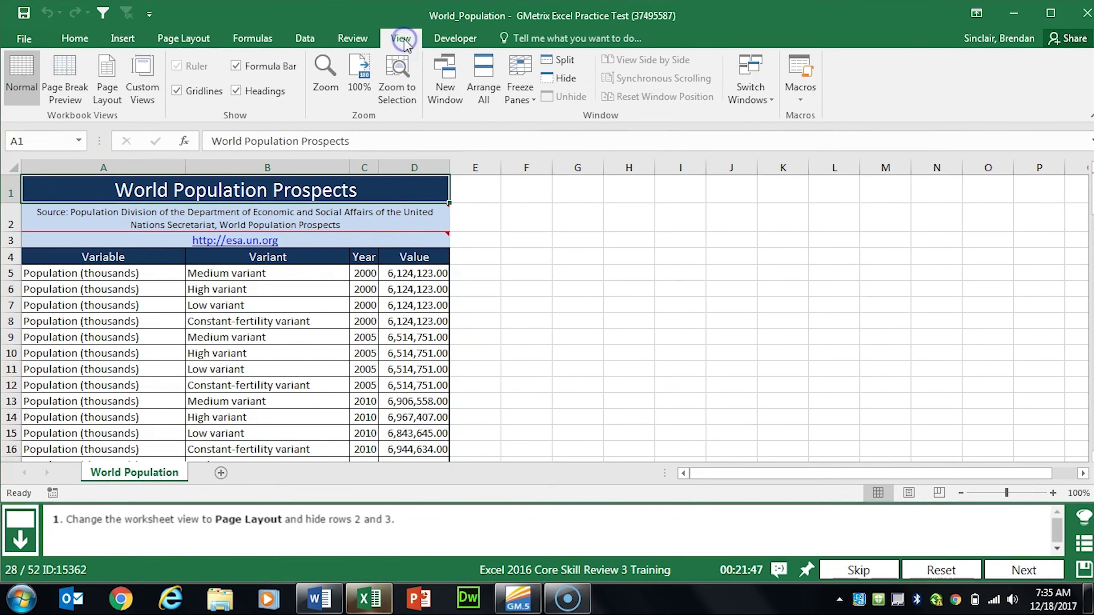
click(111, 86)
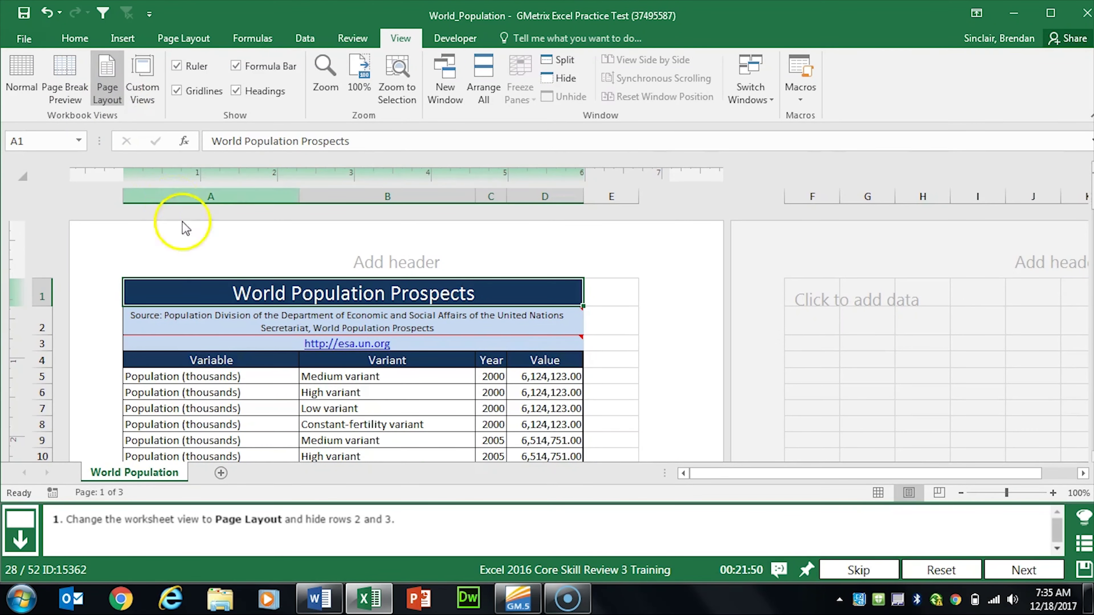
drag(37, 325, 42, 344)
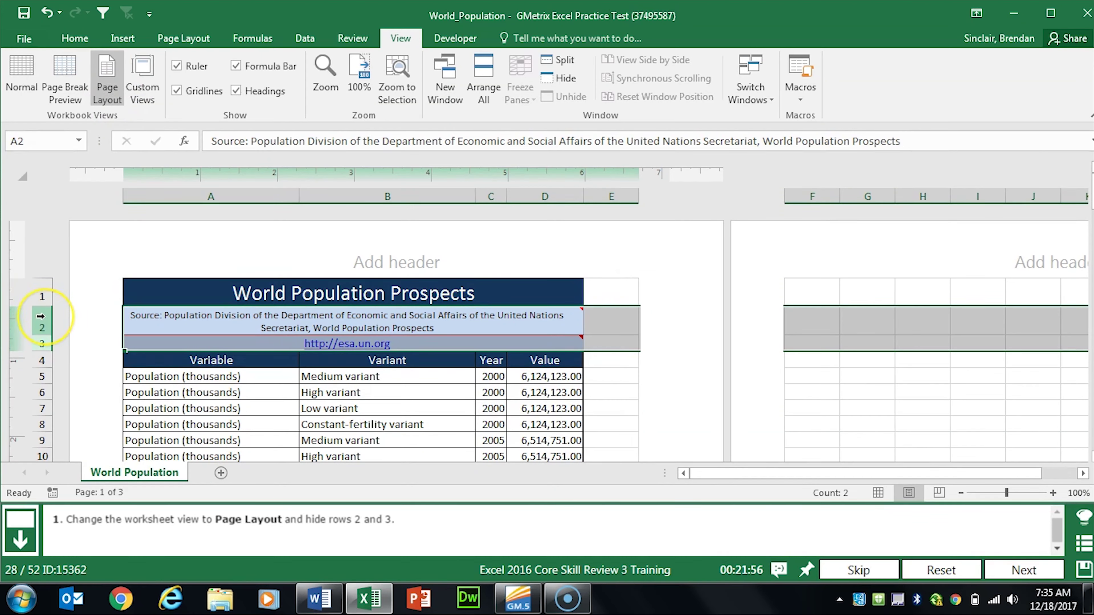
right_click(41, 316)
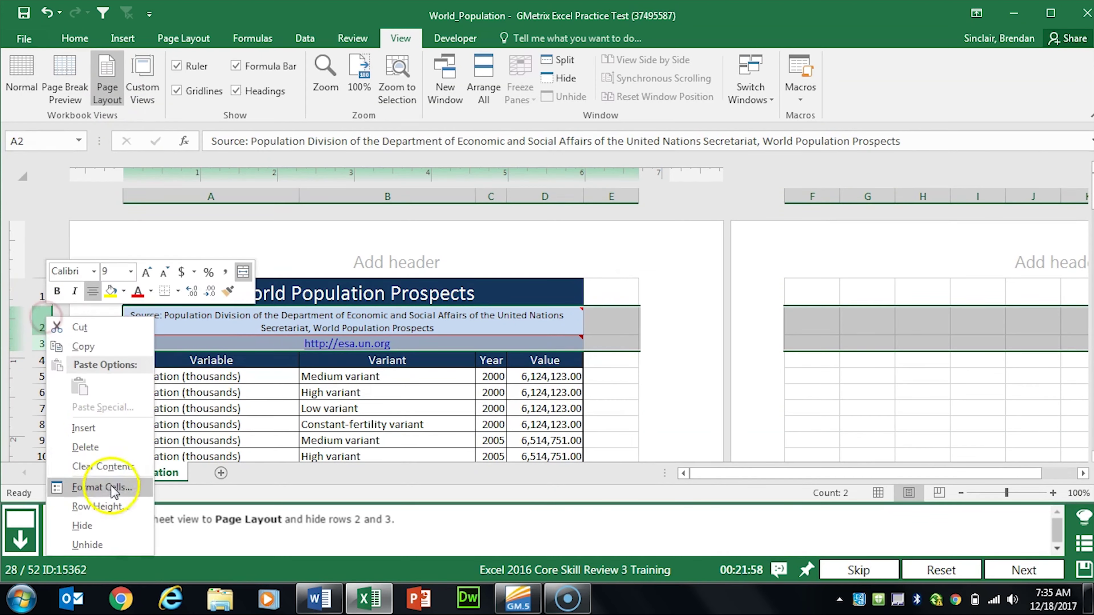
click(96, 521)
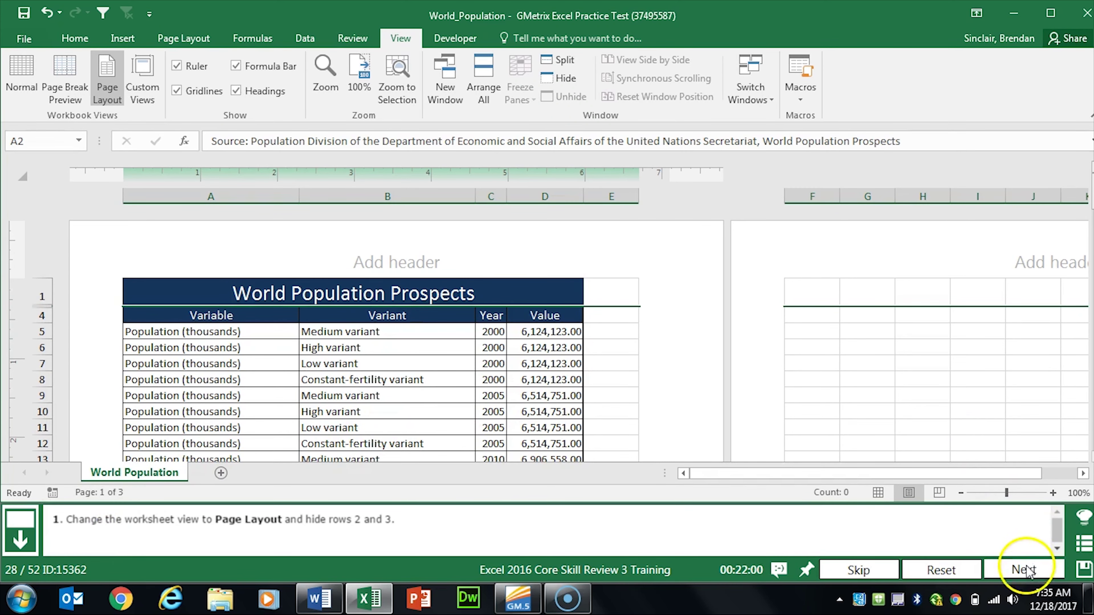
click(1024, 570)
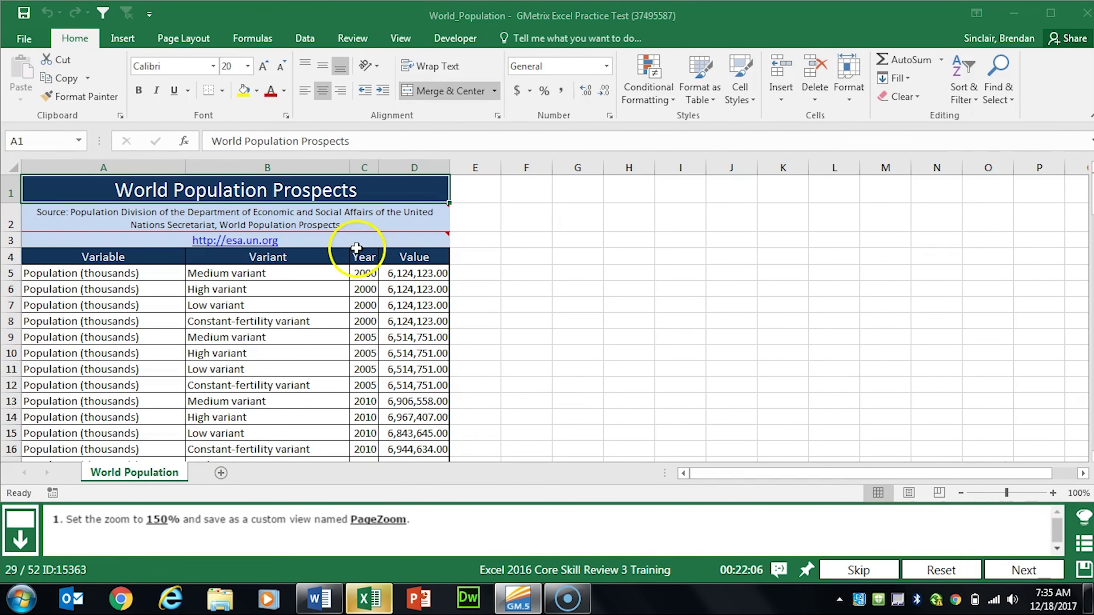
Step: Zoom the World Population sheet to 150%
mouse_move(352, 244)
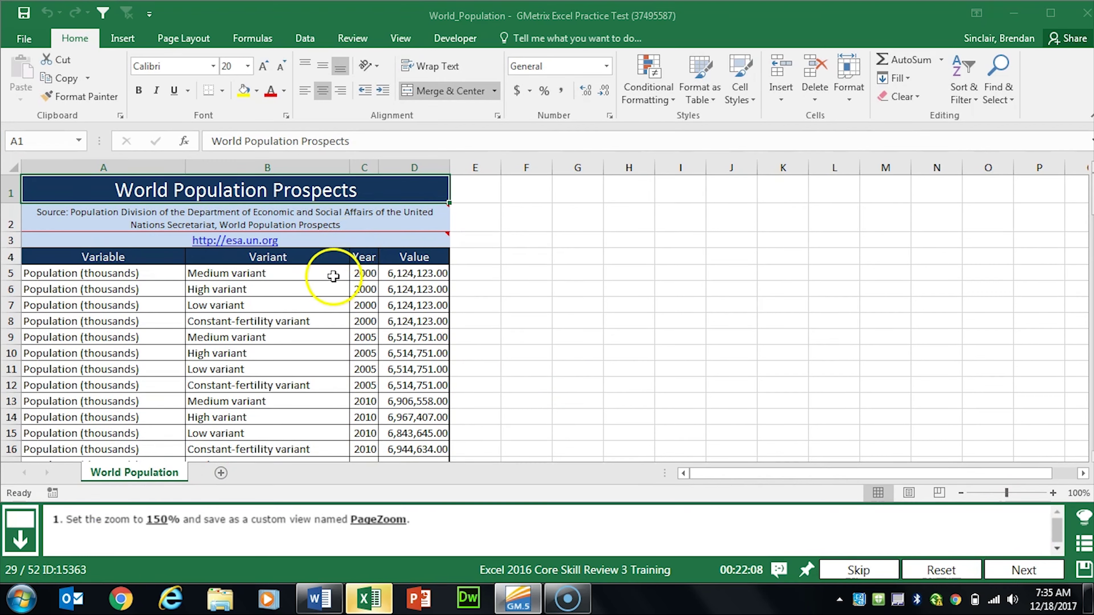
click(400, 38)
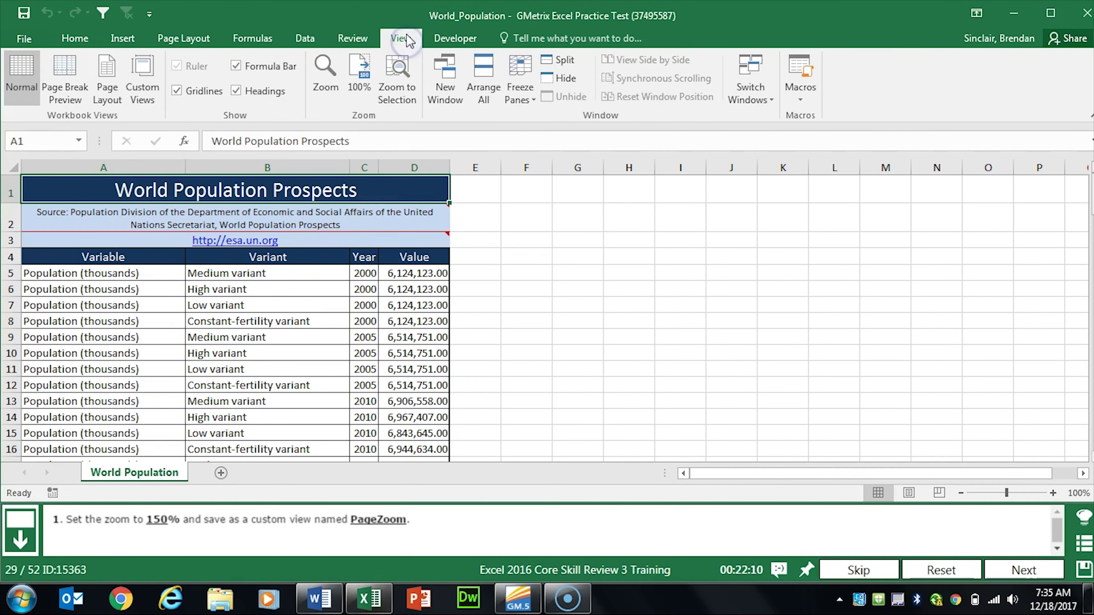
click(325, 77)
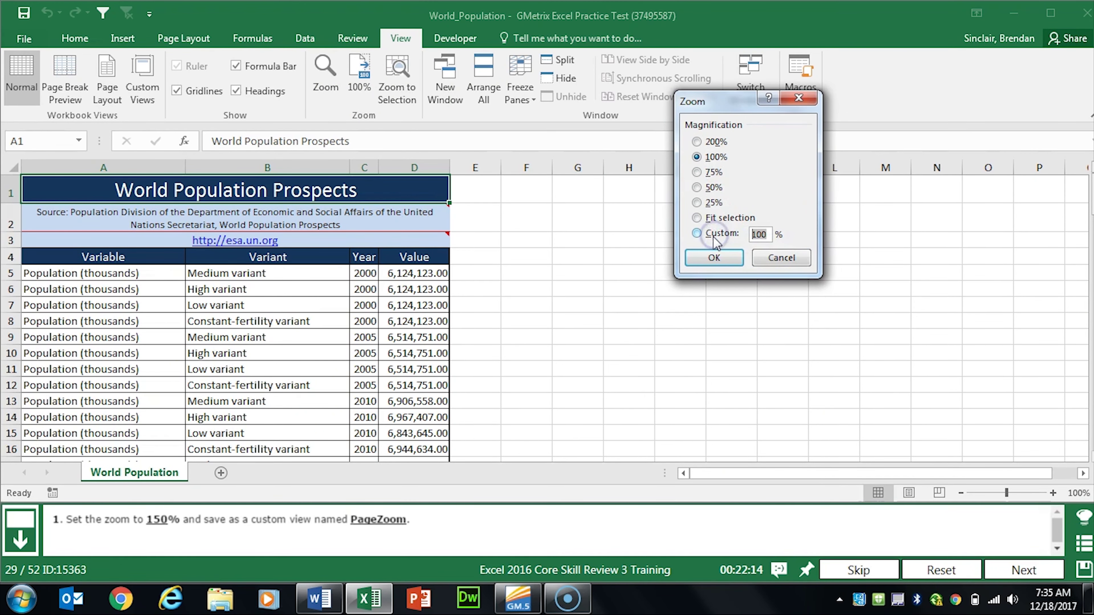
click(716, 258)
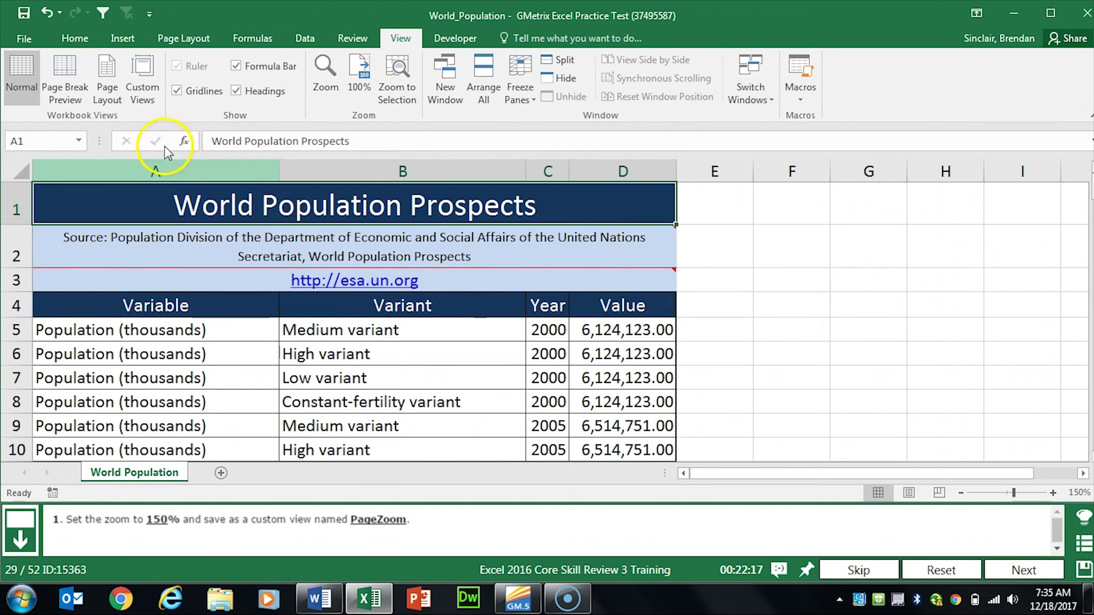
Step: Save the current view as a custom view named PageZoom and advance
click(156, 98)
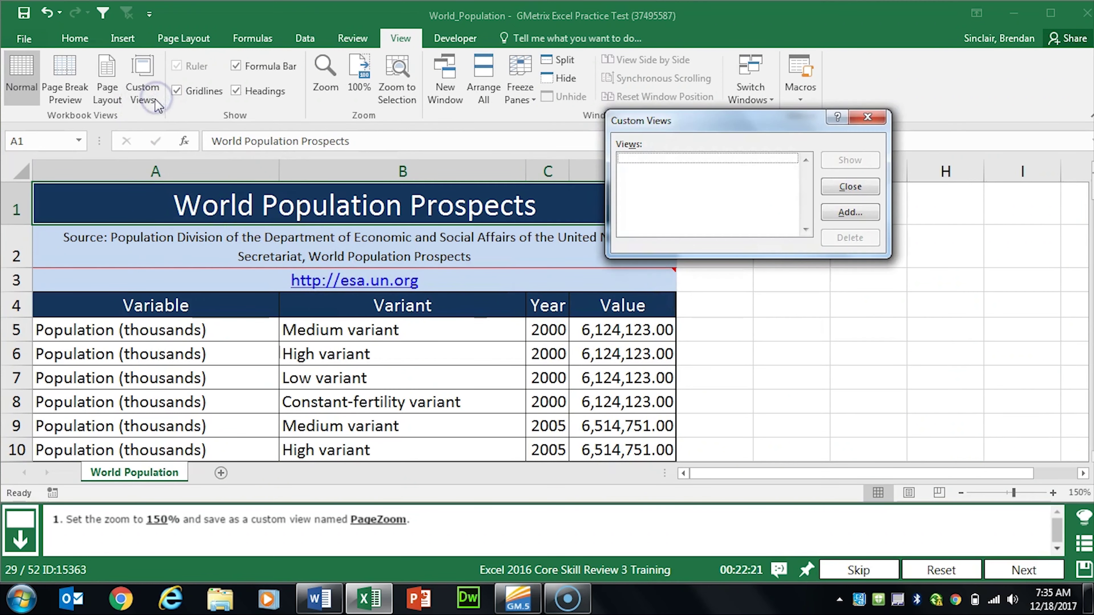
click(850, 213)
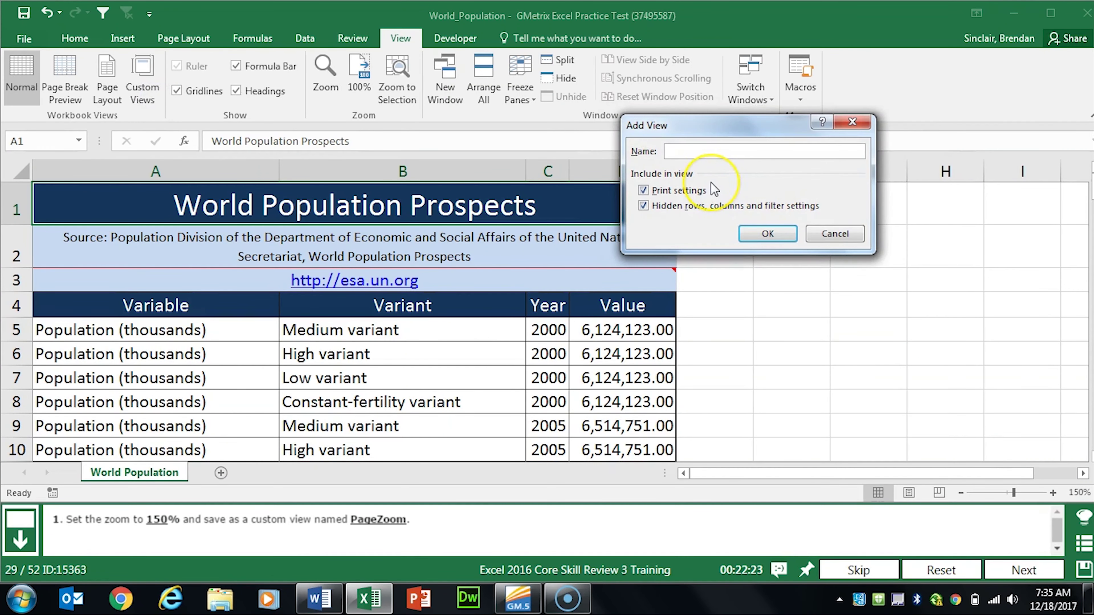
text(PageZoom)
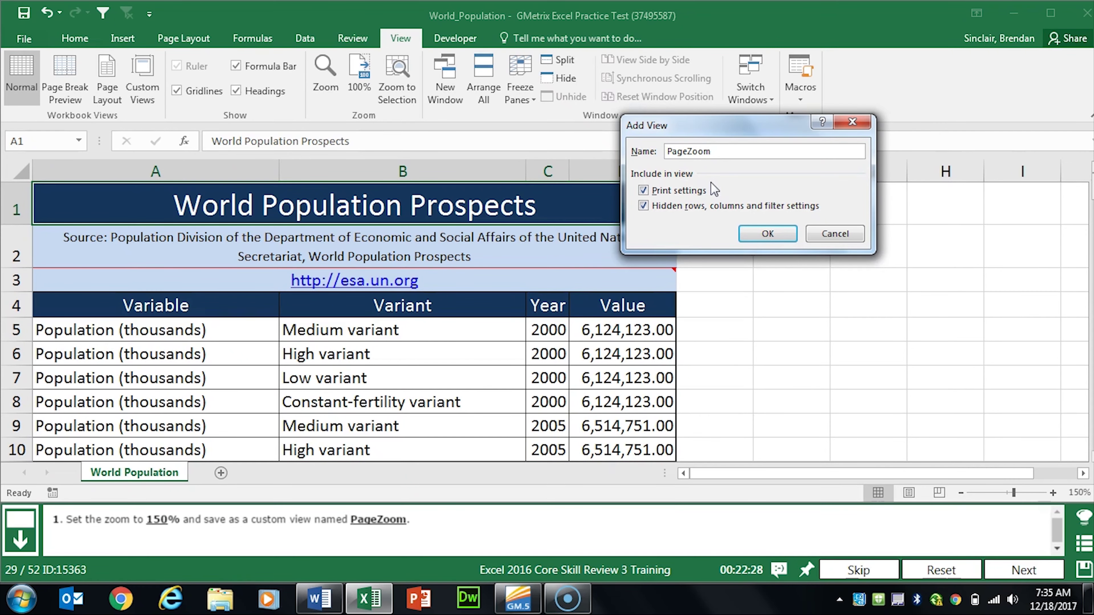
click(767, 233)
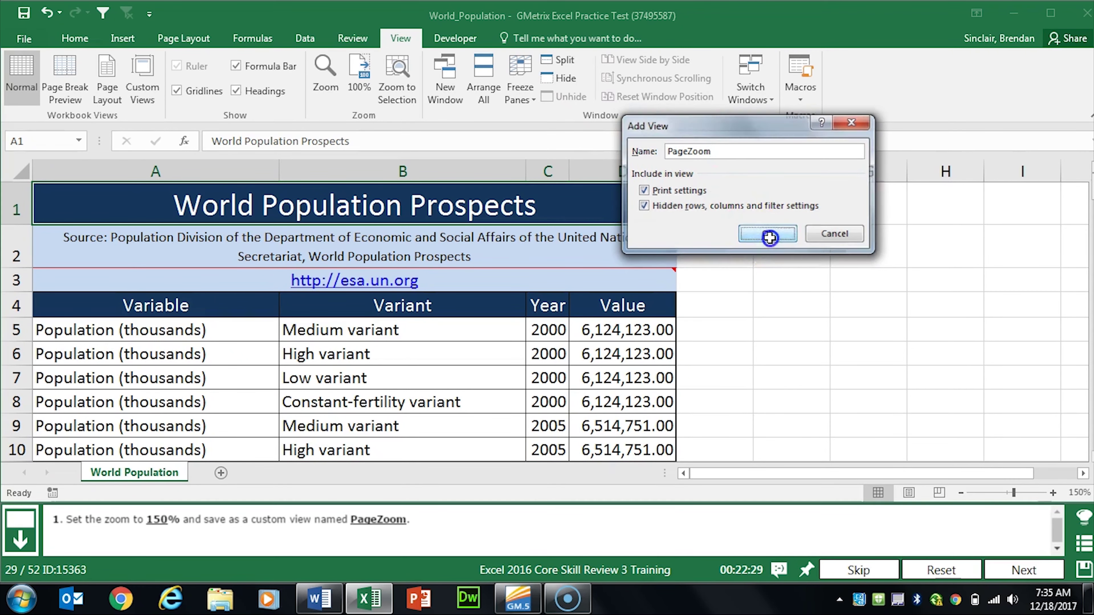
click(1023, 570)
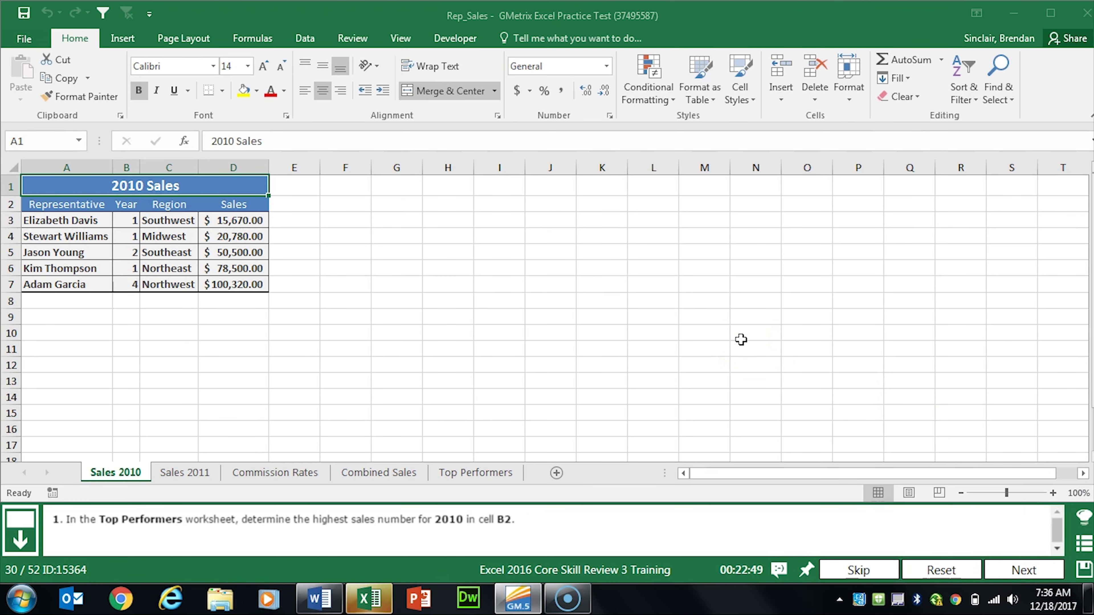
Step: Enter =MAX('Sales 2010'!D3:D7) in Top Performers B2 to show $100,320.00, then advance
click(460, 473)
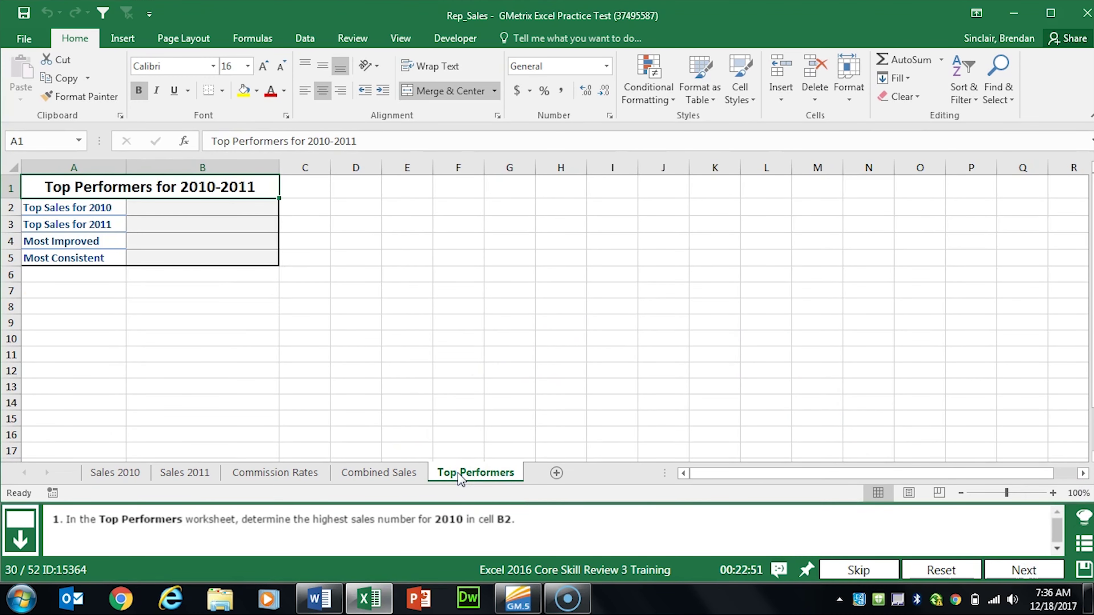
click(214, 212)
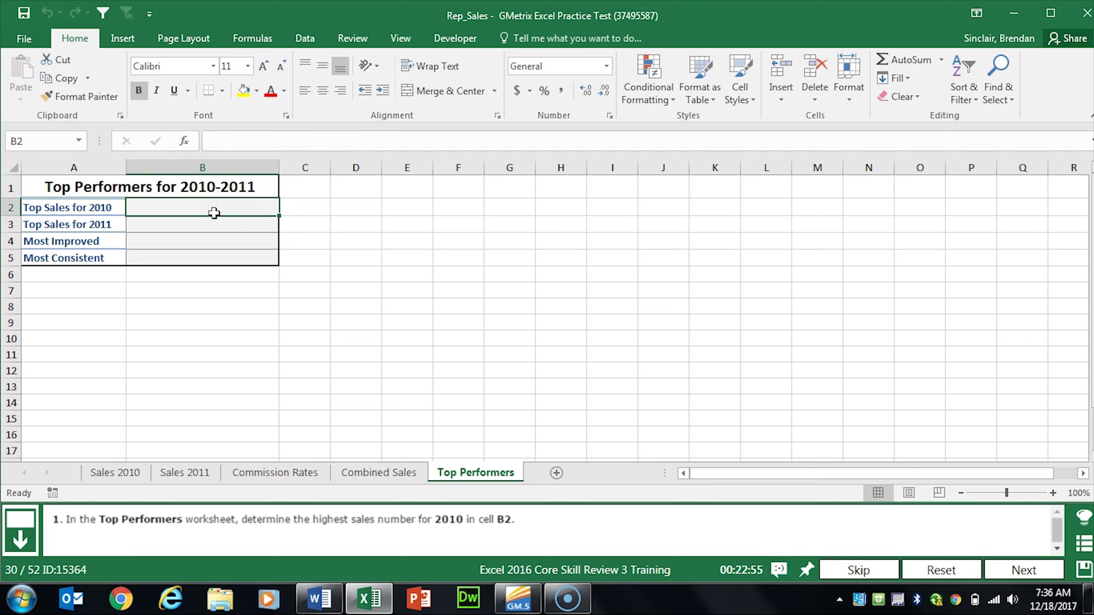
click(191, 141)
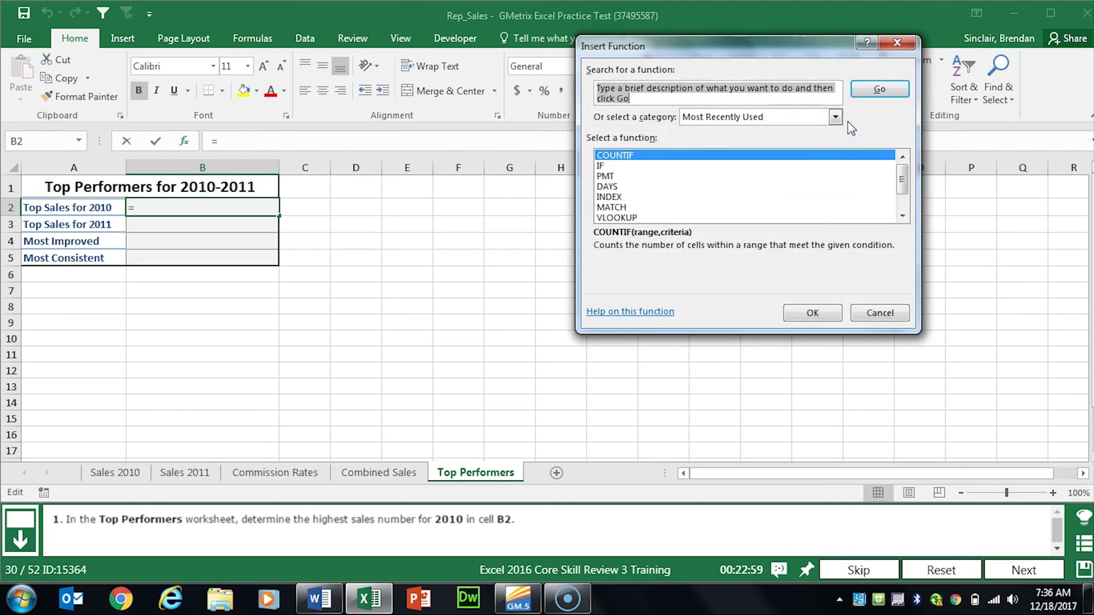
text(ma)
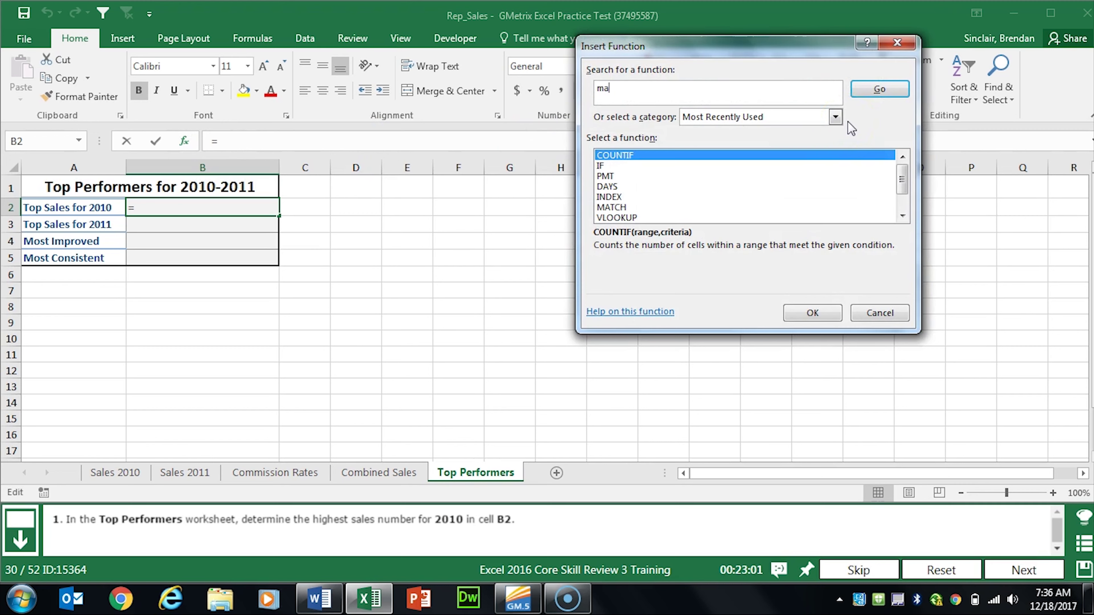
text(x)
click(878, 89)
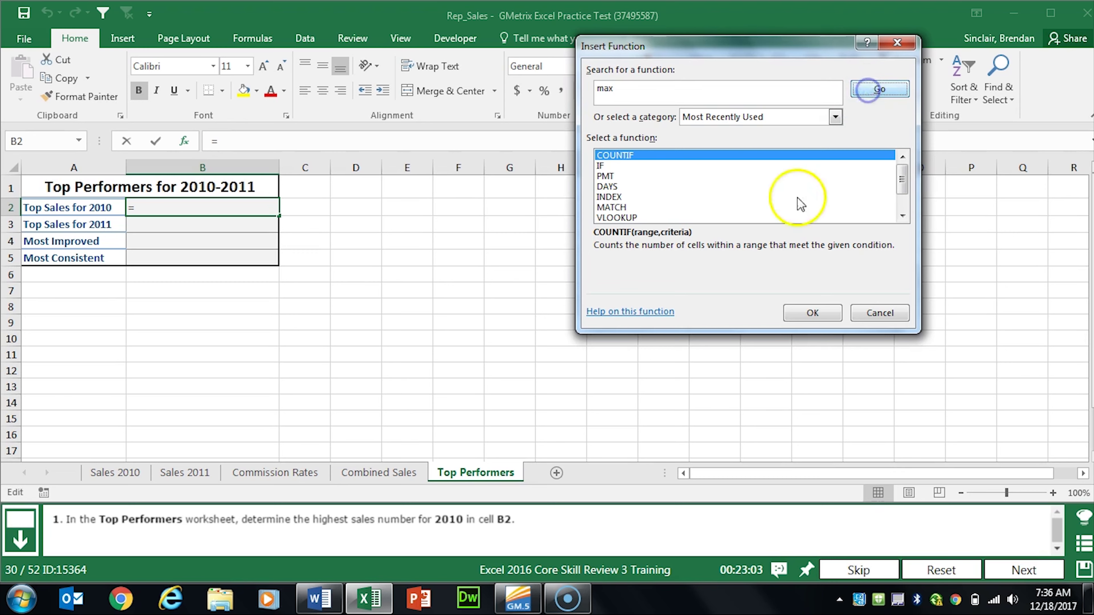
click(812, 313)
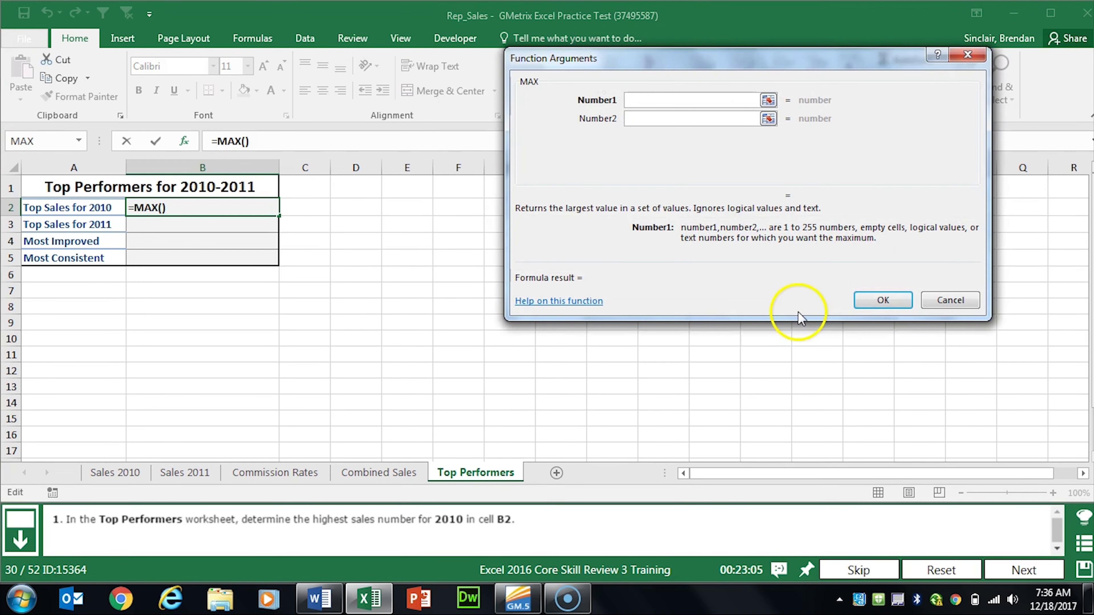
click(115, 473)
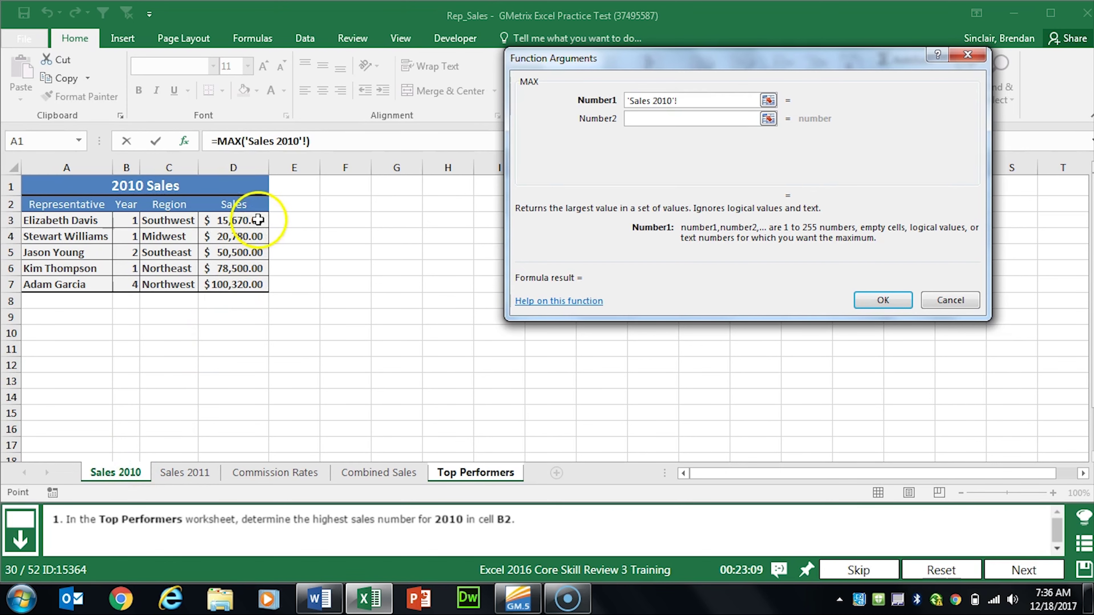
drag(258, 219, 252, 284)
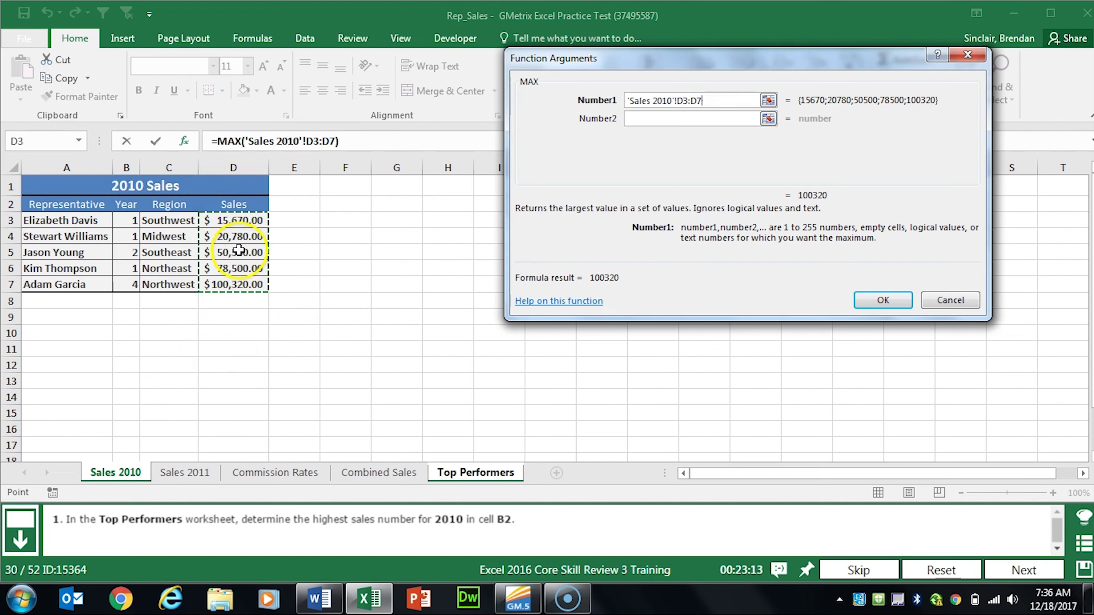
click(888, 299)
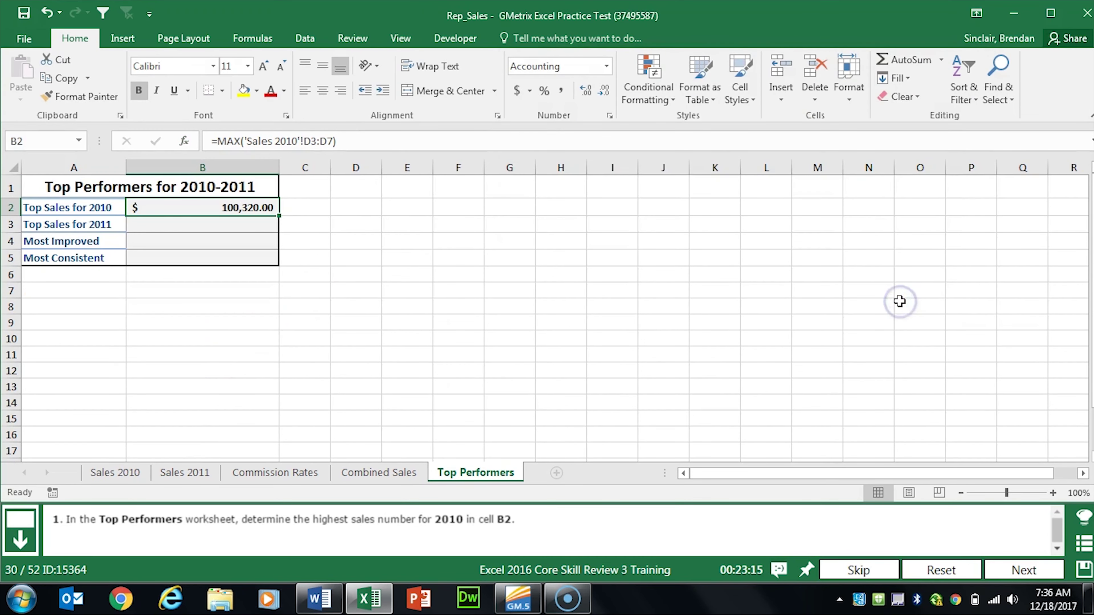
click(1023, 570)
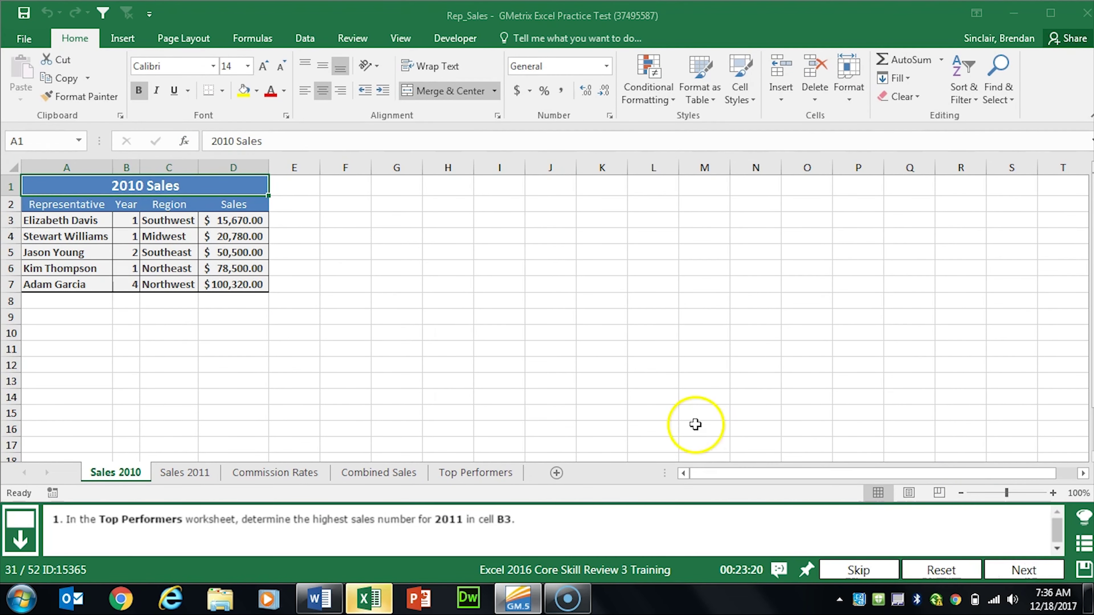
Step: Enter =MAX('Sales 2011'!D3:D7) in Top Performers B3, showing $130,410.20, and advance to the next task
click(486, 473)
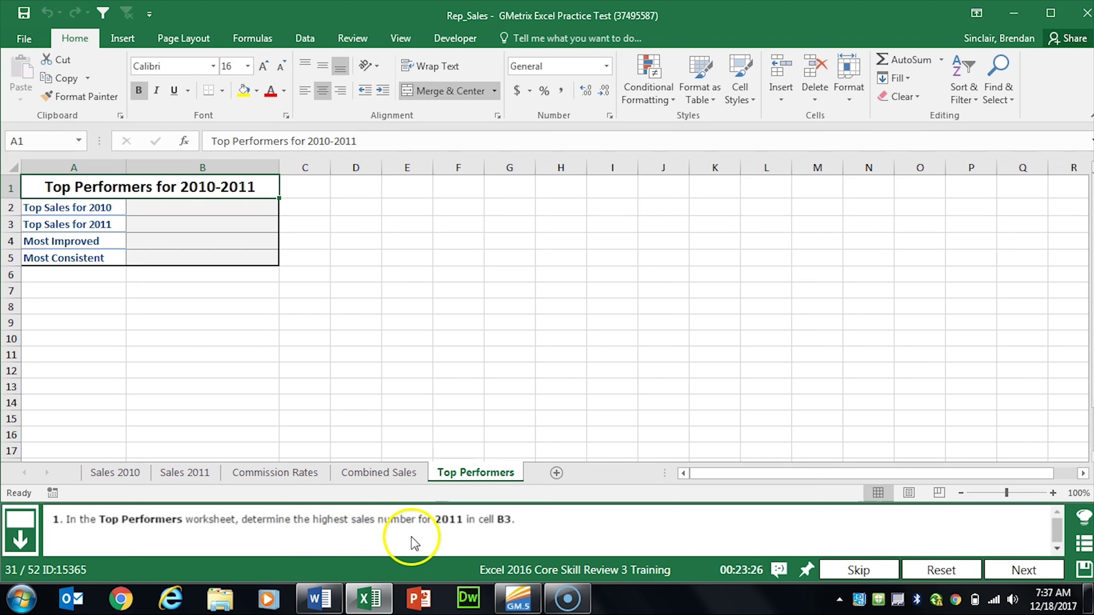
click(195, 225)
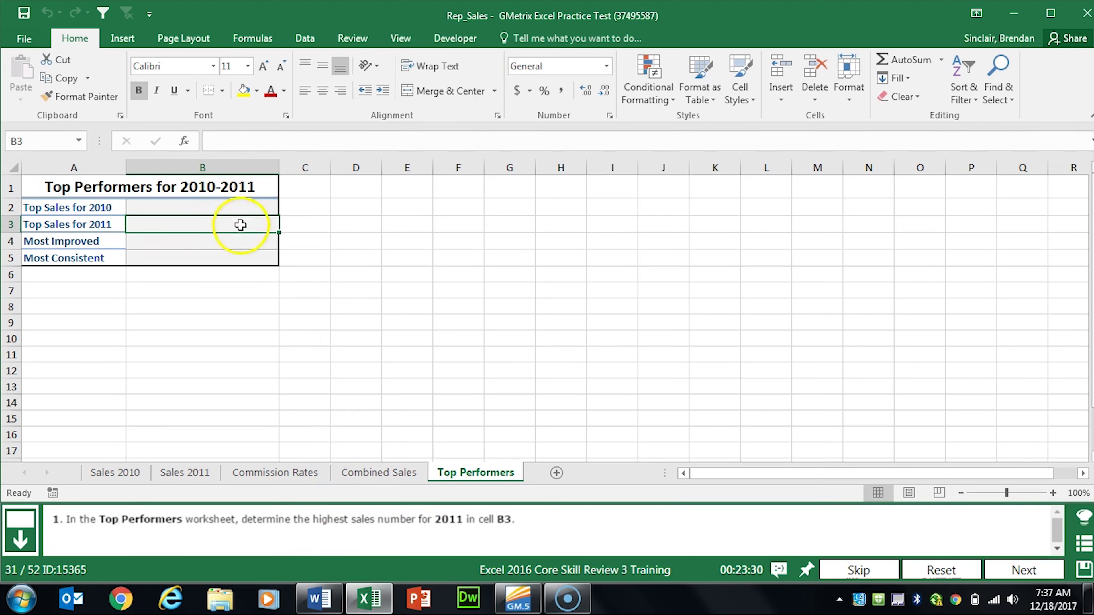
click(185, 142)
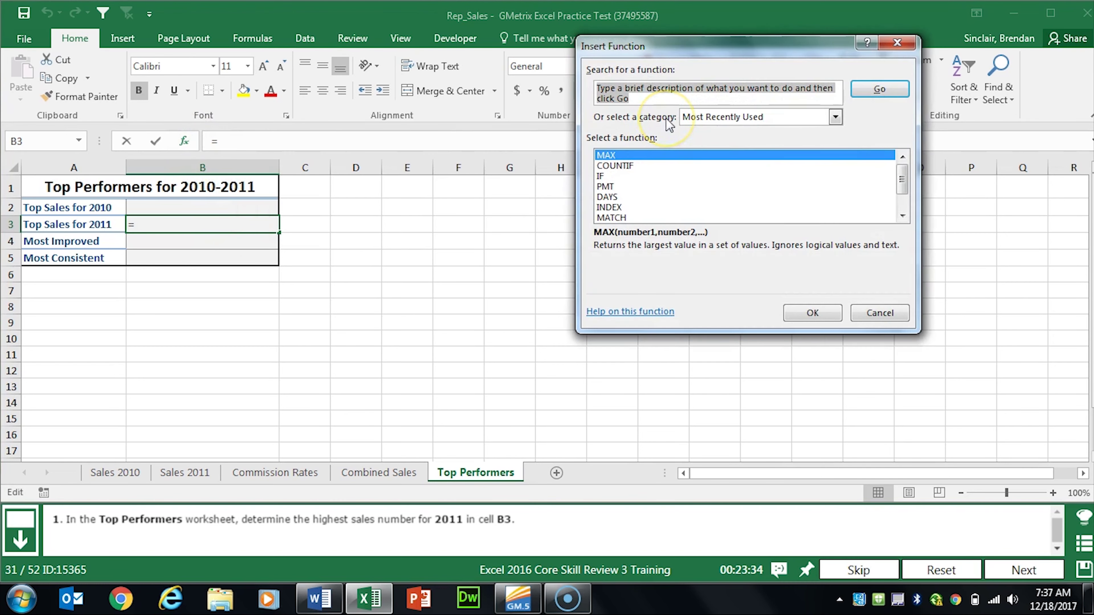
text(max)
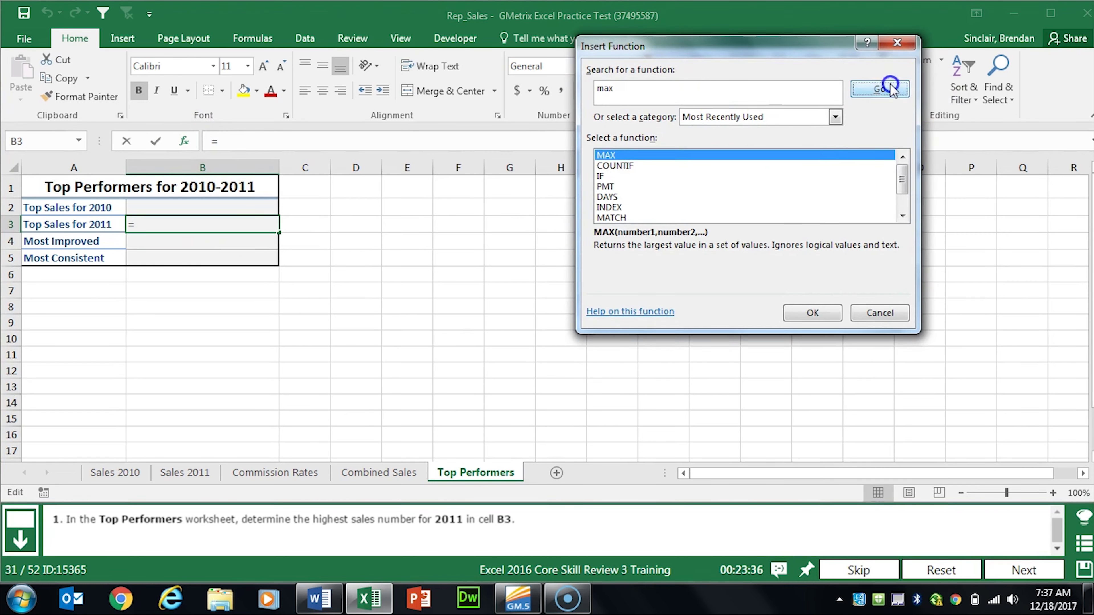
click(881, 89)
click(796, 318)
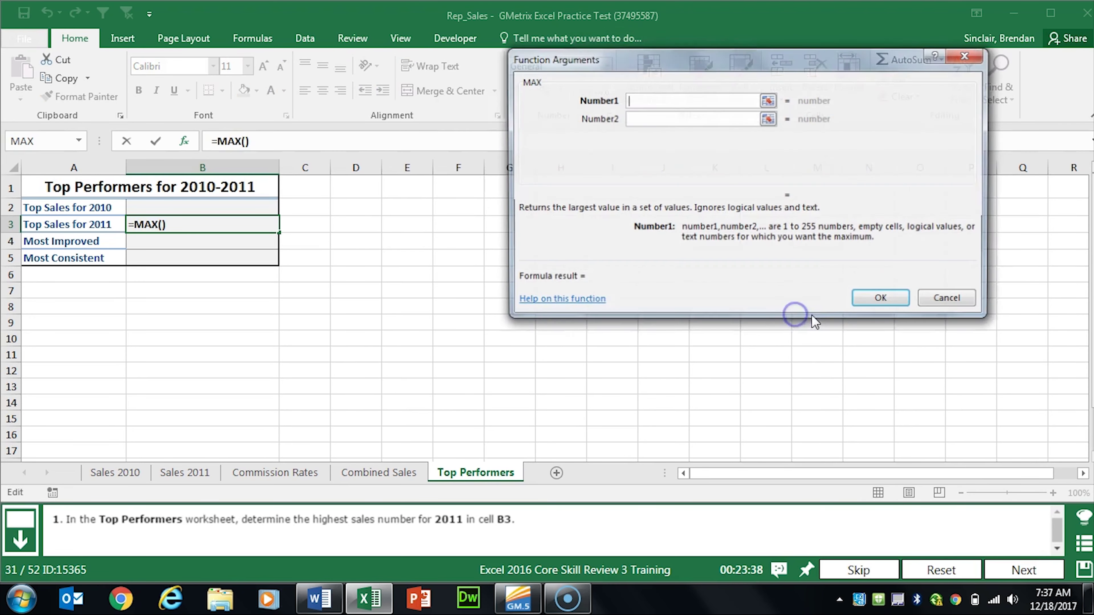
click(173, 474)
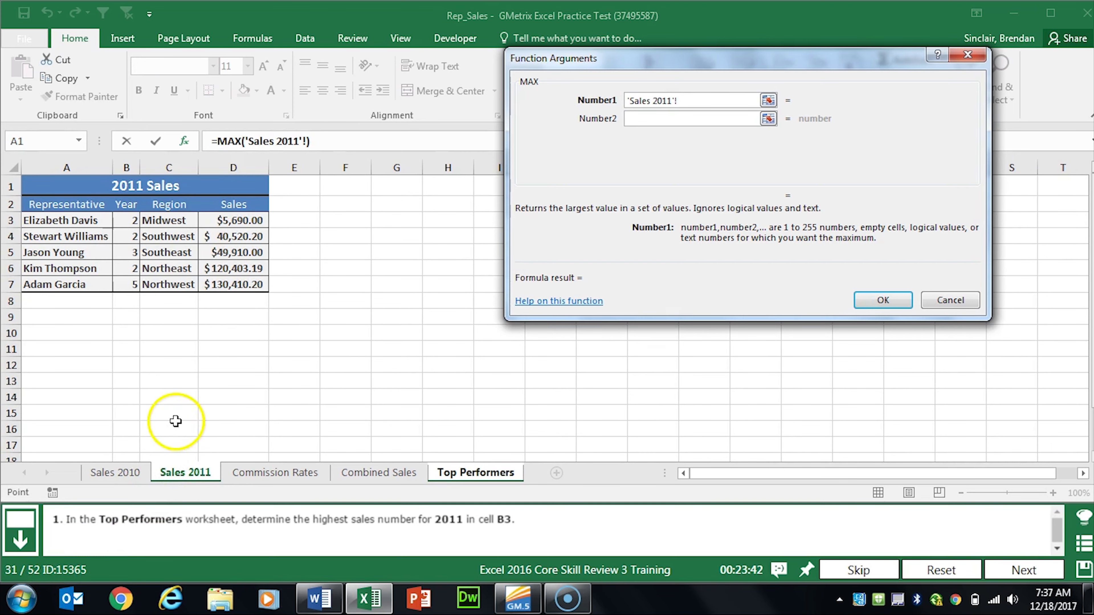
drag(249, 214, 245, 283)
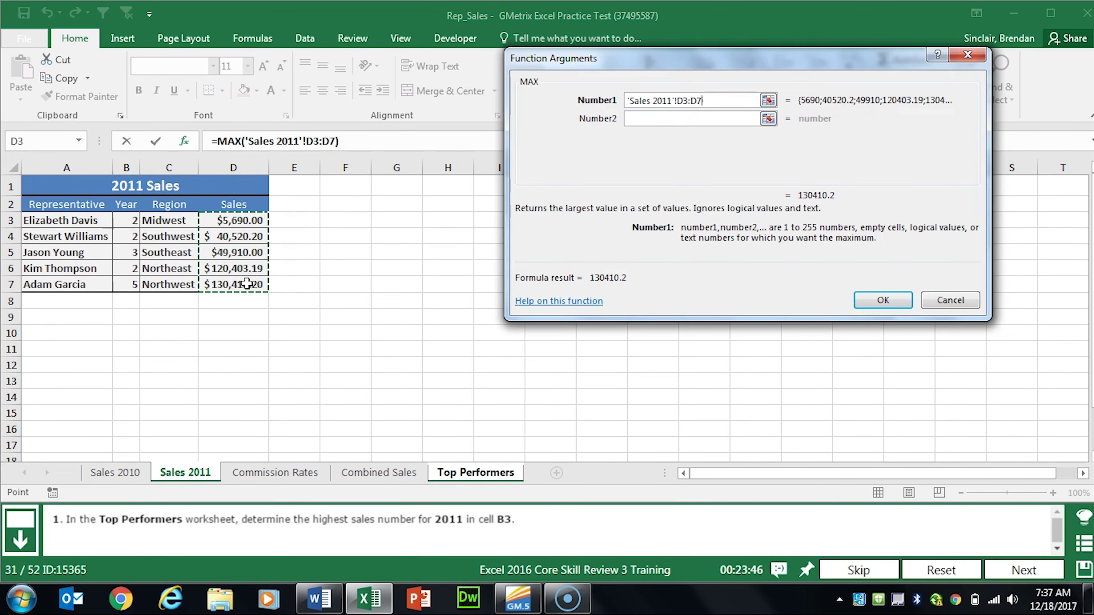
click(898, 301)
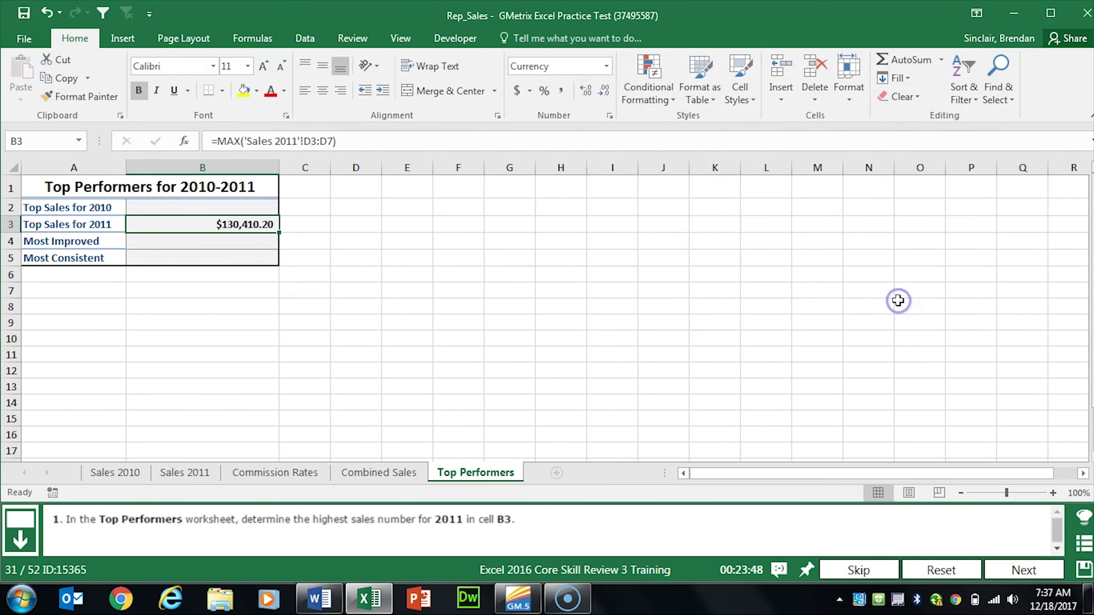
click(1023, 570)
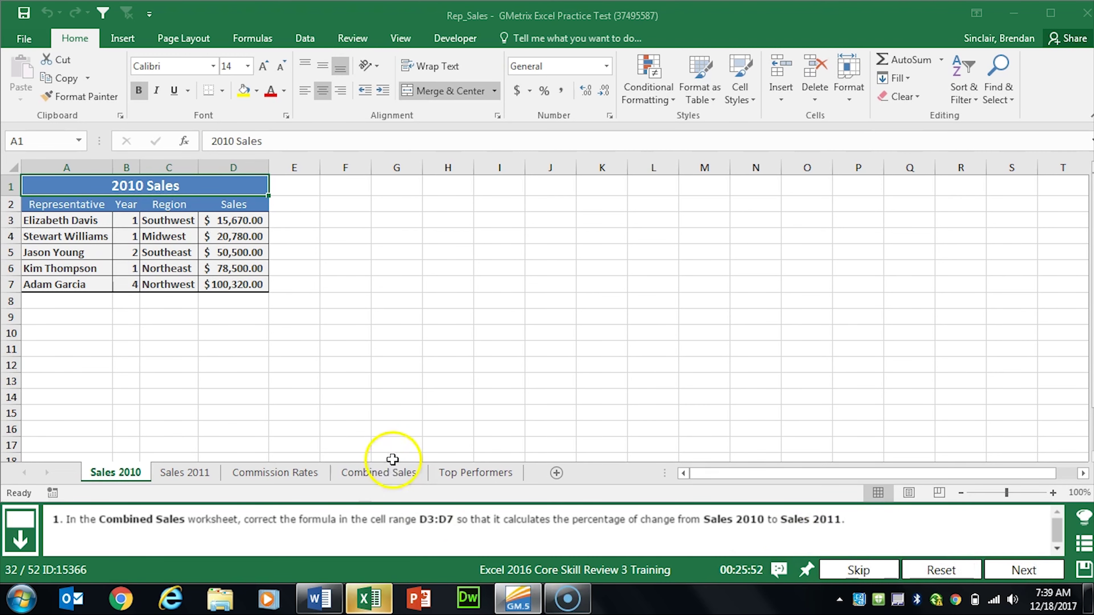
Step: On Combined Sales, wrap the sales-difference part of D3's formula in parentheses
click(380, 474)
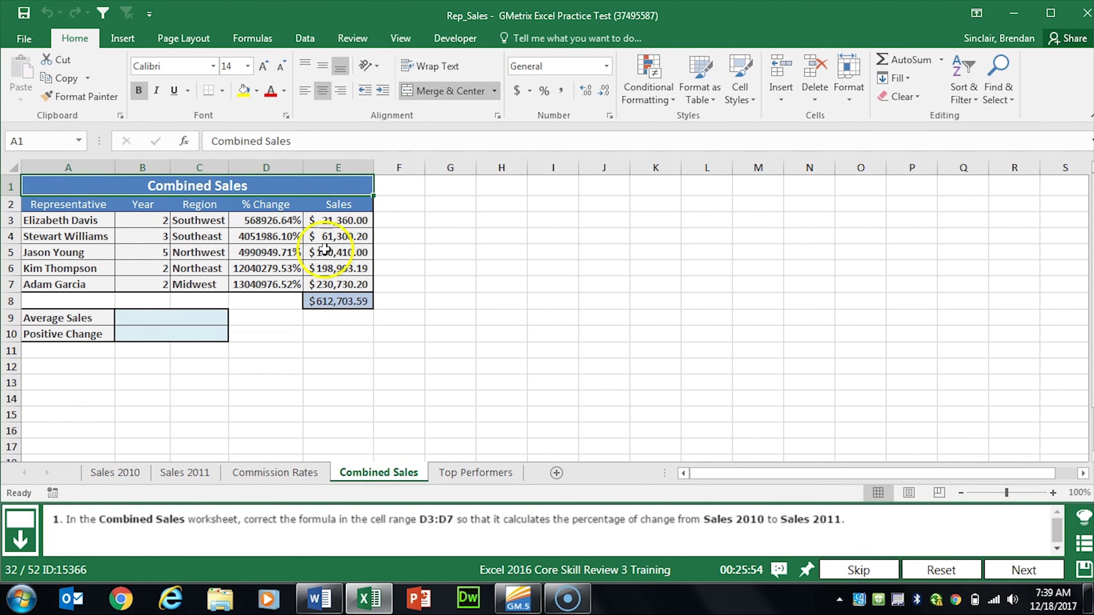
click(253, 215)
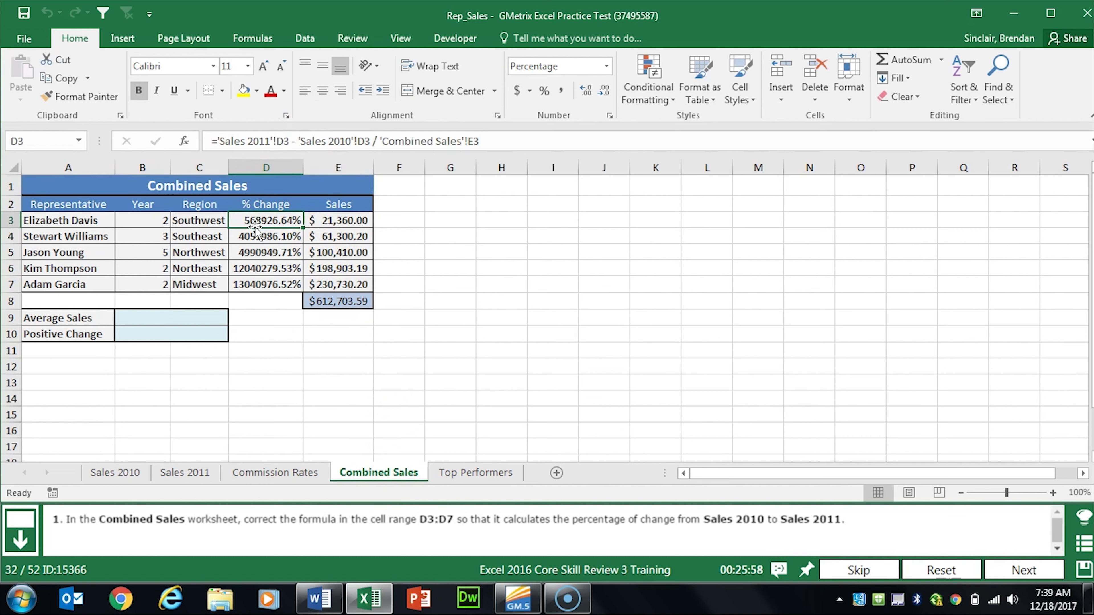
click(215, 144)
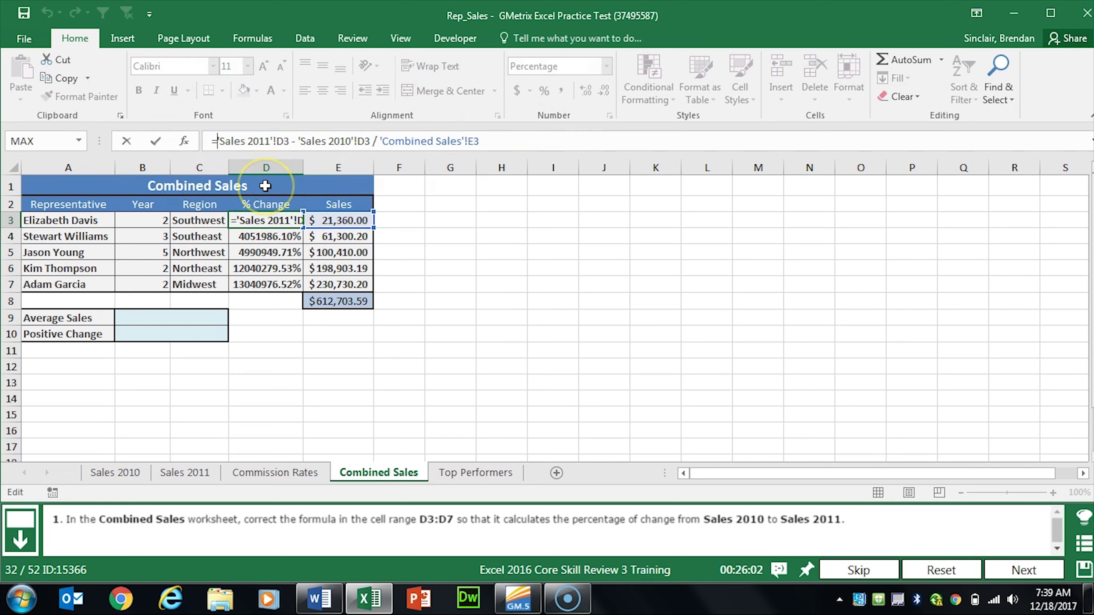
text(()
click(374, 141)
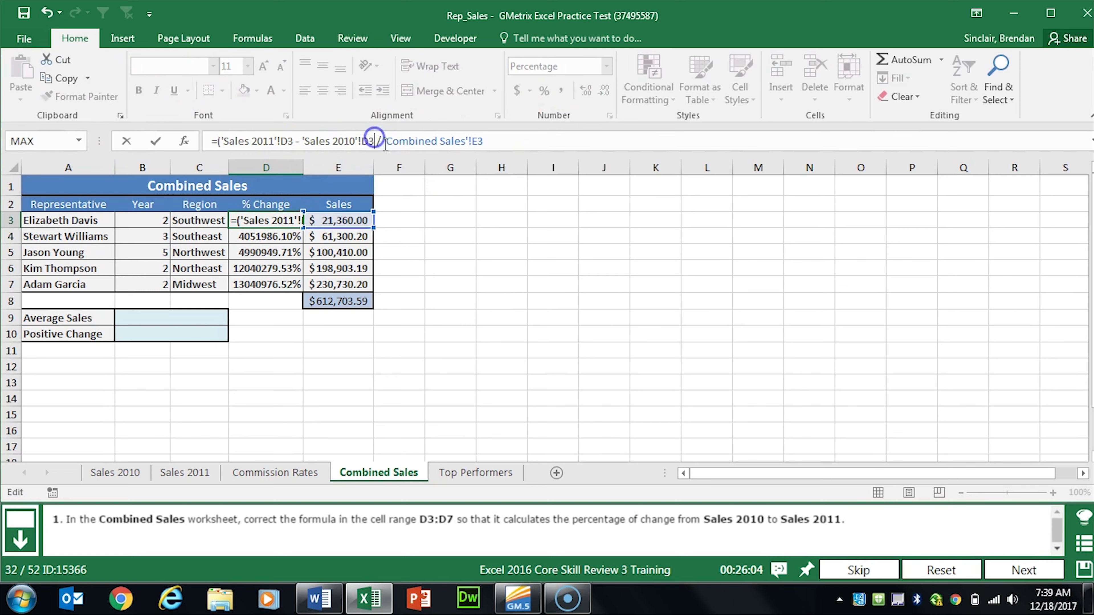
key(Delete)
text())
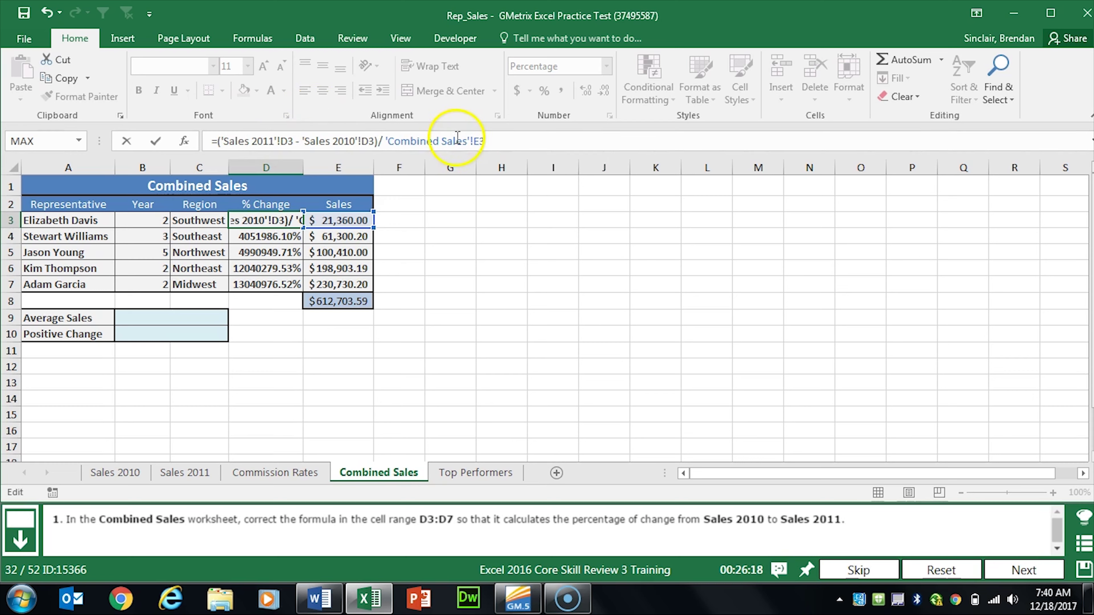
Step: Replace D3's divisor 'Combined Sales'!E3 with 'Sales 2010'!D3, giving -63.69%
drag(498, 144, 383, 144)
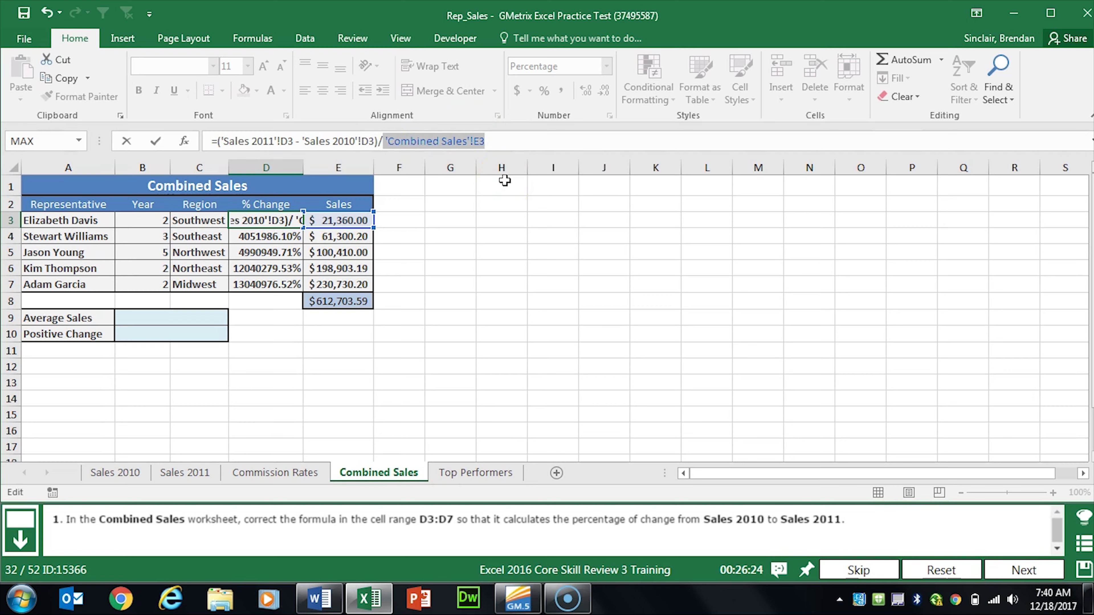
key(BackSpace)
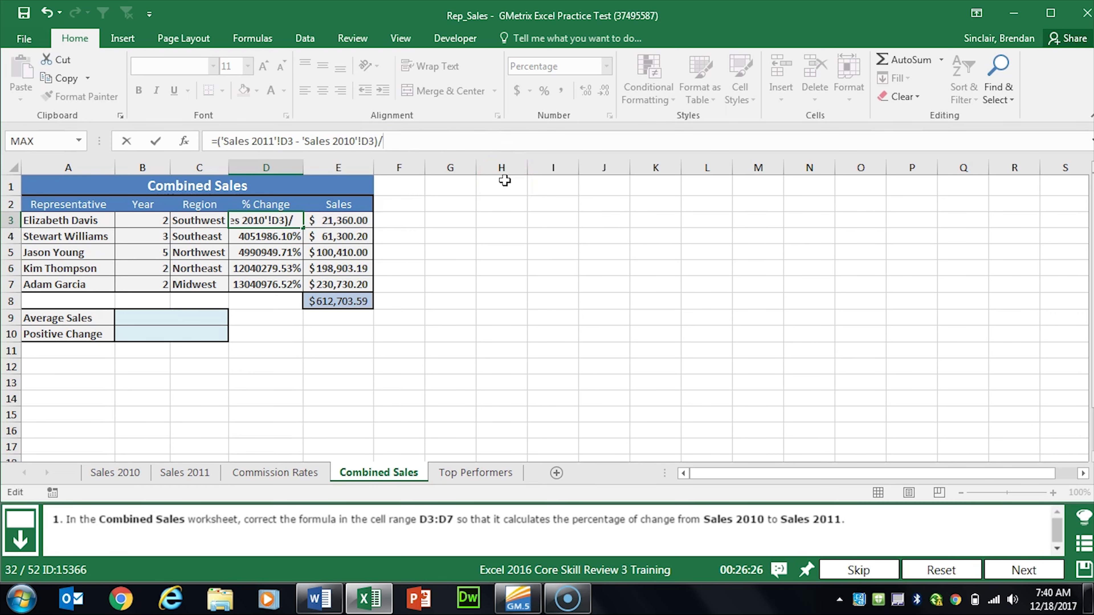
click(115, 473)
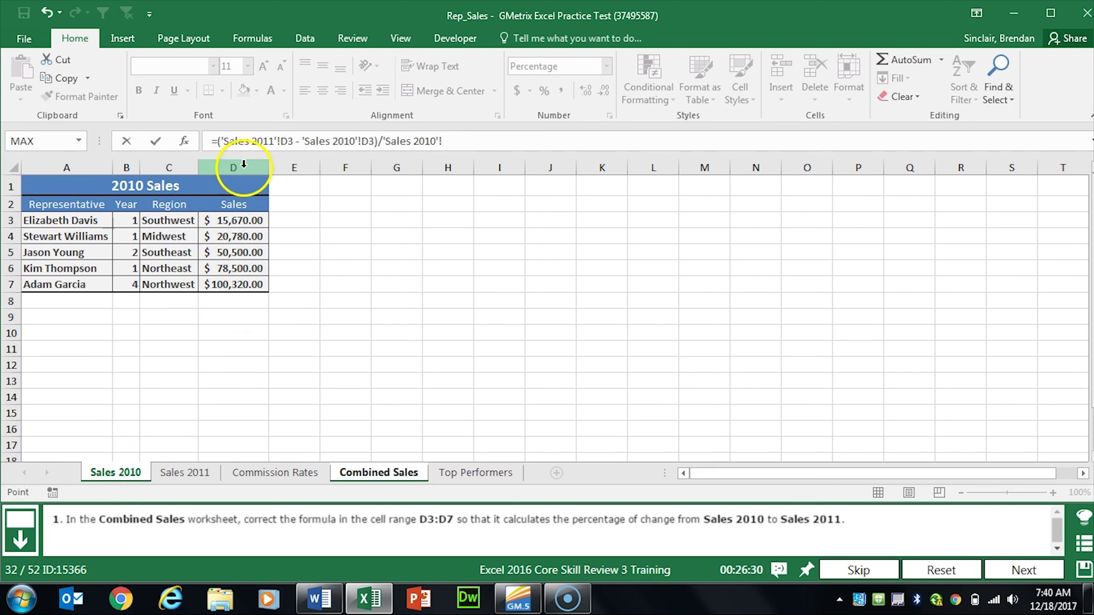
click(232, 221)
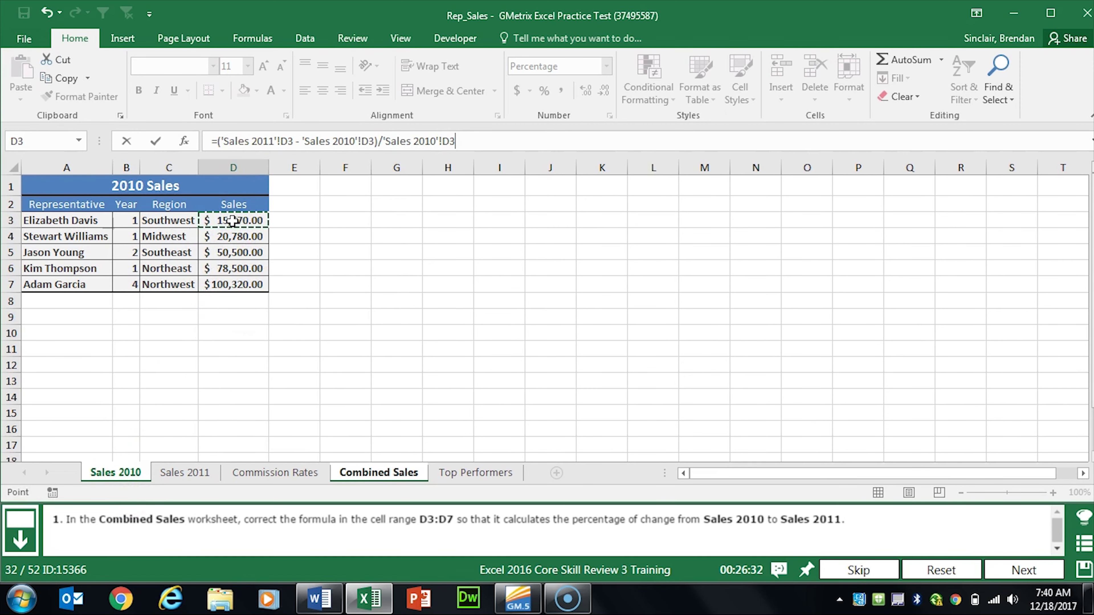
key(Return)
click(267, 236)
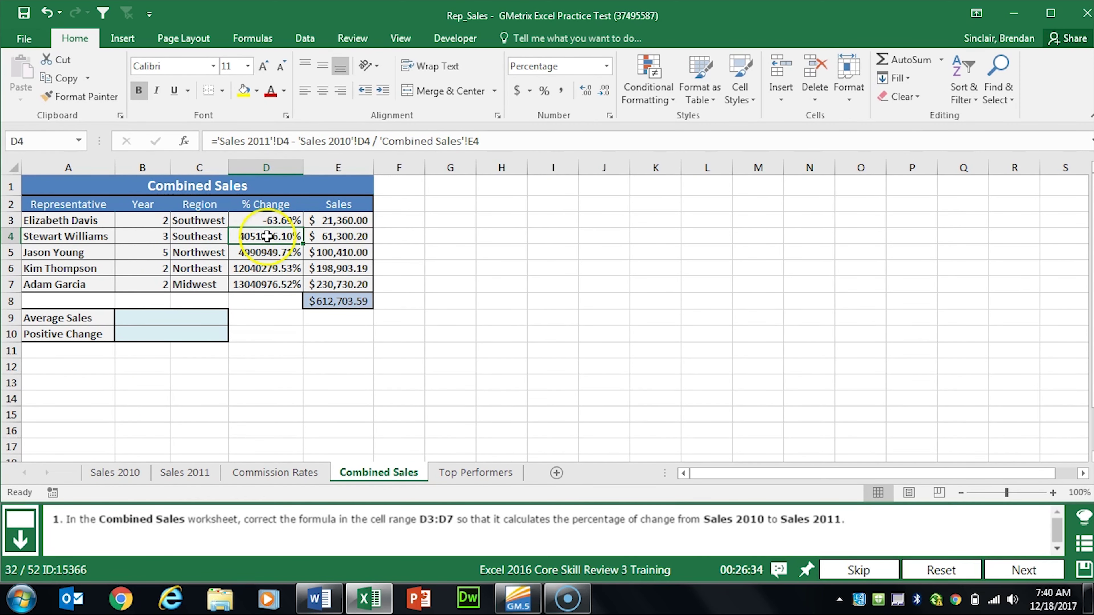
Step: Review the corrected D3 formula and the other % Change formulas in column D
click(275, 220)
key(Down)
key(Down)
key(Down)
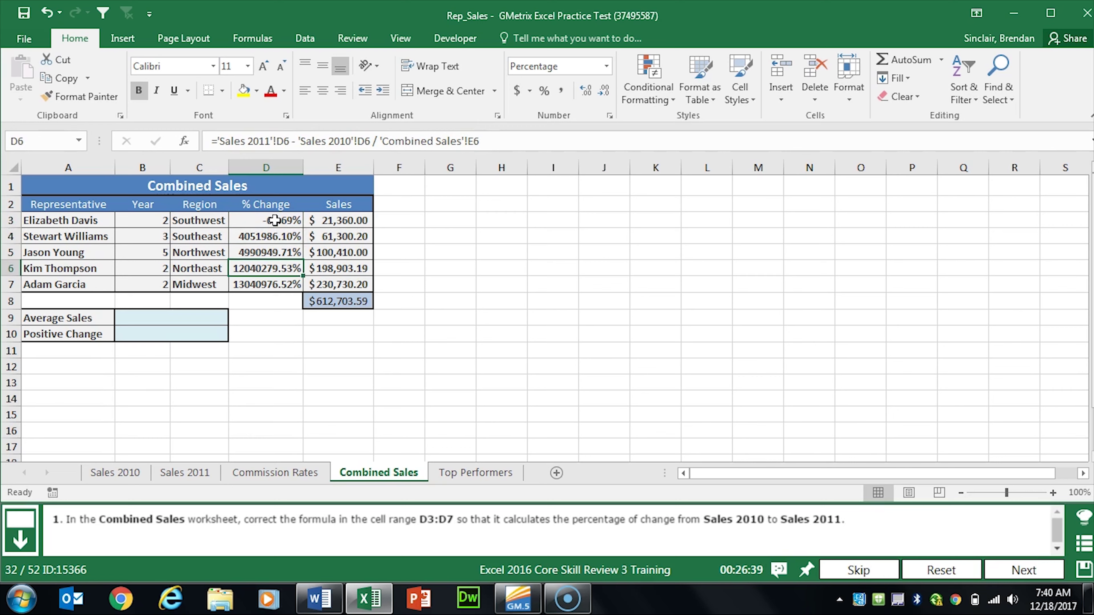
key(Down)
key(Up)
key(Up)
key(Up)
click(274, 221)
key(Down)
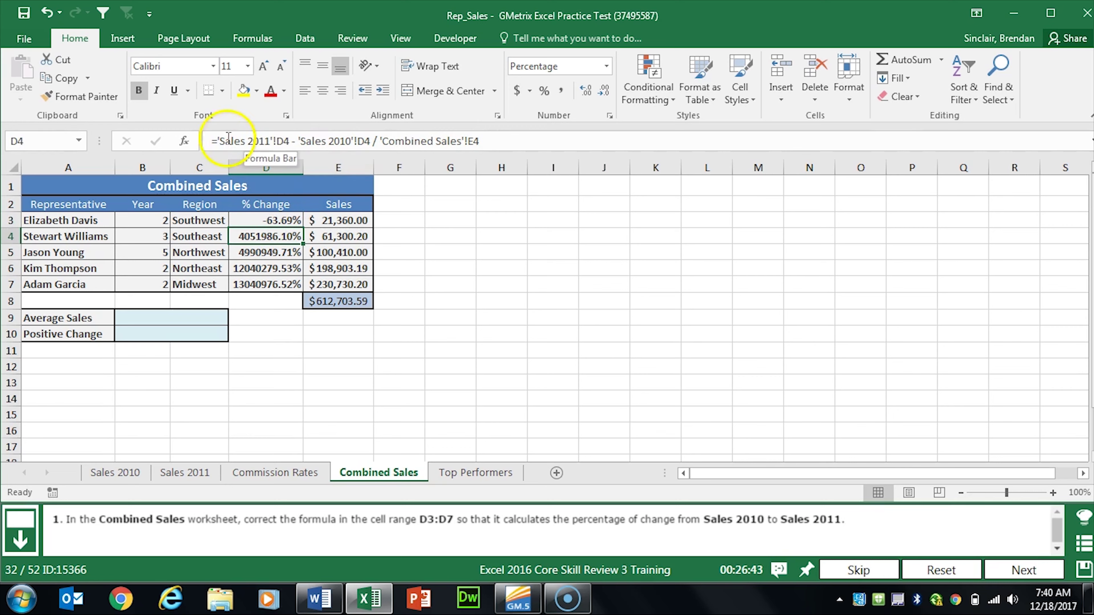
Step: Fix D4 to divide the parenthesized sales difference by 'Sales 2010'!D4 instead of Combined Sales E4
click(218, 141)
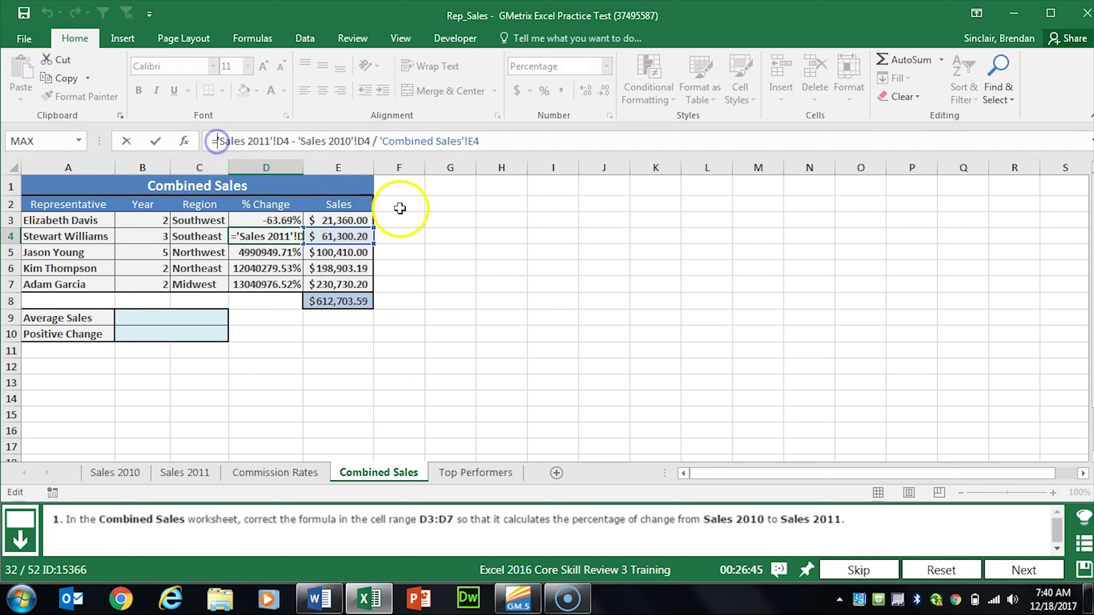
text(()
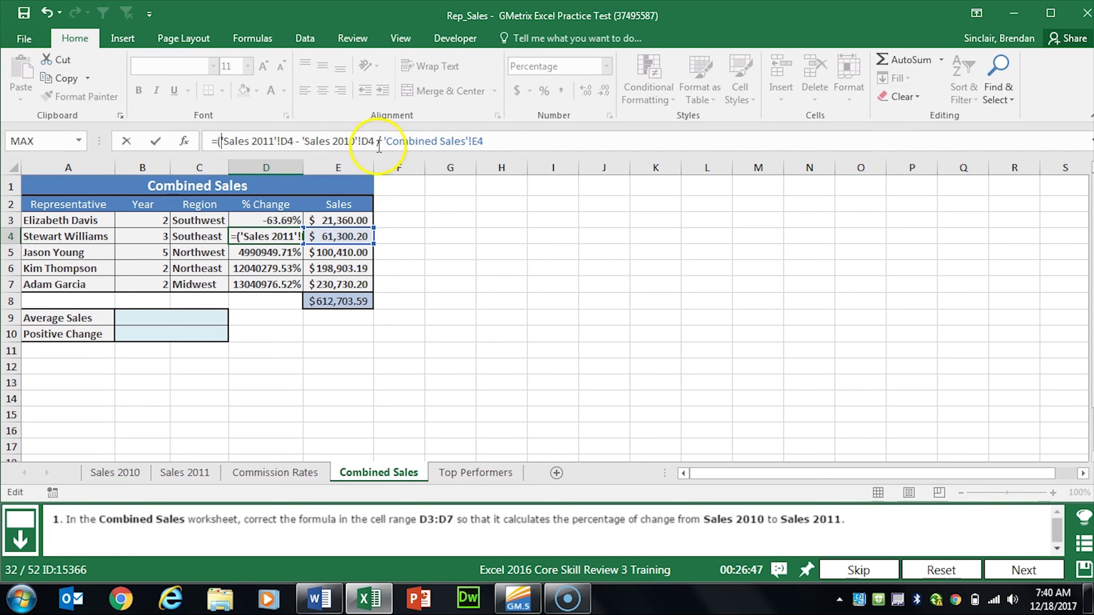
click(378, 146)
key(BackSpace)
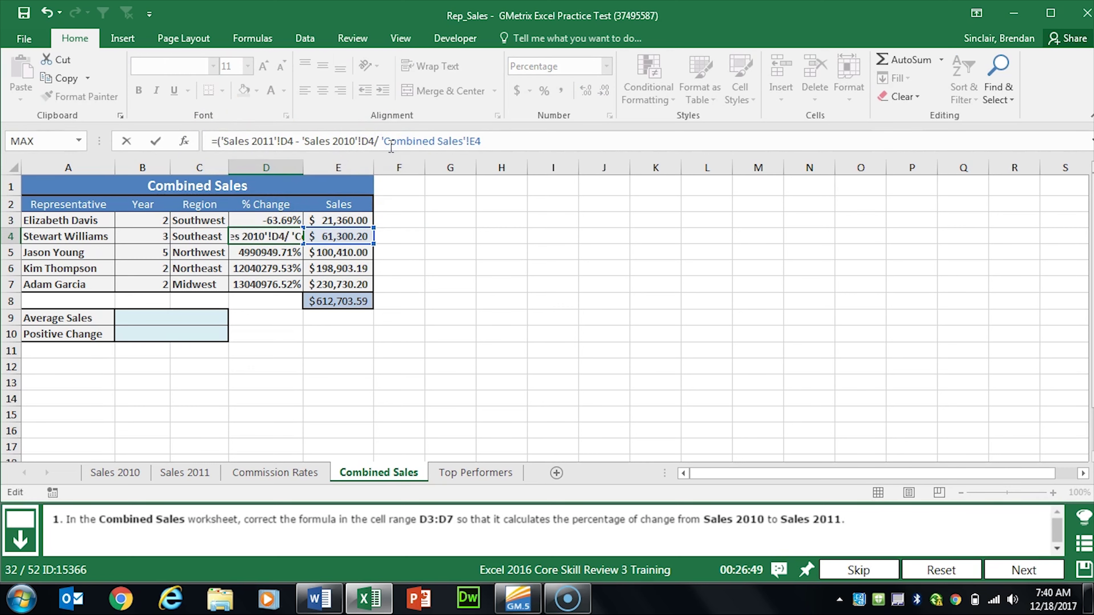
text())
drag(466, 143, 396, 146)
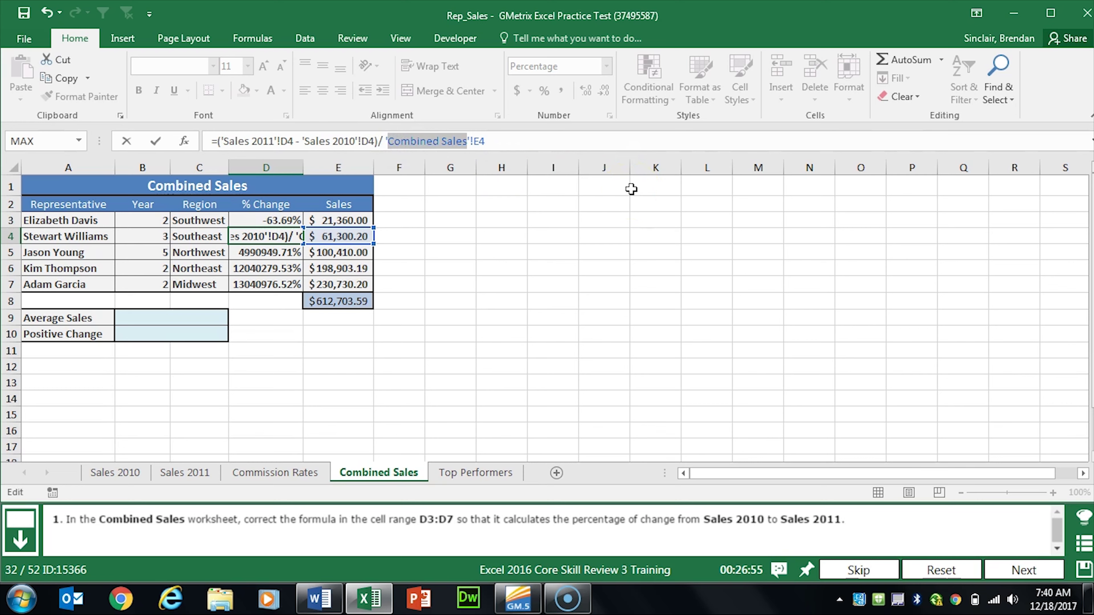
text(Sales)
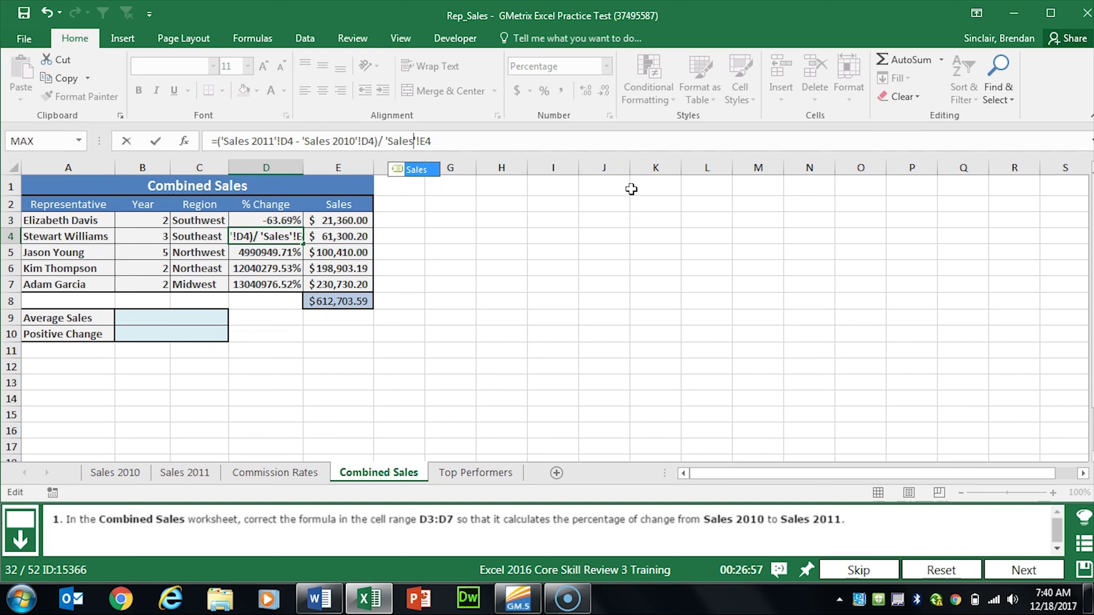
text( 2010)
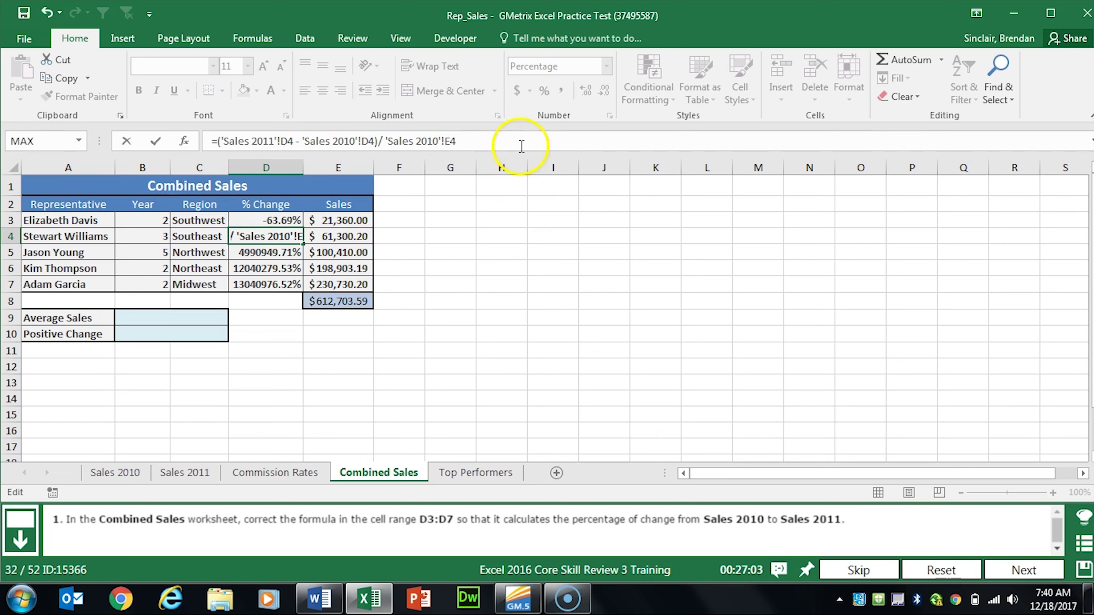
click(451, 141)
key(BackSpace)
text(D)
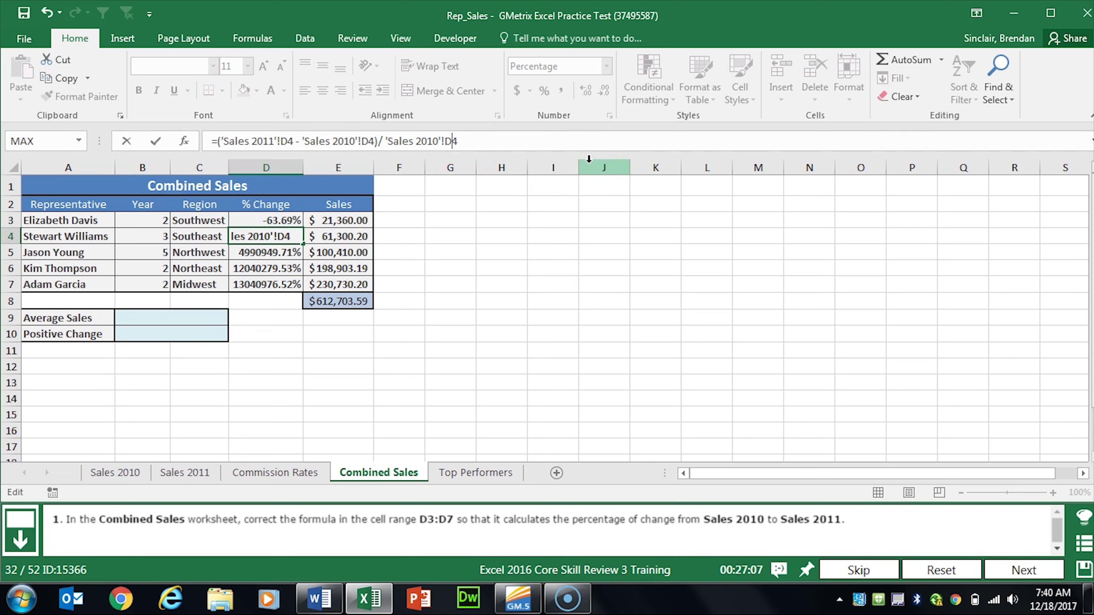
key(Return)
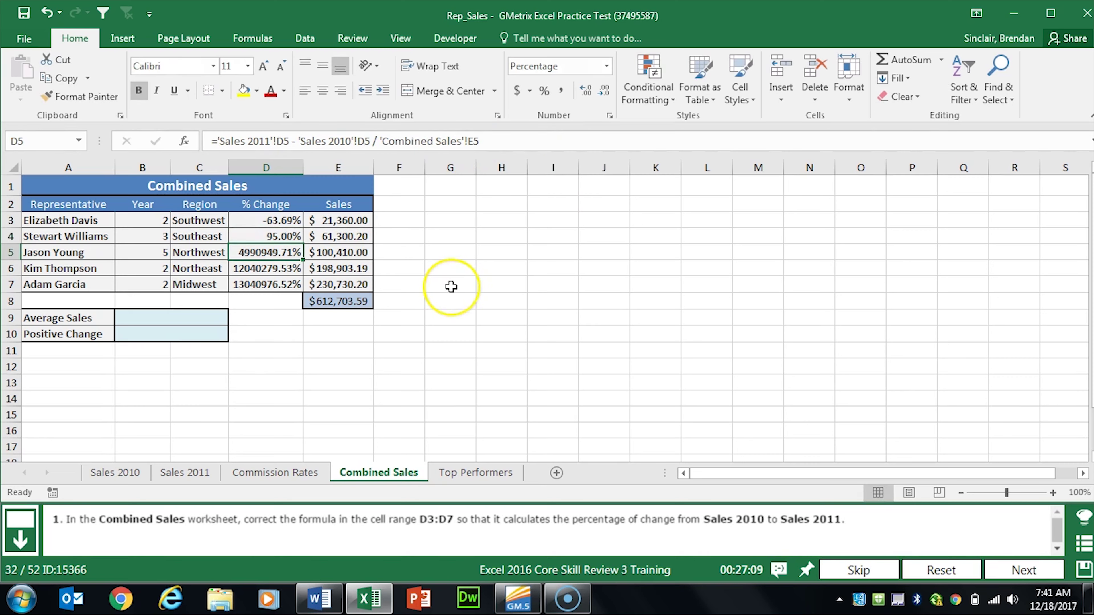
Step: Fill D4's corrected formula down through D7
click(258, 236)
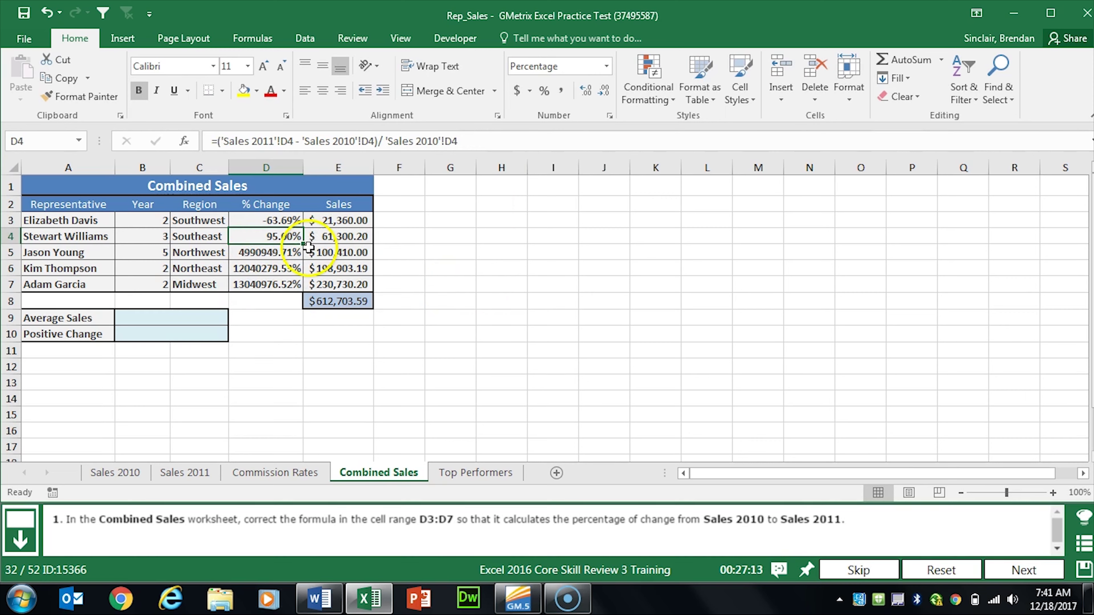
drag(305, 244, 305, 244)
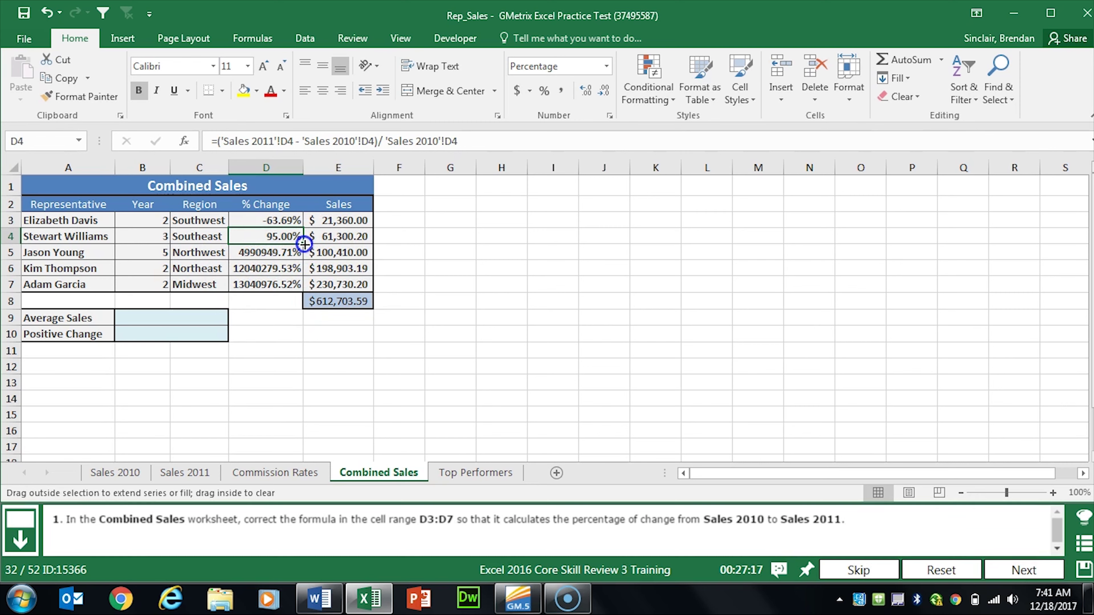
drag(304, 244, 304, 290)
click(283, 251)
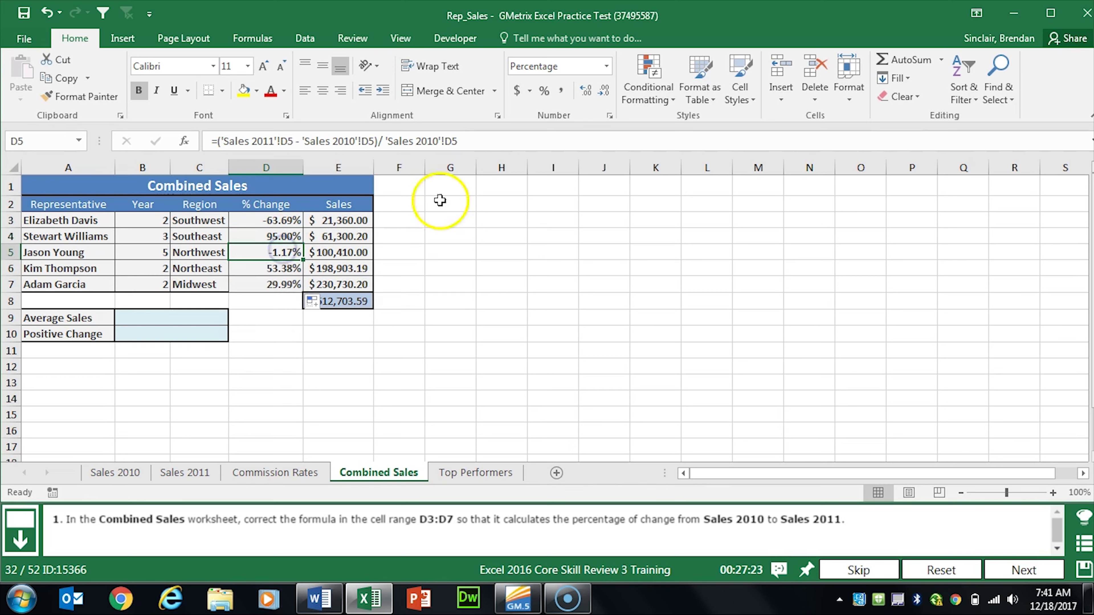
Step: Check D5:D7 results (-1.17%, 53.38%, 29.99%) and advance to the next task
click(271, 268)
click(285, 284)
click(271, 251)
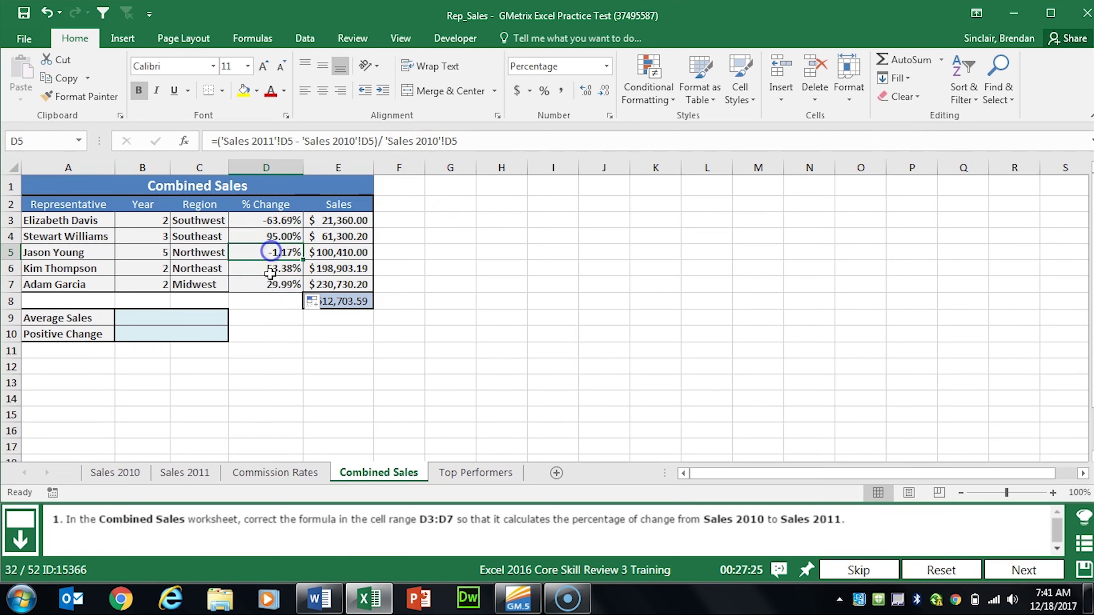
click(271, 268)
click(274, 284)
click(276, 252)
click(276, 284)
click(276, 221)
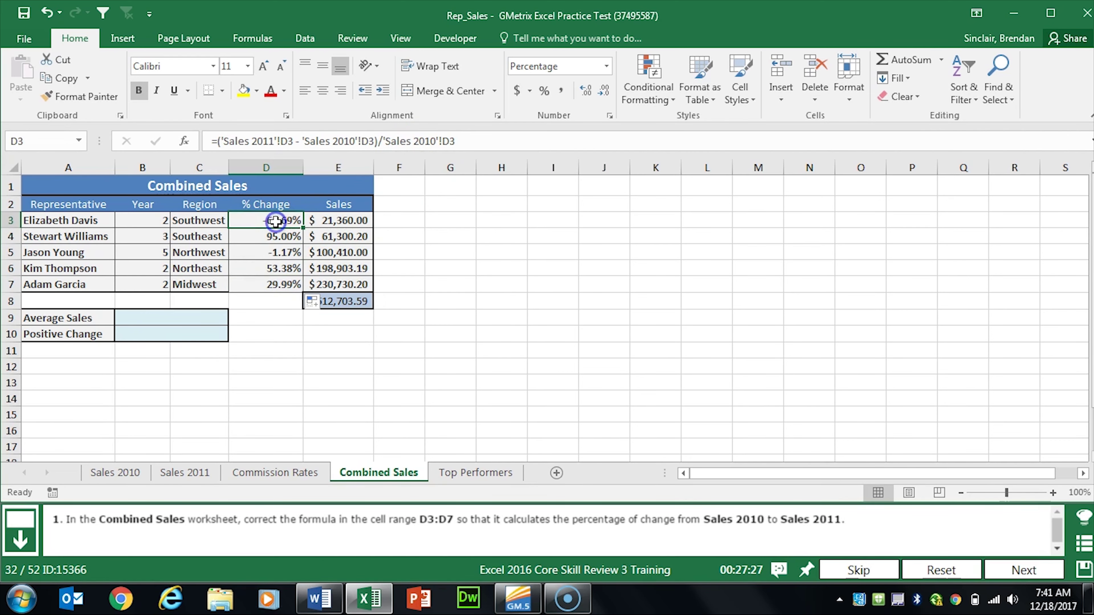
click(1016, 570)
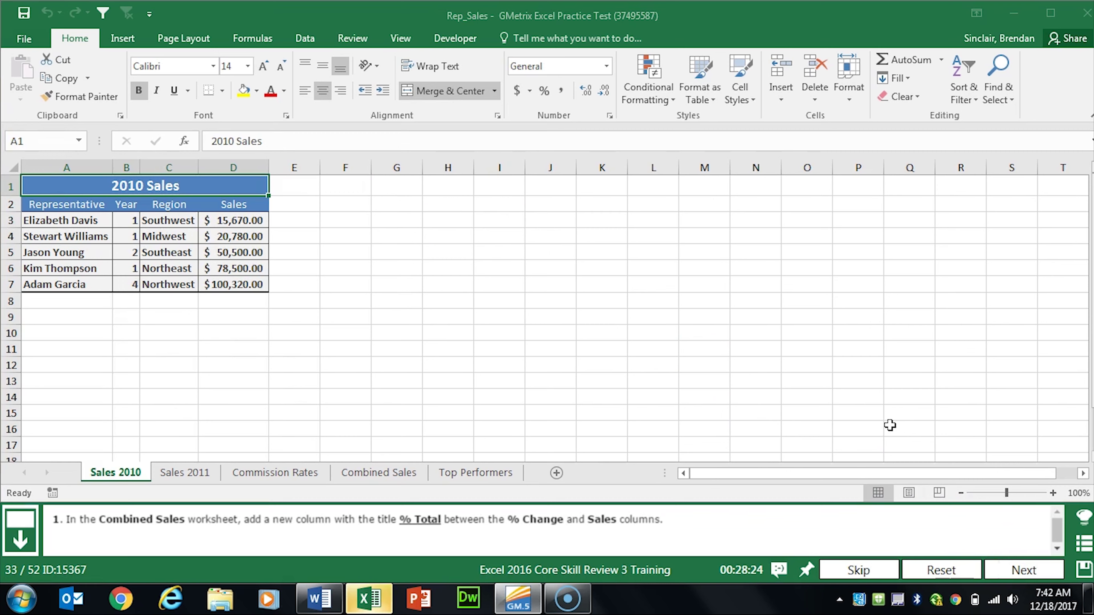
Step: Insert a blank column E before Sales on Combined Sales, head it '% Total', and advance
click(753, 391)
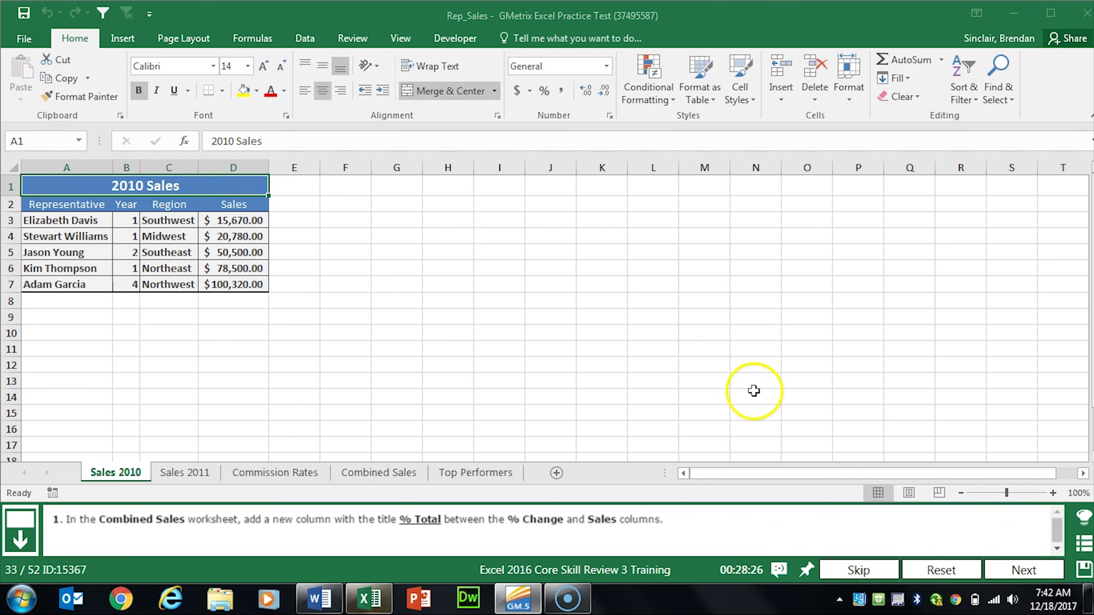
click(388, 473)
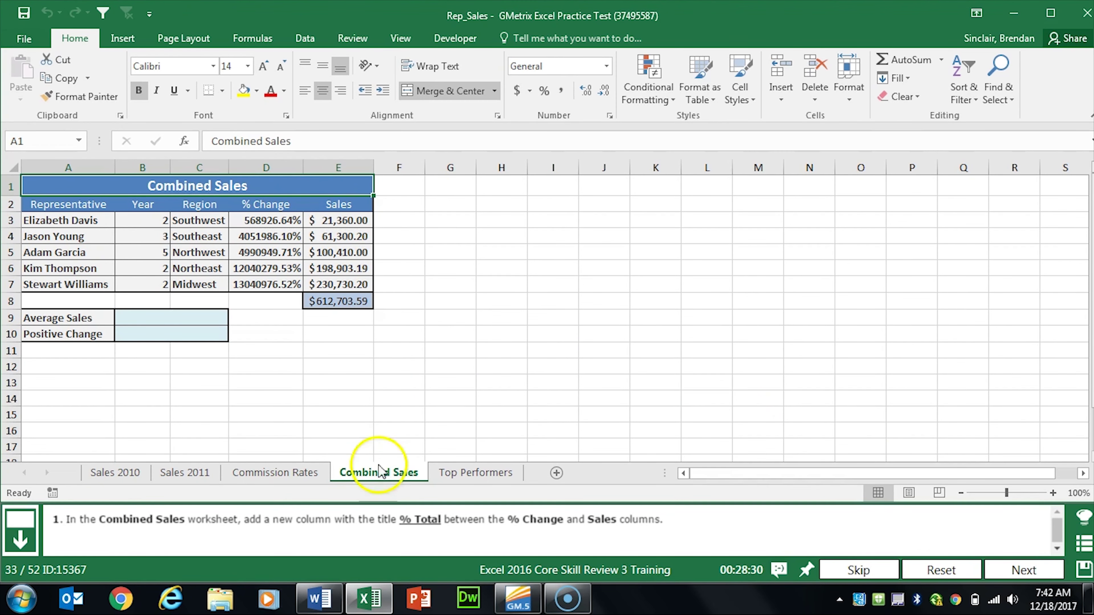
click(358, 167)
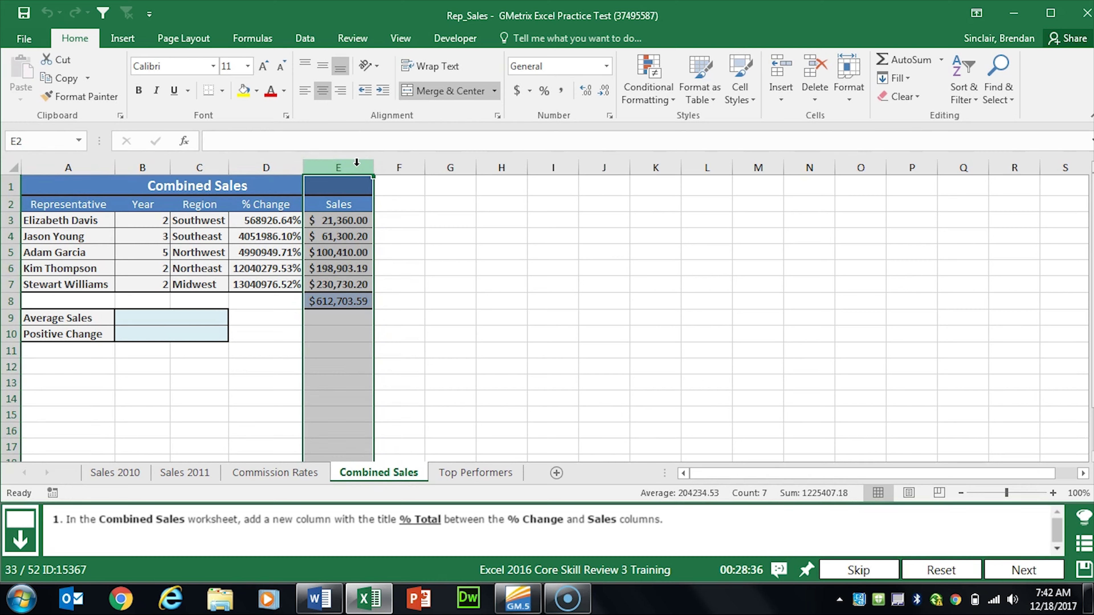
right_click(357, 165)
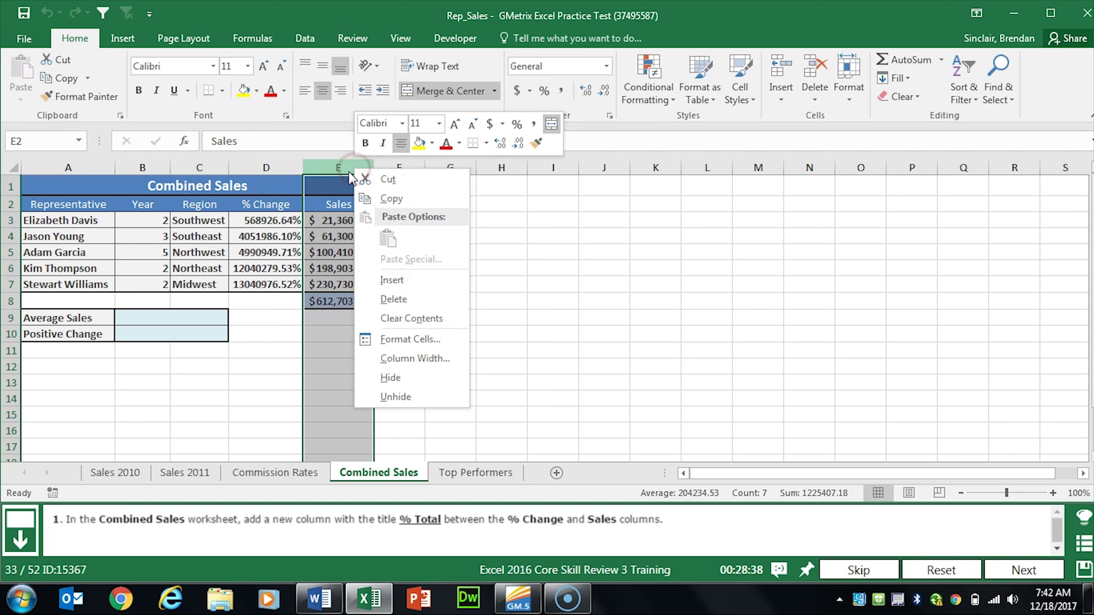
click(404, 282)
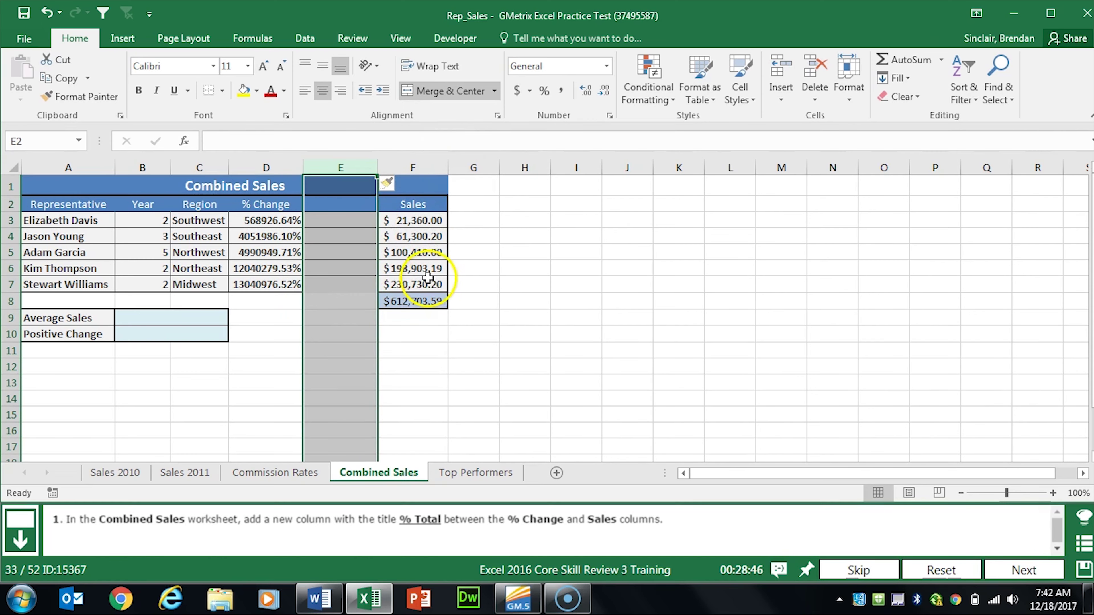
click(340, 204)
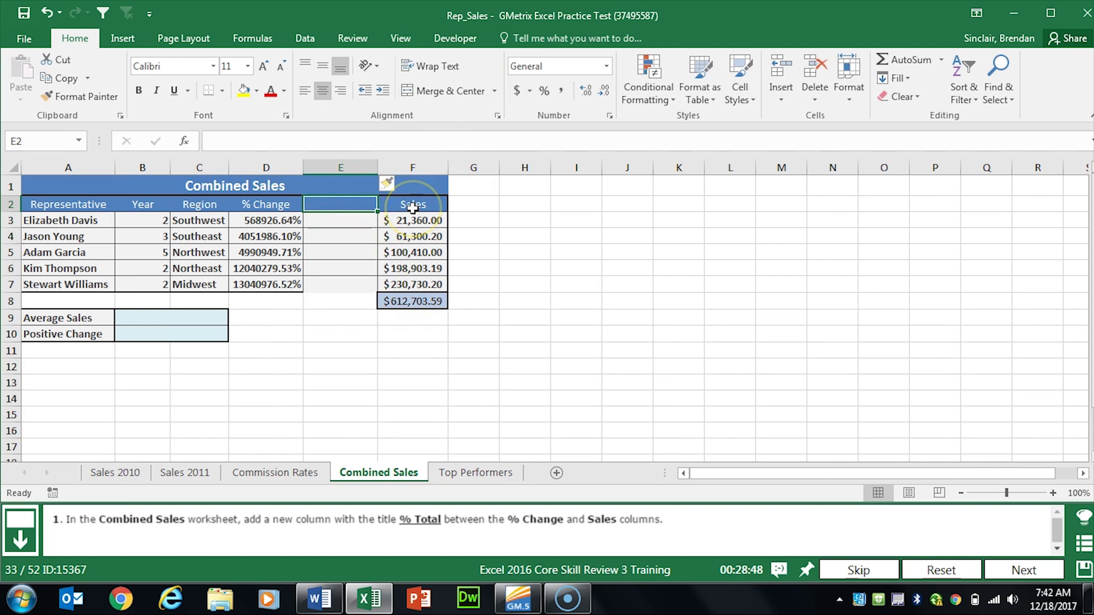
text(% Total)
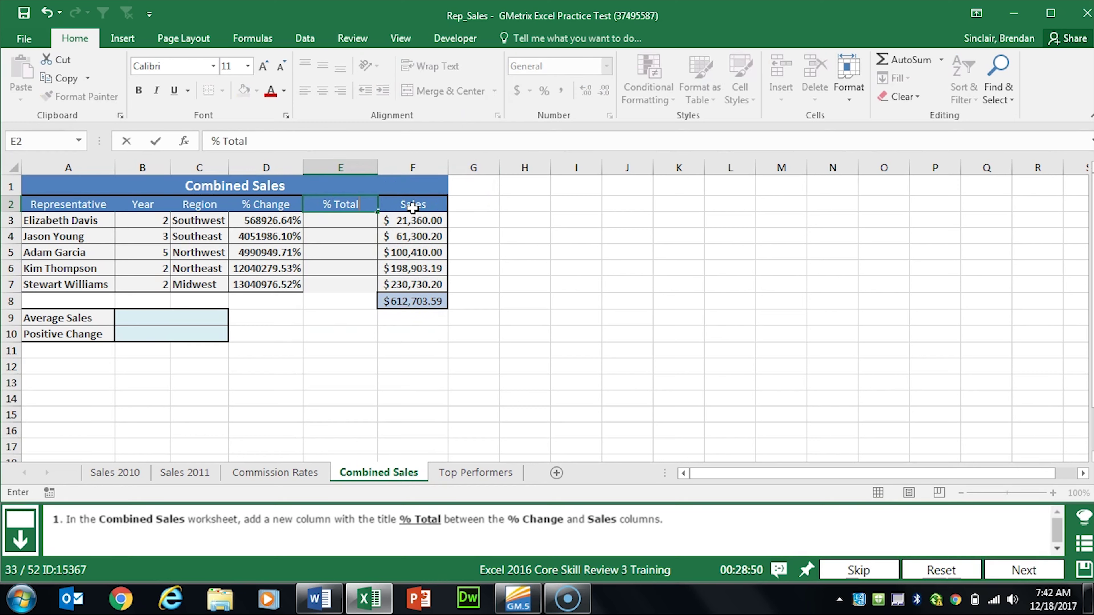
key(Return)
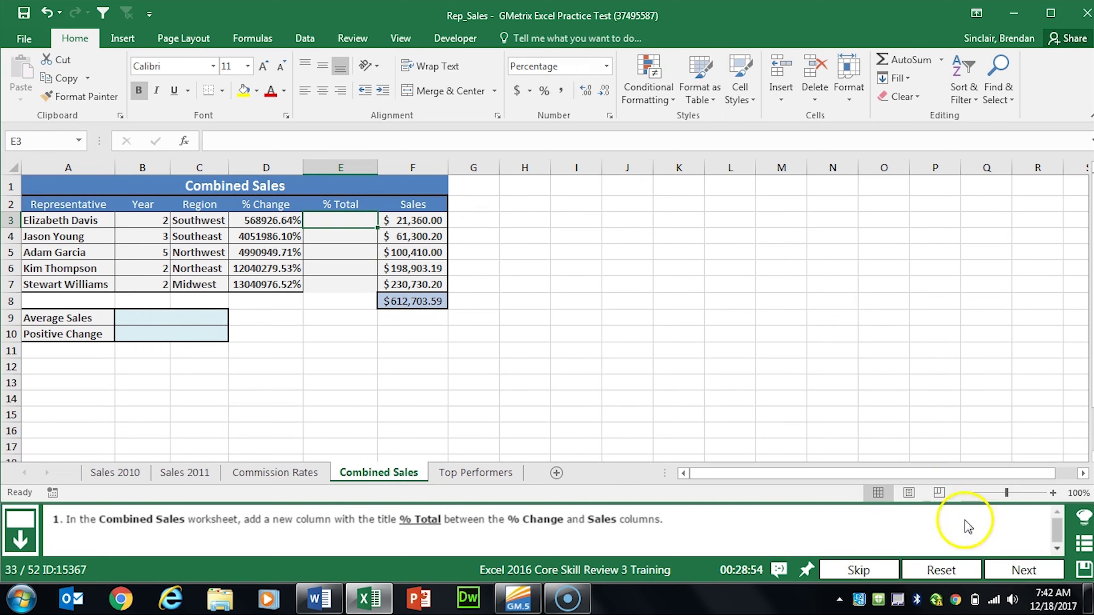
click(1006, 571)
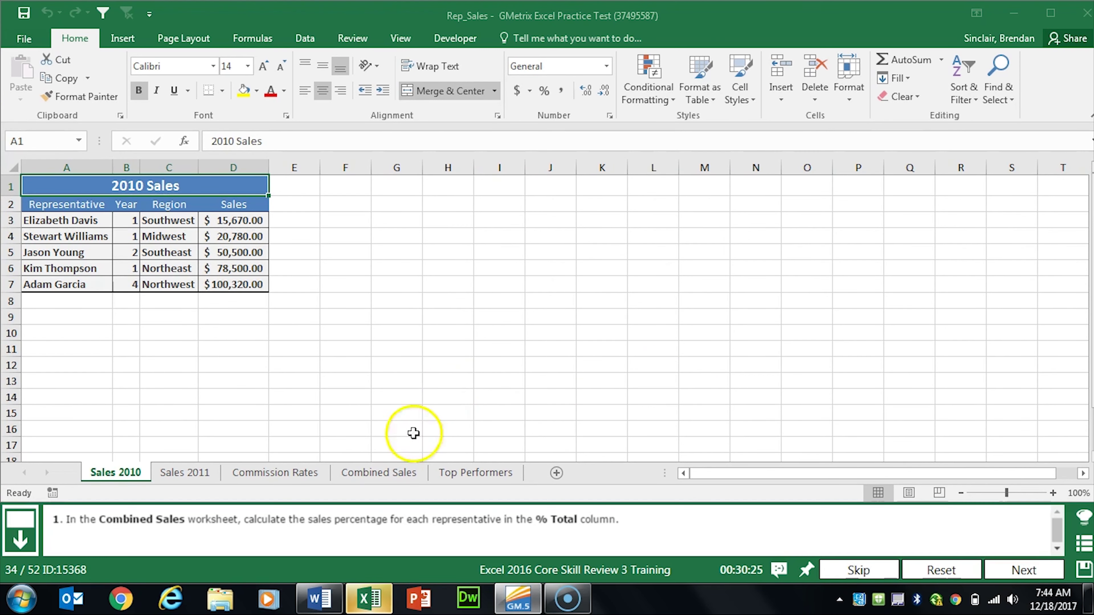
Step: Start the first % Total formula in Combined Sales F3 as =E3/E8
click(379, 472)
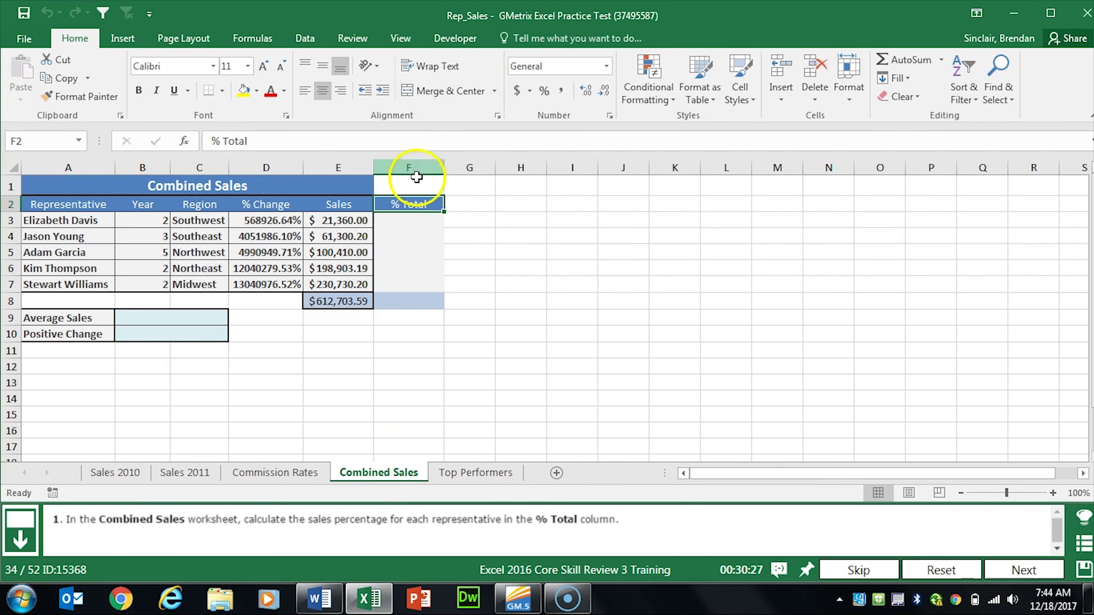
click(409, 227)
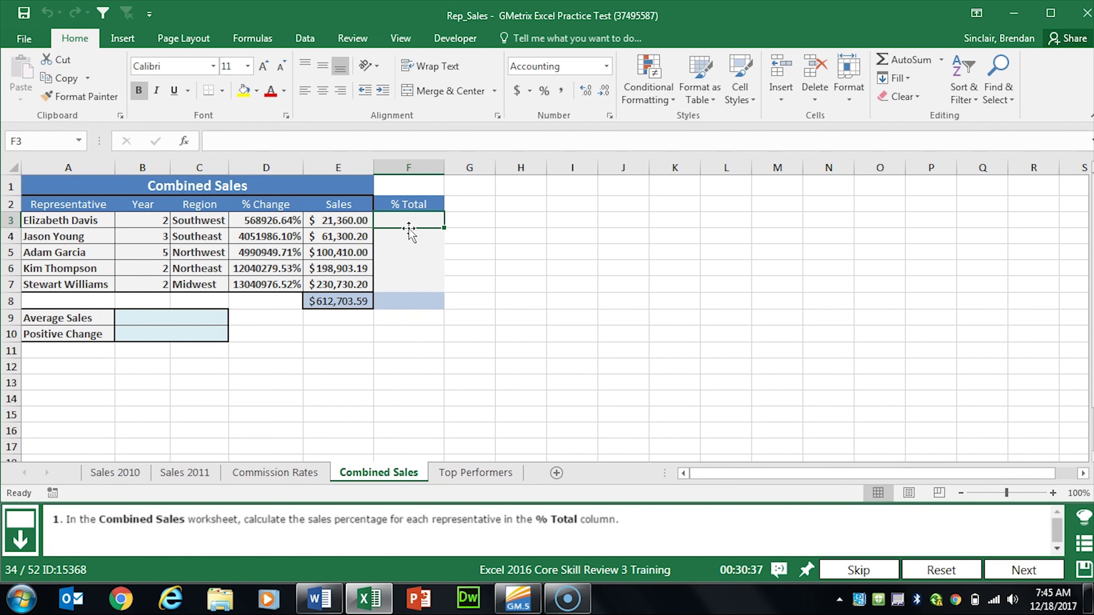
text(=)
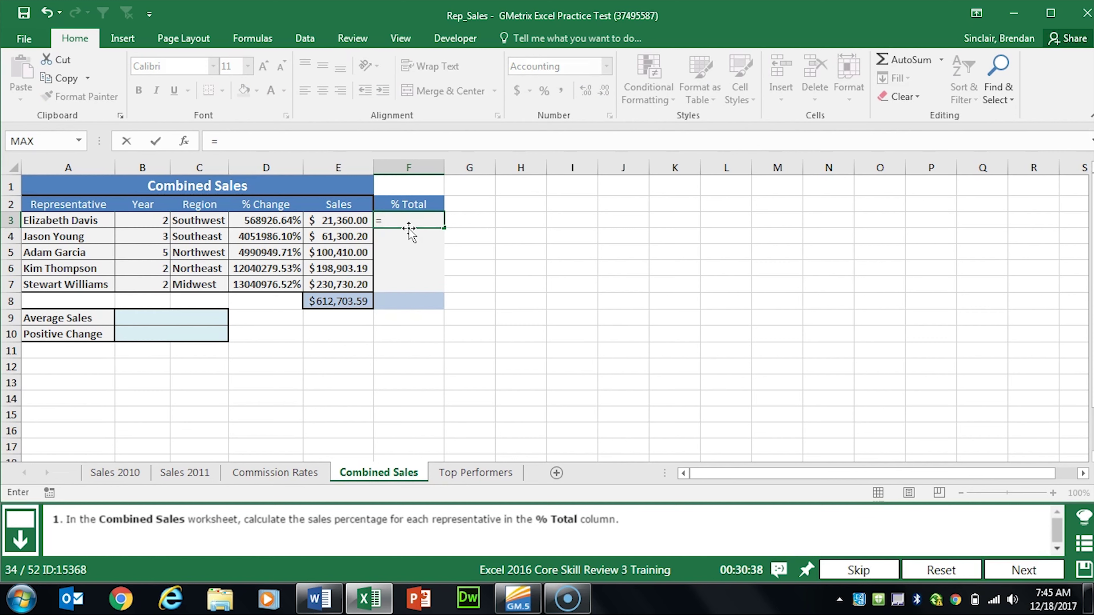
click(342, 222)
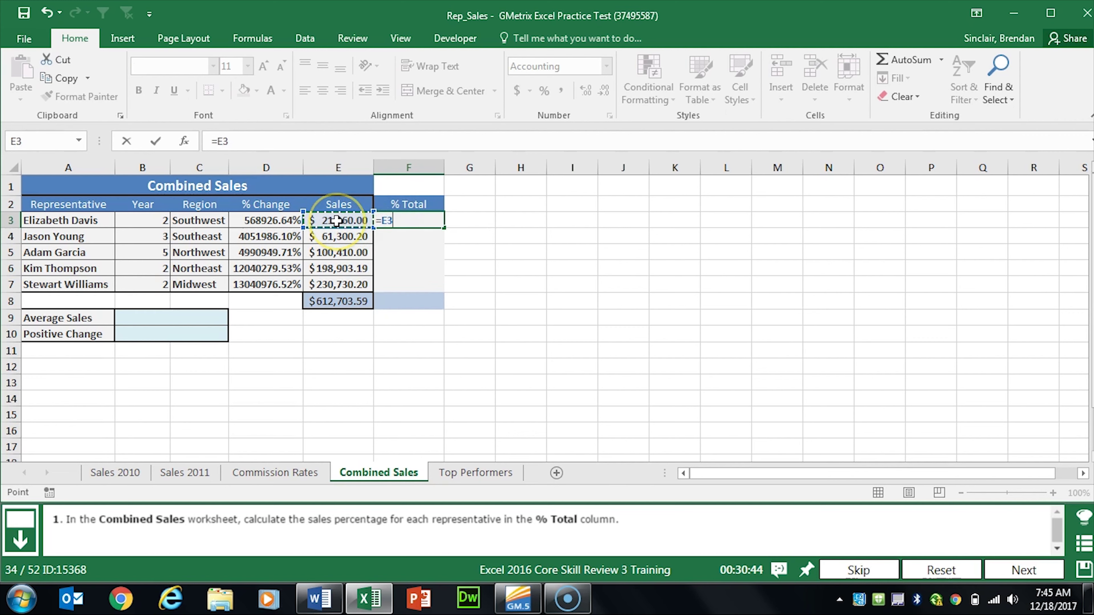
text(/)
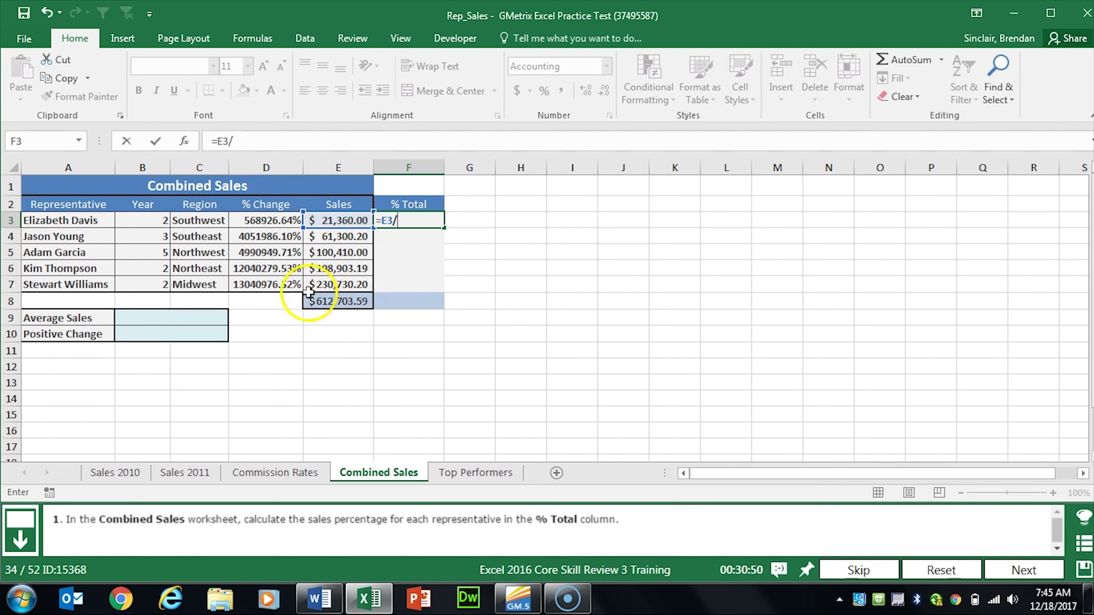
click(348, 304)
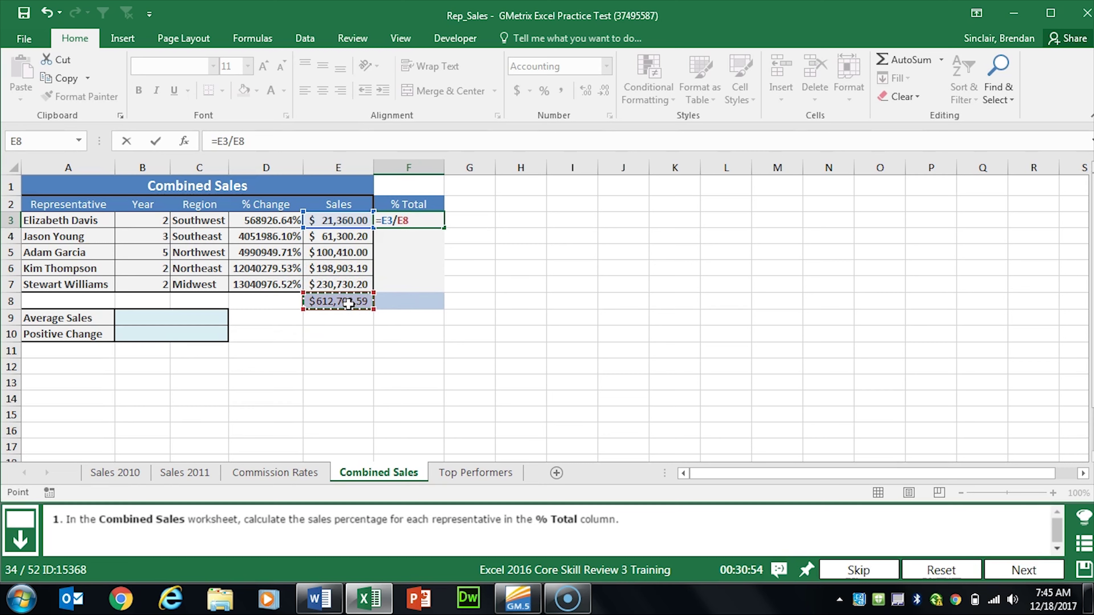
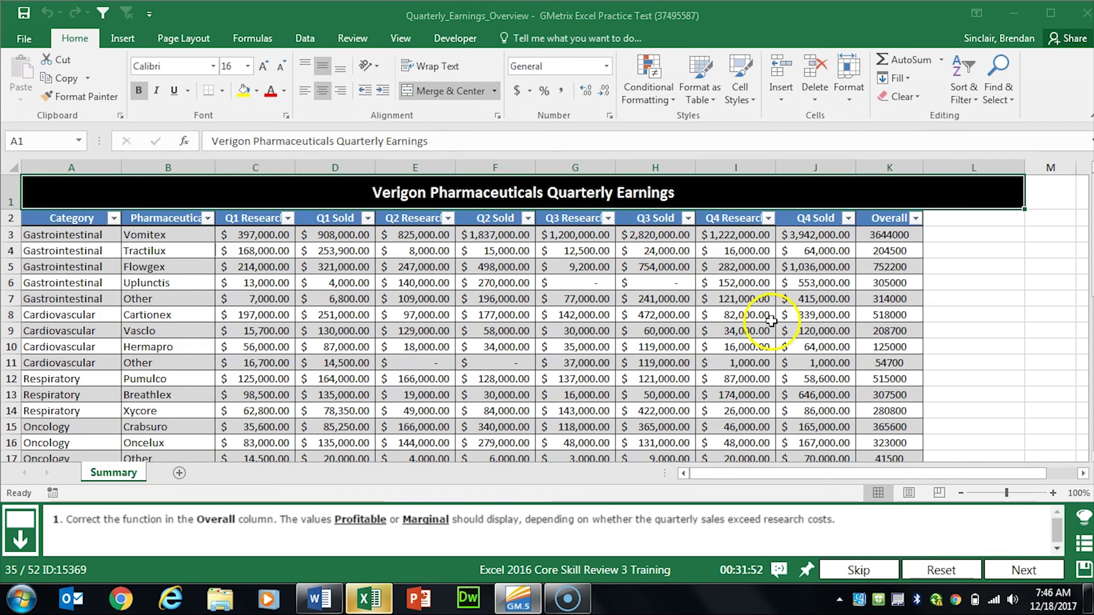
Step: Fix K3's IF formula to test SUM(D,F,H,J)>SUM(C,E,G,I), with "Profitable" and "Marginal" quoted separately
click(891, 236)
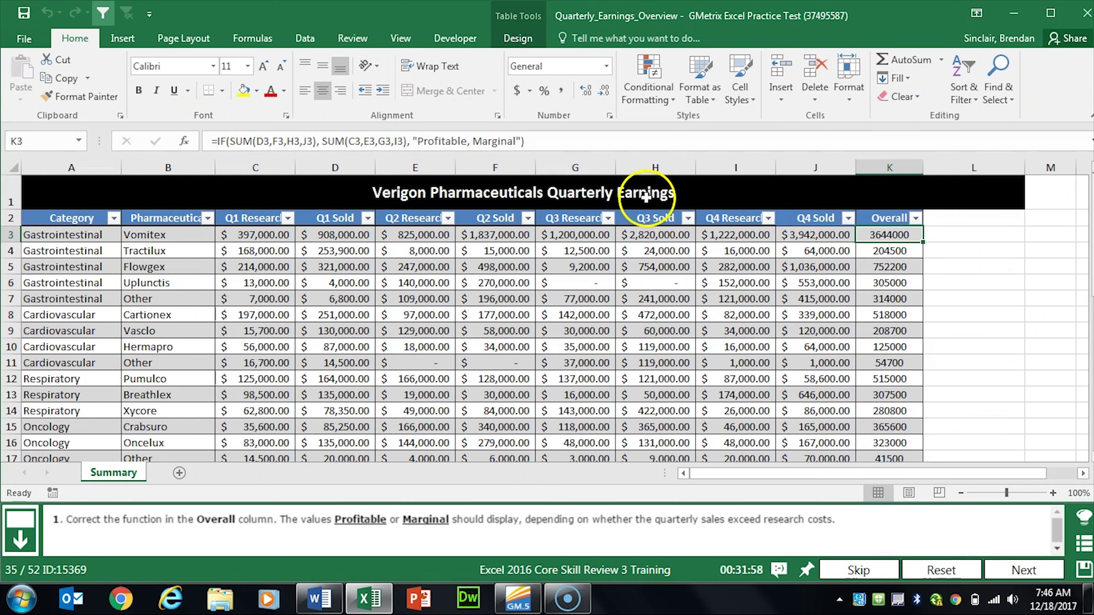
click(317, 142)
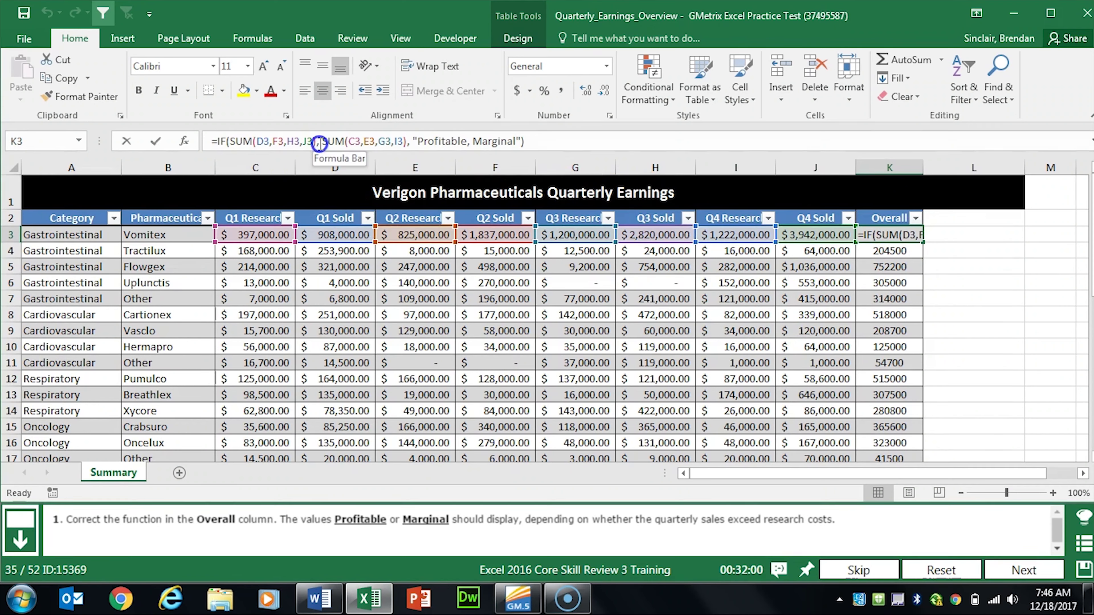
key(Delete)
key(Delete)
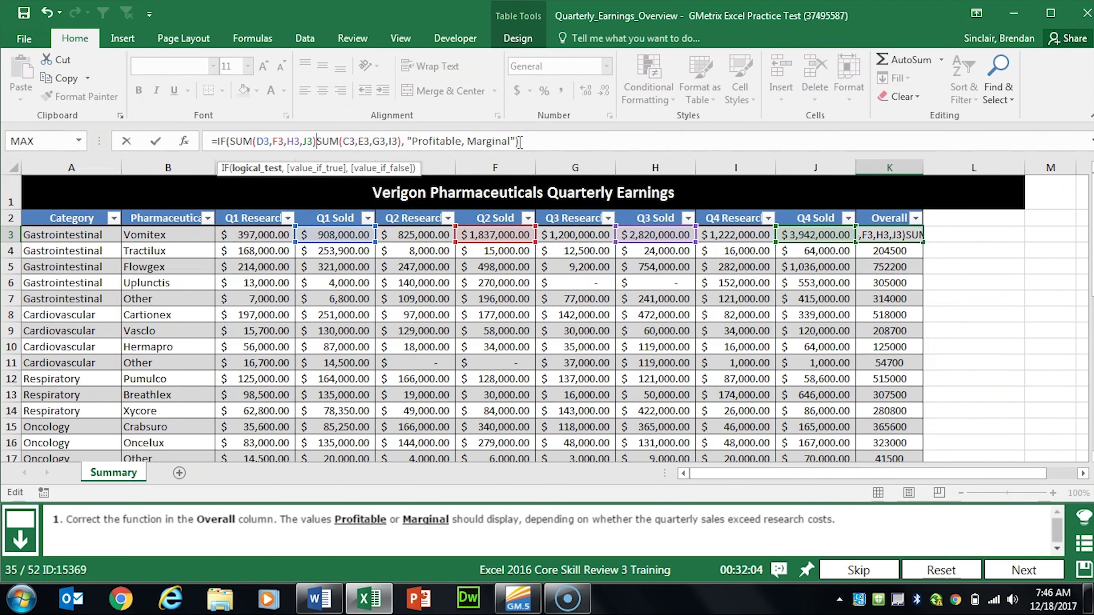
text(>)
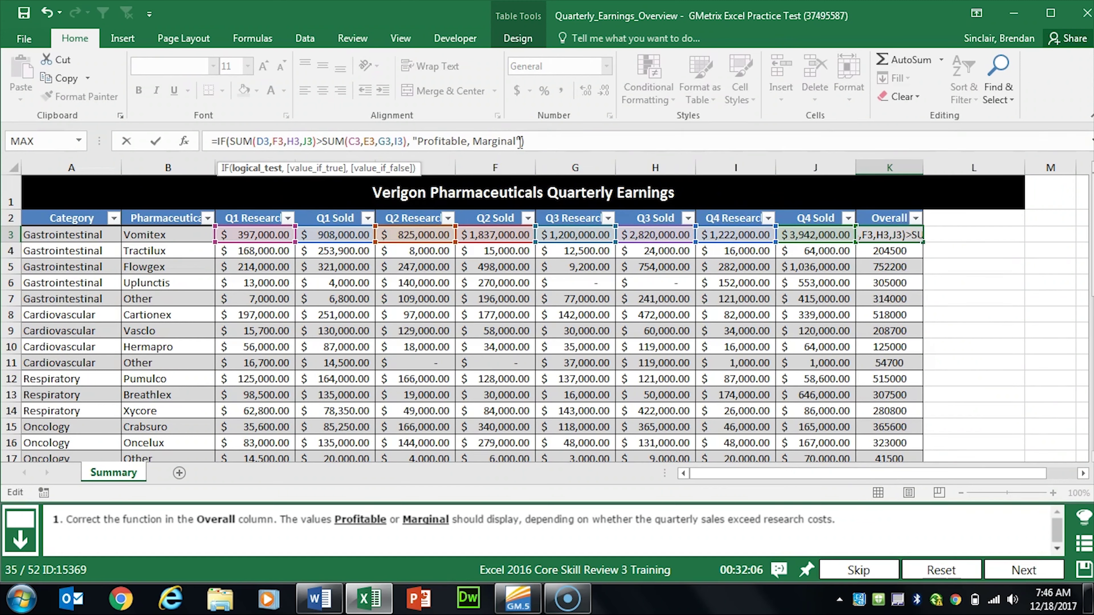
click(467, 141)
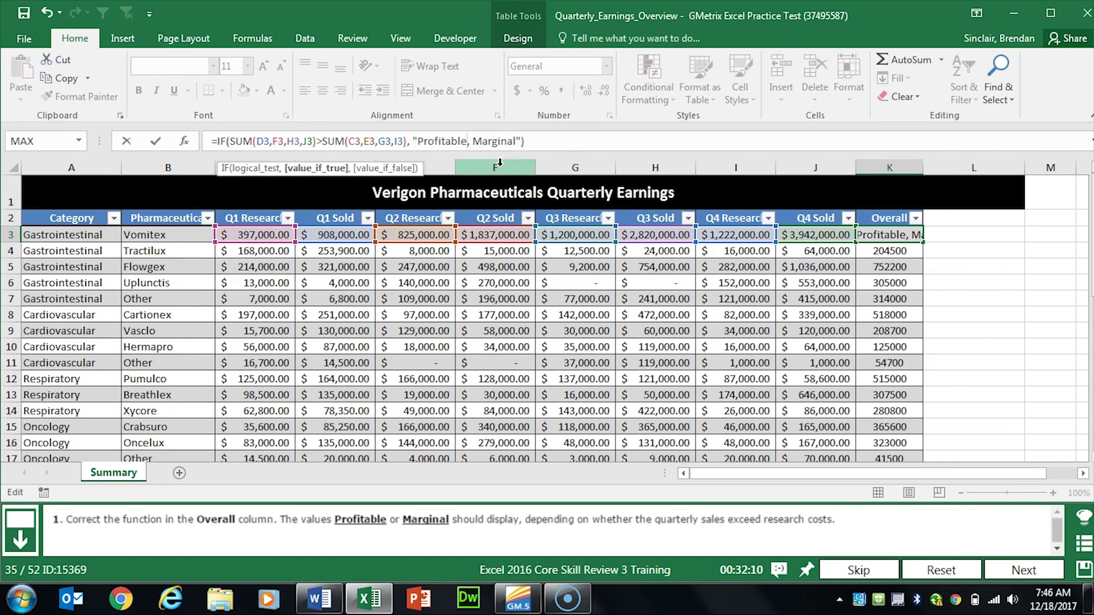
text(")
click(476, 139)
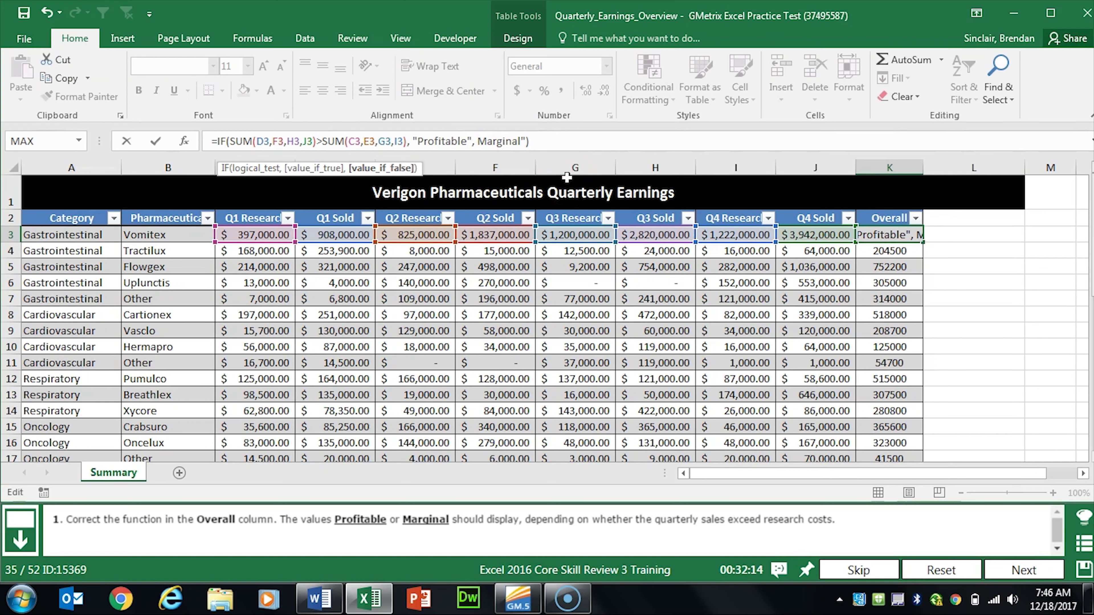
text(")
key(Return)
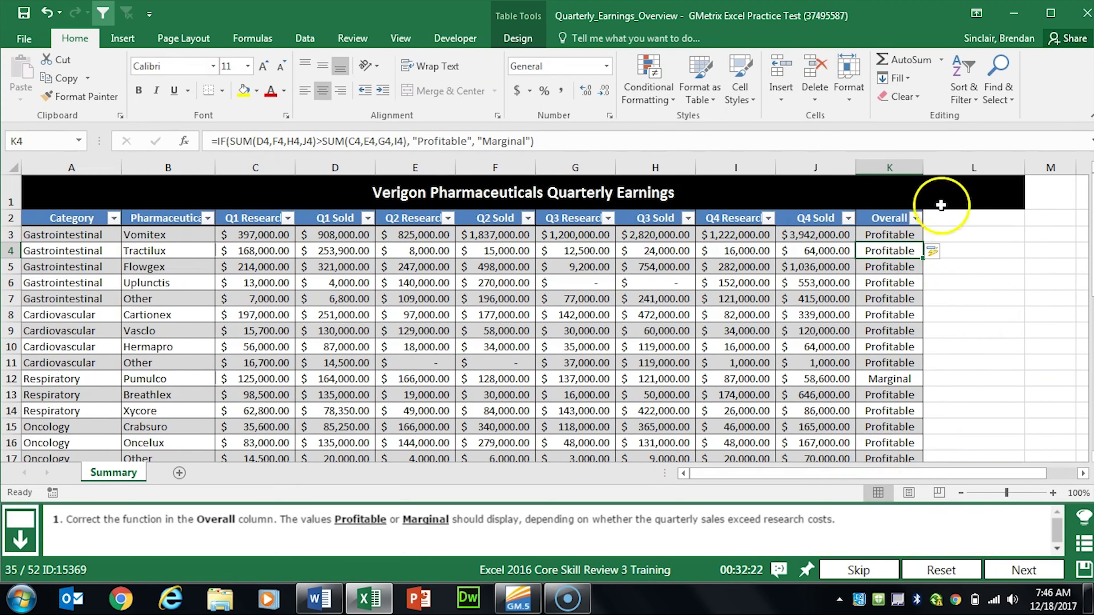
Step: Name Commission Rates A2:C6 'Bonus' through the Name Box, then advance to the next task
click(1010, 579)
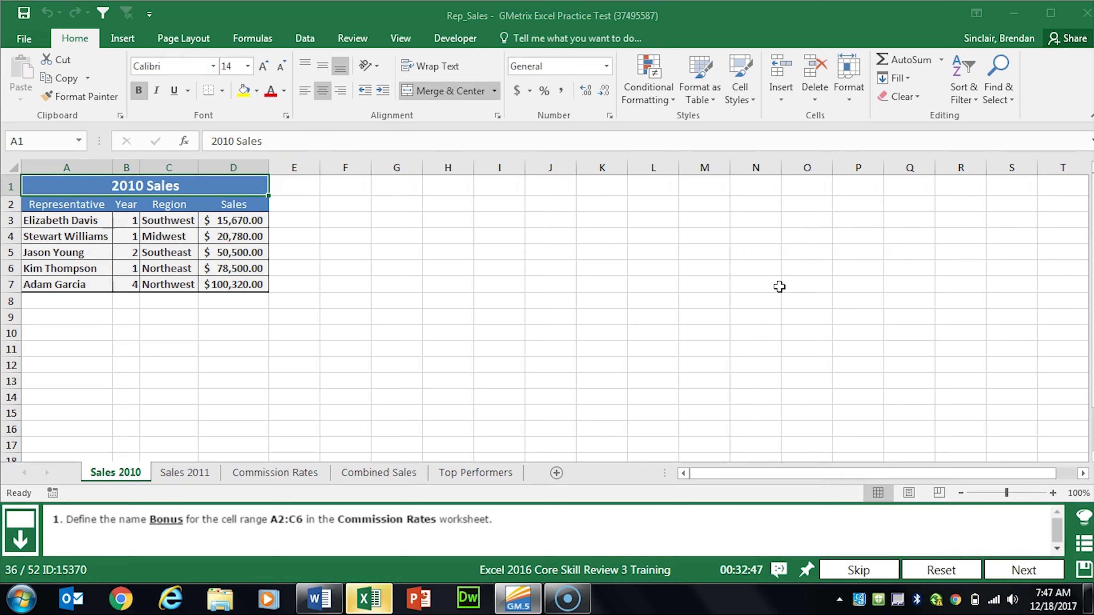
click(274, 475)
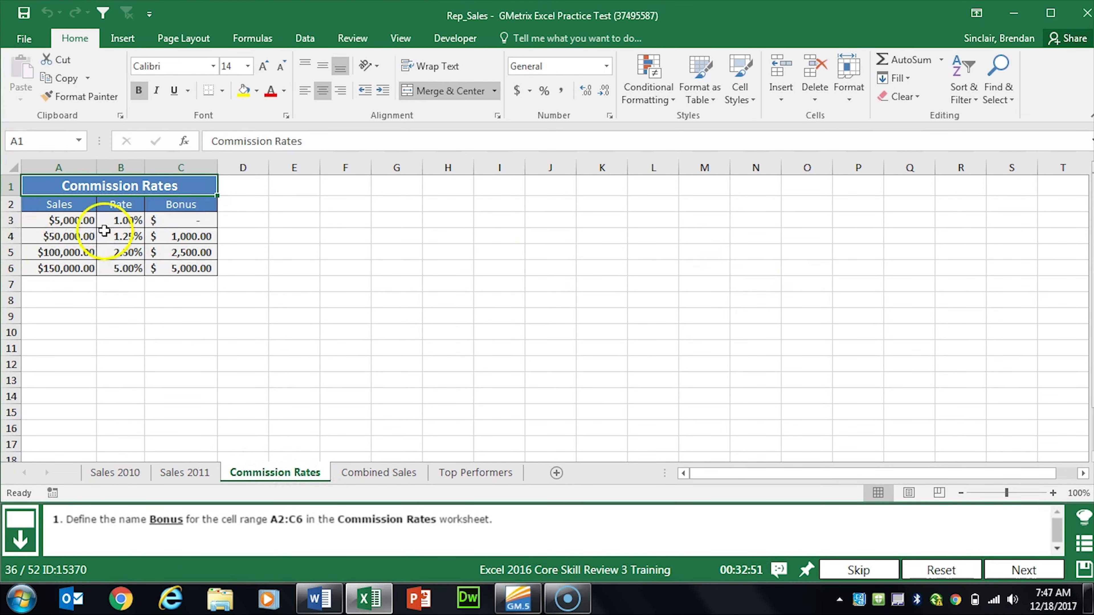
drag(64, 205, 183, 269)
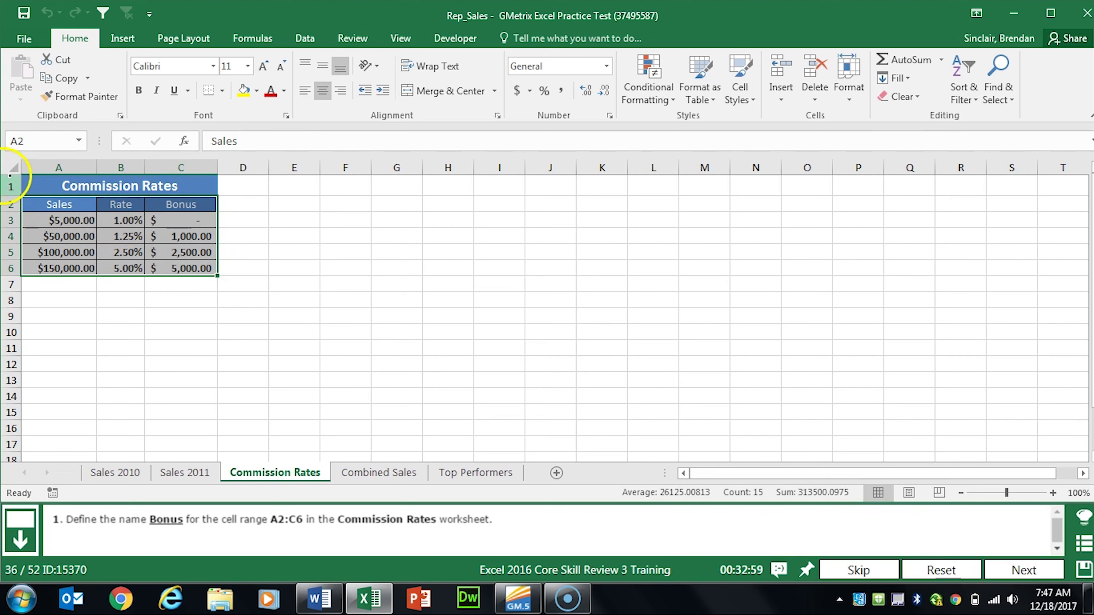
click(40, 141)
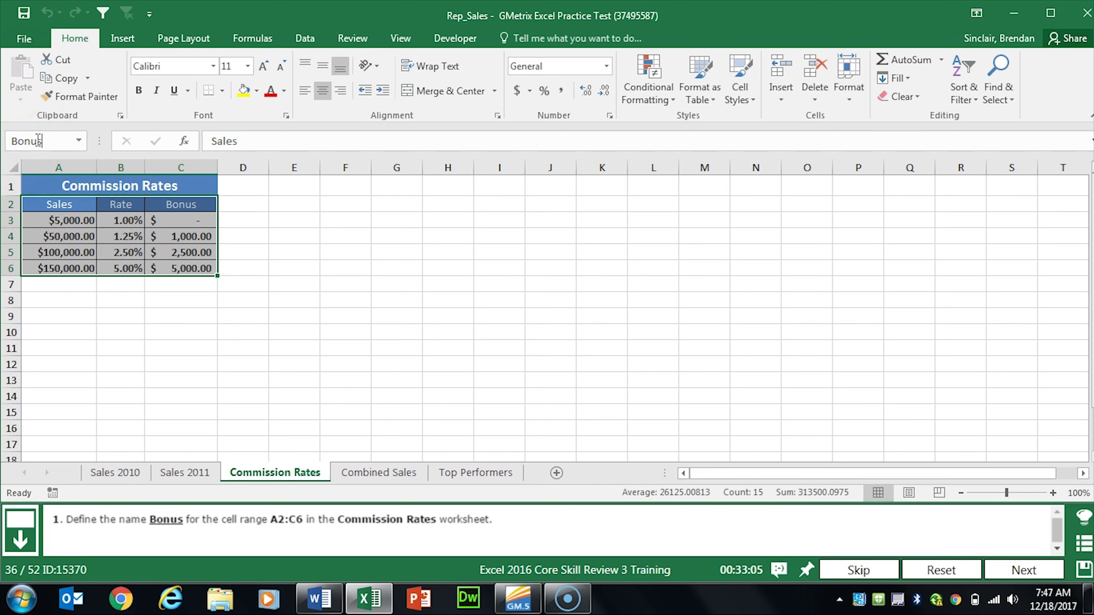
text(Bonus)
key(Return)
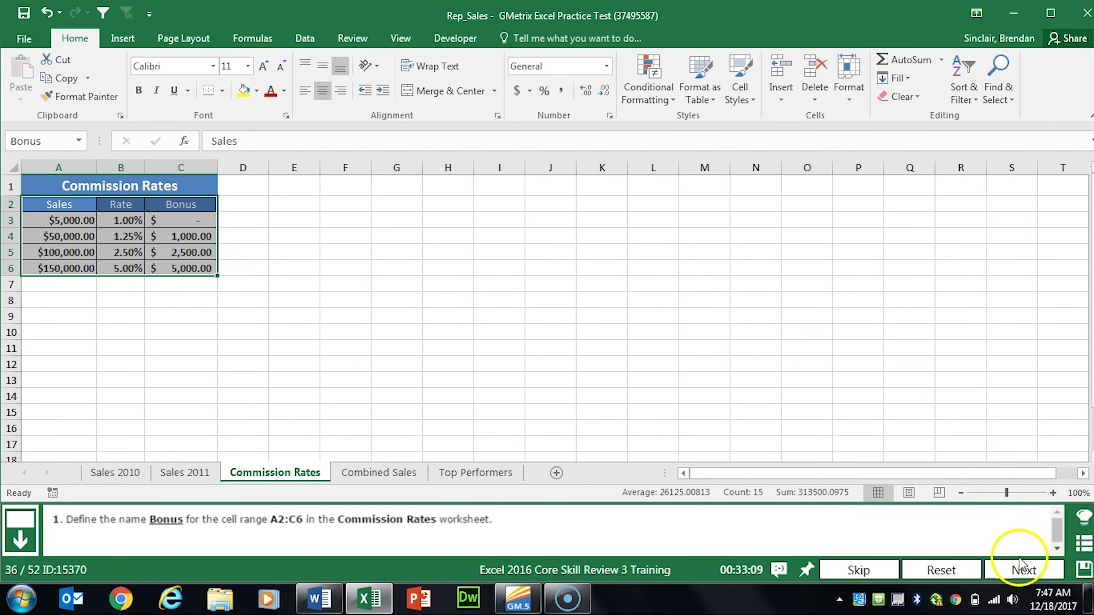
click(1023, 571)
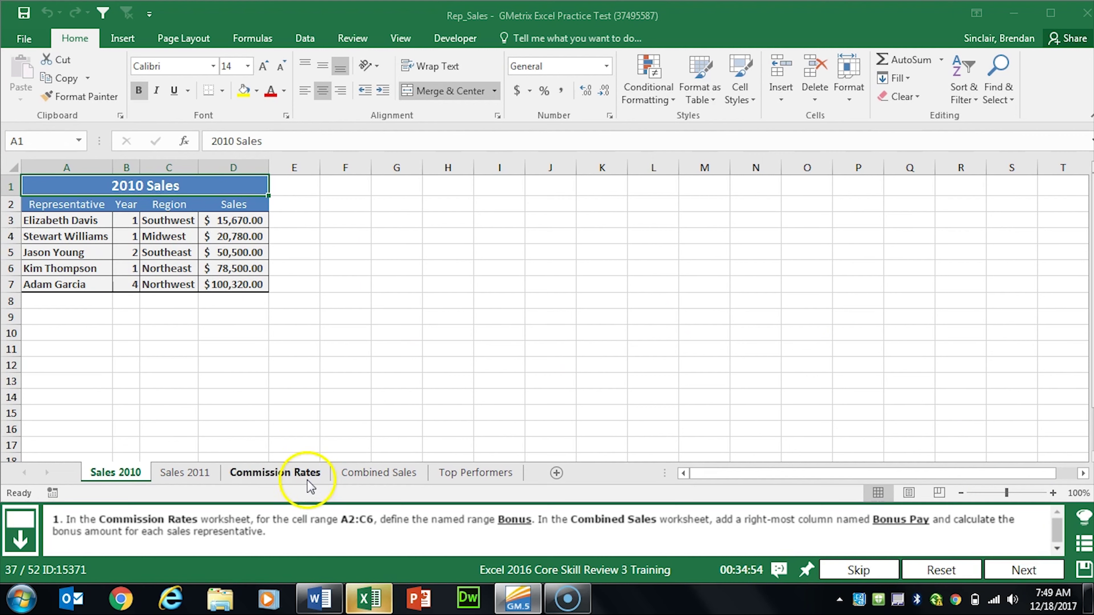
Step: Assign the name Bonus to A2:C6 on the Commission Rates sheet again for task 37
click(278, 474)
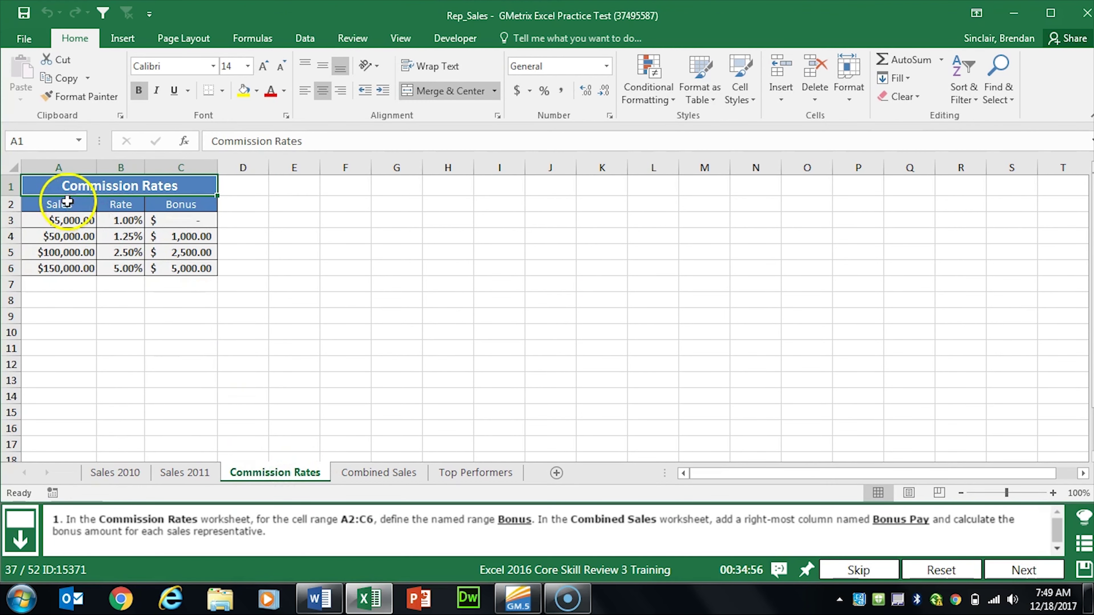
drag(62, 205, 179, 267)
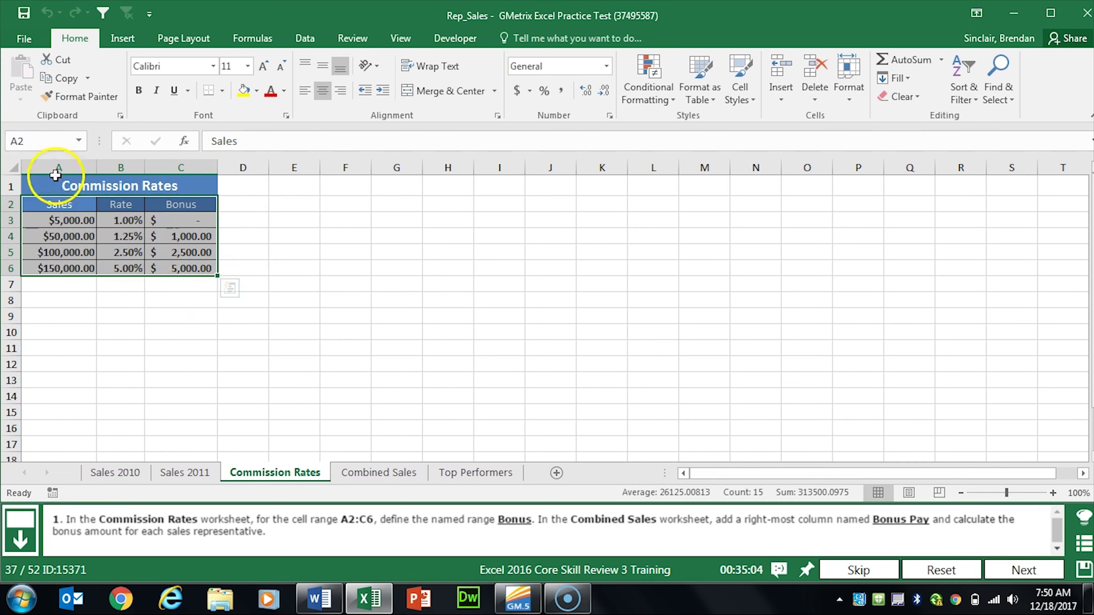
click(51, 147)
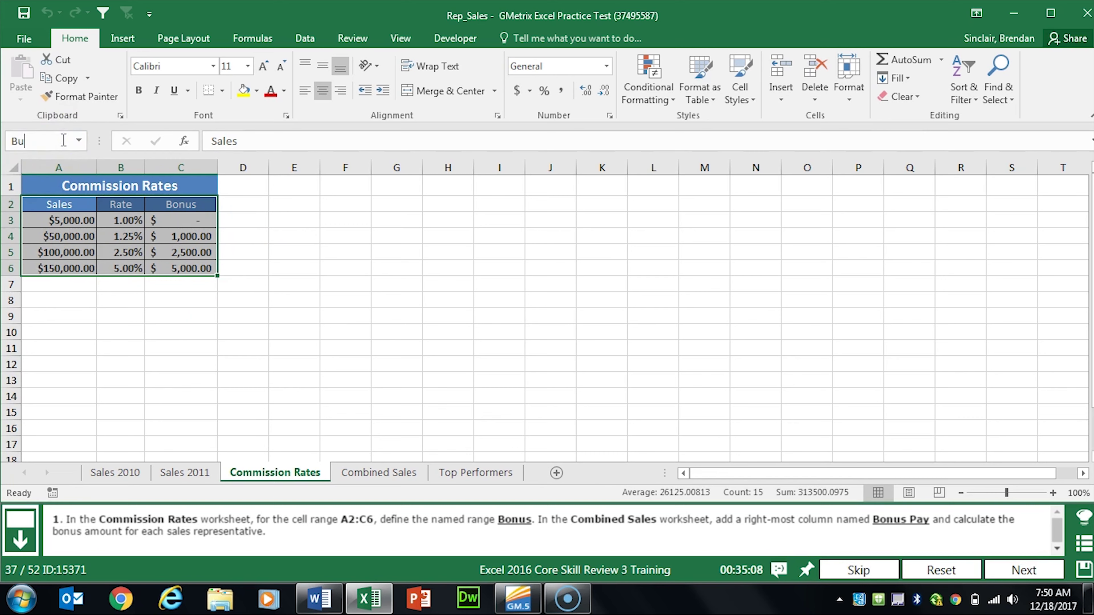
key(Return)
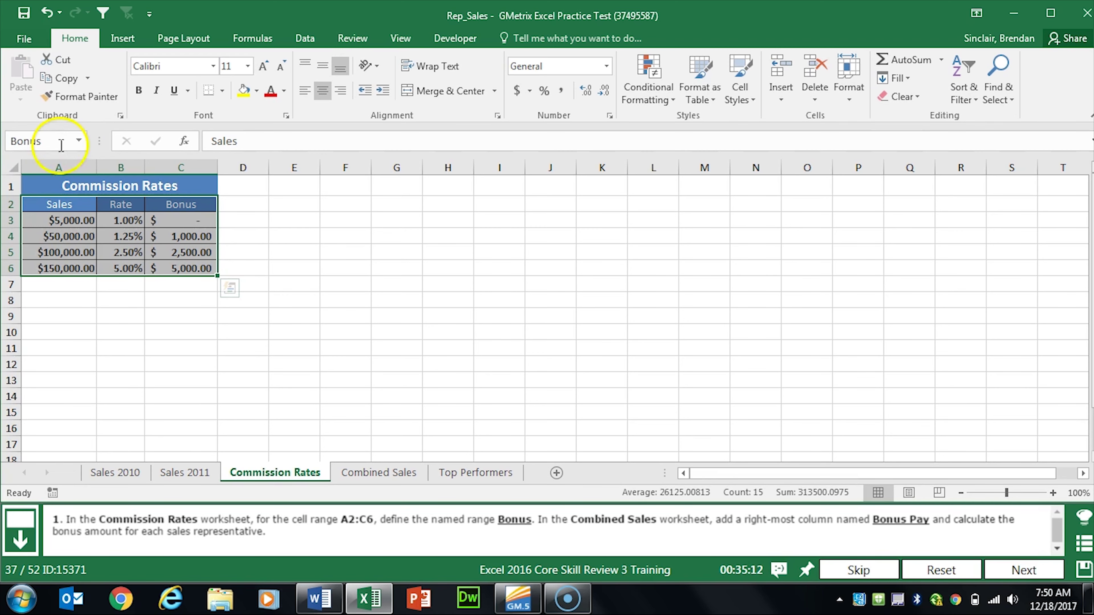
click(314, 377)
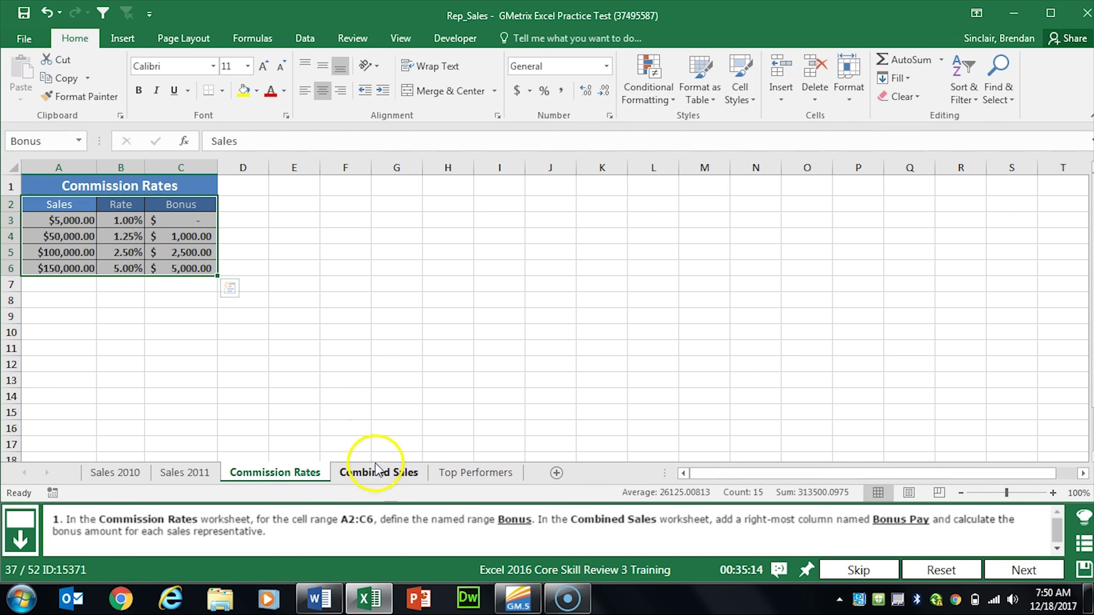
Step: On Combined Sales, enter the heading 'Bonus Pay' in F2
click(378, 473)
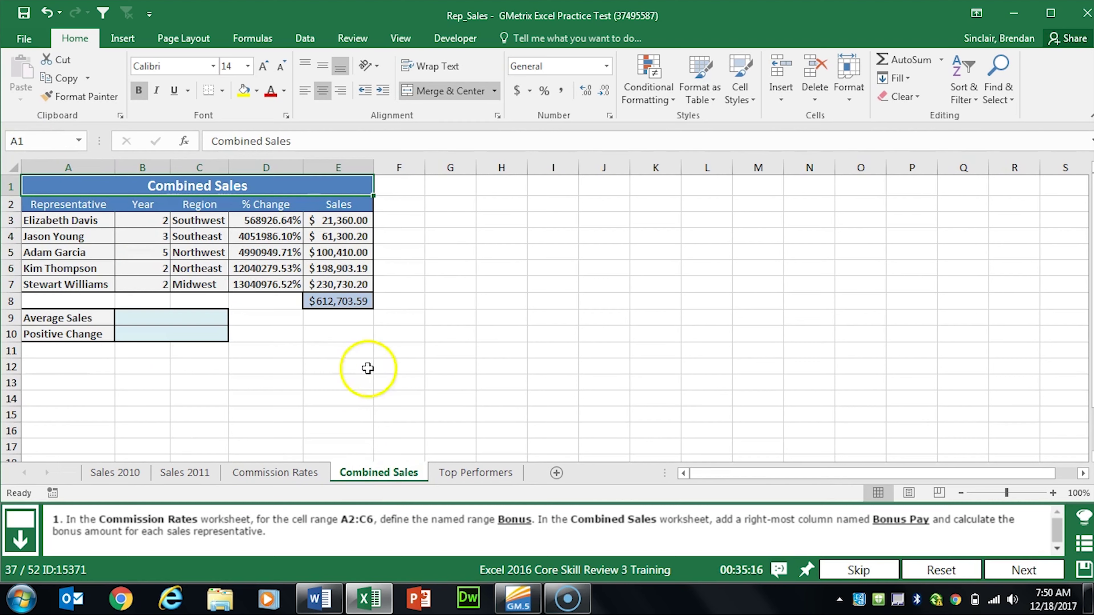
click(397, 213)
click(408, 203)
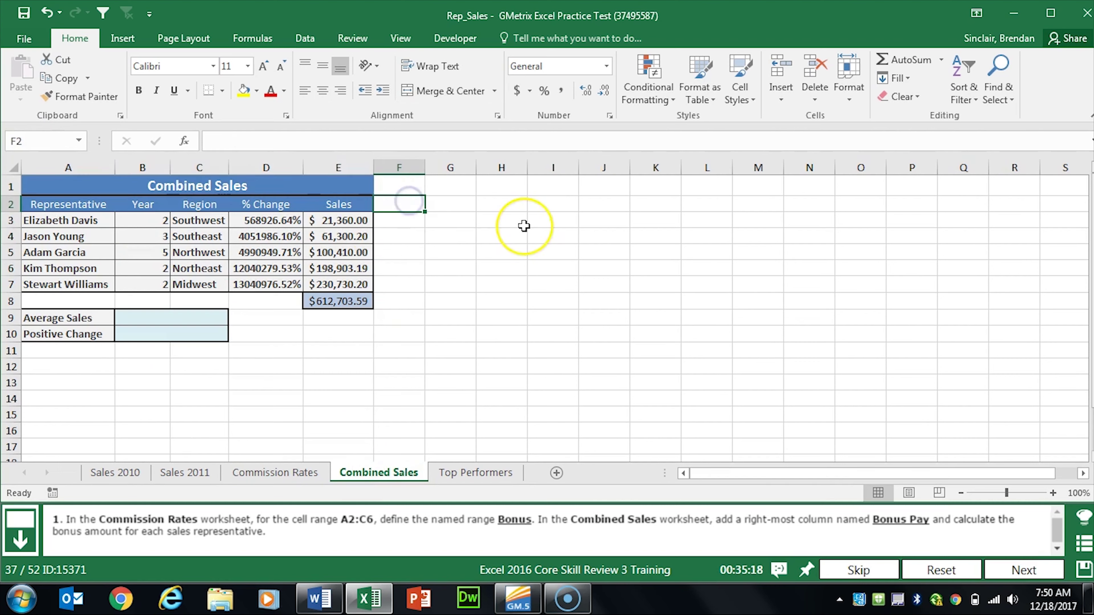
text(Bonus Pay)
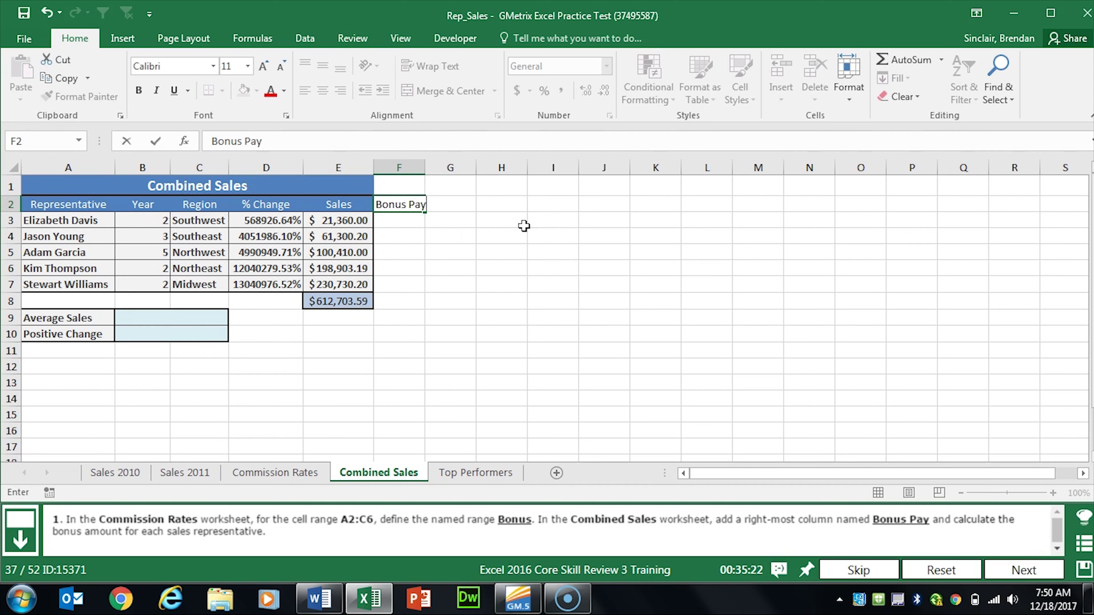
key(Return)
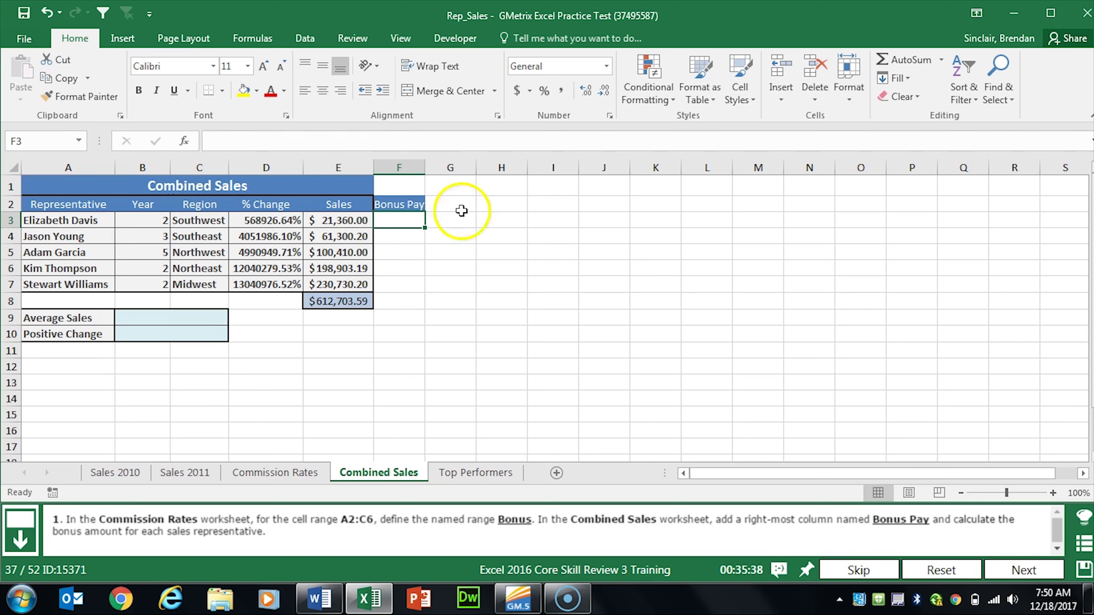
Step: Enter =VLOOKUP(E3,Bonus,3) in F3, copy it down to F7, and go to the next task
click(184, 143)
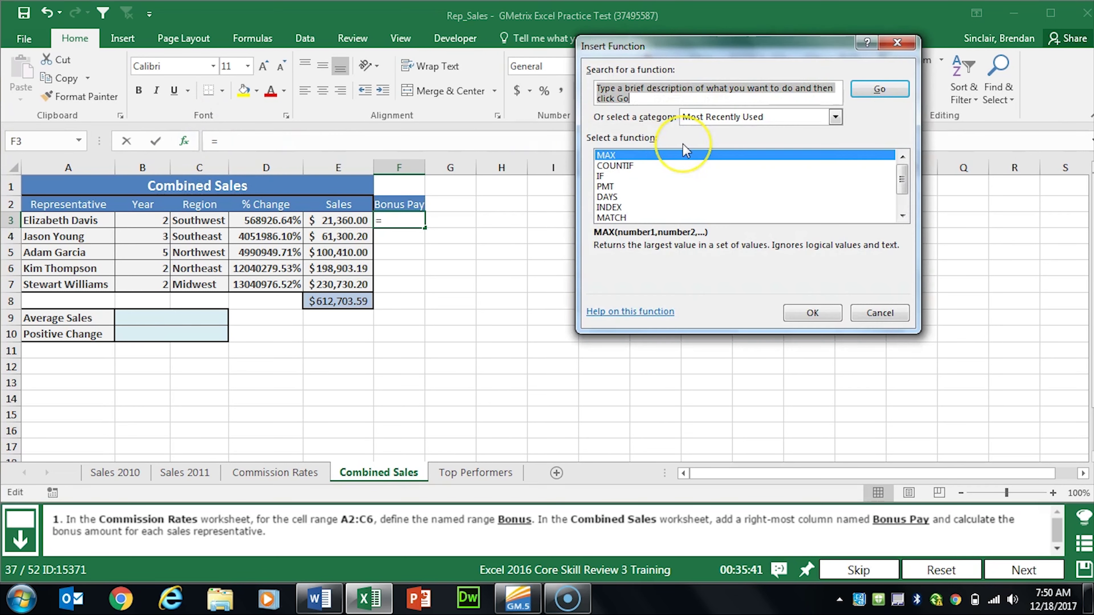
text(vl)
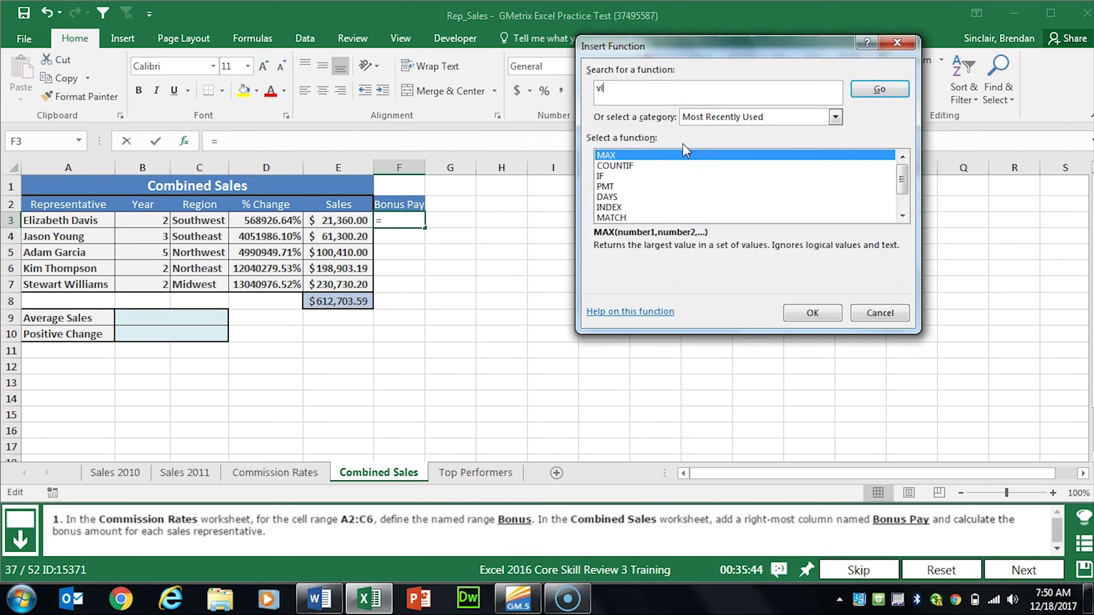
text(ookup)
key(Return)
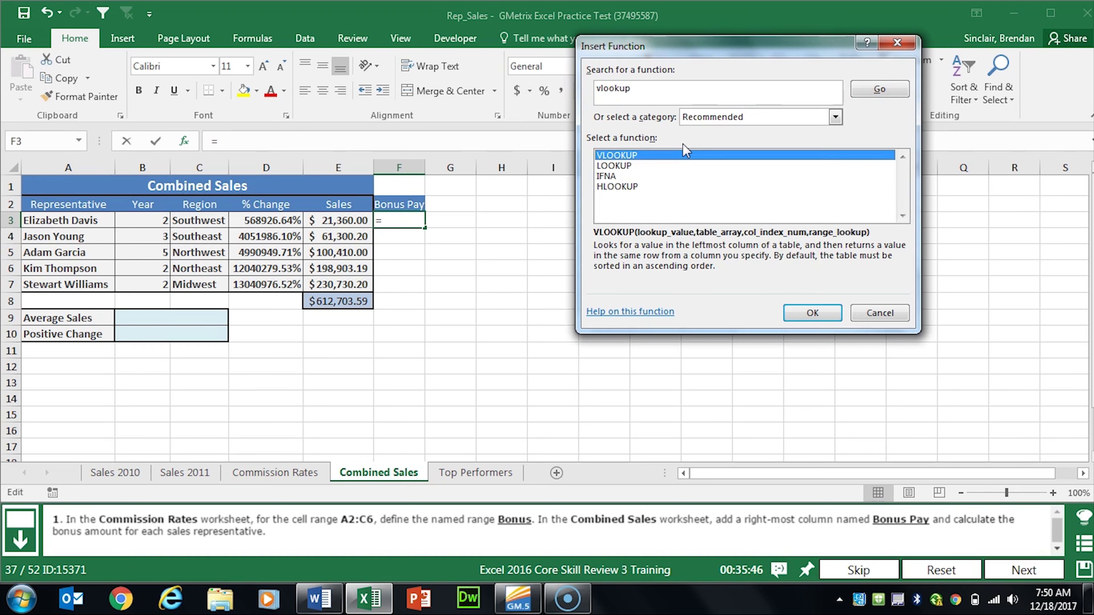
click(824, 316)
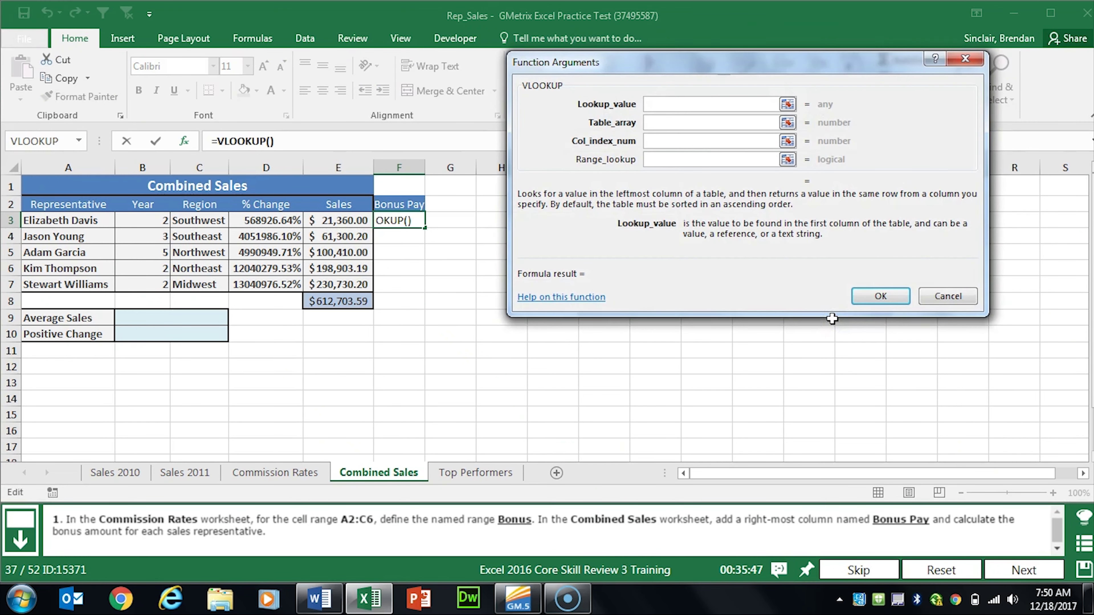
click(345, 220)
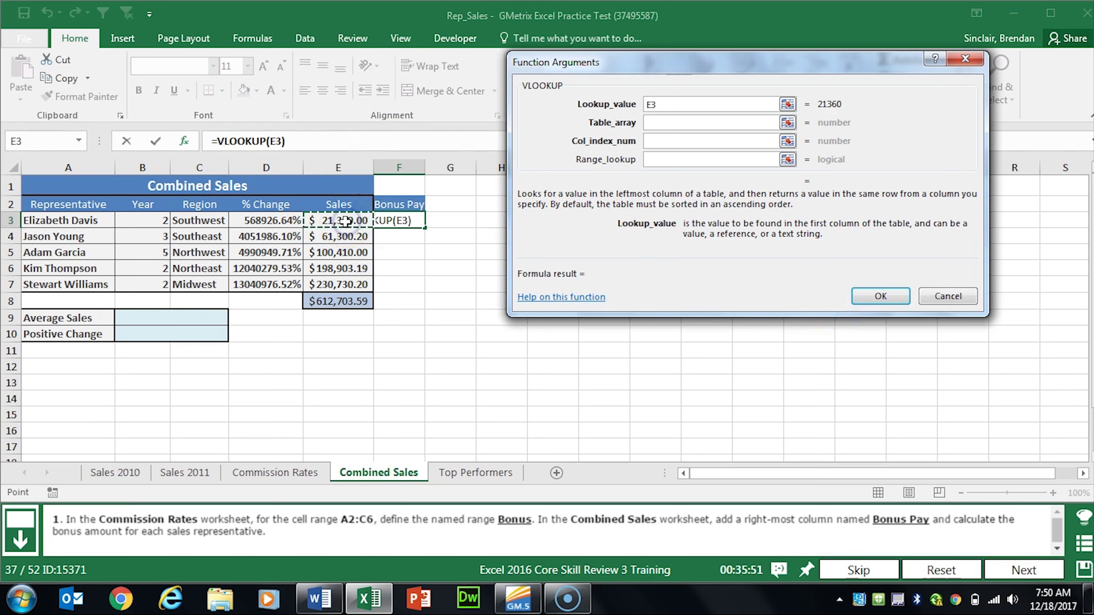
click(701, 124)
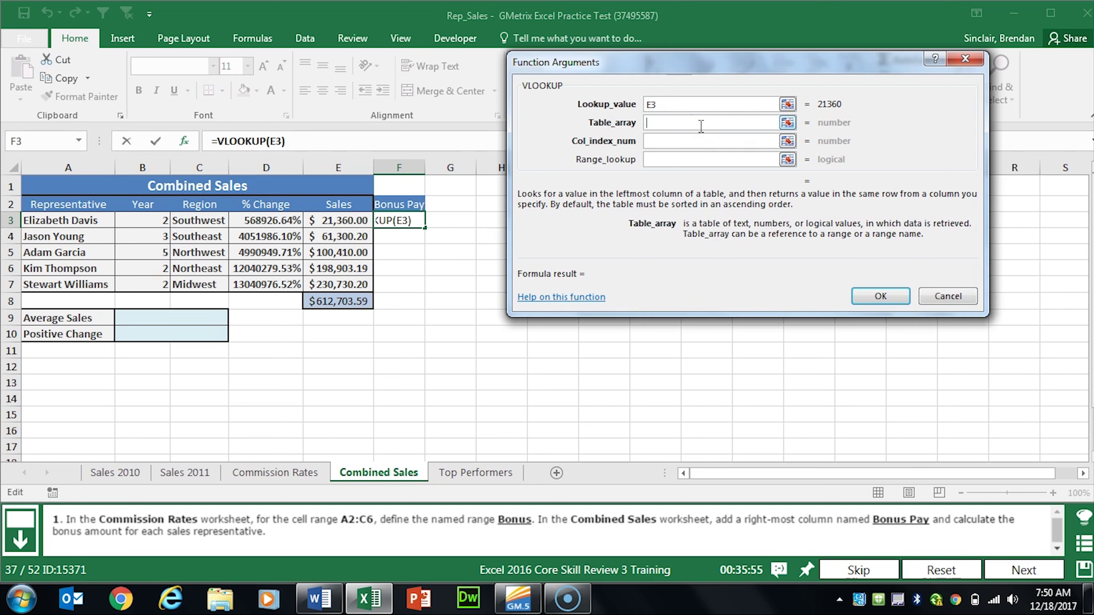
text(Bonus)
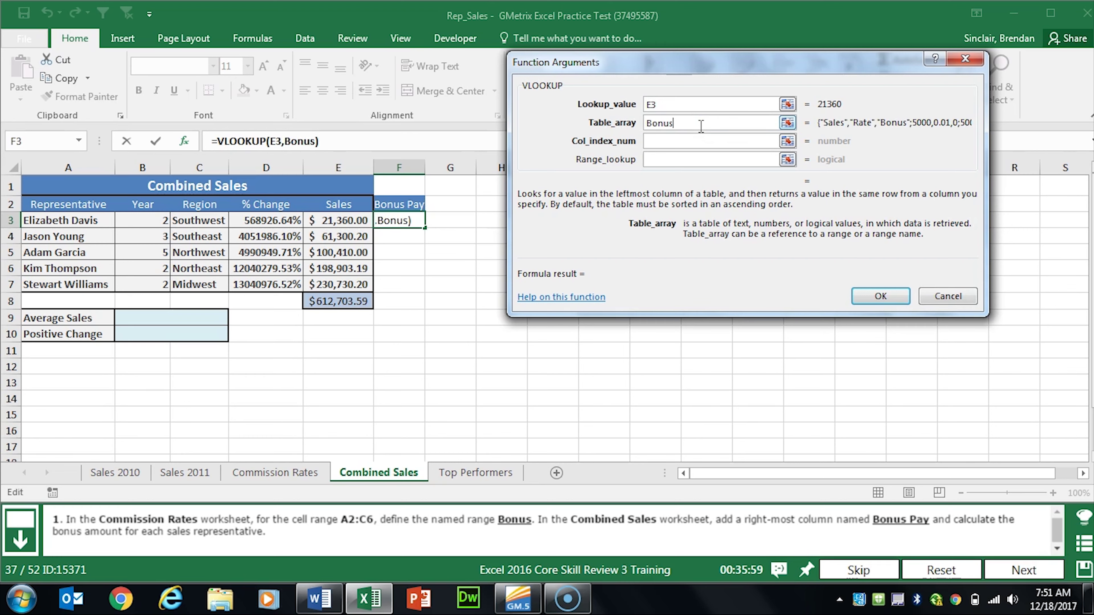
key(Tab)
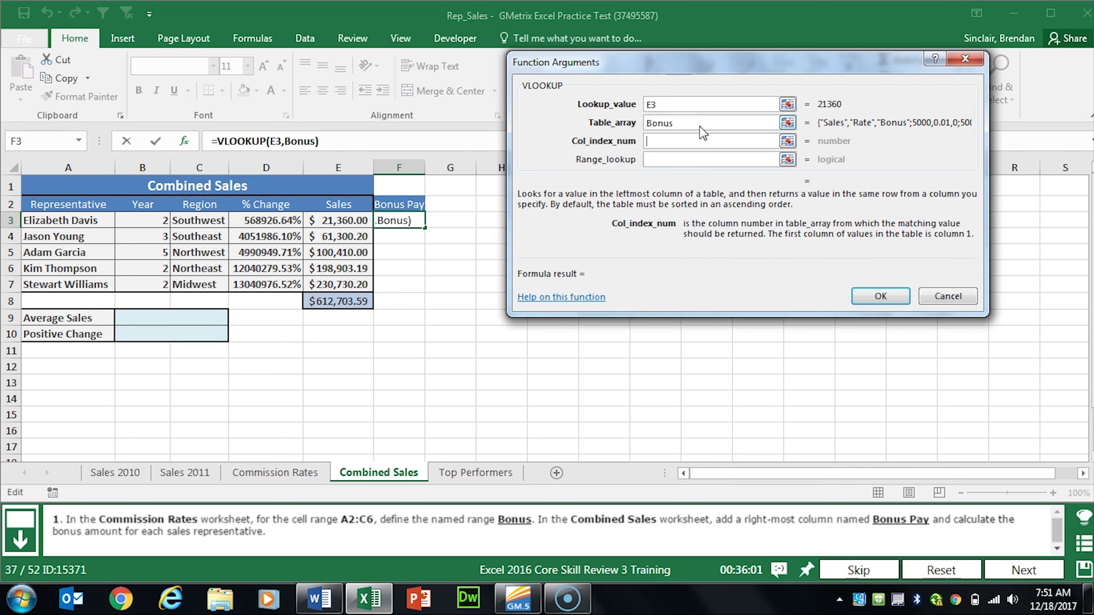
text(3)
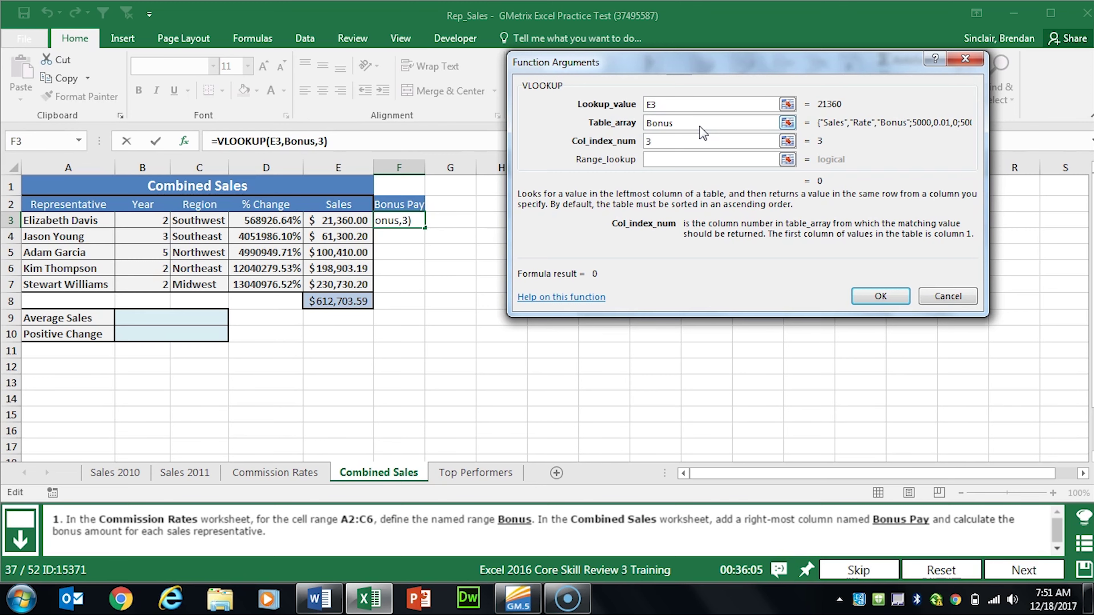
click(877, 294)
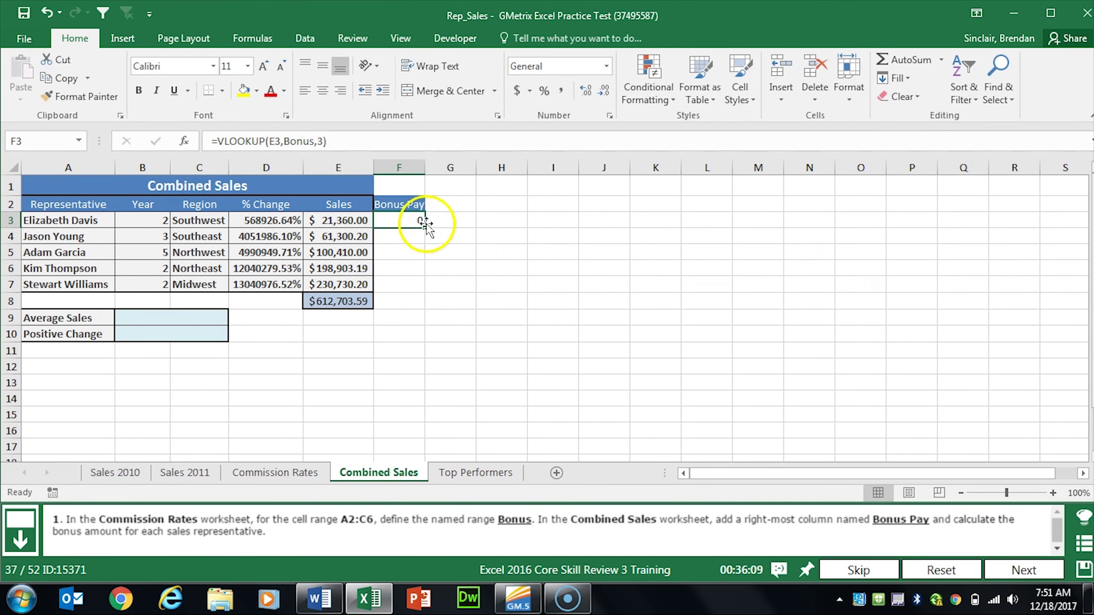
drag(425, 227, 425, 291)
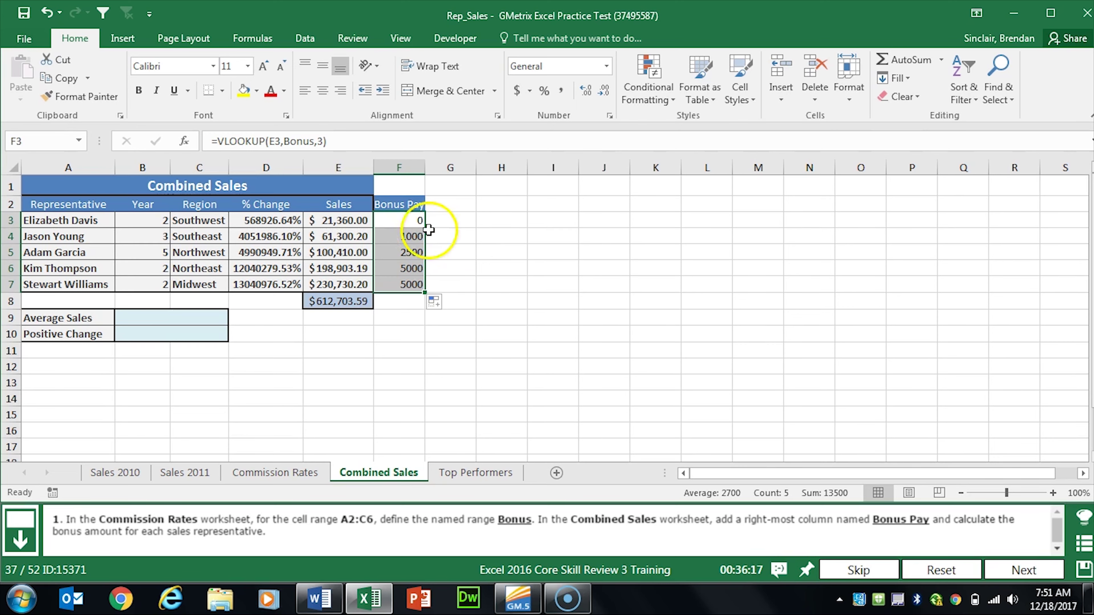
click(1016, 570)
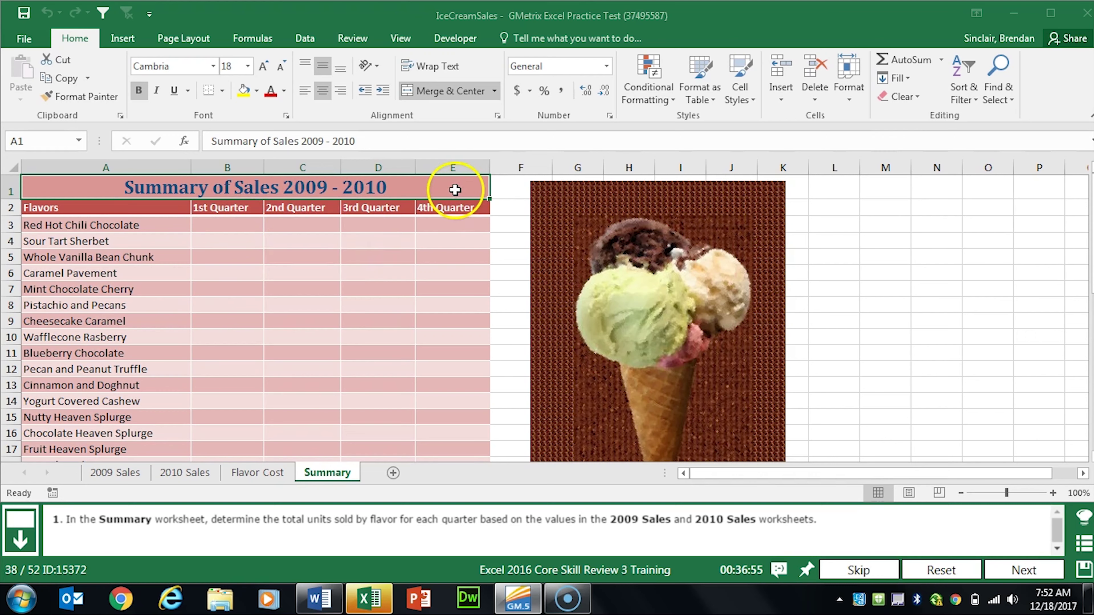
Step: In Summary B3, enter a SUM of B3 from the 2009 Sales and 2010 Sales sheets
click(209, 225)
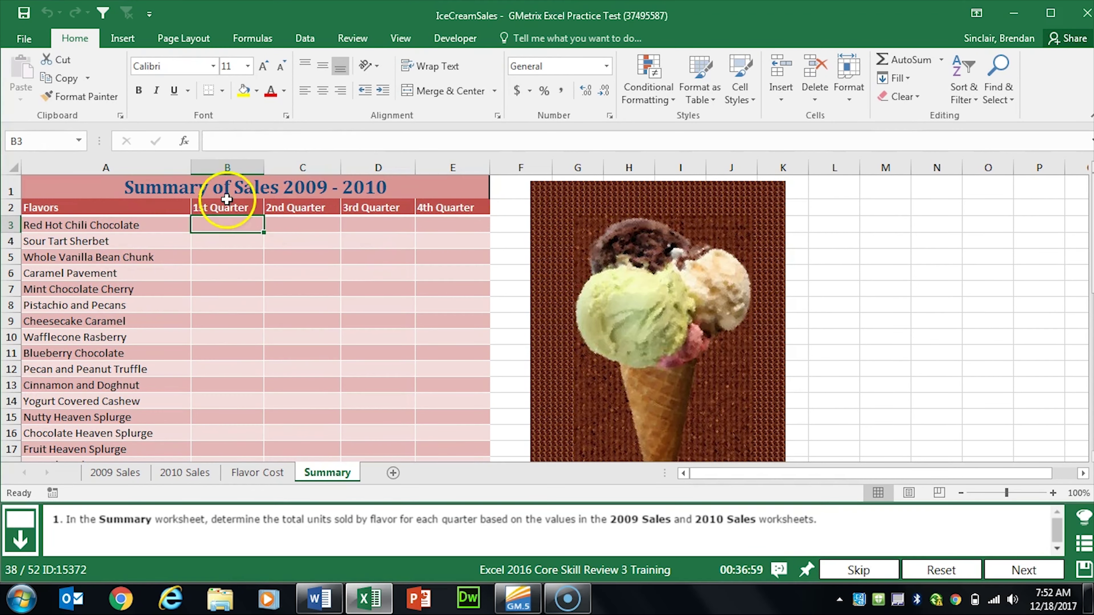
click(186, 141)
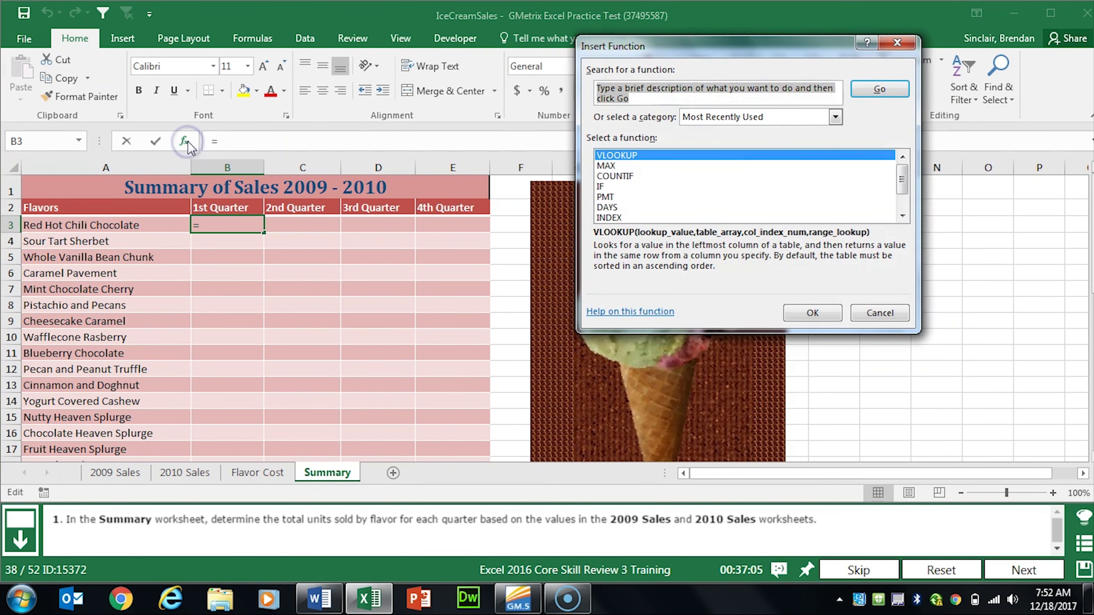
text(su)
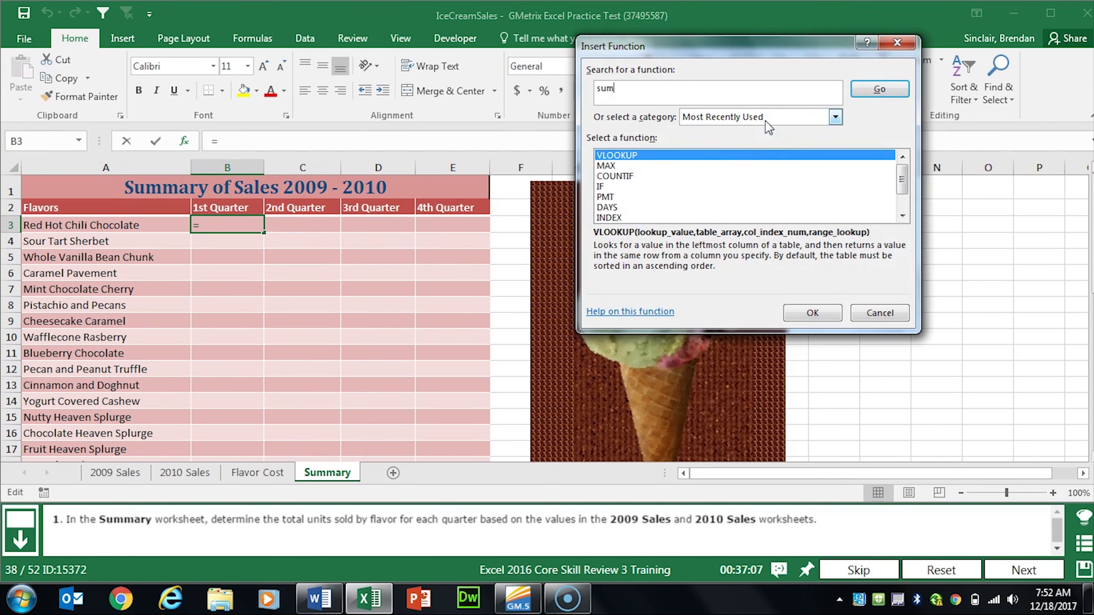
text(m)
click(880, 89)
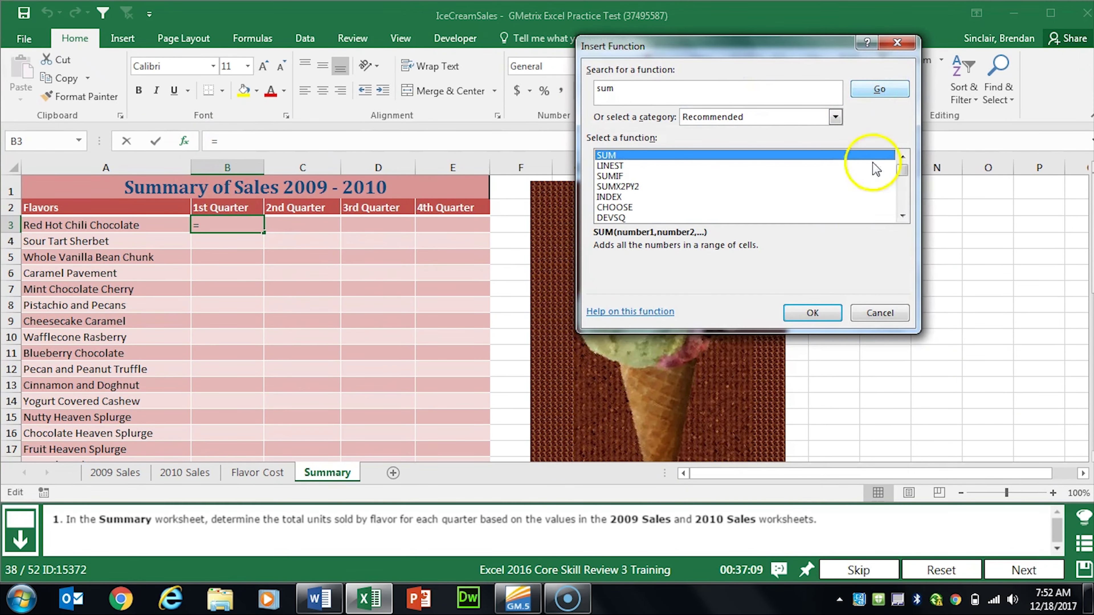
click(816, 311)
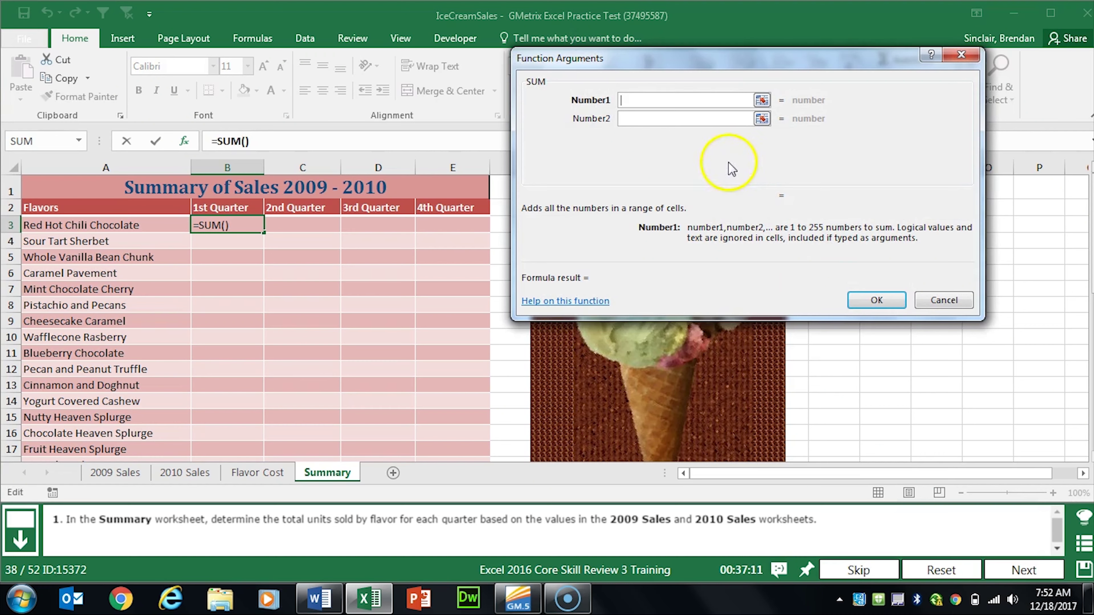
click(115, 472)
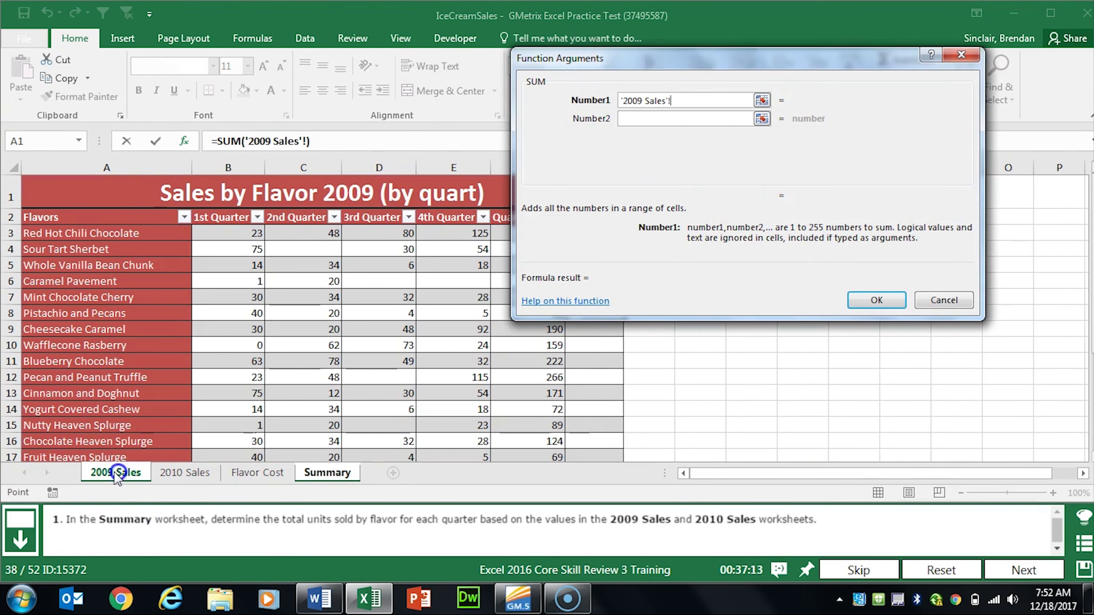
click(232, 233)
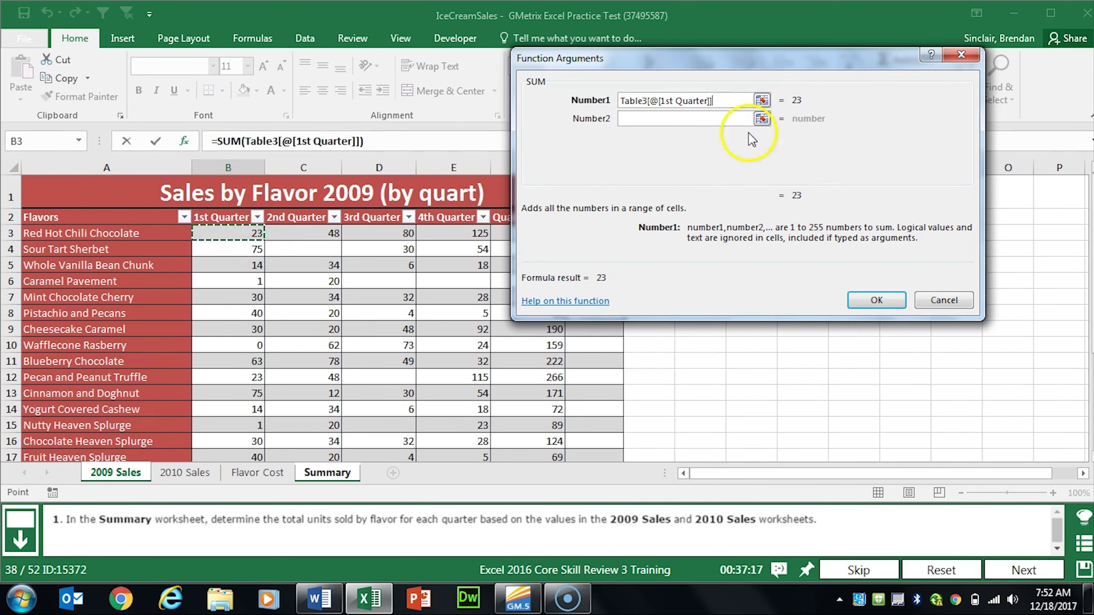
click(739, 121)
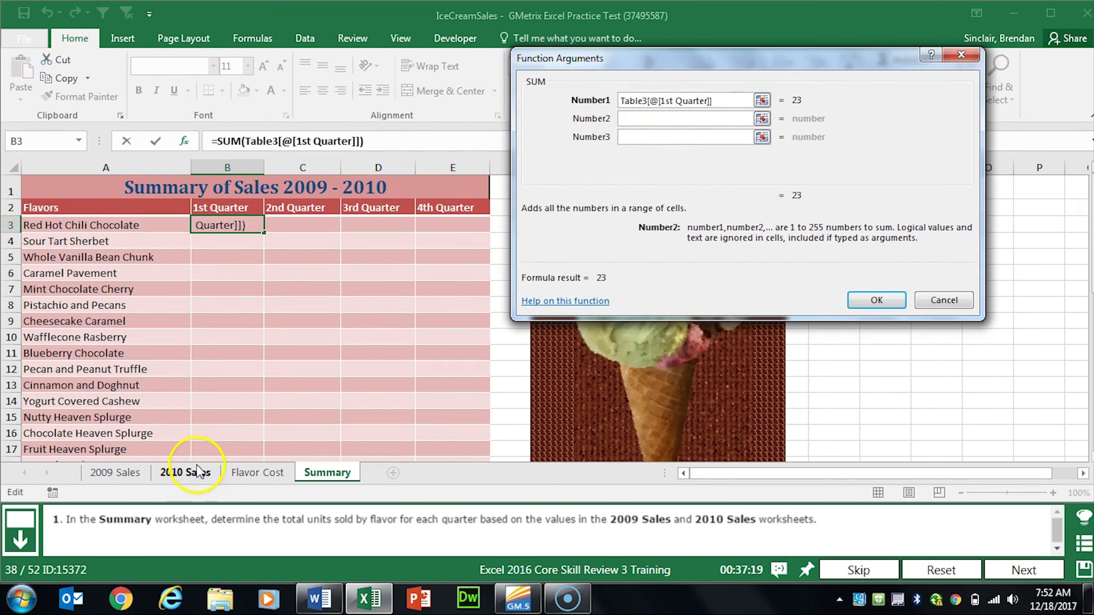
click(192, 475)
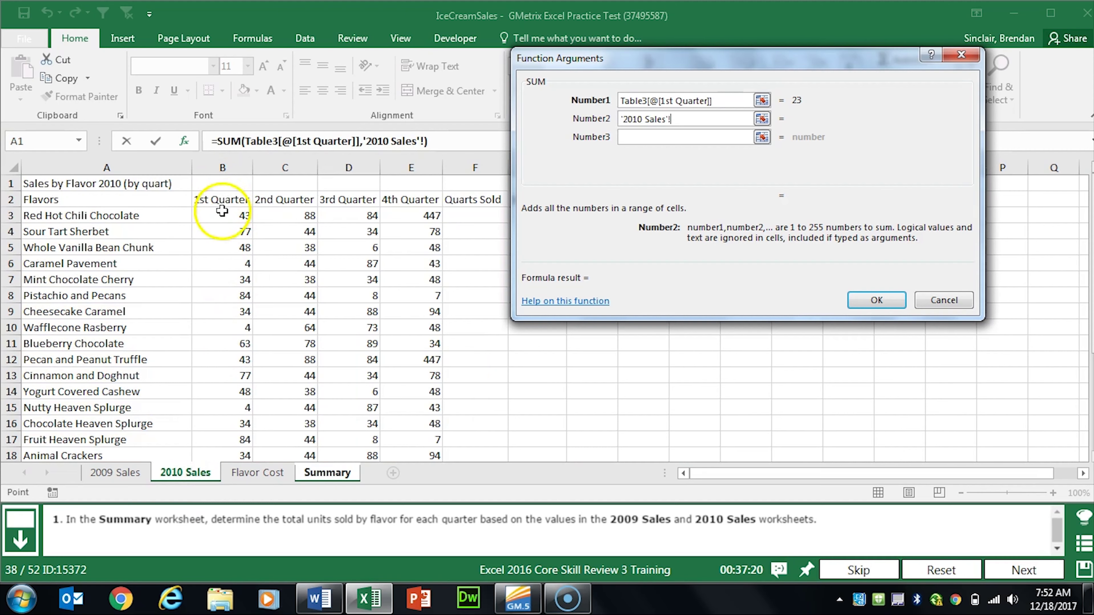
click(224, 214)
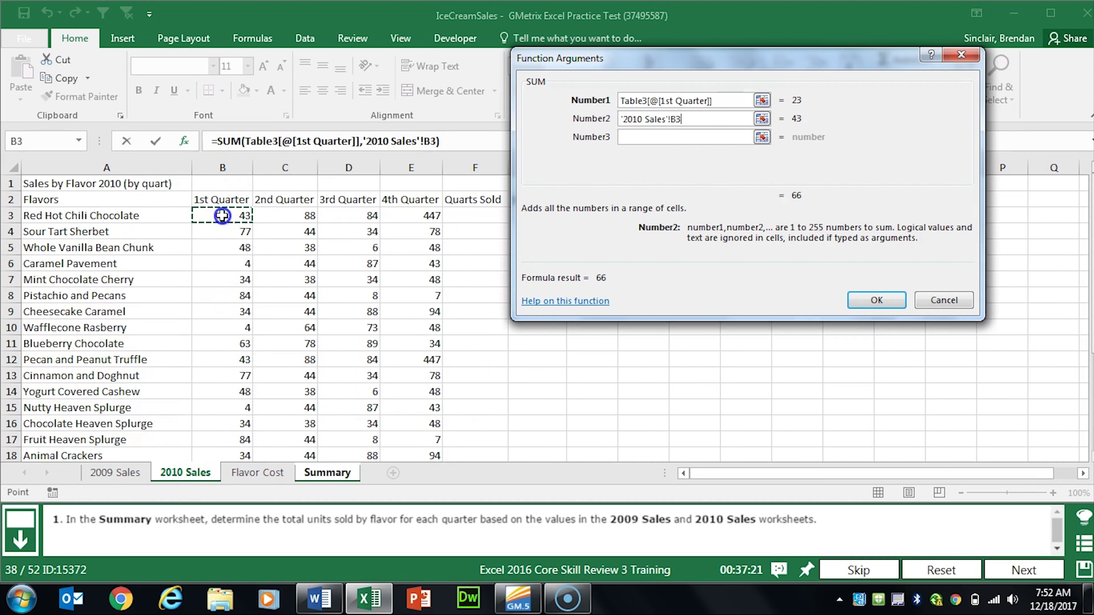
click(876, 300)
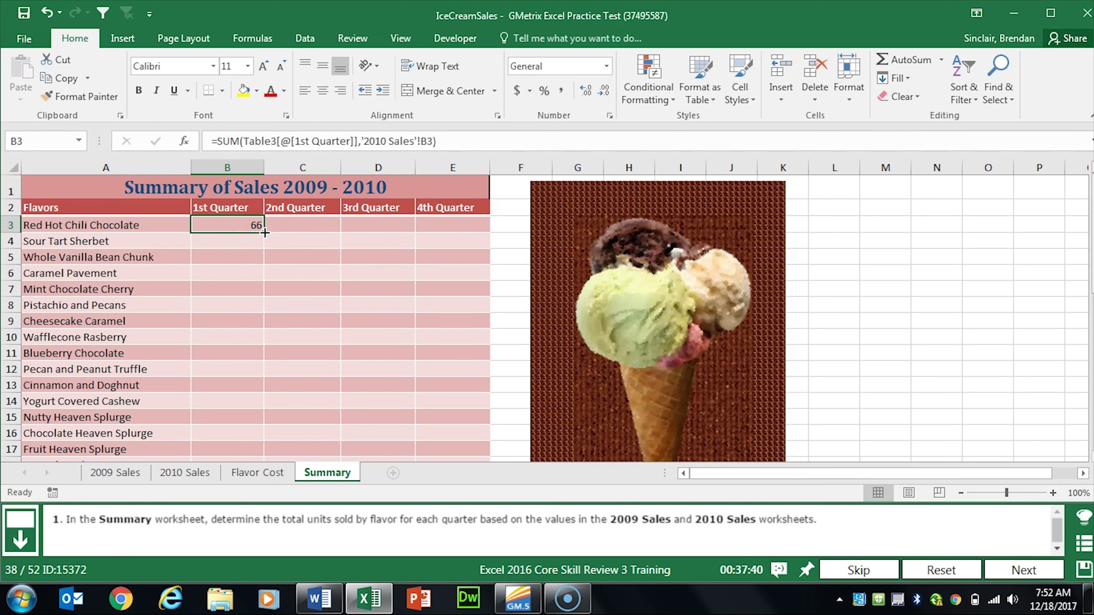
Step: Copy the total across to E3 and down through row 25, then advance
drag(264, 233, 468, 230)
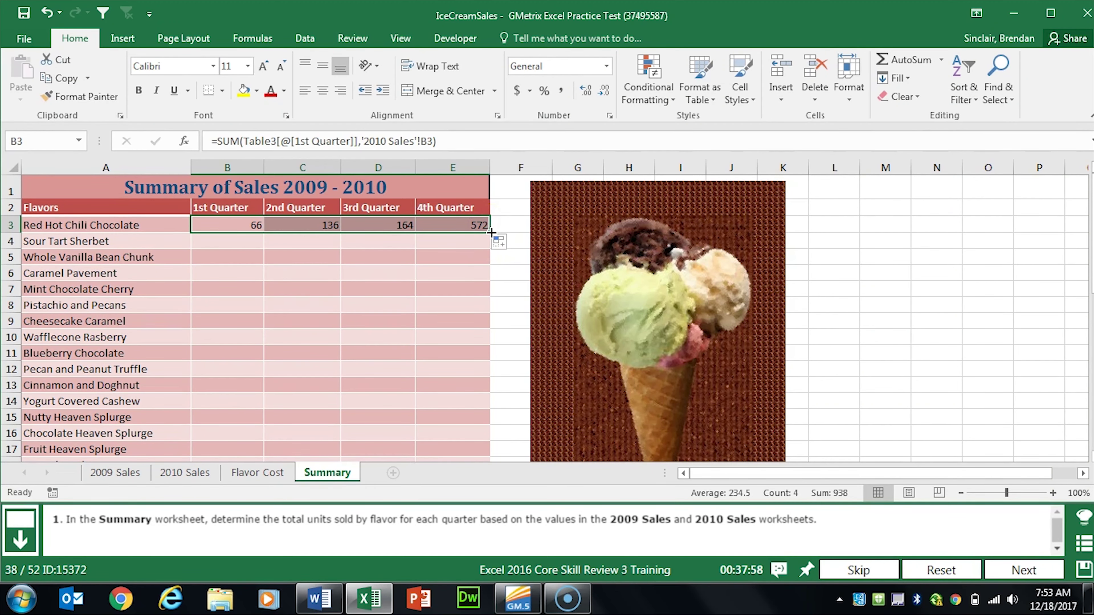
drag(491, 233, 493, 431)
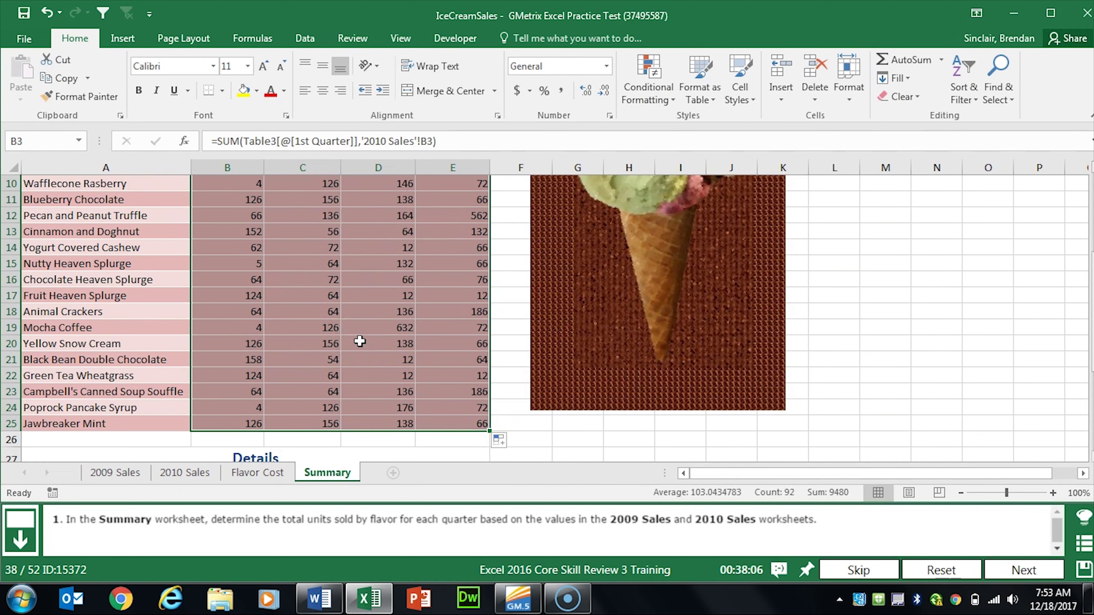
click(1018, 570)
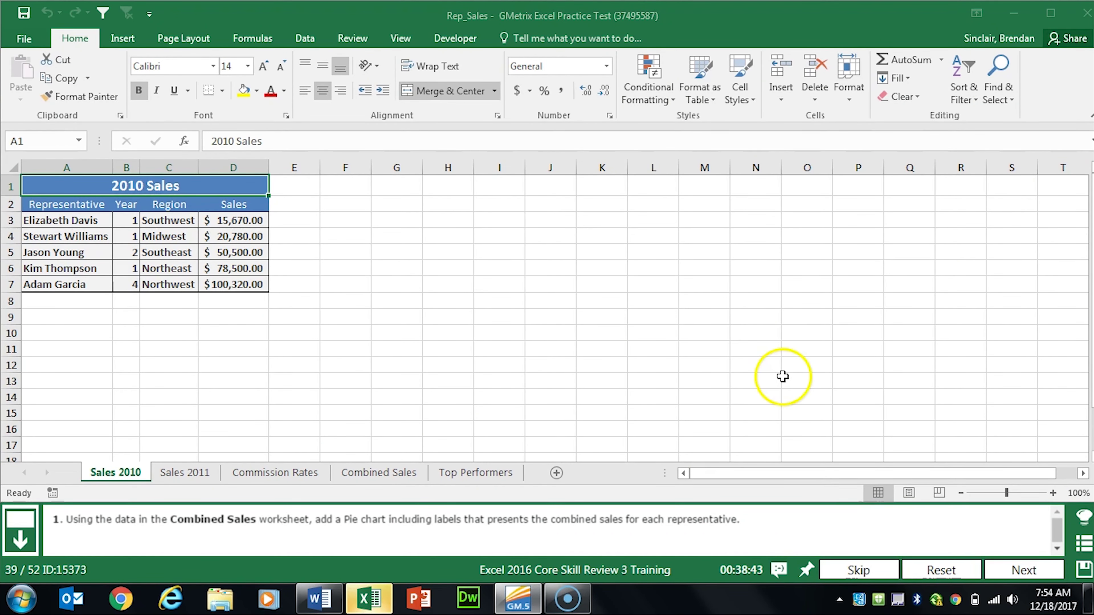
Step: Insert a 2-D pie chart of Combined Sales E2:E7 and place it beside the table
click(378, 473)
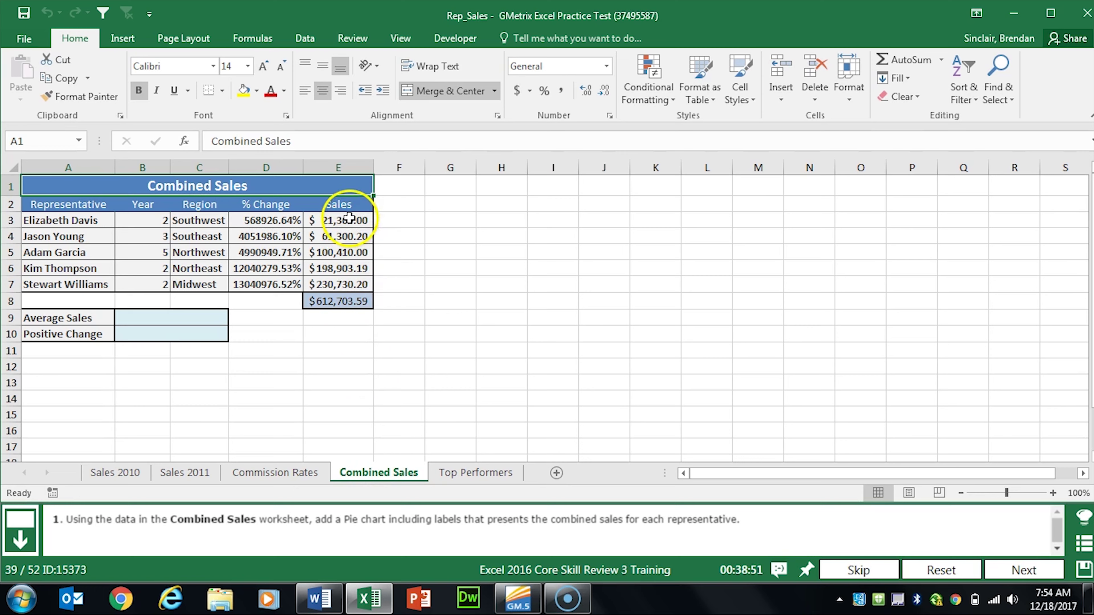
drag(354, 203, 348, 292)
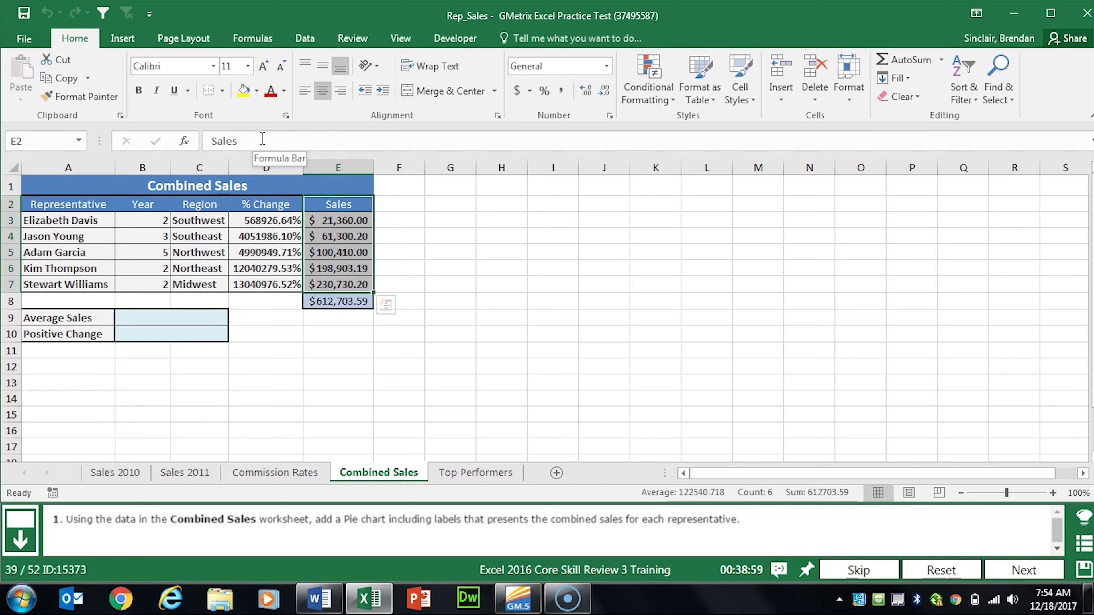
click(122, 40)
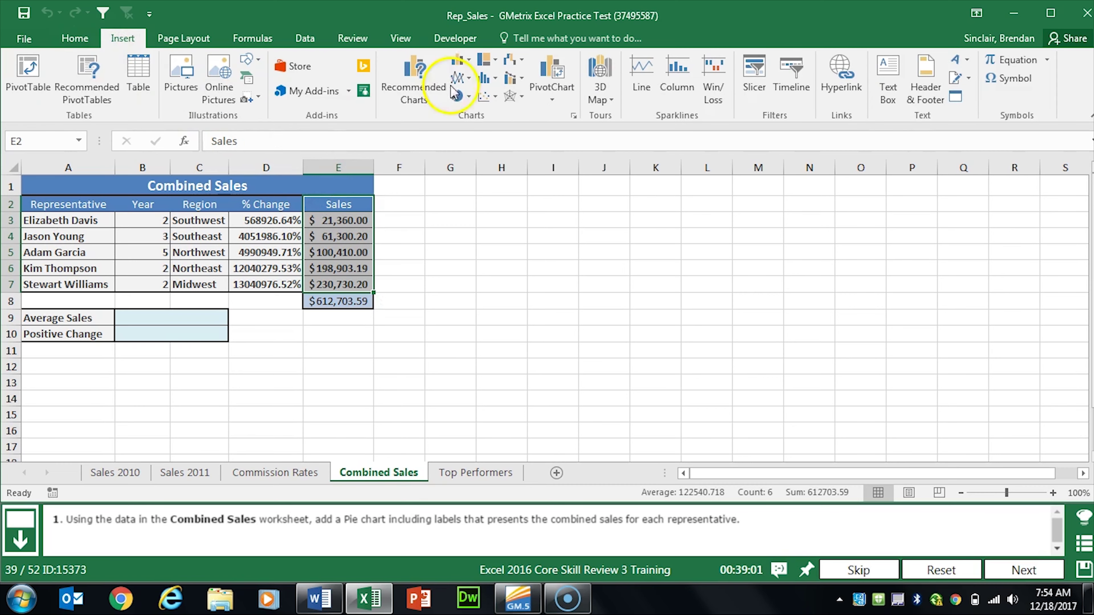
click(459, 95)
click(467, 149)
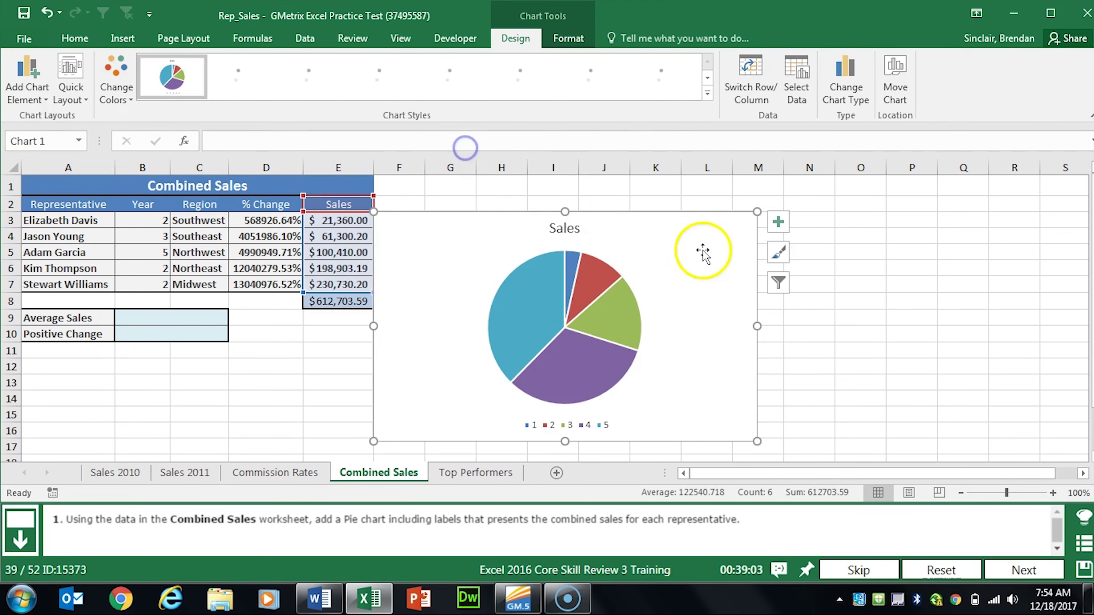
drag(701, 251, 757, 242)
click(601, 517)
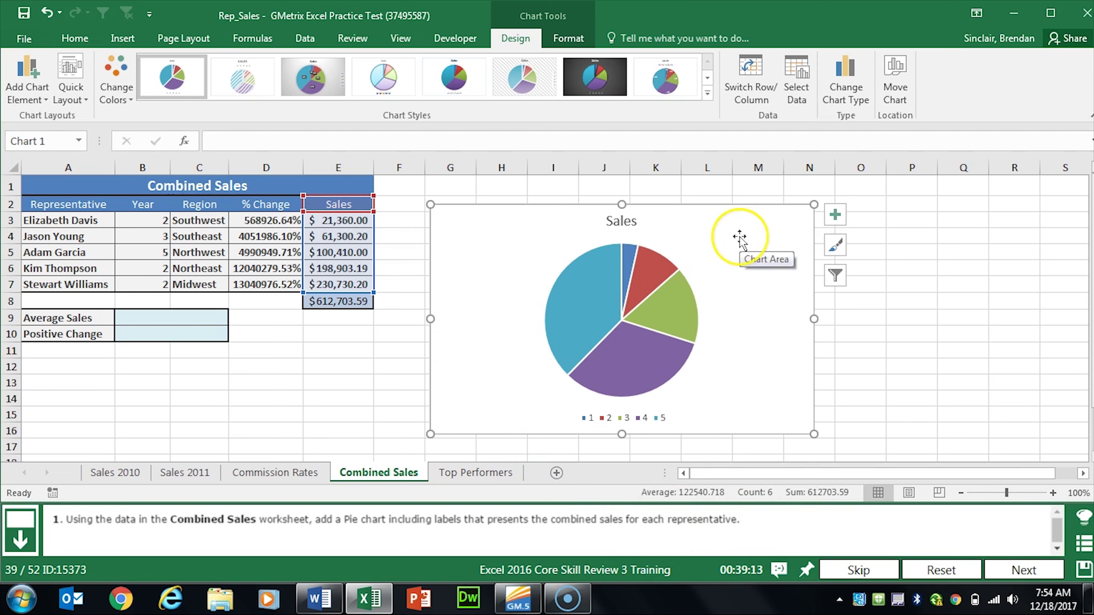
Step: Set the pie's category labels to the names in A3:A7, then advance to the next task
click(797, 101)
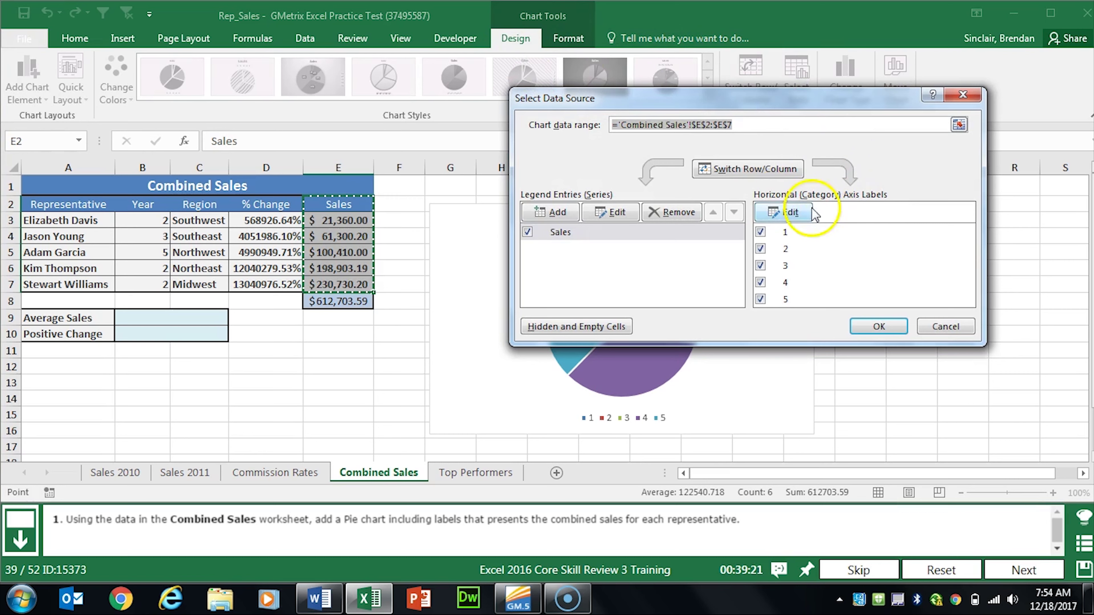
click(790, 212)
click(59, 221)
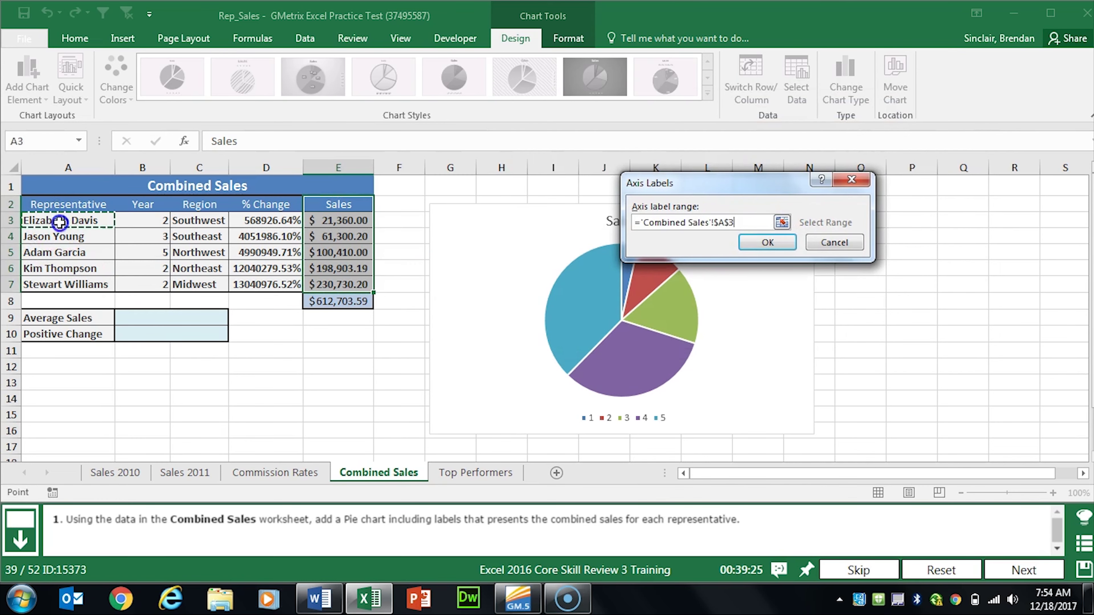
drag(60, 221, 61, 284)
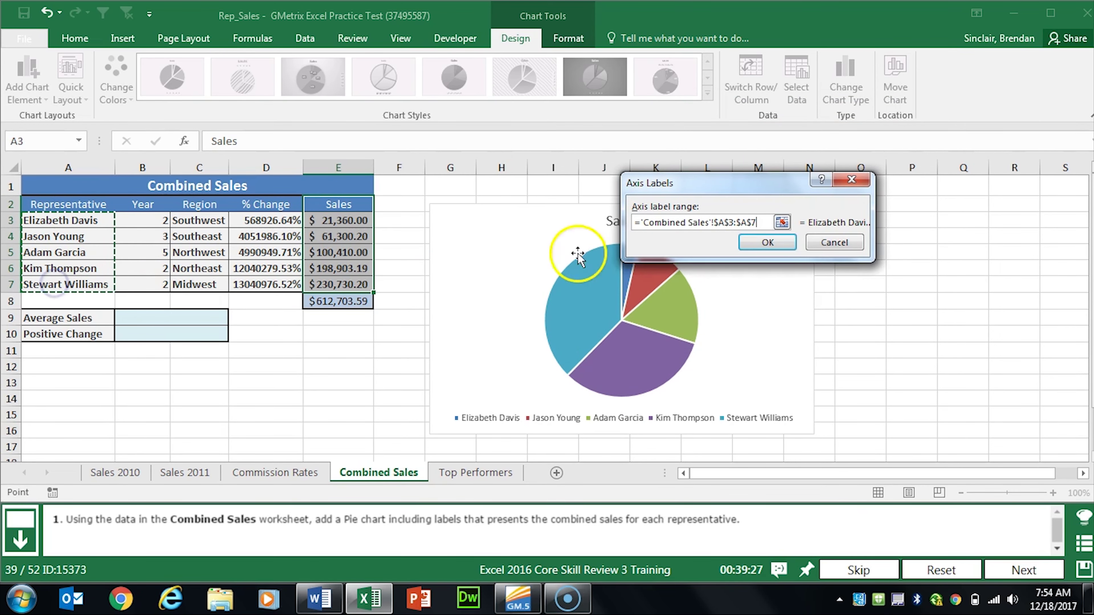
click(768, 242)
click(893, 322)
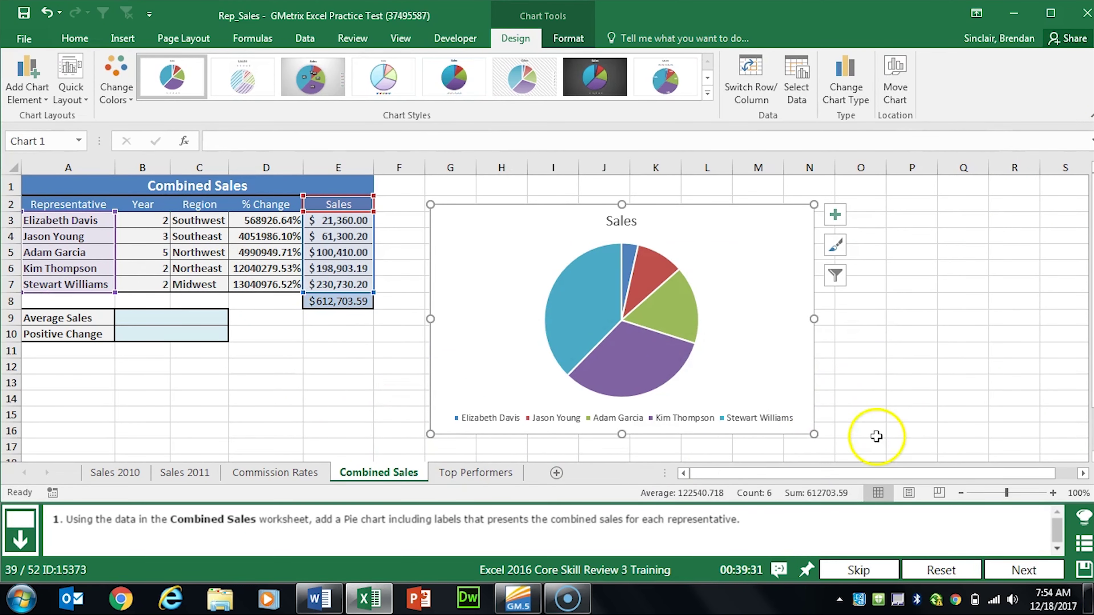
click(1026, 567)
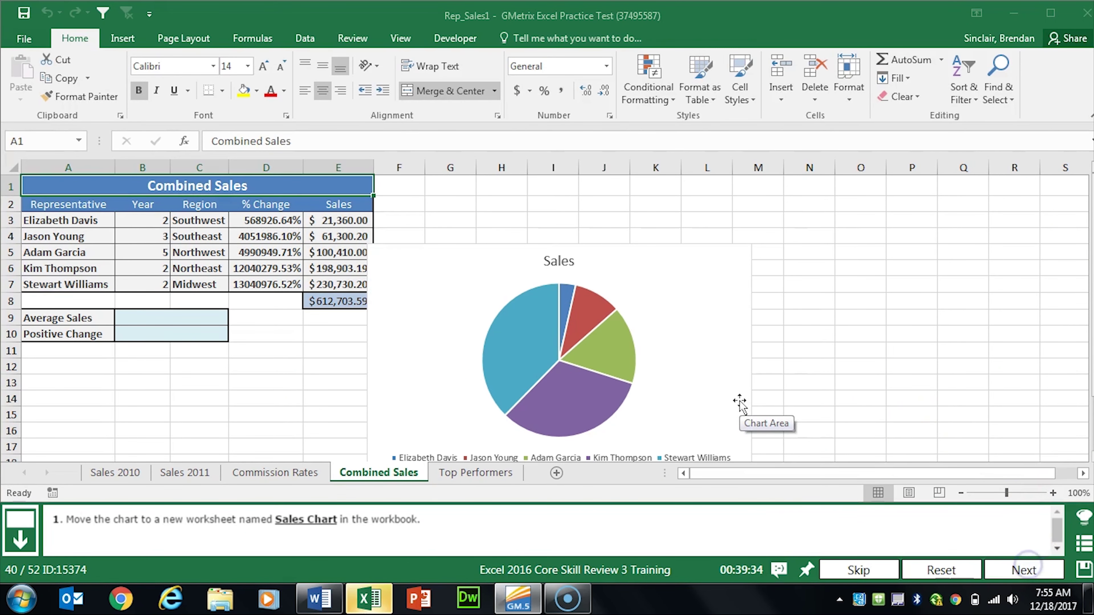
Step: Use Move Chart to put the pie on a new sheet called 'Sales Chart', then advance
click(705, 323)
click(660, 260)
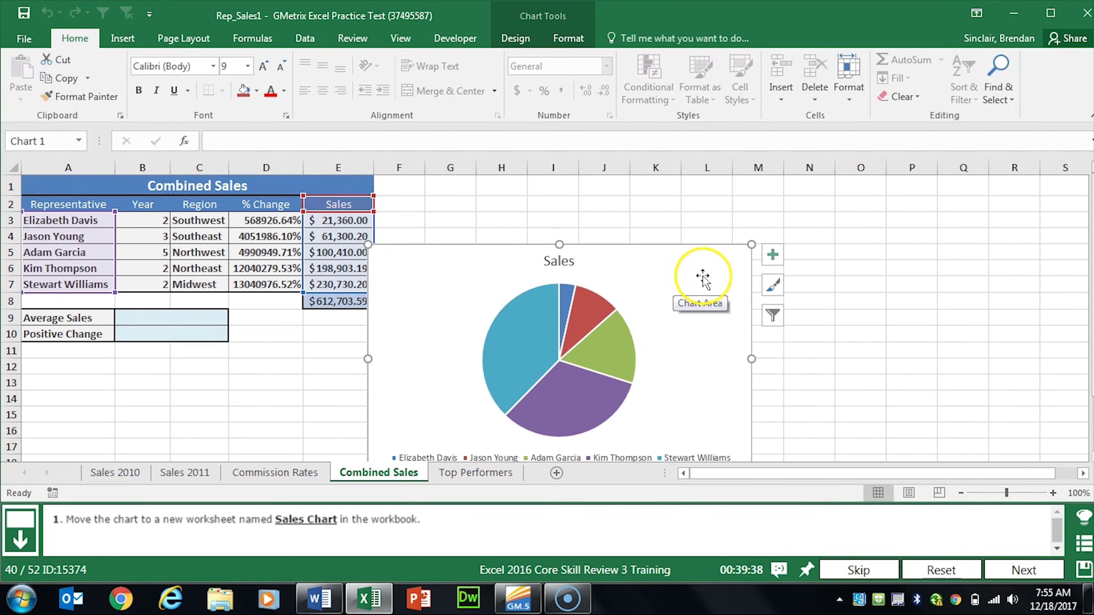
click(706, 293)
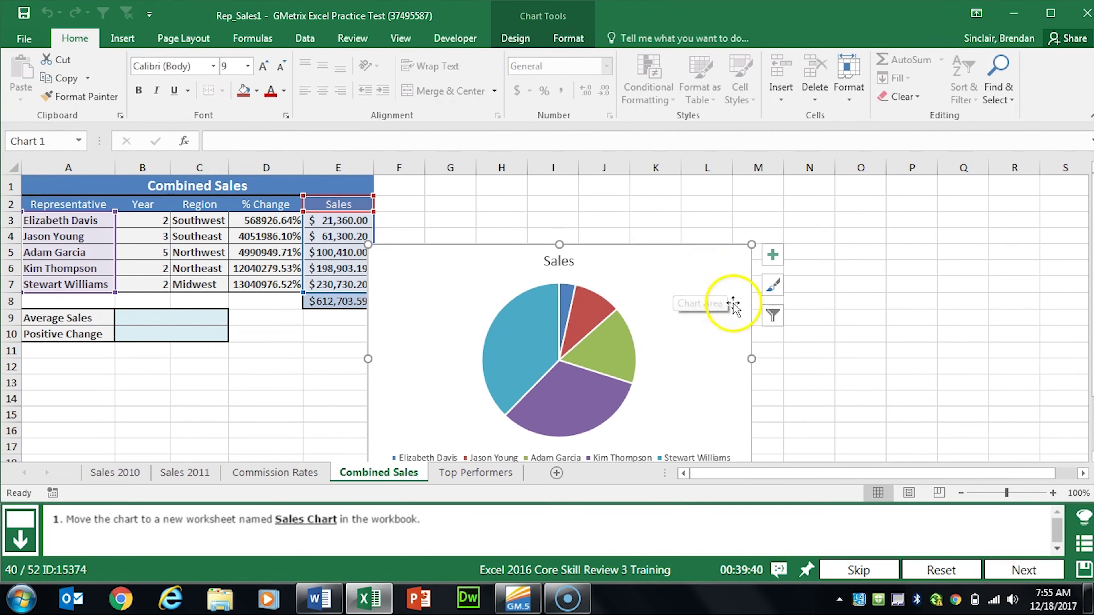
click(707, 284)
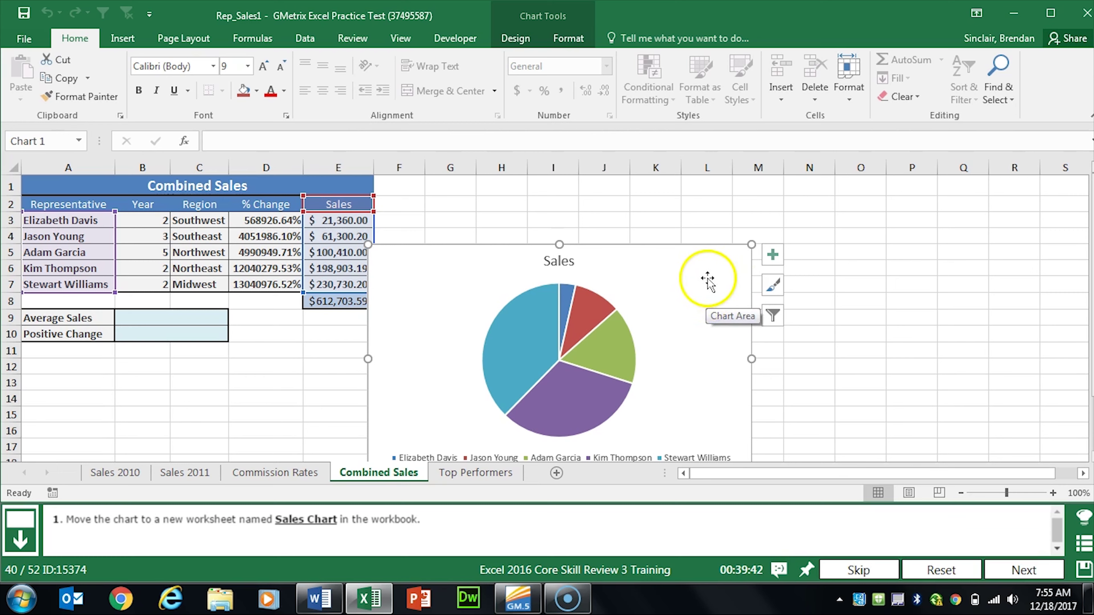
right_click(707, 282)
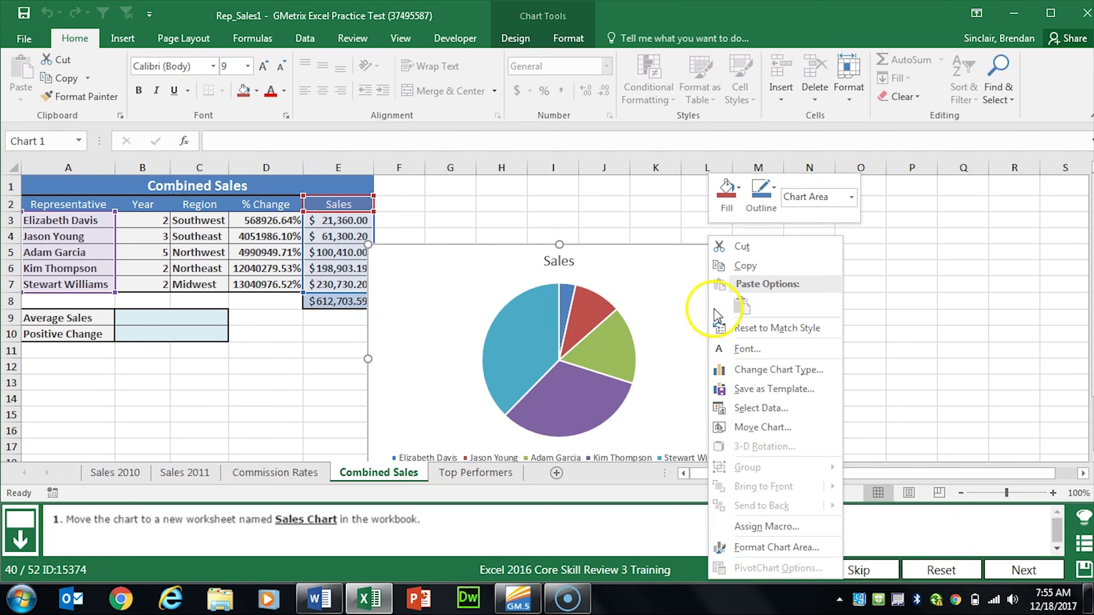
click(820, 437)
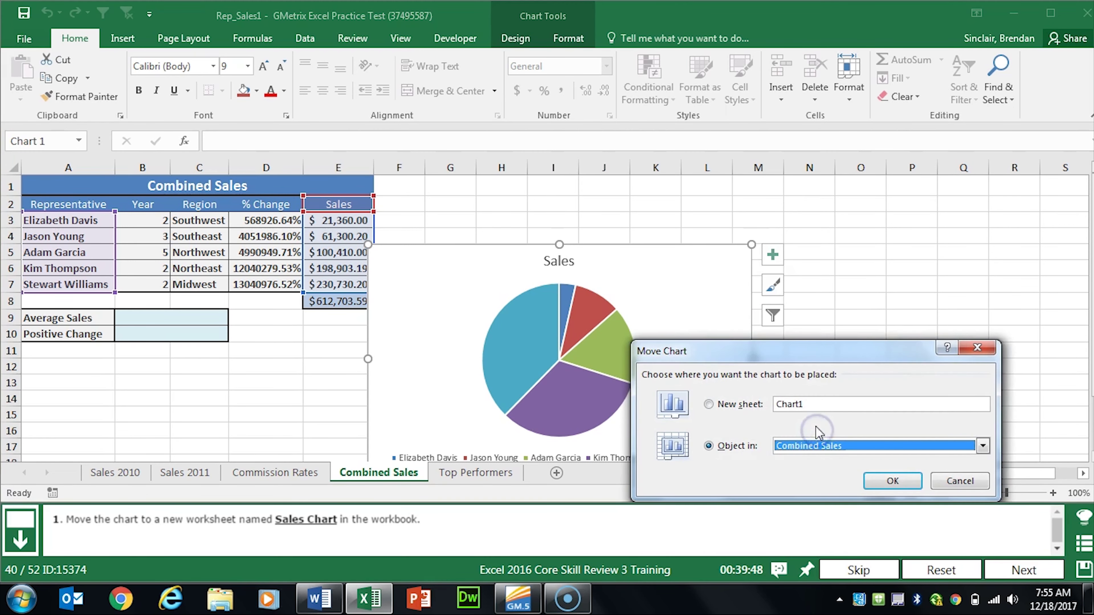
drag(788, 358, 770, 234)
click(692, 281)
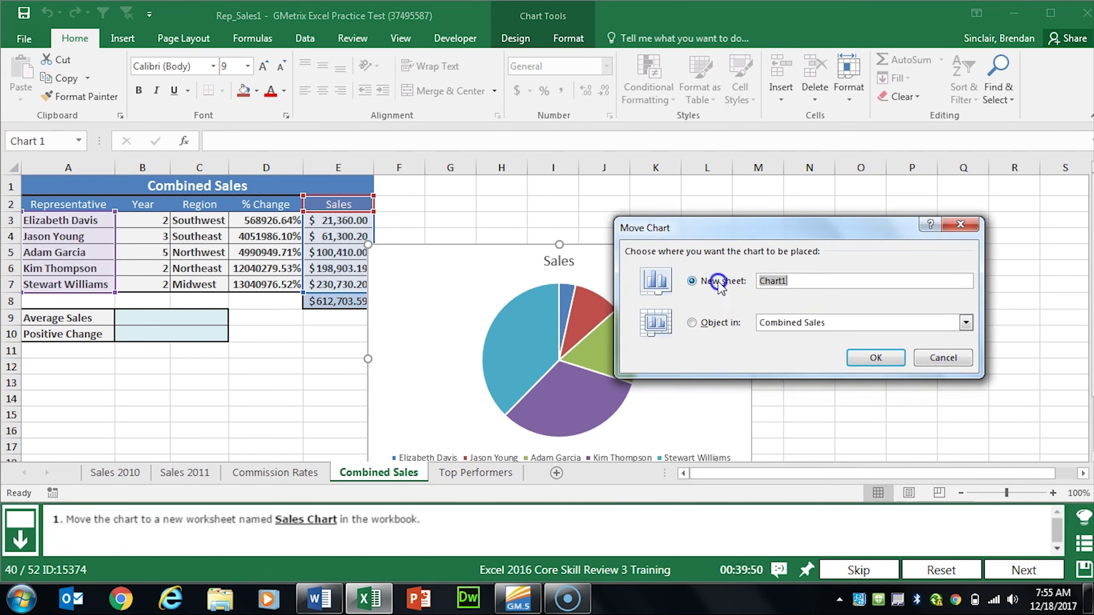
text(Sales Chart)
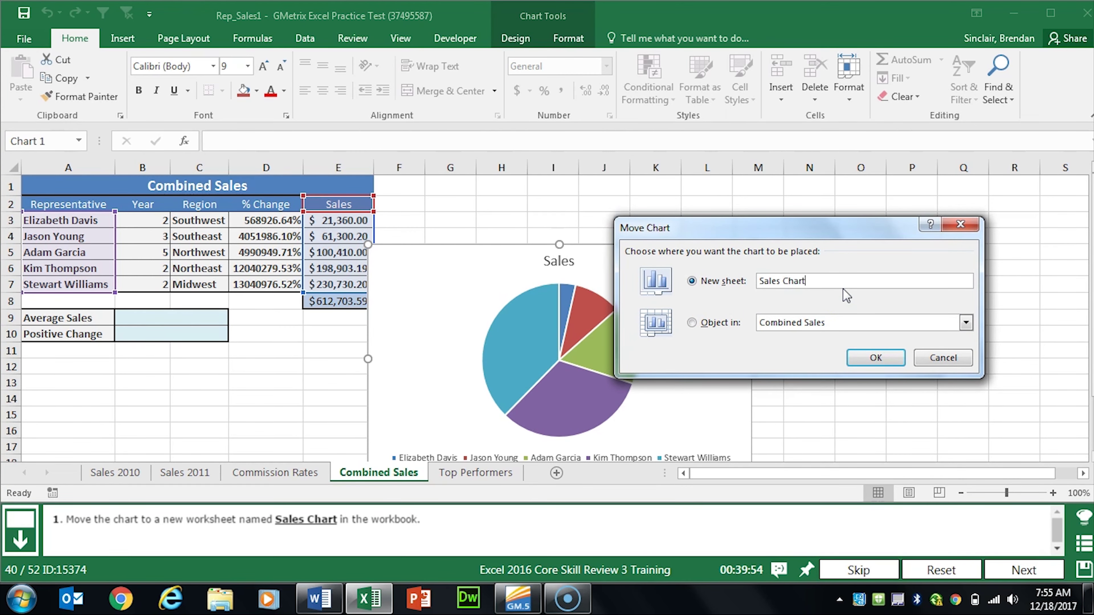
click(877, 357)
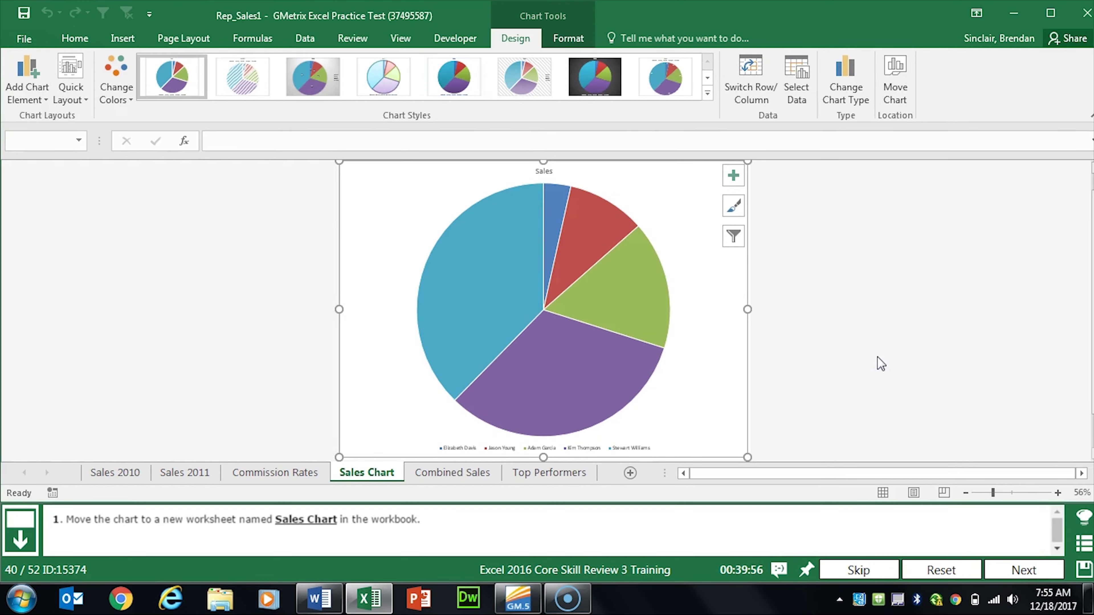
click(1004, 570)
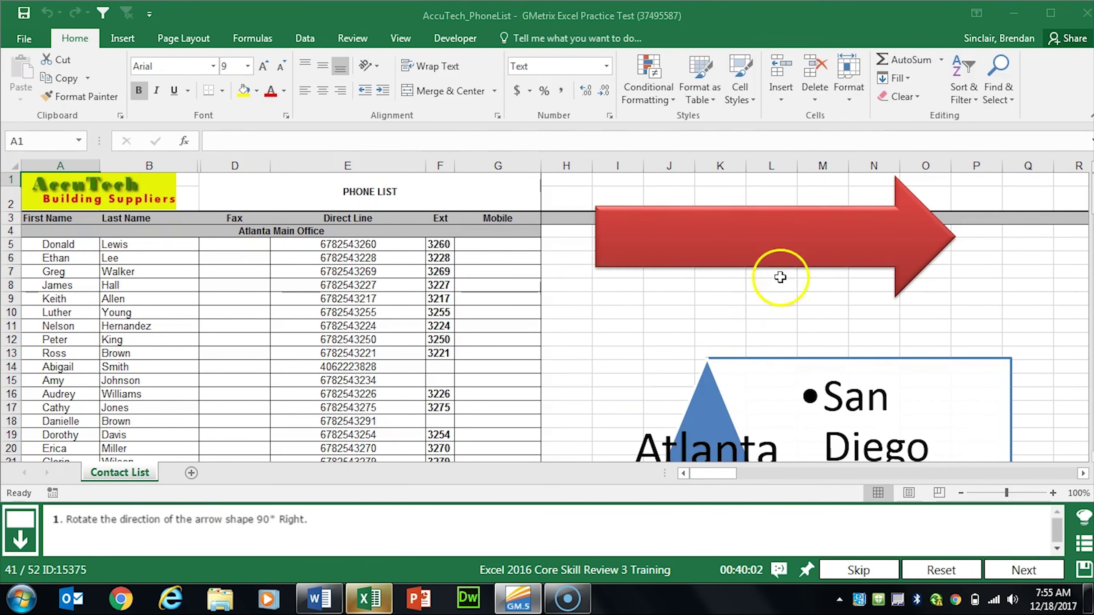
Step: Apply Rotate Right 90° to the red arrow from Drawing Tools Format, then advance
click(797, 242)
click(774, 241)
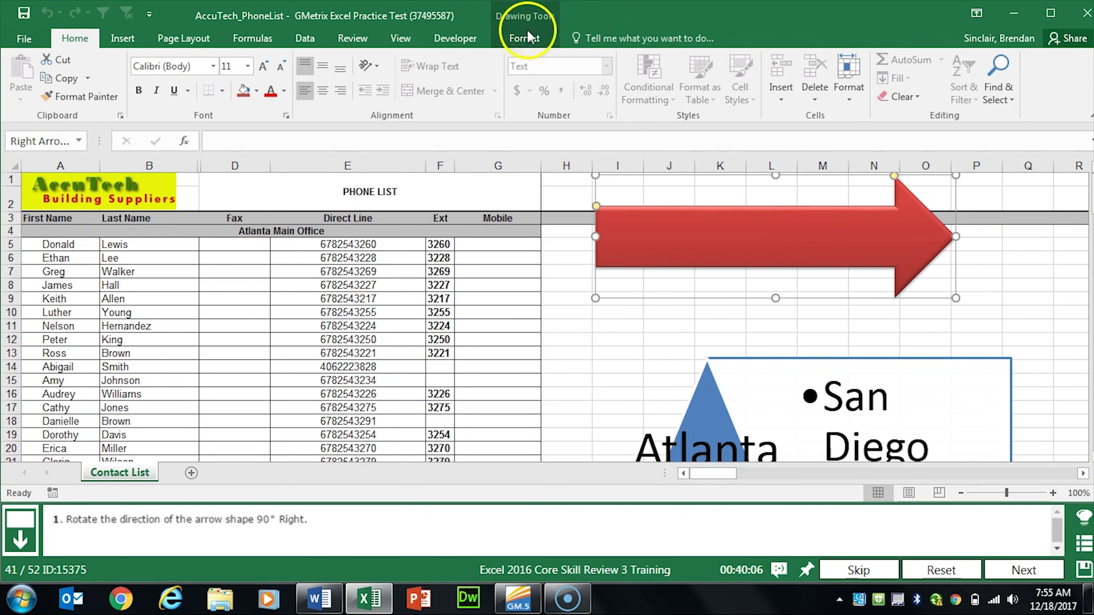
click(524, 39)
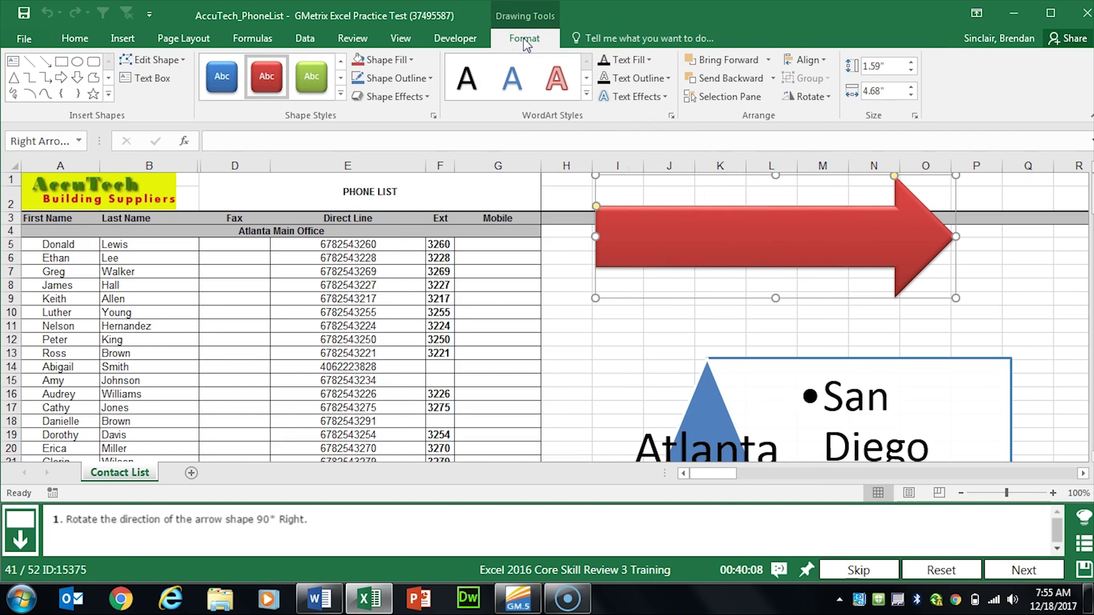
click(797, 97)
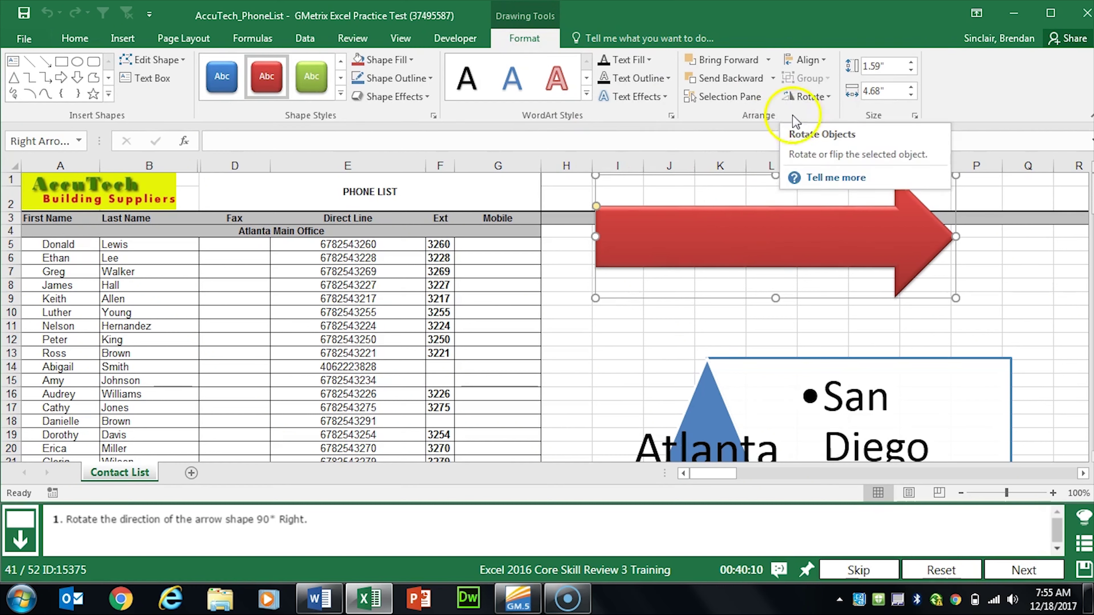
click(828, 97)
click(891, 118)
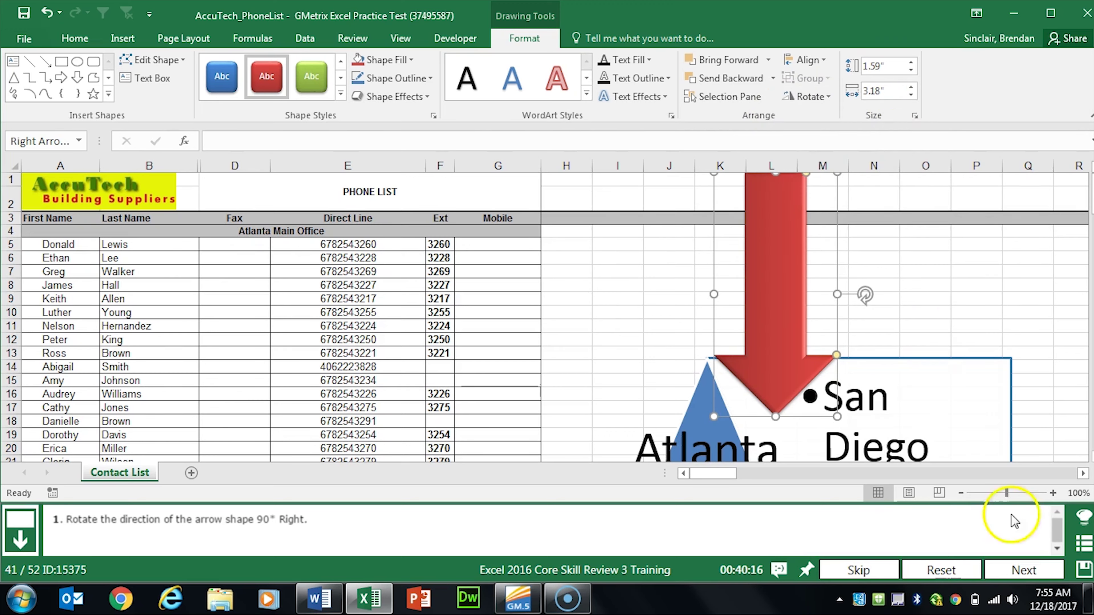
click(1023, 570)
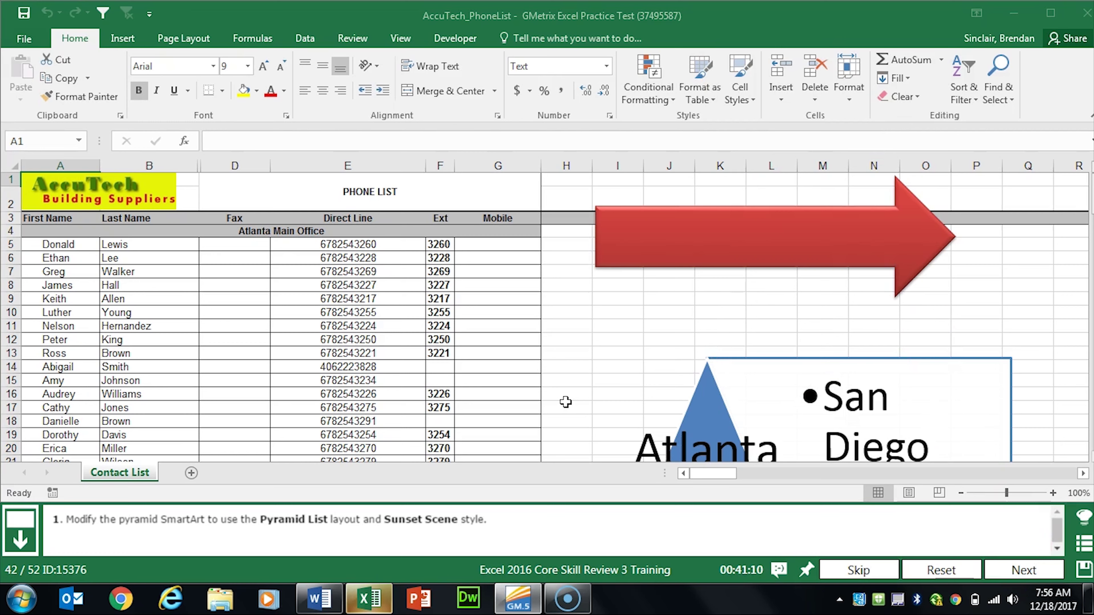
Step: Switch the pyramid SmartArt to the Pyramid List layout
click(718, 416)
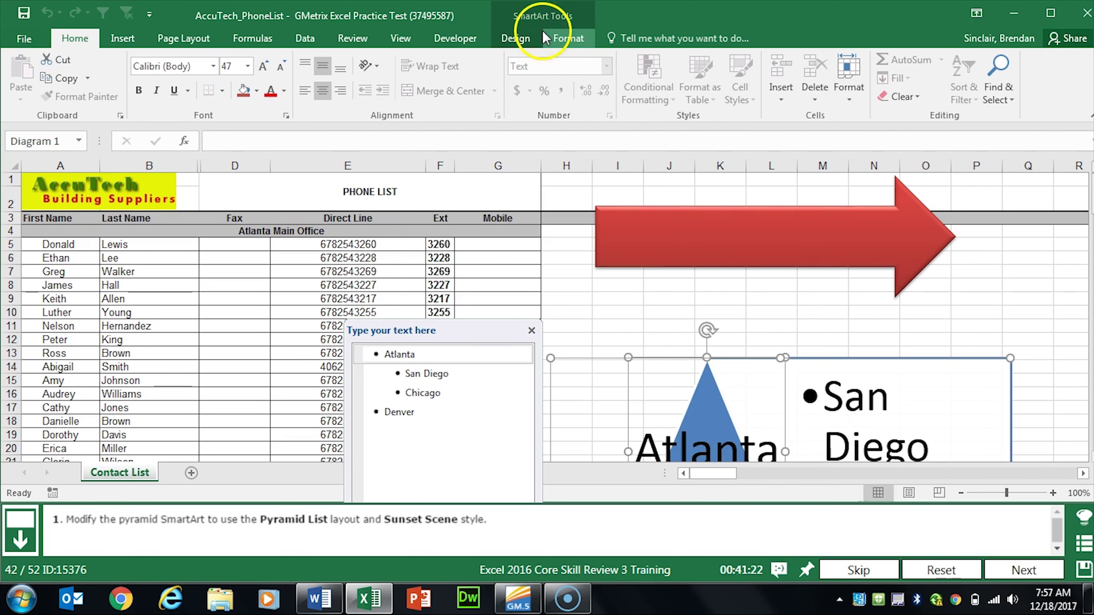
click(513, 43)
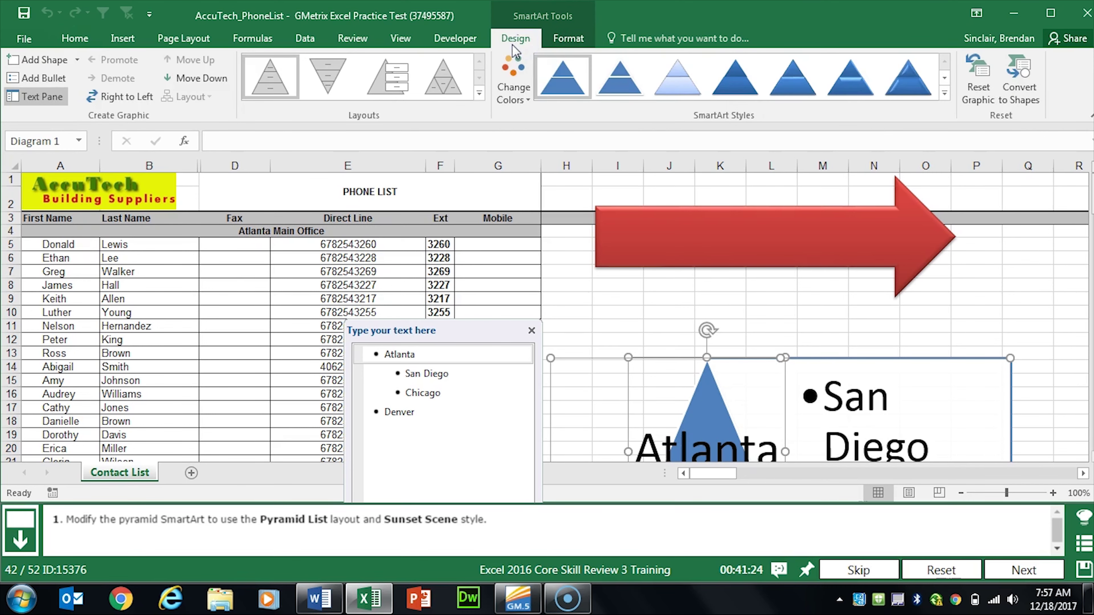
click(478, 94)
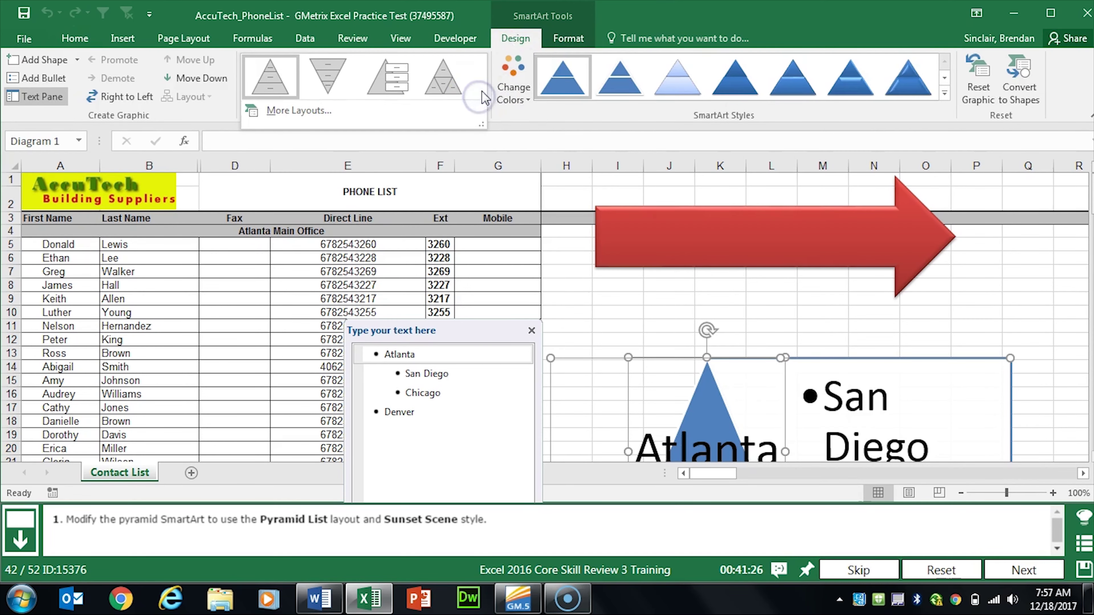
click(347, 109)
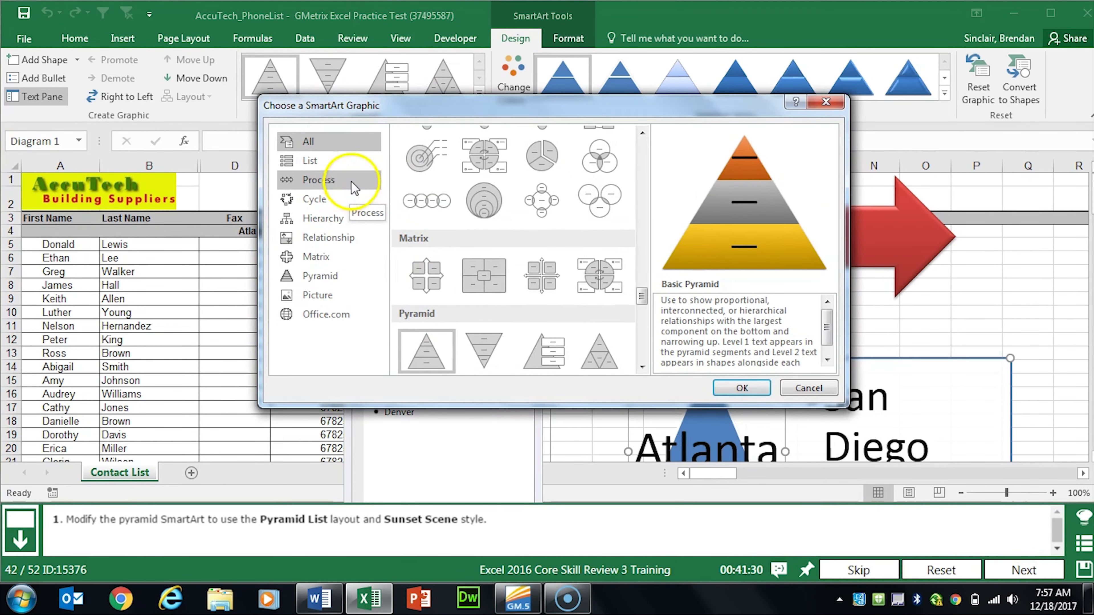
click(334, 162)
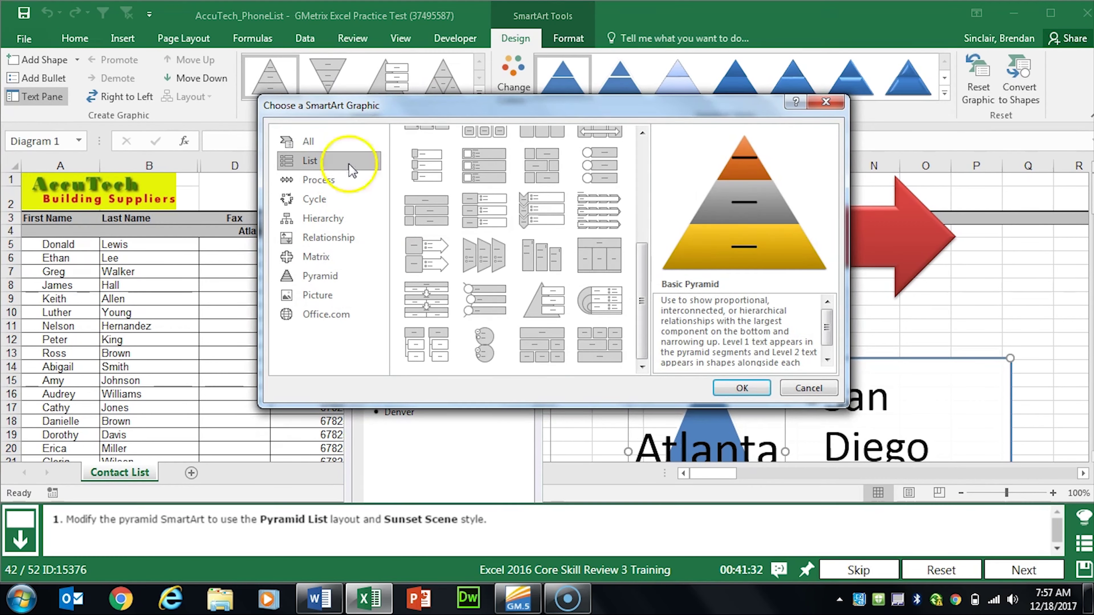
click(348, 284)
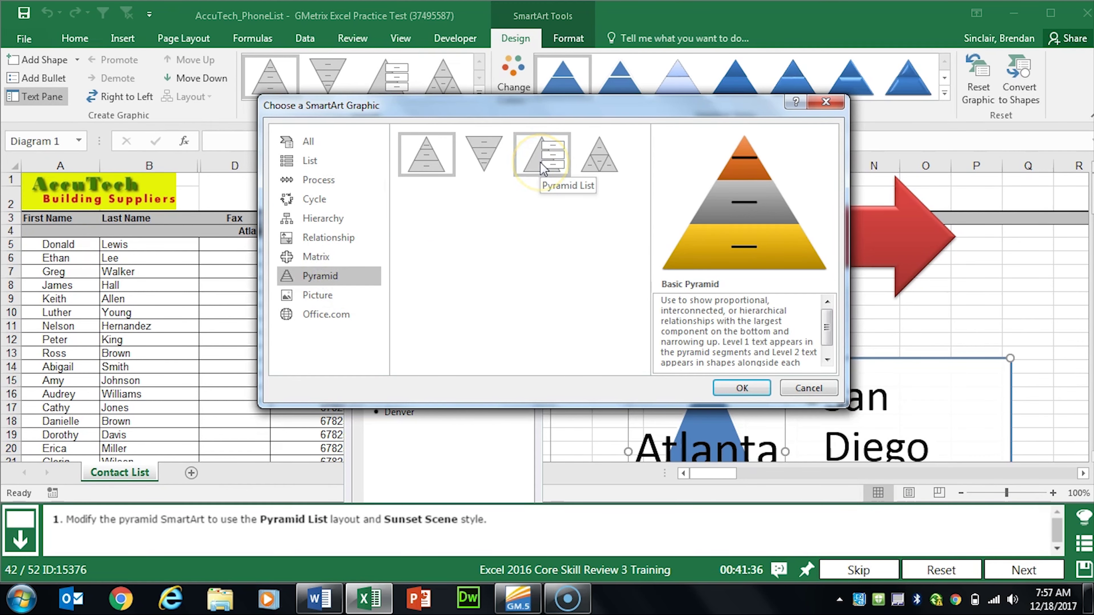
click(527, 153)
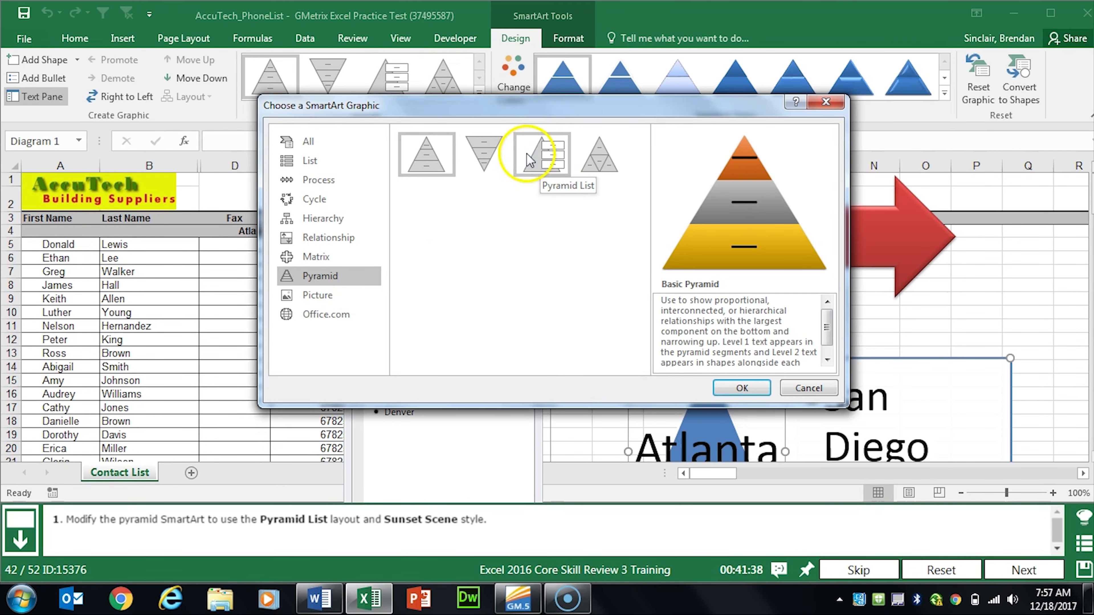
click(742, 388)
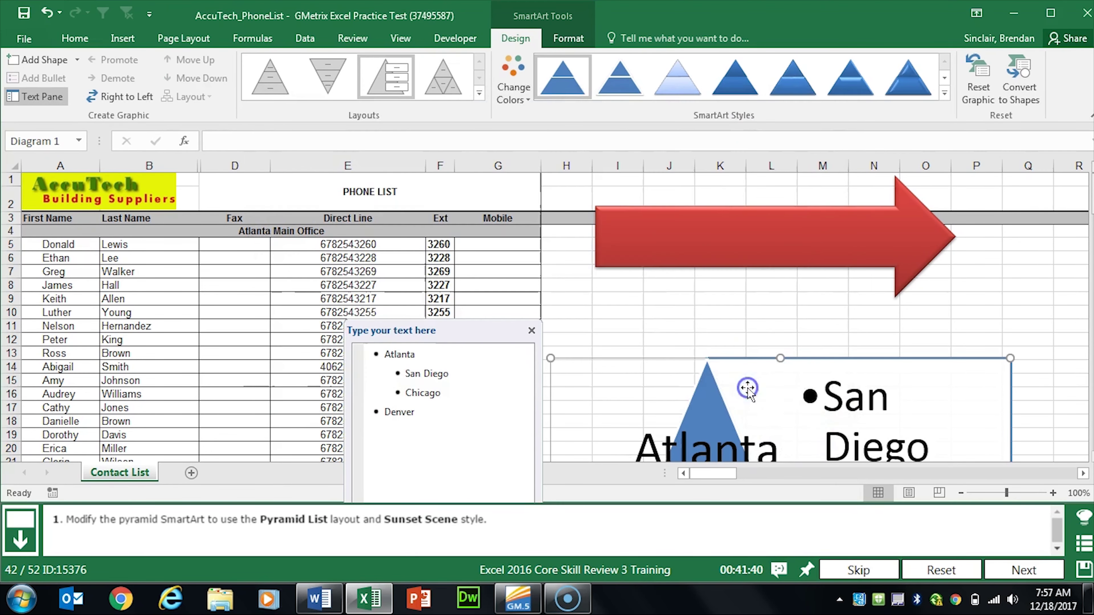
Step: Apply the Sunset Scene SmartArt style, then advance to the next task
click(862, 346)
scroll(767, 447, down, 9)
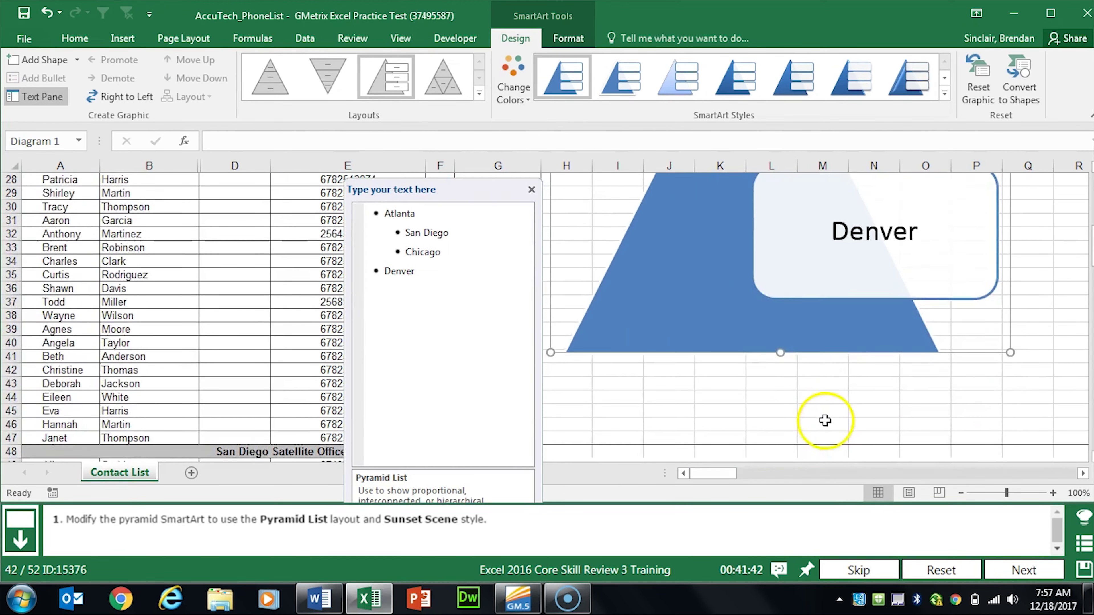
scroll(826, 420, up, 8)
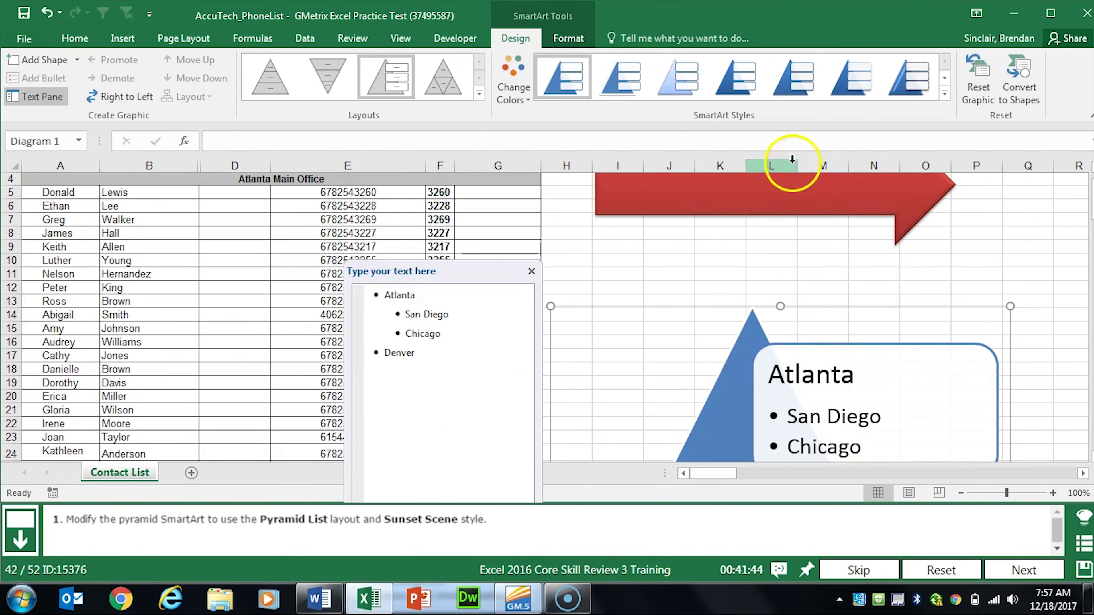
click(945, 94)
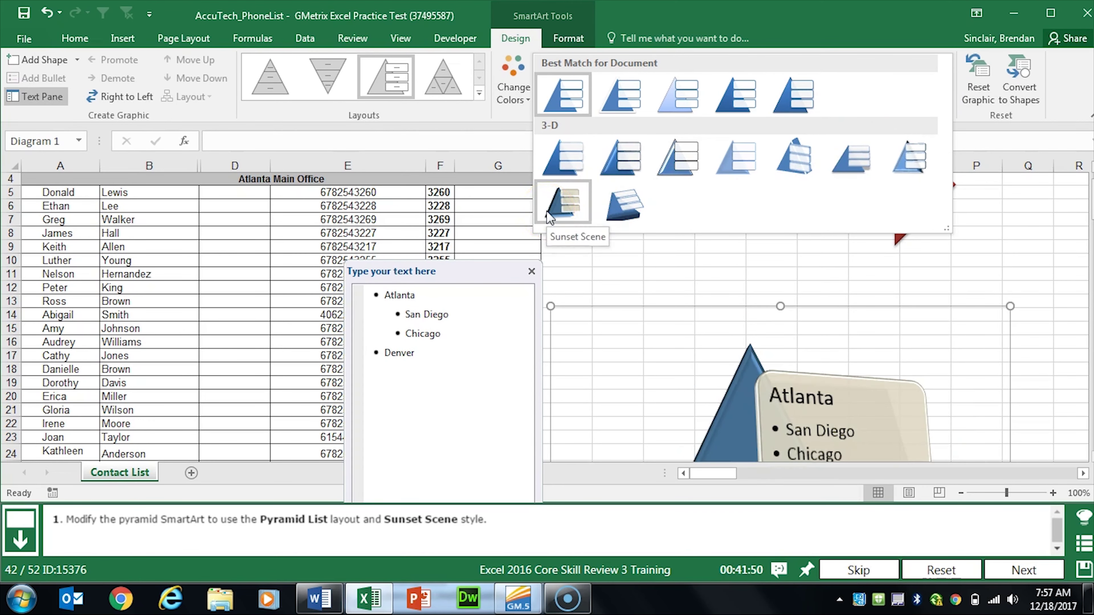
click(560, 214)
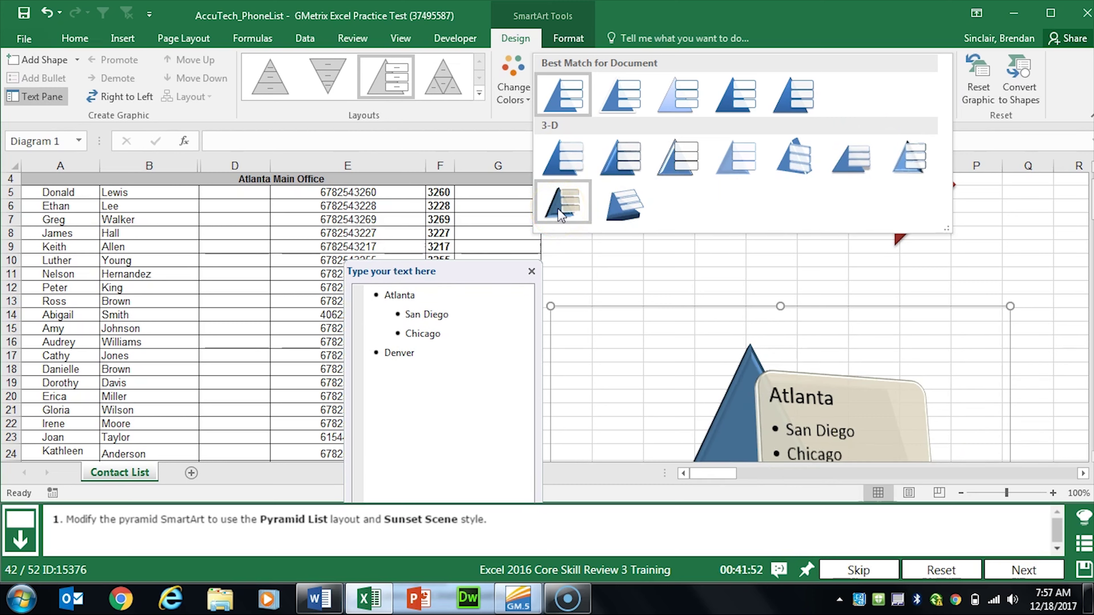
click(569, 210)
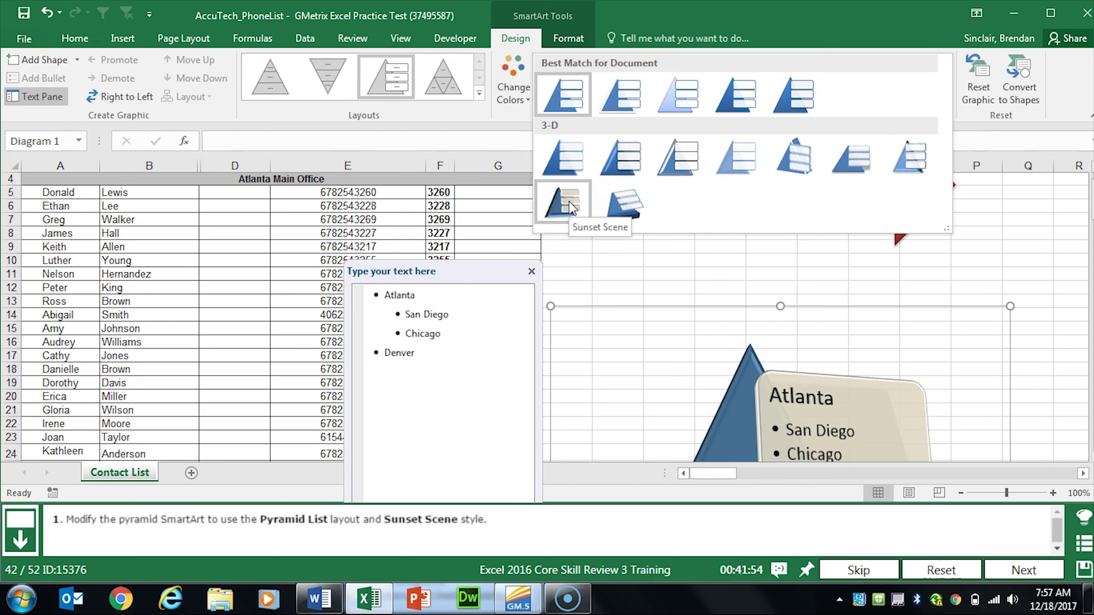
click(572, 209)
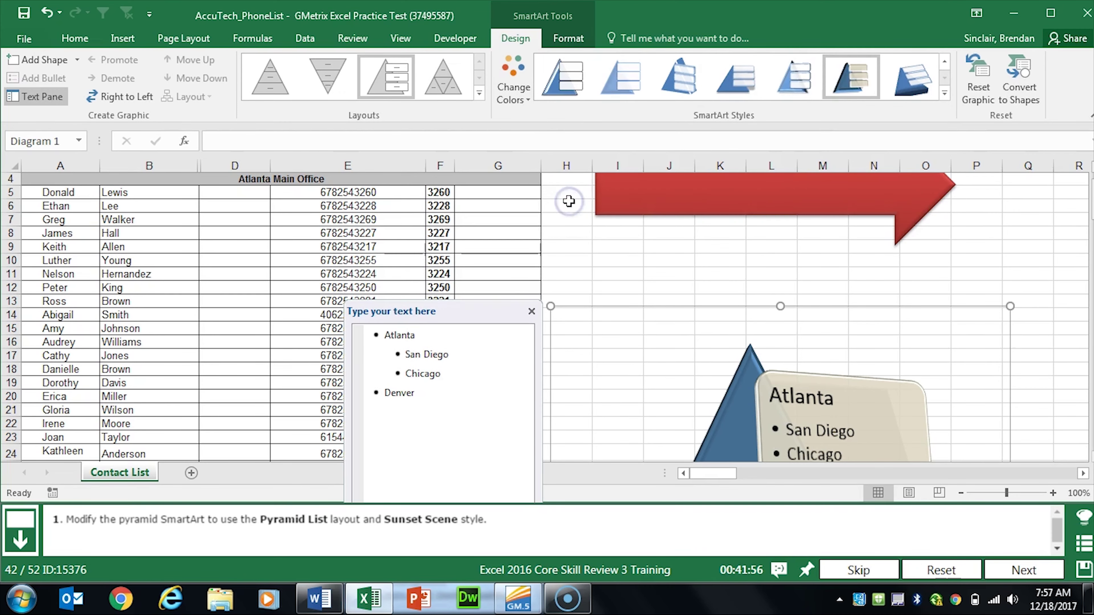
click(1026, 570)
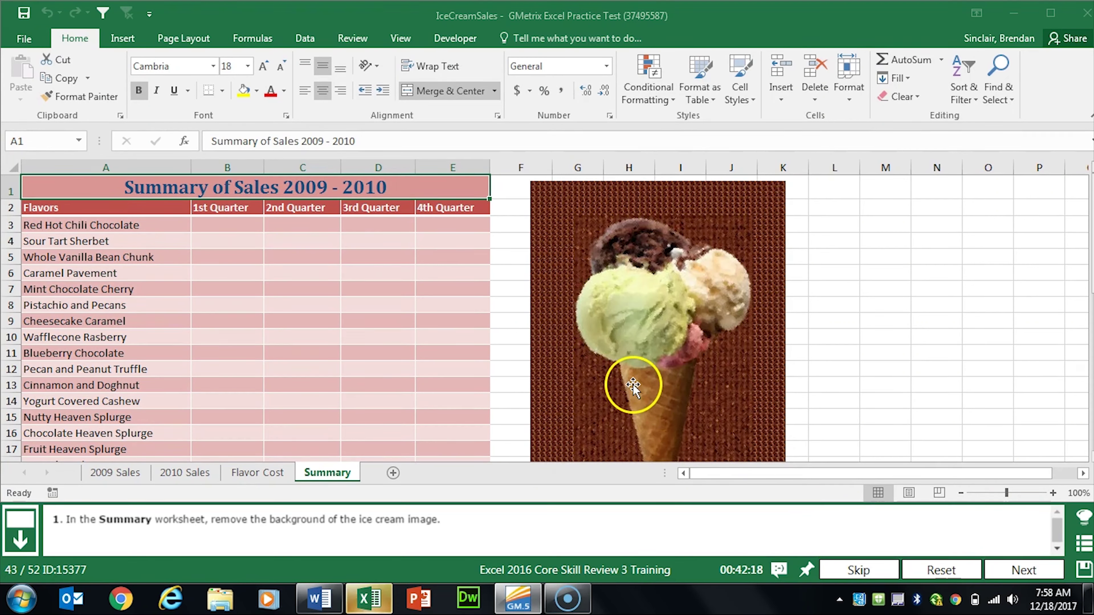
Step: Remove the ice cream picture's background, keep the changes, and go to the next question
click(757, 382)
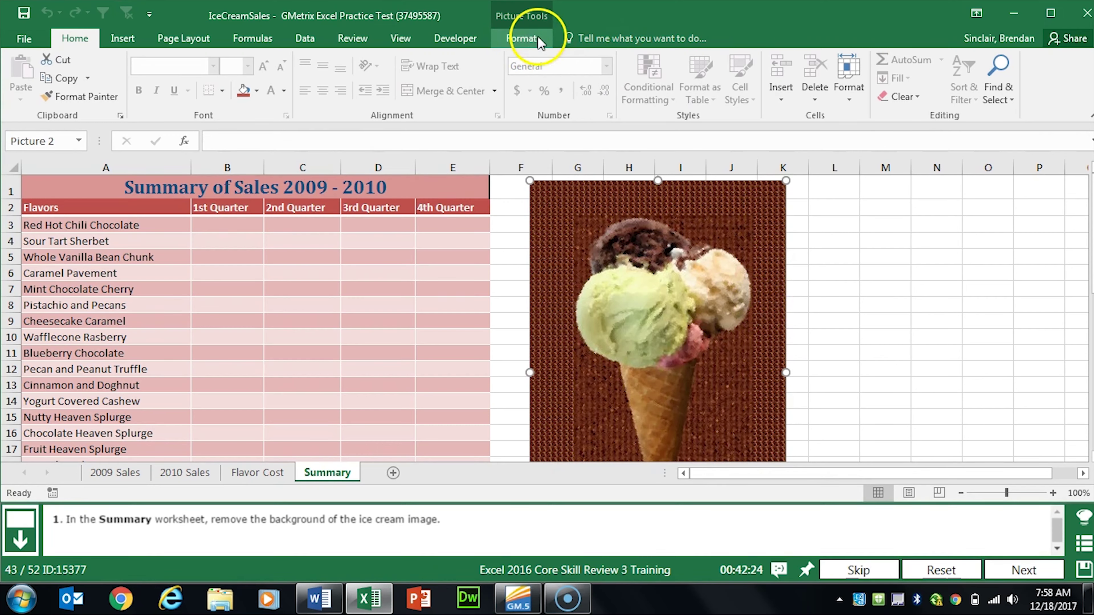
click(522, 38)
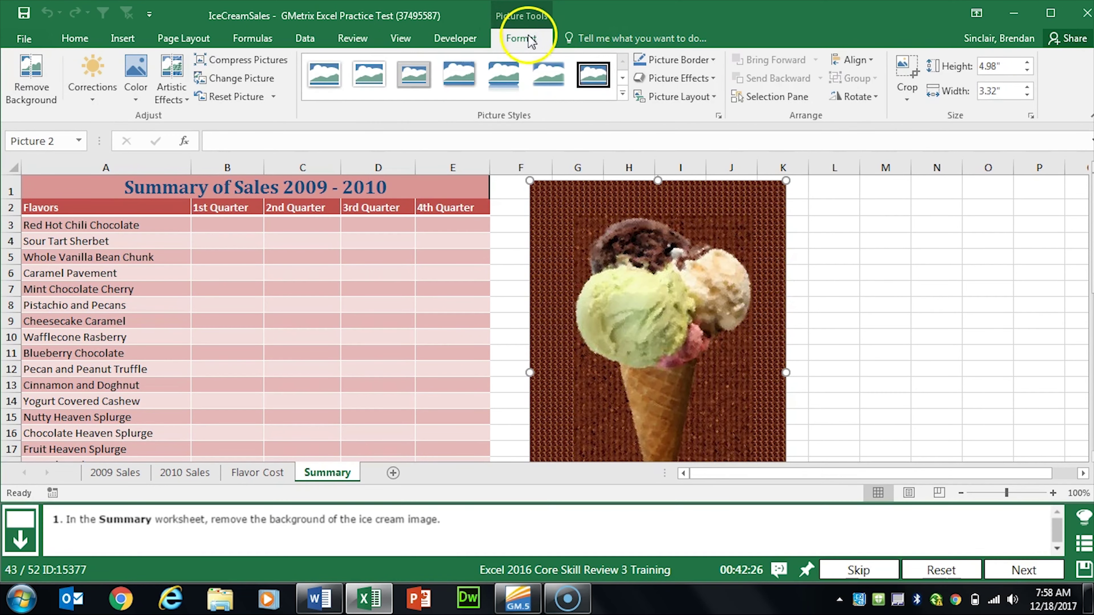
click(46, 99)
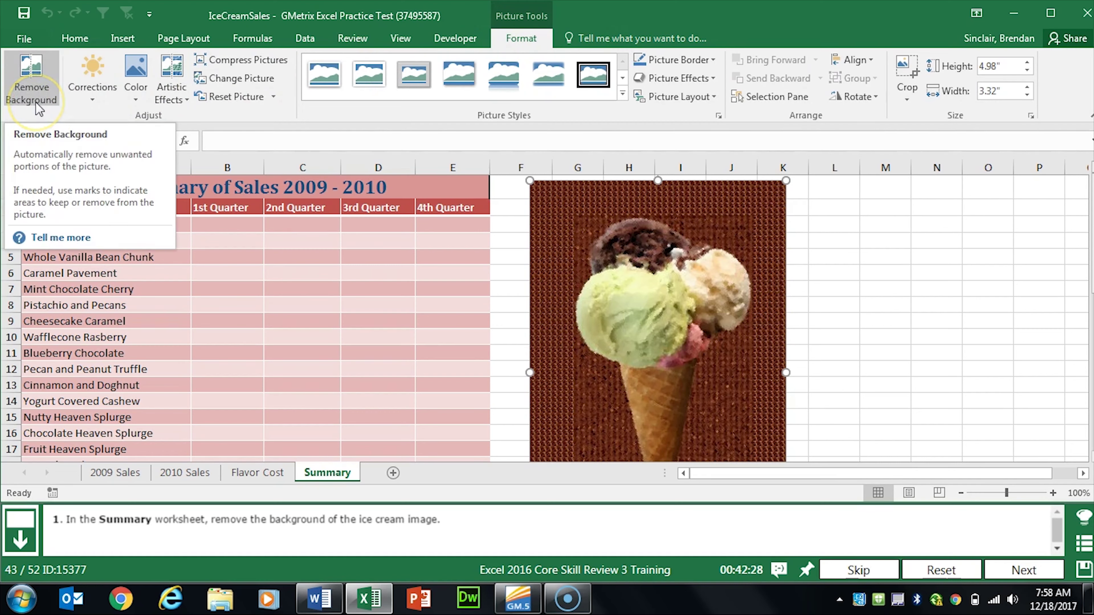
click(37, 105)
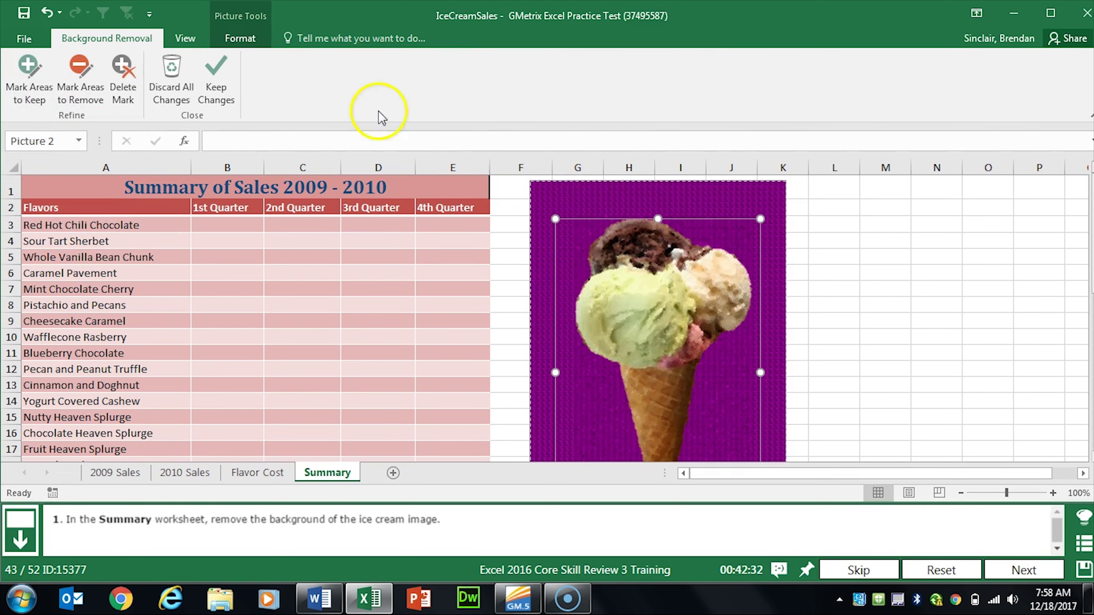
click(221, 97)
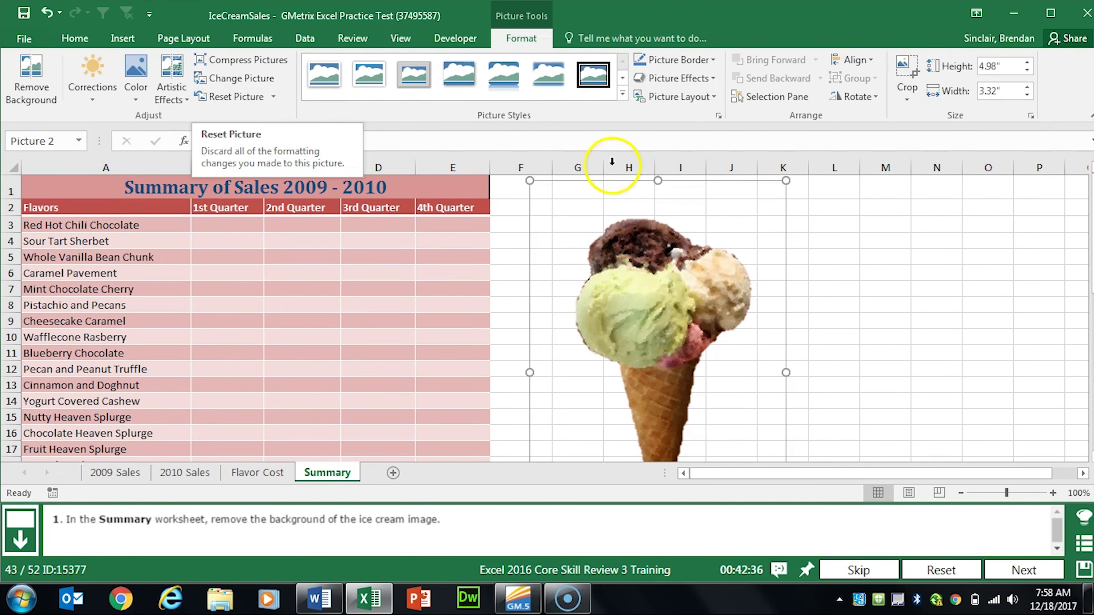
click(1006, 568)
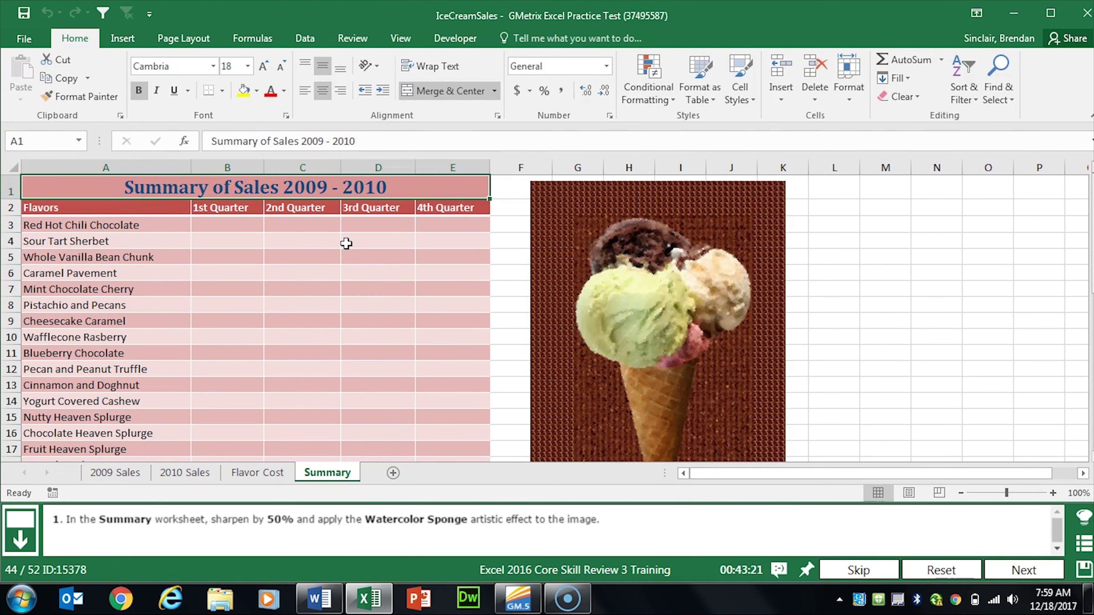
Step: Sharpen the ice cream picture by 50%
click(715, 321)
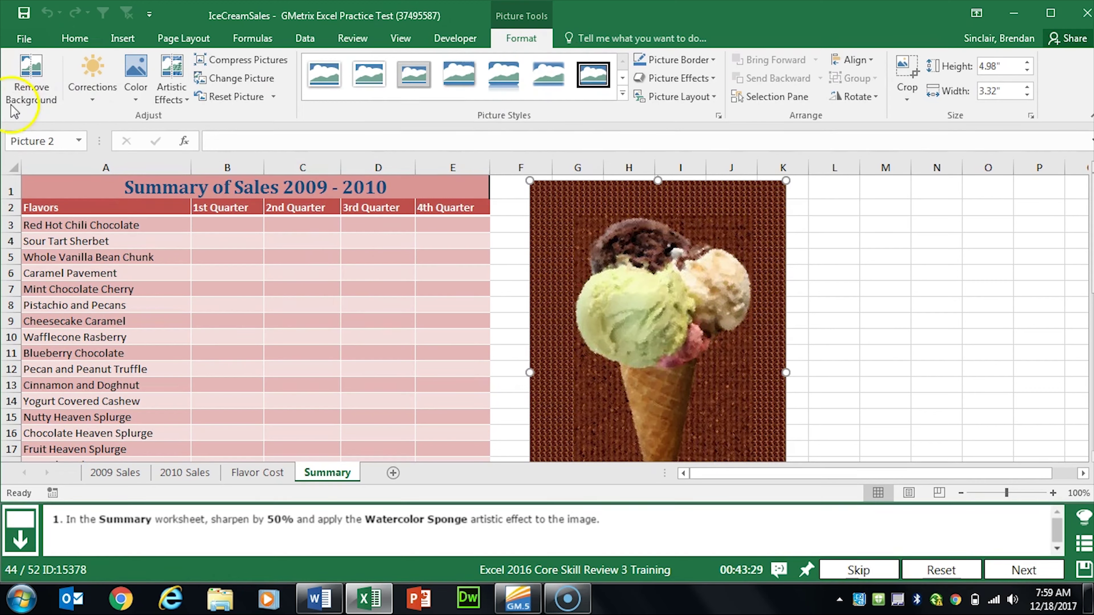
click(103, 104)
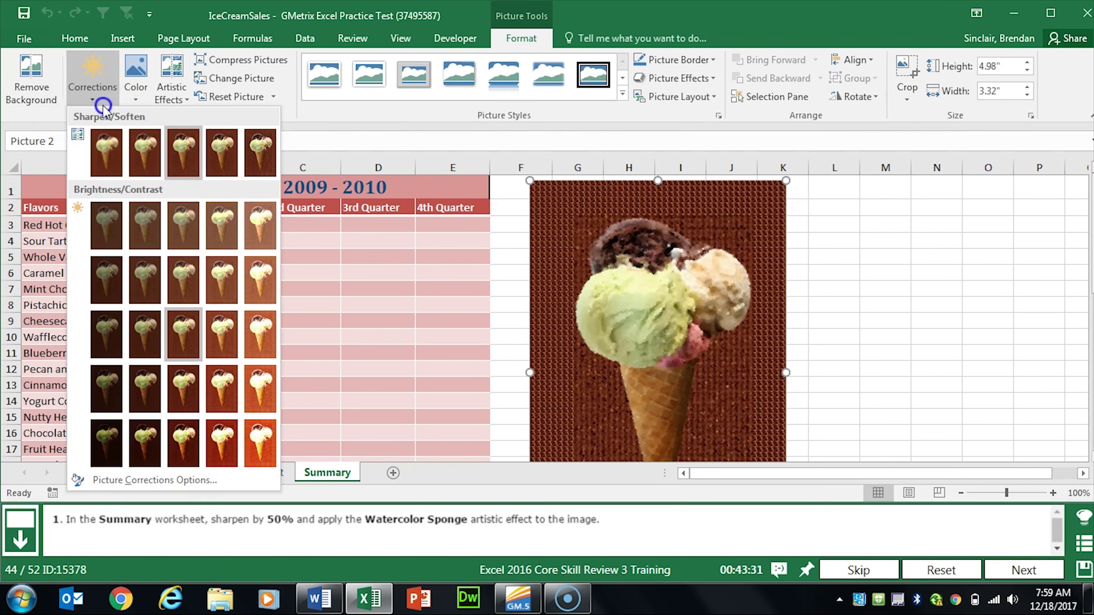
click(261, 150)
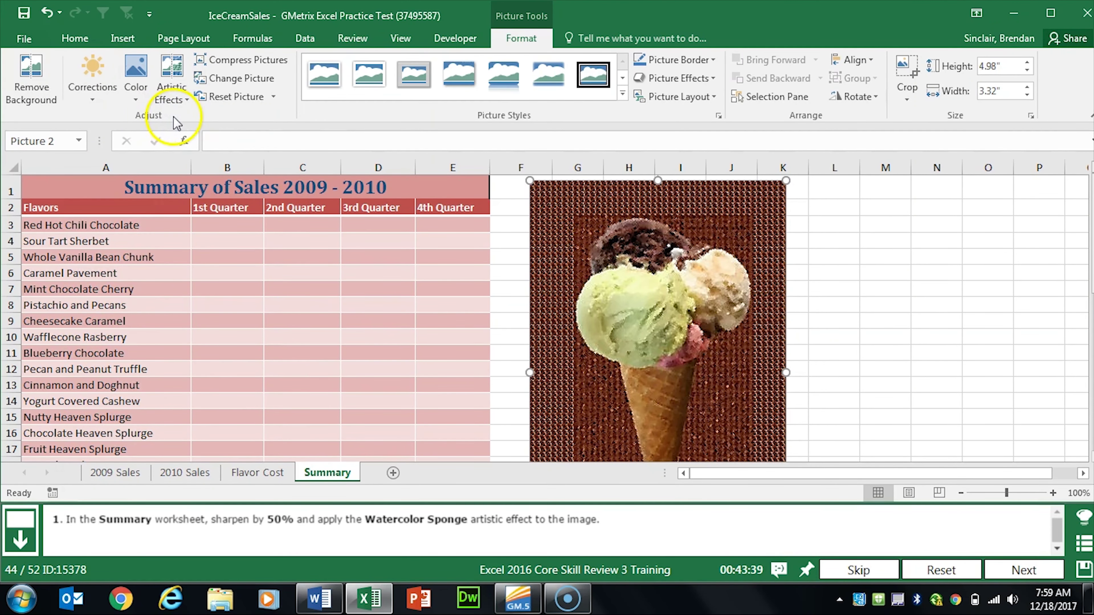
Step: Apply the Watercolor Sponge artistic effect to the picture and go to the next question
click(184, 100)
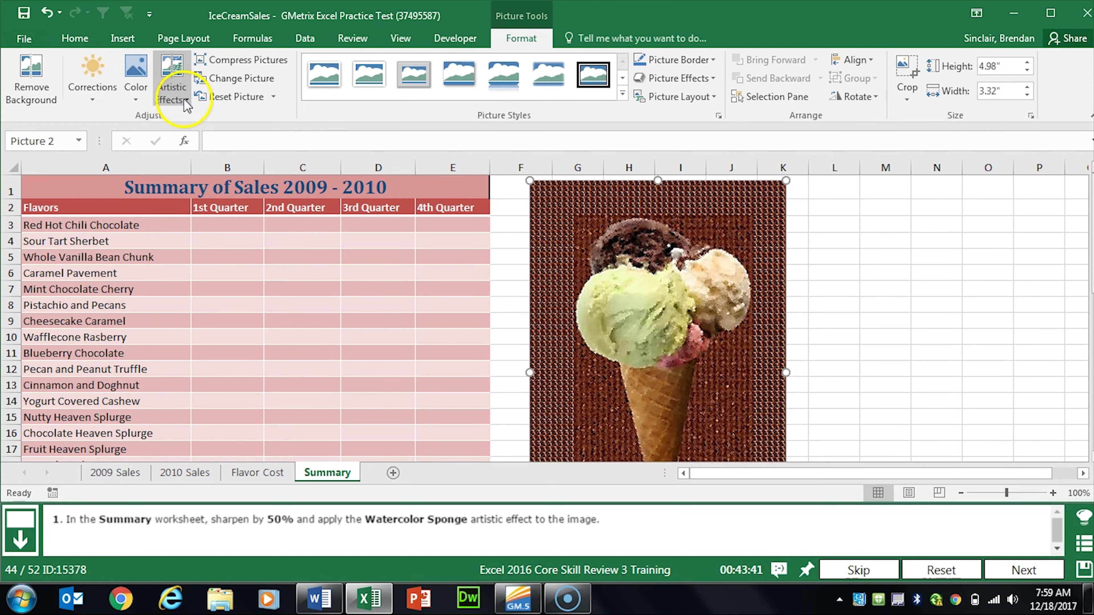
click(185, 100)
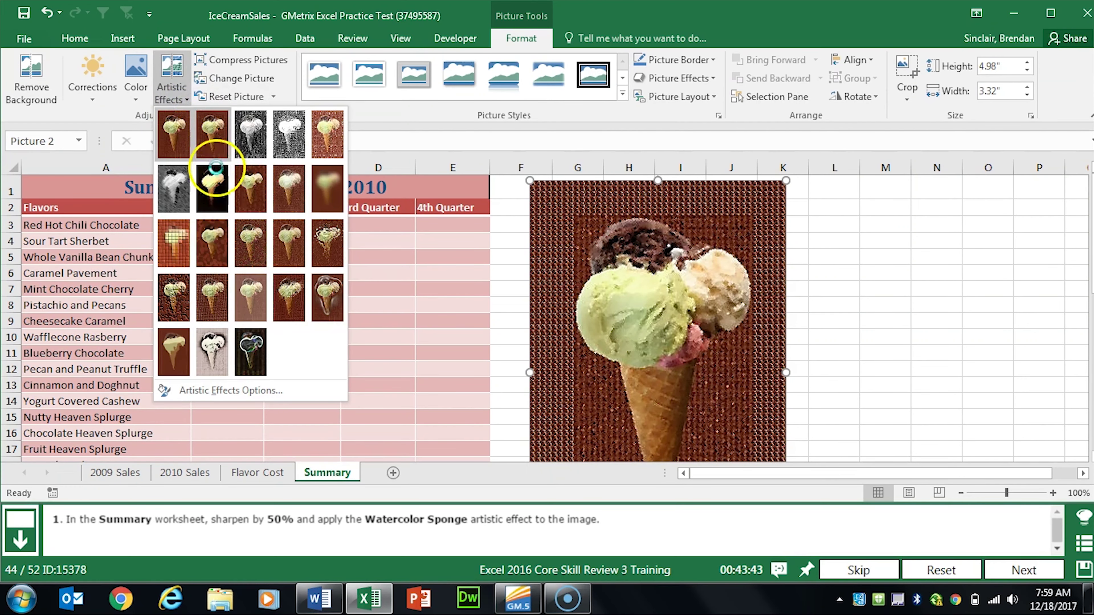
click(212, 246)
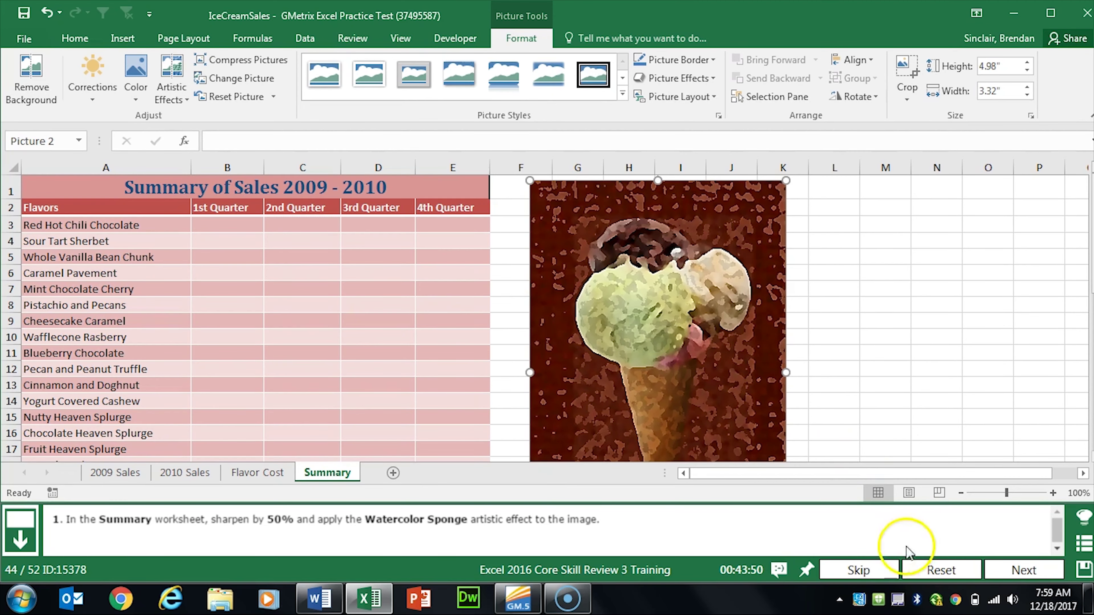
click(1008, 569)
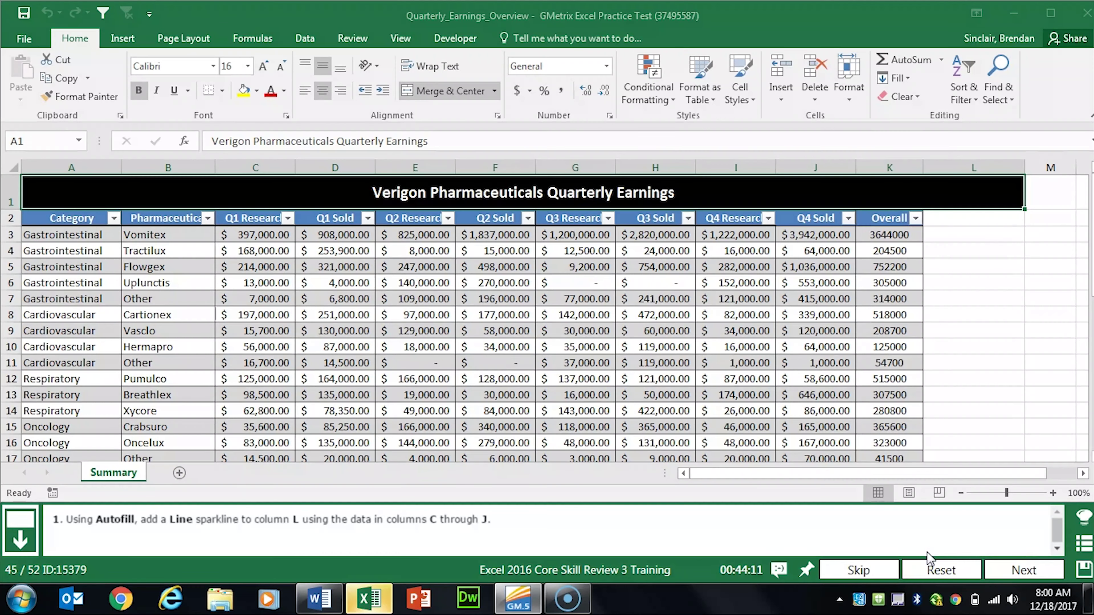
Step: Insert a Line sparkline in L3 using the data range C3:J3
click(912, 544)
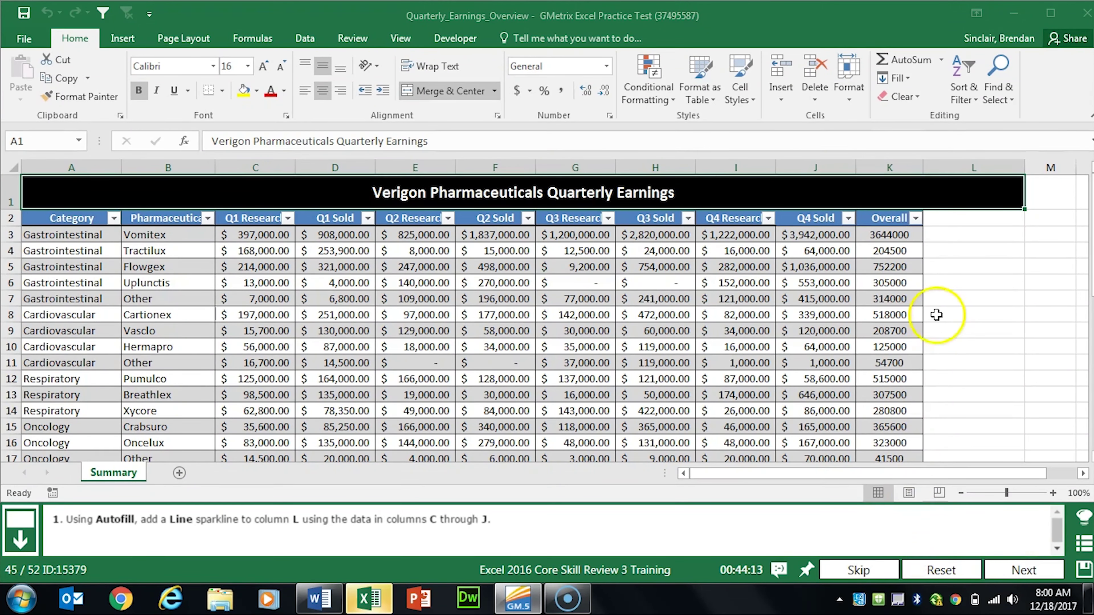
click(948, 237)
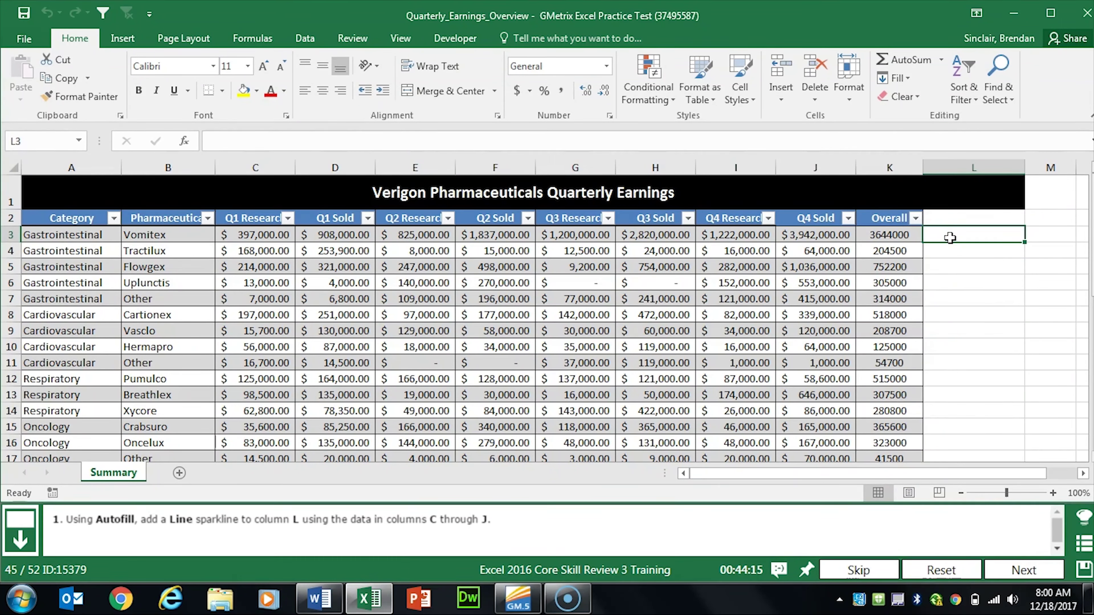
click(968, 233)
click(124, 37)
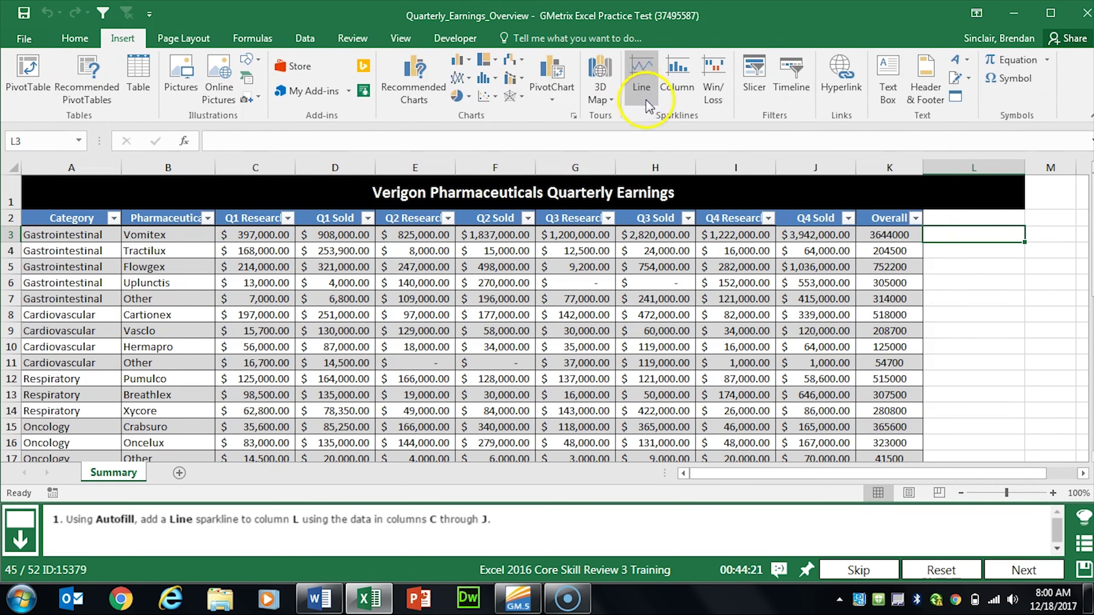
click(642, 86)
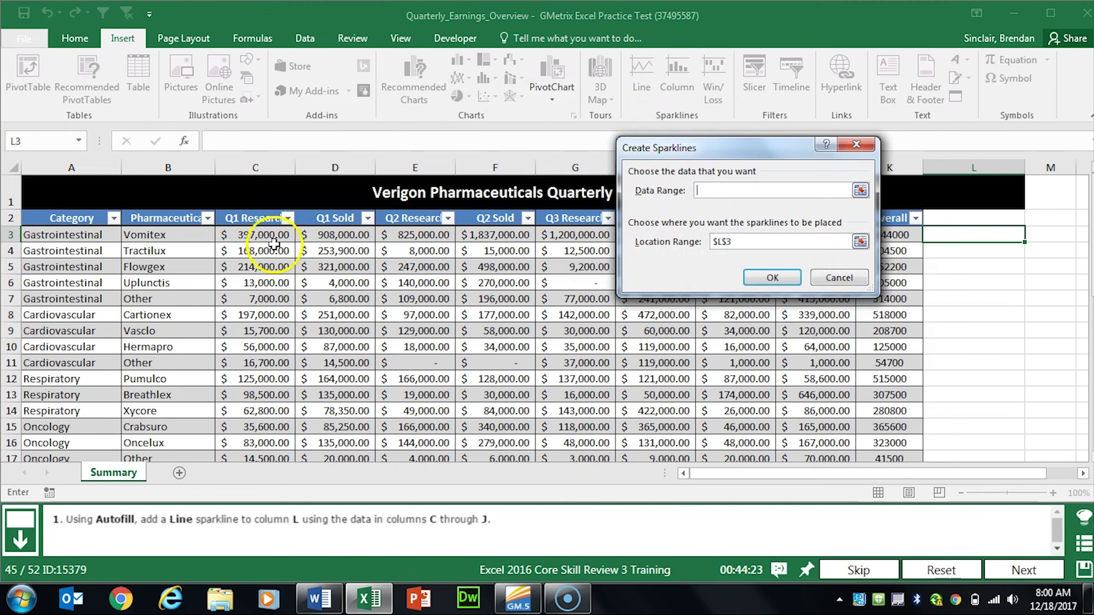
click(244, 233)
drag(244, 233, 817, 234)
drag(776, 148, 732, 203)
click(727, 333)
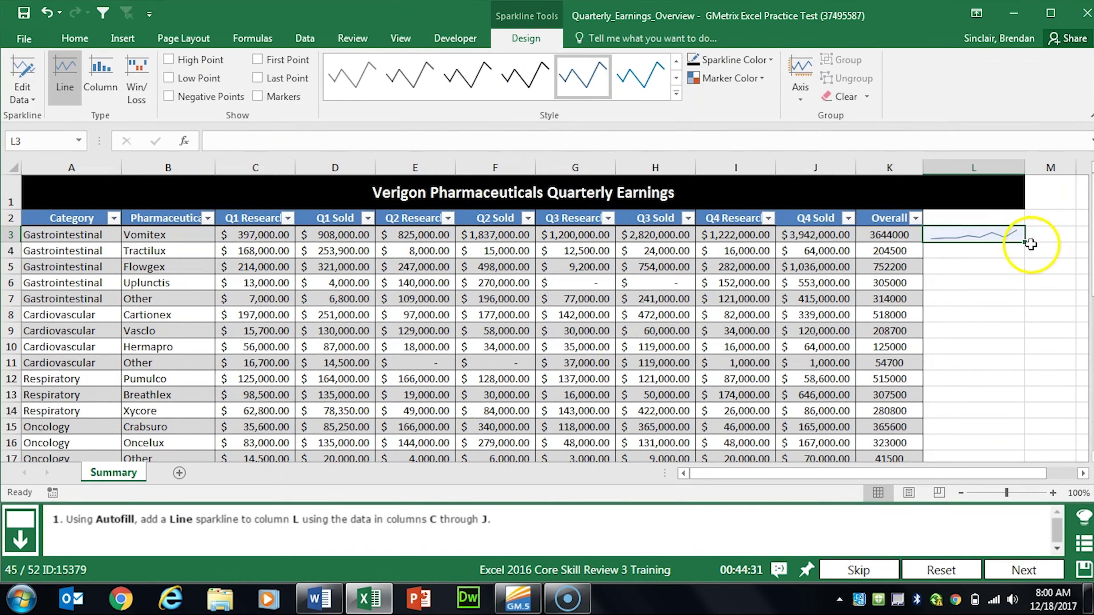
Step: Fill the L3 sparkline down to L26 and go to the next question
drag(1024, 243, 1025, 243)
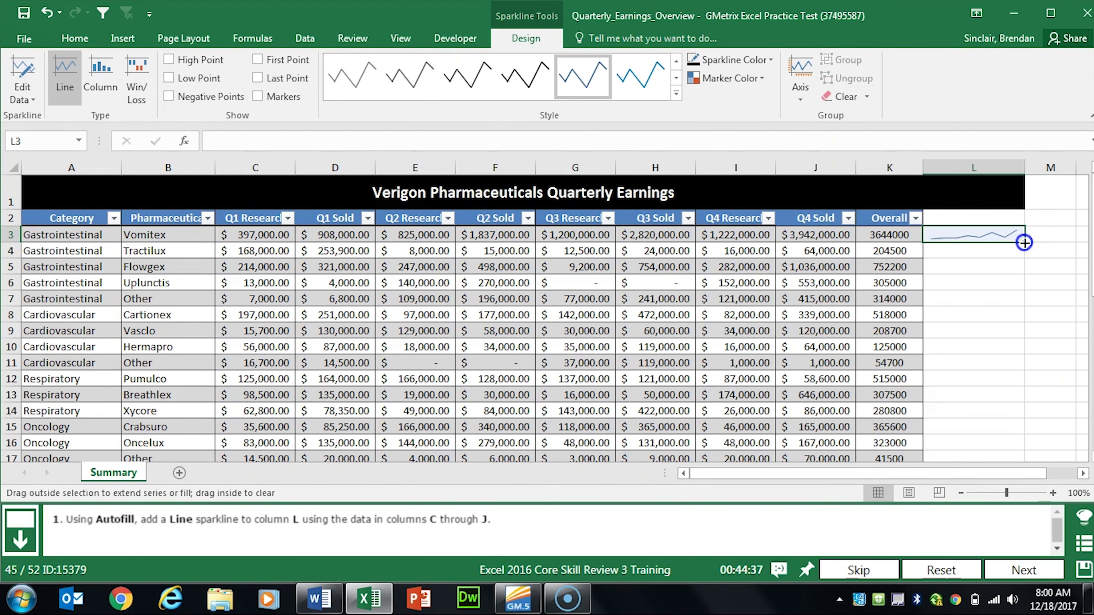
drag(1024, 242, 1009, 302)
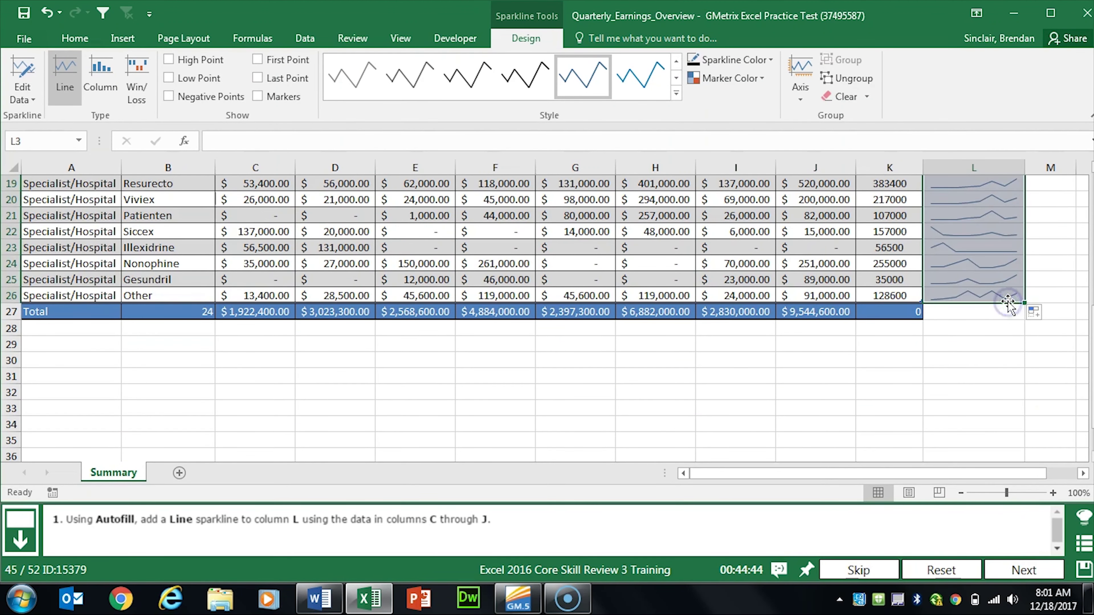
click(1020, 573)
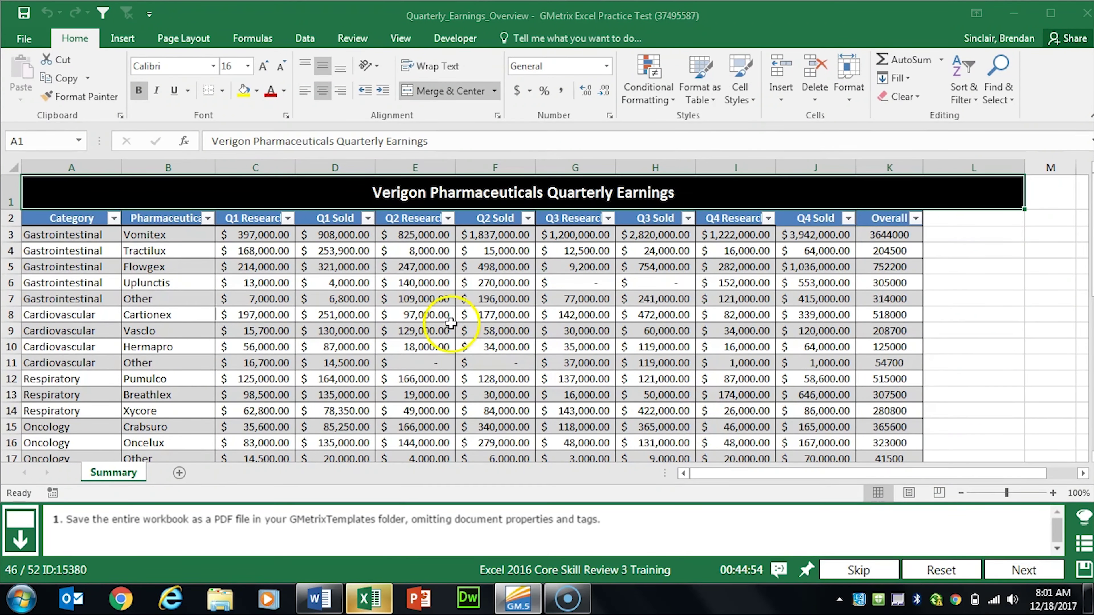
Step: Publish the workbook as a PDF excluding document properties and structure tags, then go to the next question
click(24, 39)
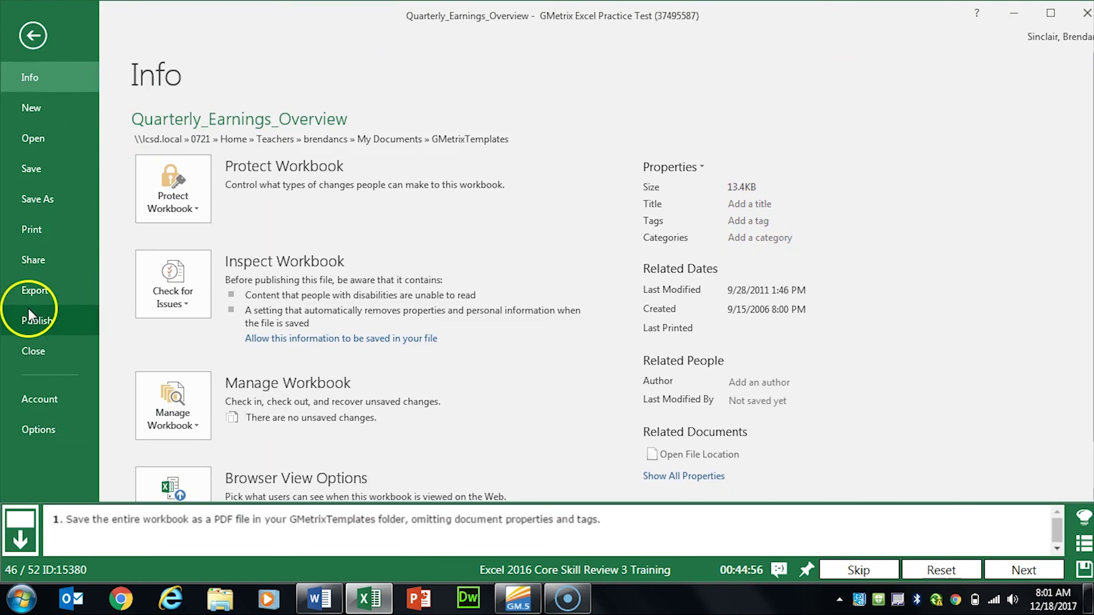
click(31, 292)
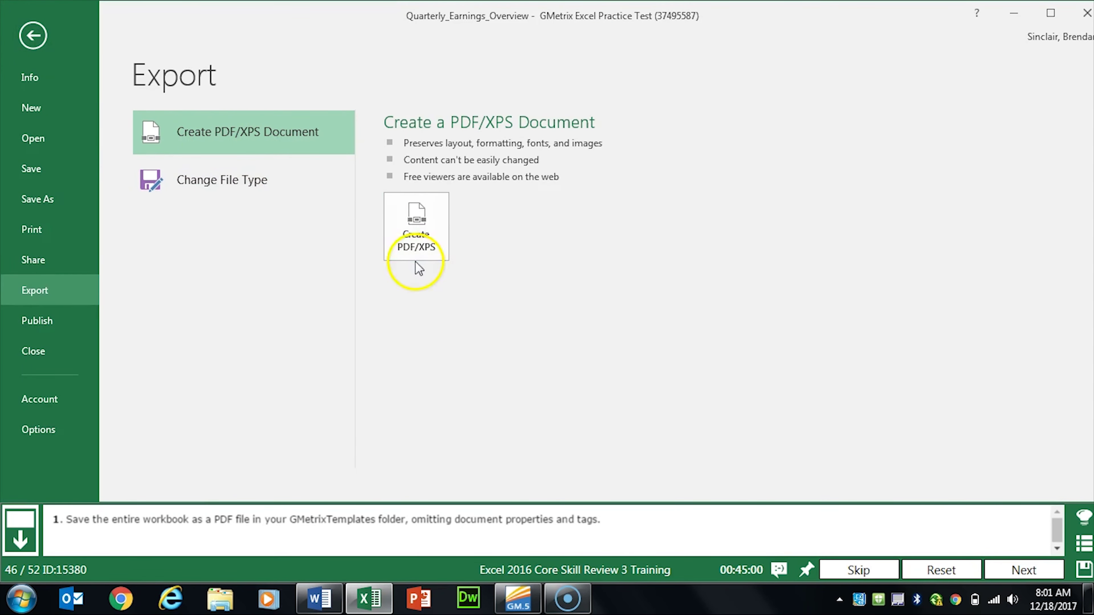
click(434, 245)
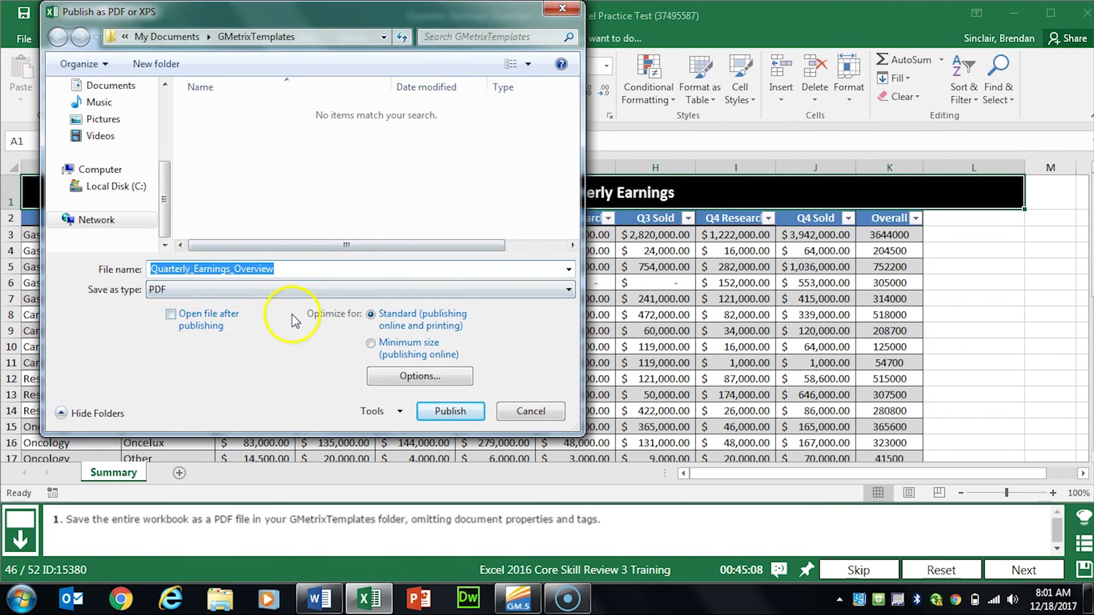
click(420, 376)
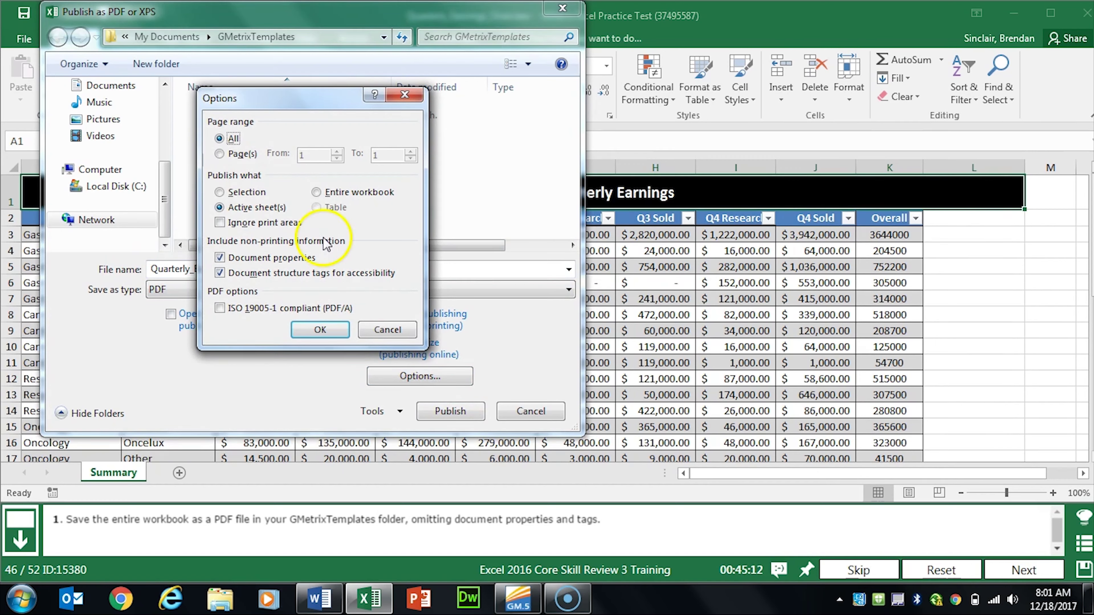
click(220, 258)
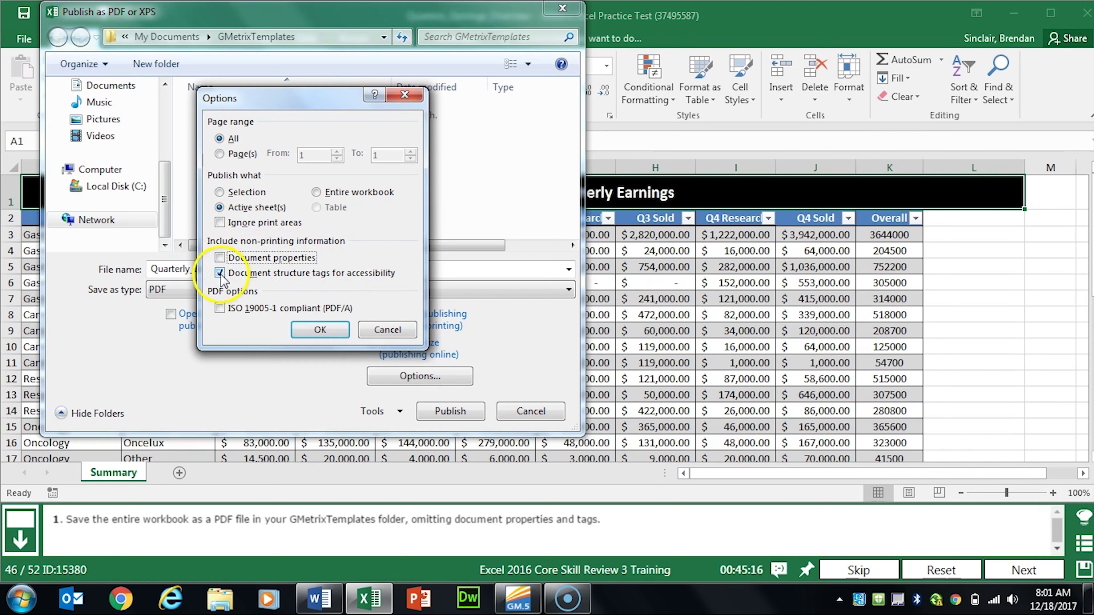
click(221, 274)
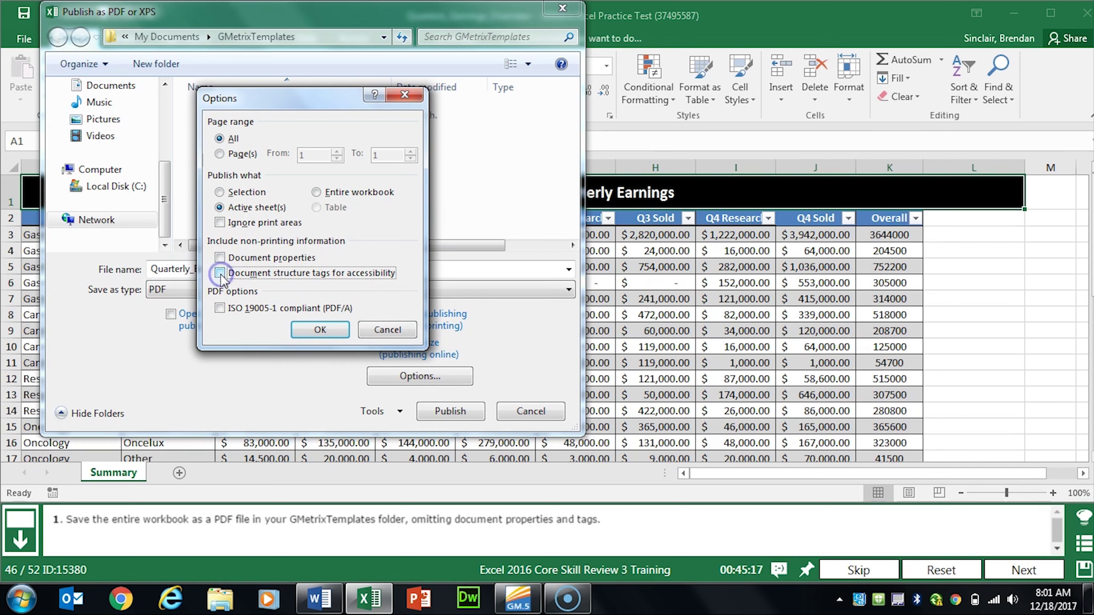
click(320, 335)
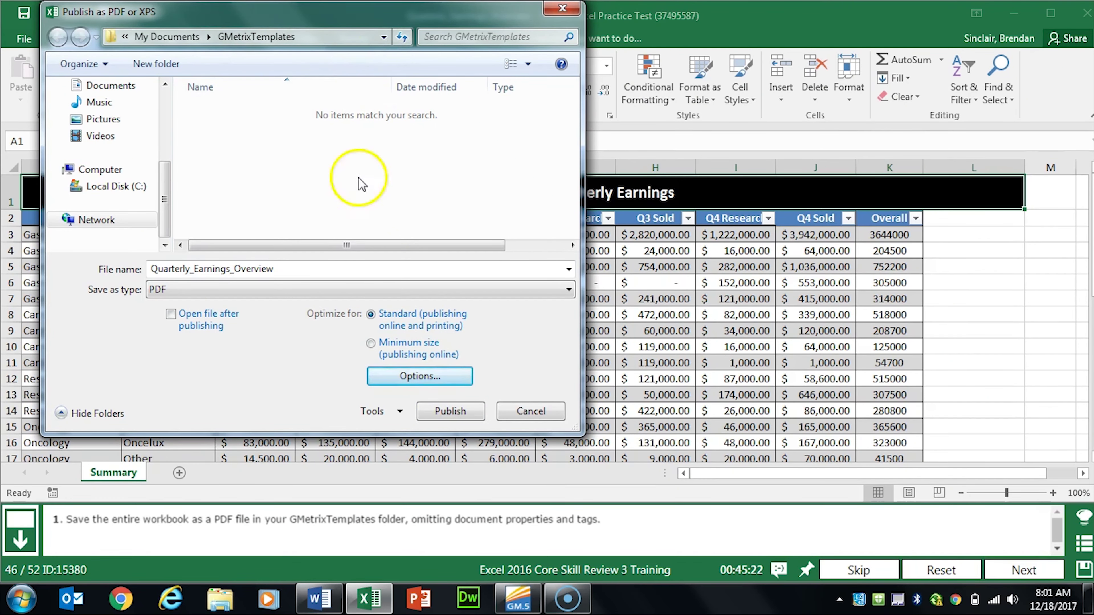
click(450, 412)
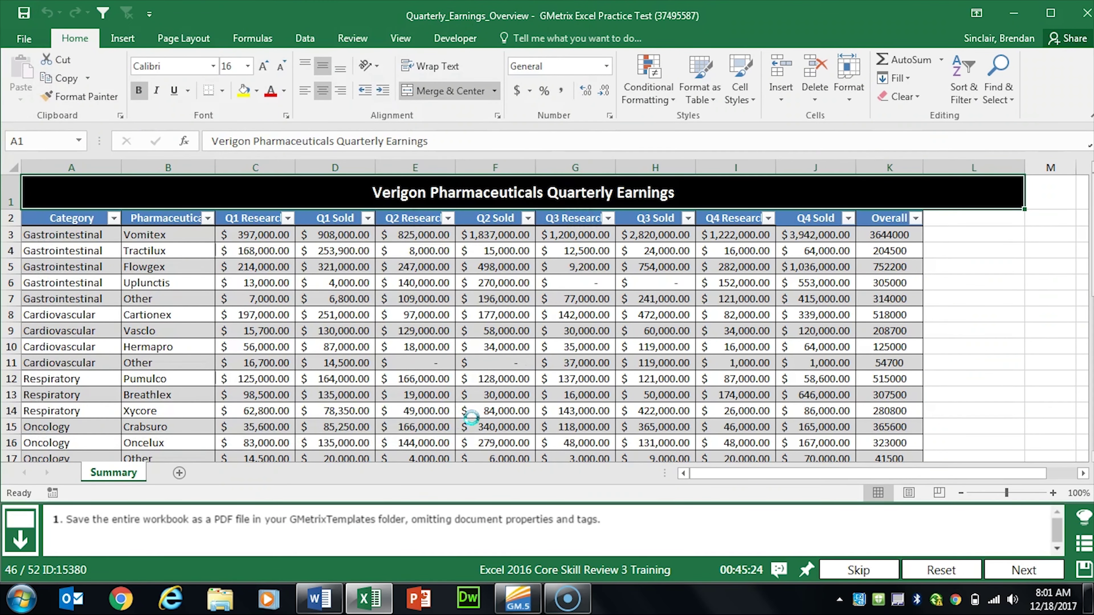
click(1024, 568)
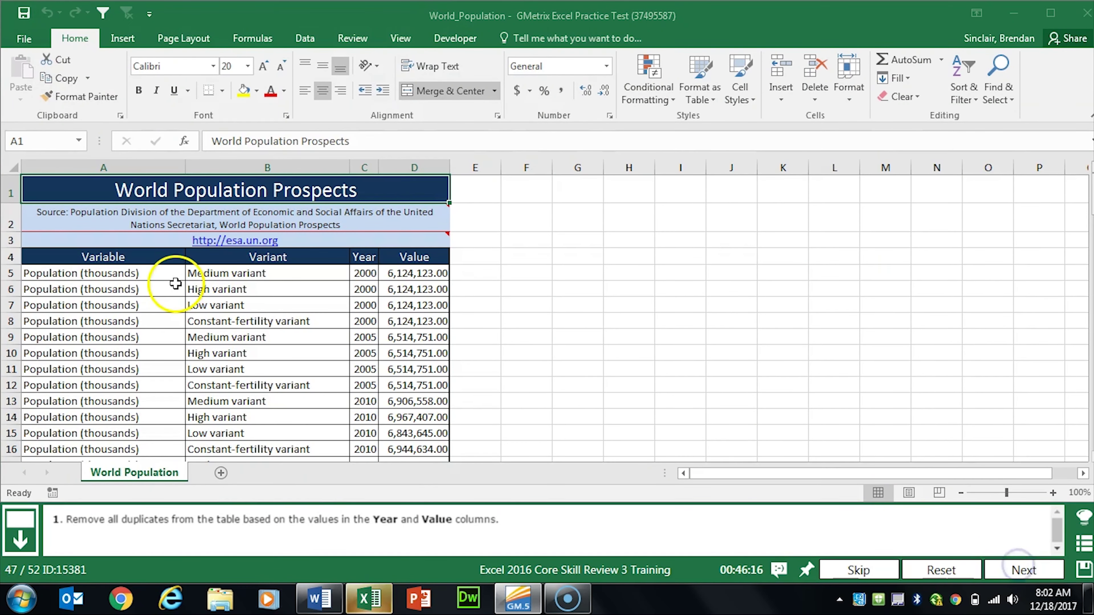
Step: Remove duplicate rows from the population table matching only Year and Value
drag(153, 256, 423, 251)
key(ctrl+shift+Down)
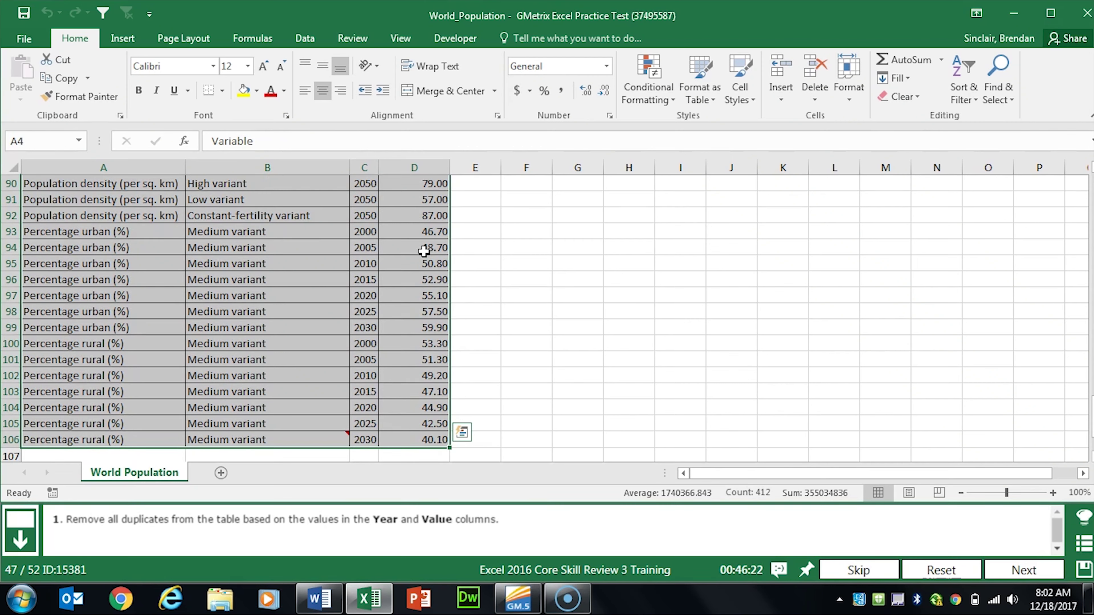
click(305, 39)
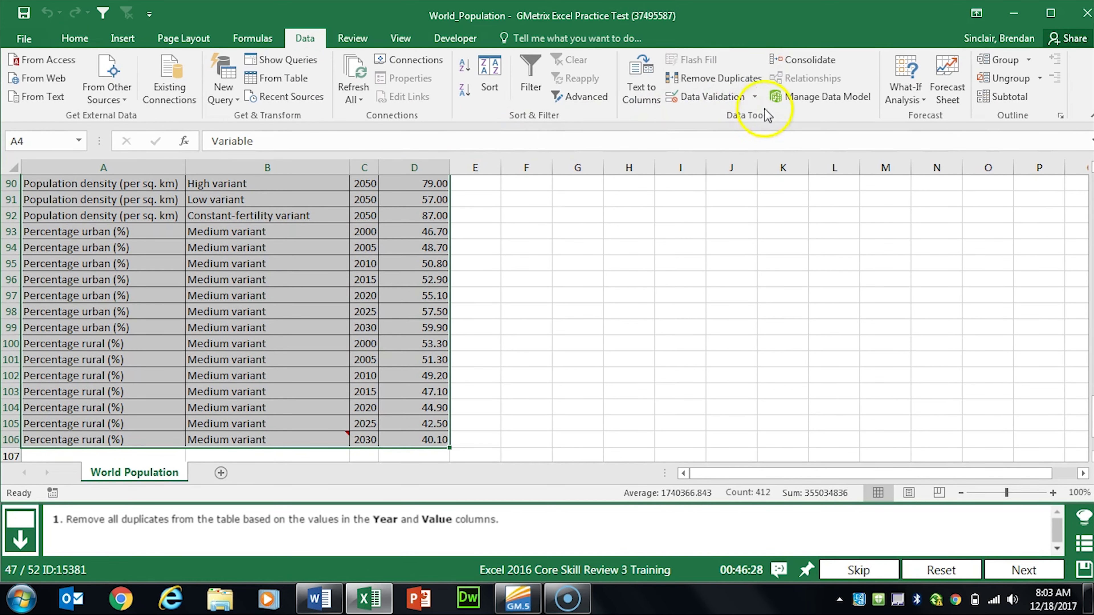
click(741, 86)
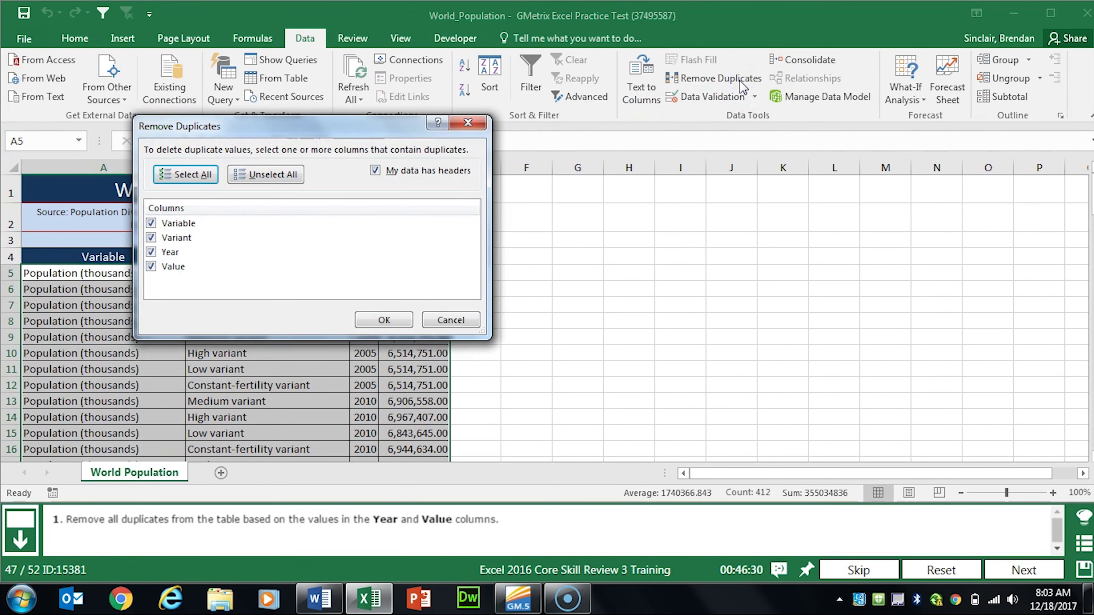
click(187, 224)
click(181, 238)
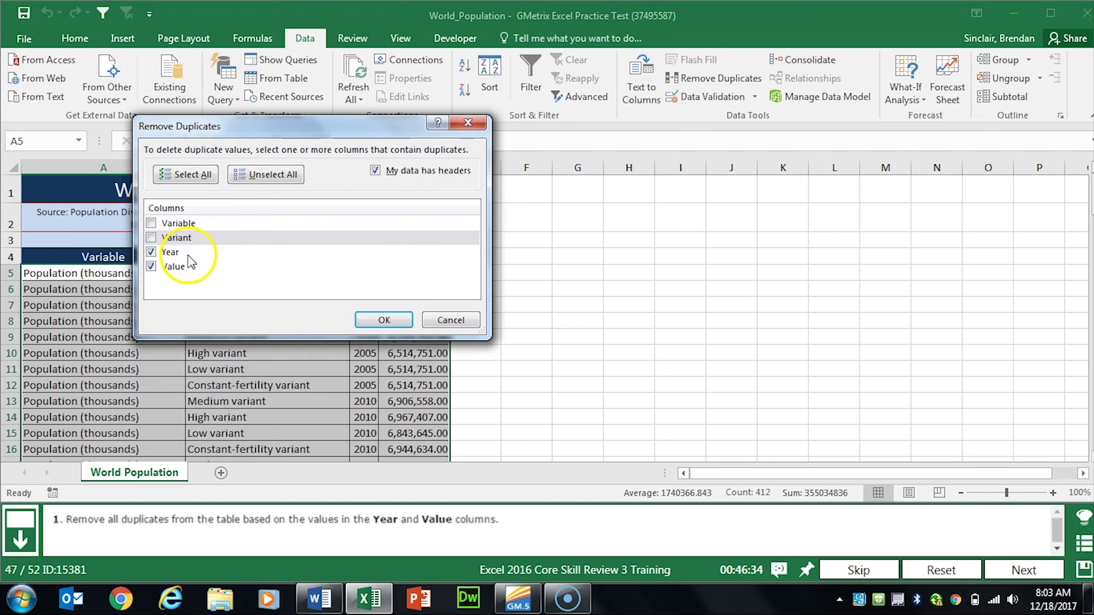
click(381, 320)
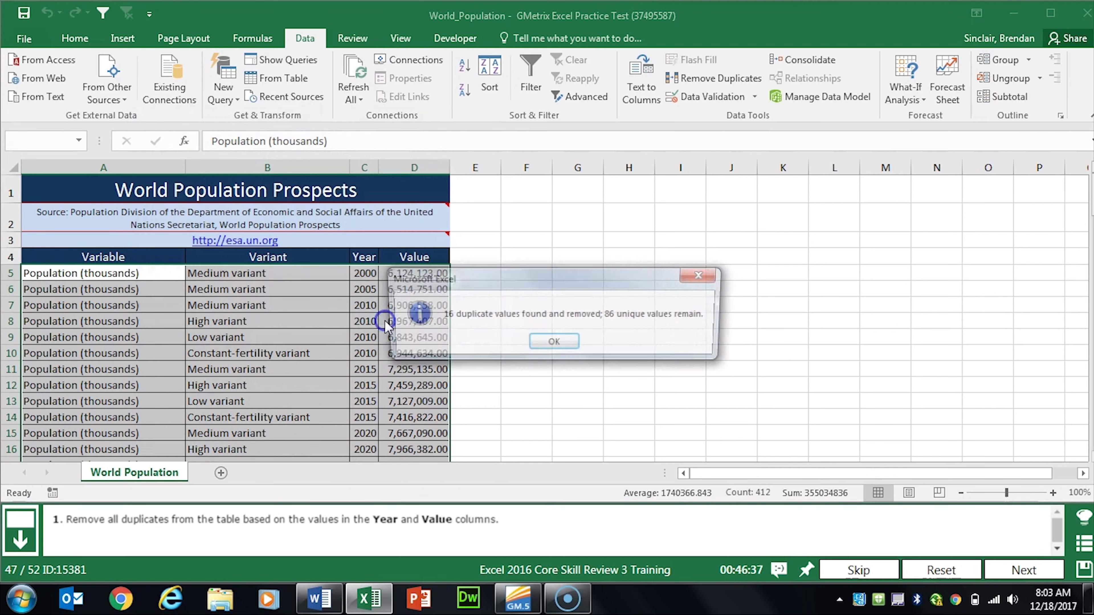
click(546, 347)
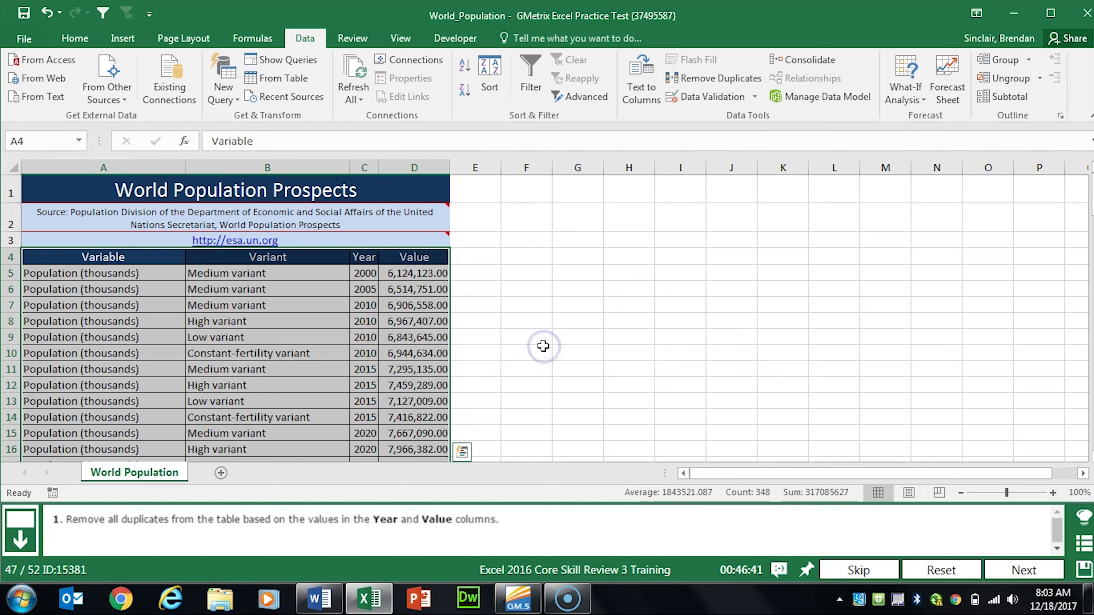
Step: Advance to the next practice task, the comment replacement on A2
click(1008, 571)
click(415, 369)
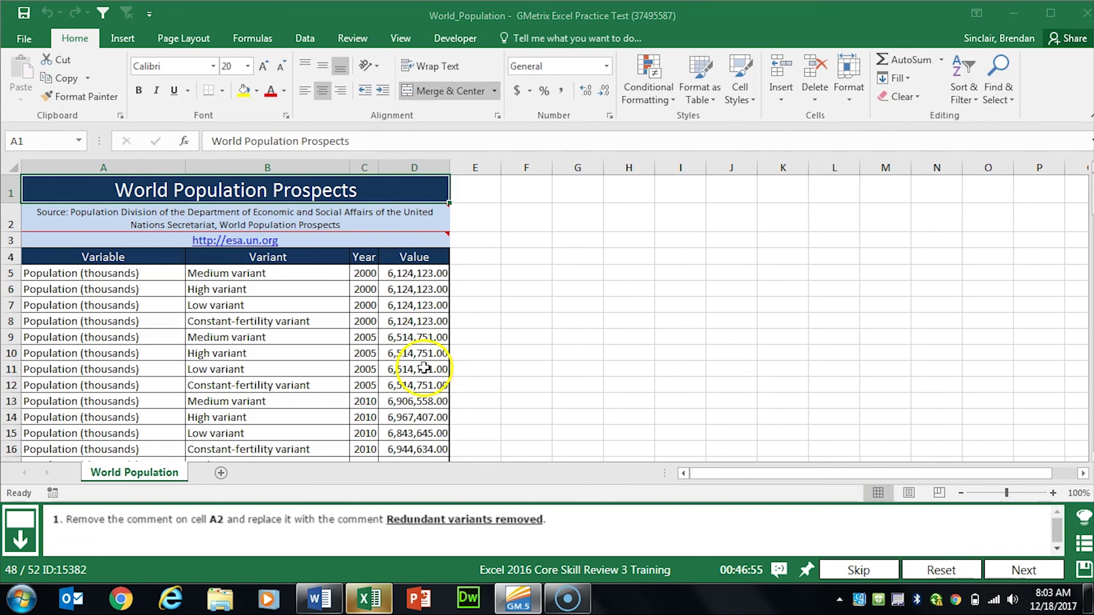
scroll(427, 364, down, 2)
scroll(435, 328, up, 2)
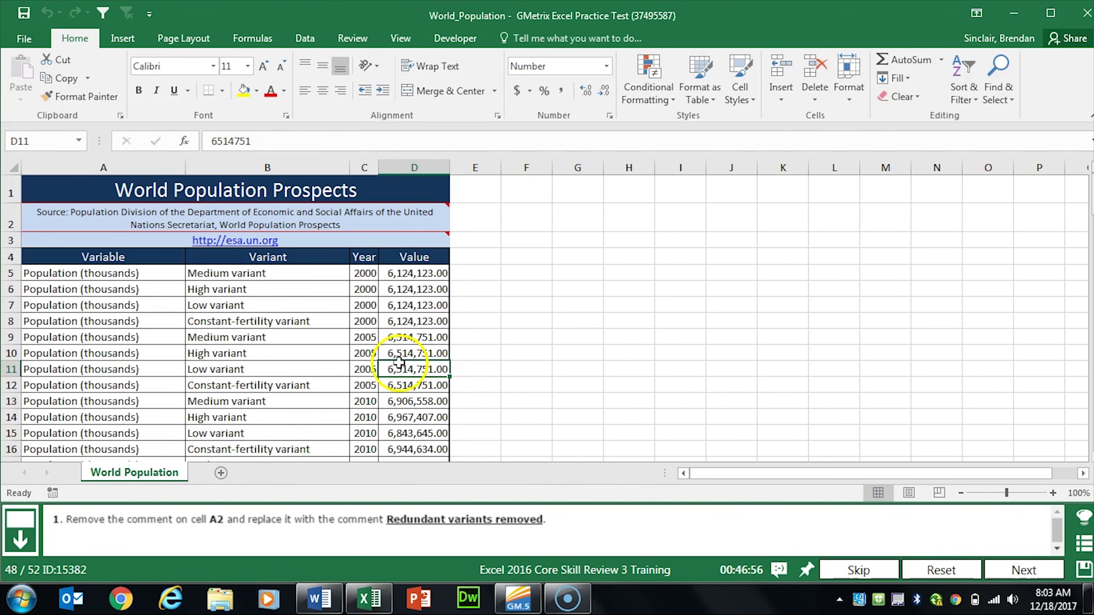
Step: Delete the existing comment on cell A2
click(173, 213)
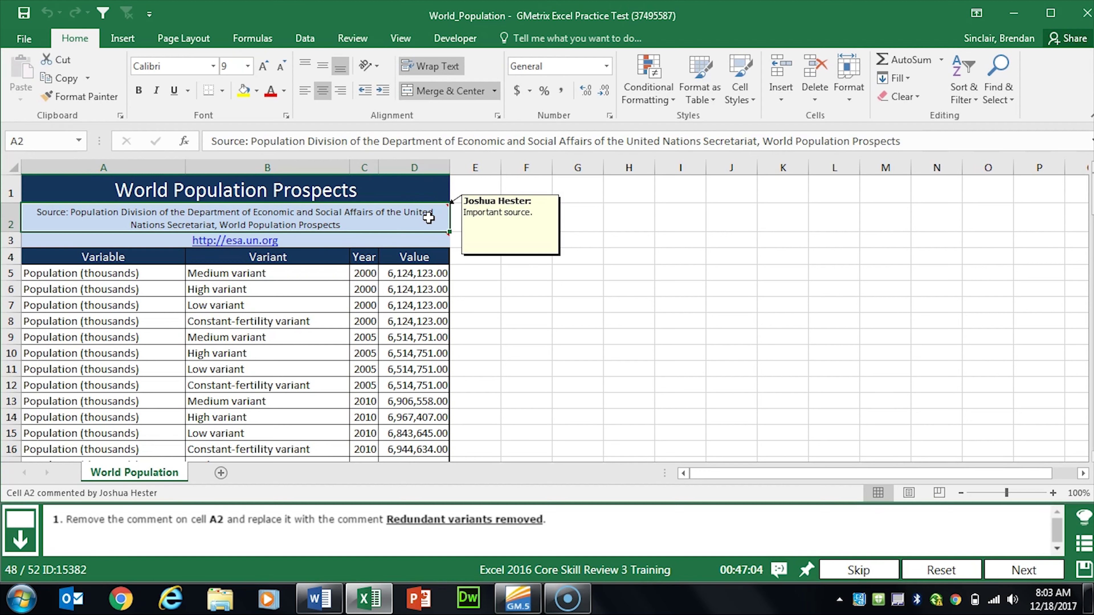
right_click(428, 218)
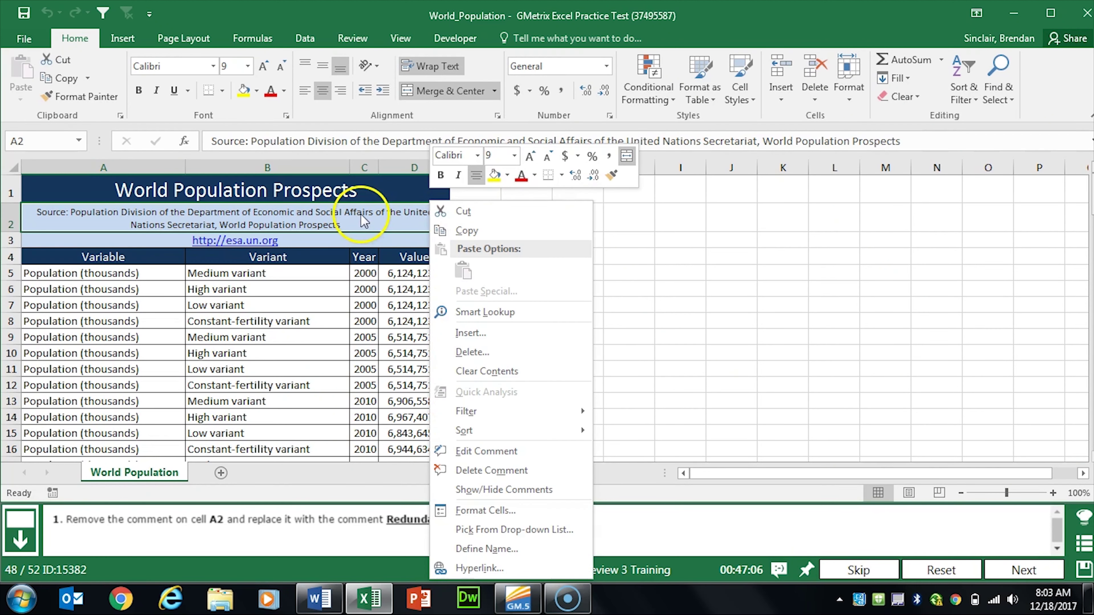
click(529, 470)
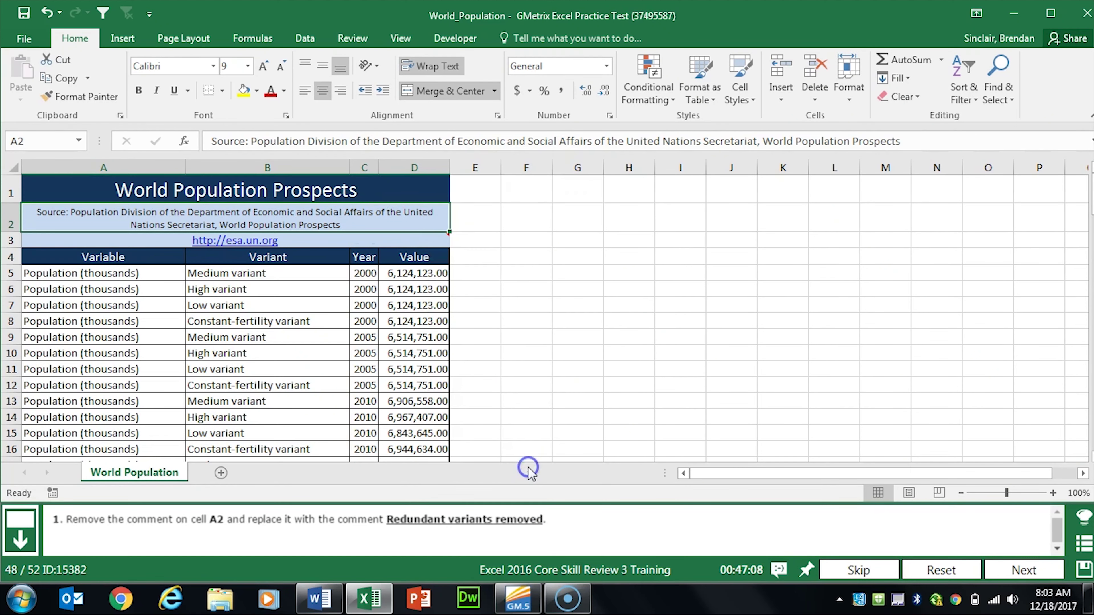
Step: Insert a new A2 comment reading 'Redundant variants removed' and go to the next task
right_click(437, 222)
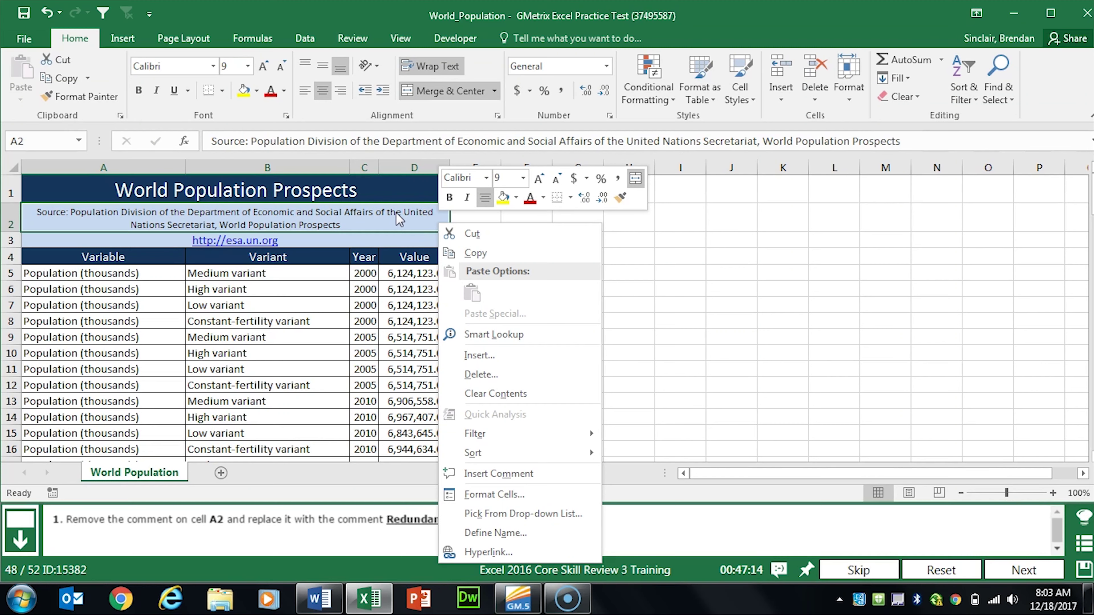
click(512, 474)
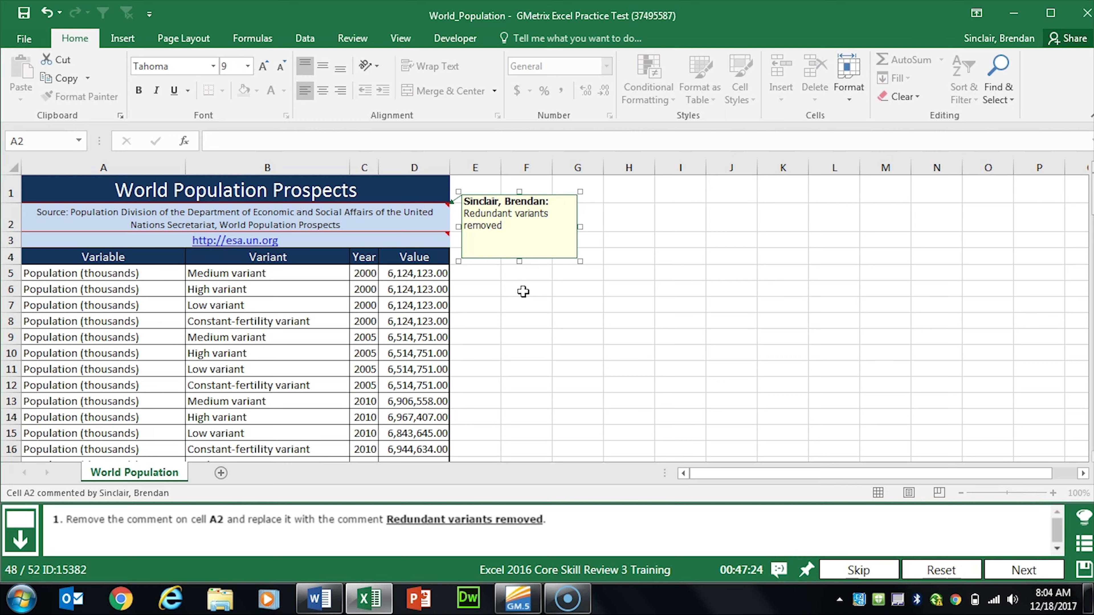
click(542, 326)
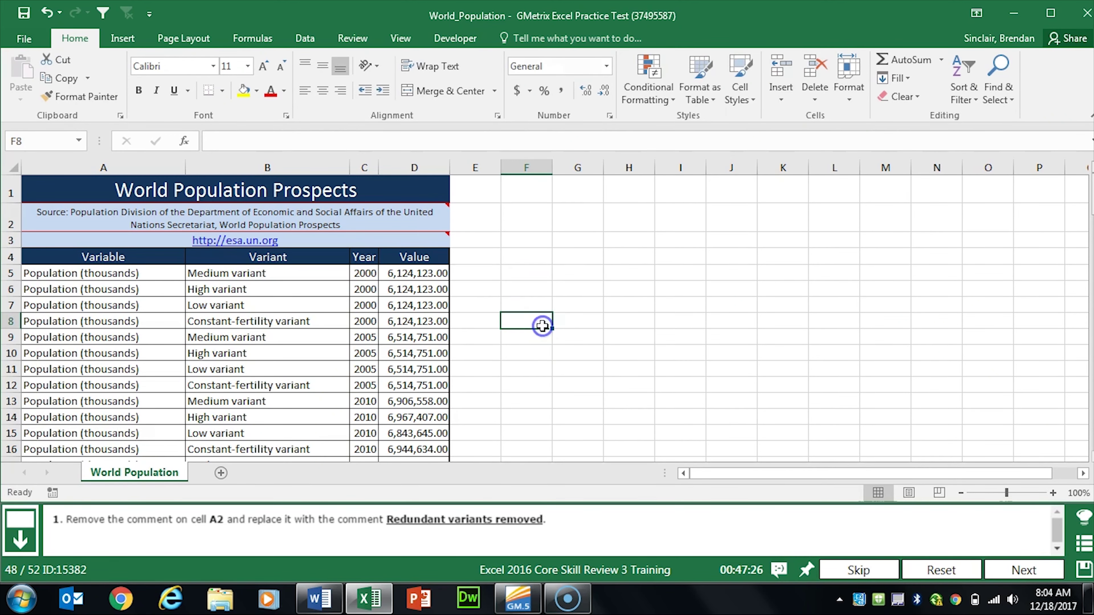
click(1024, 570)
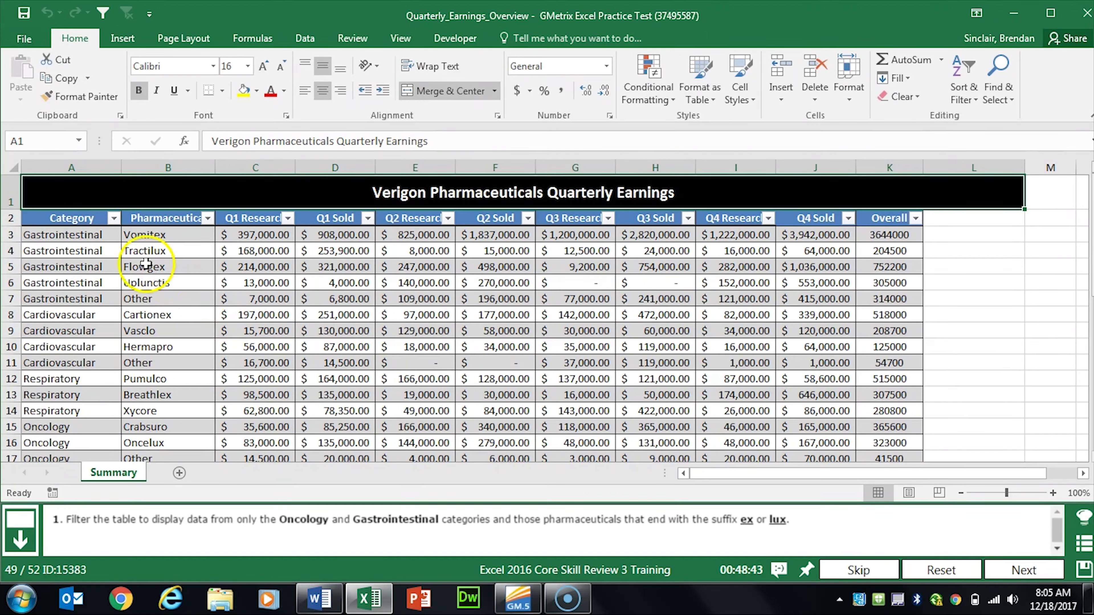
Step: Filter the Category column to show only Gastrointestinal and Oncology
click(114, 218)
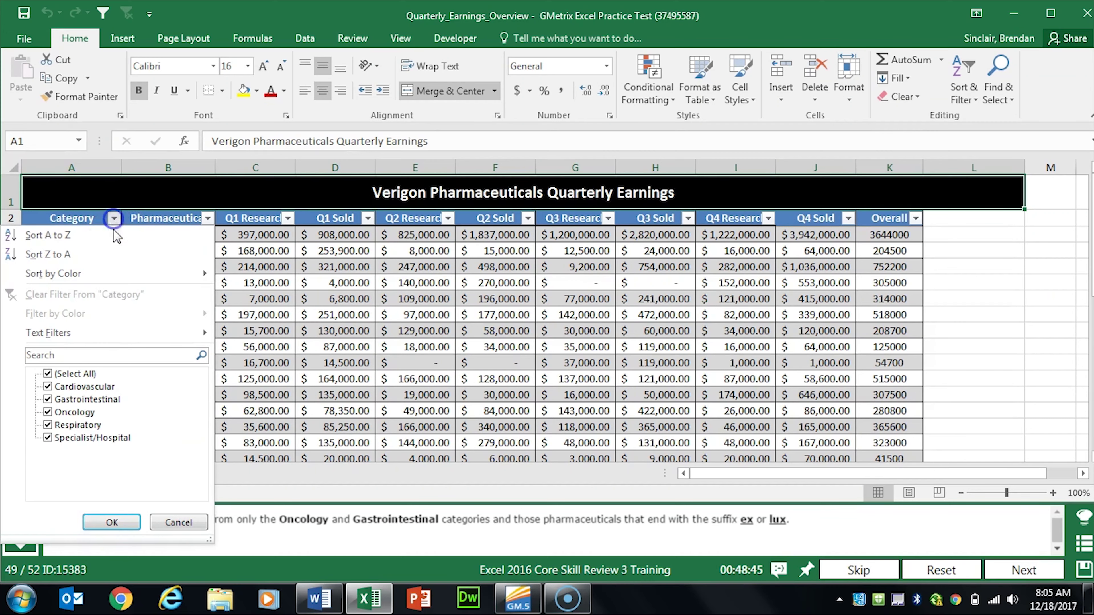
click(76, 374)
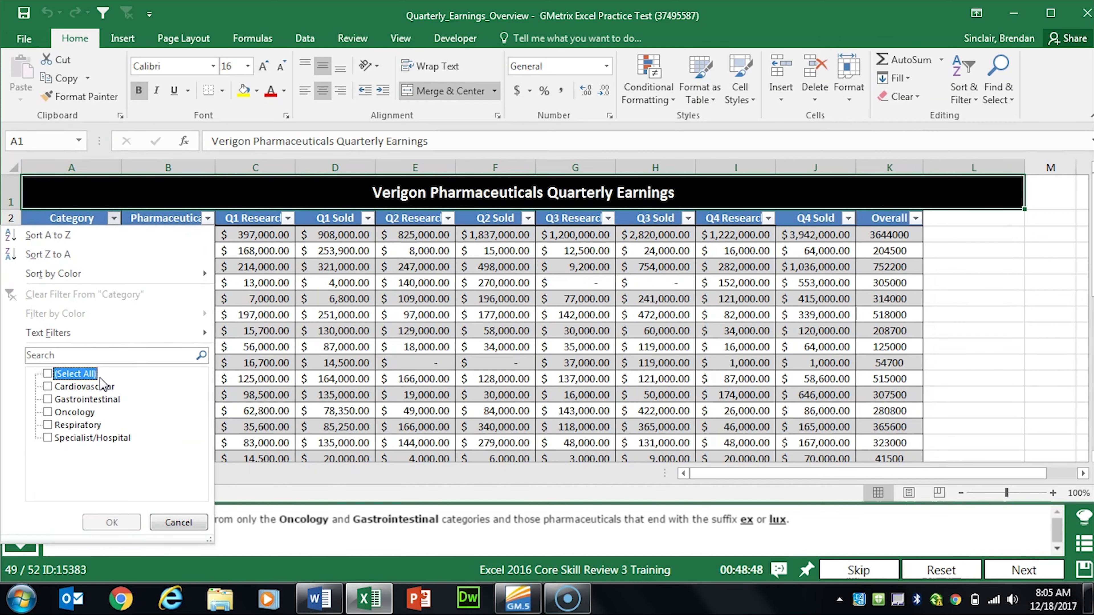
click(93, 399)
click(96, 412)
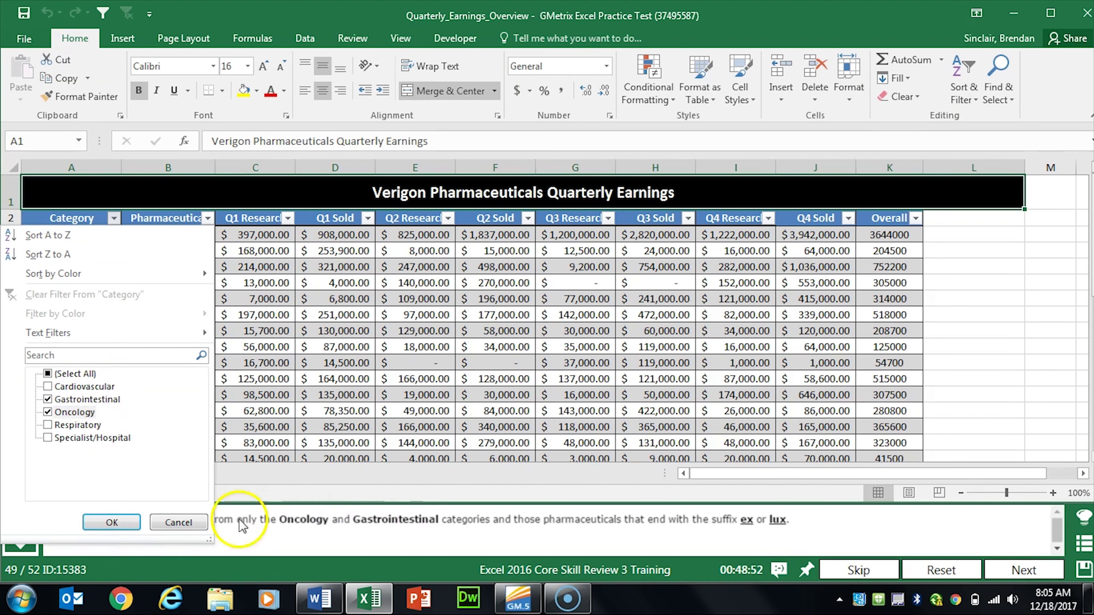
click(92, 523)
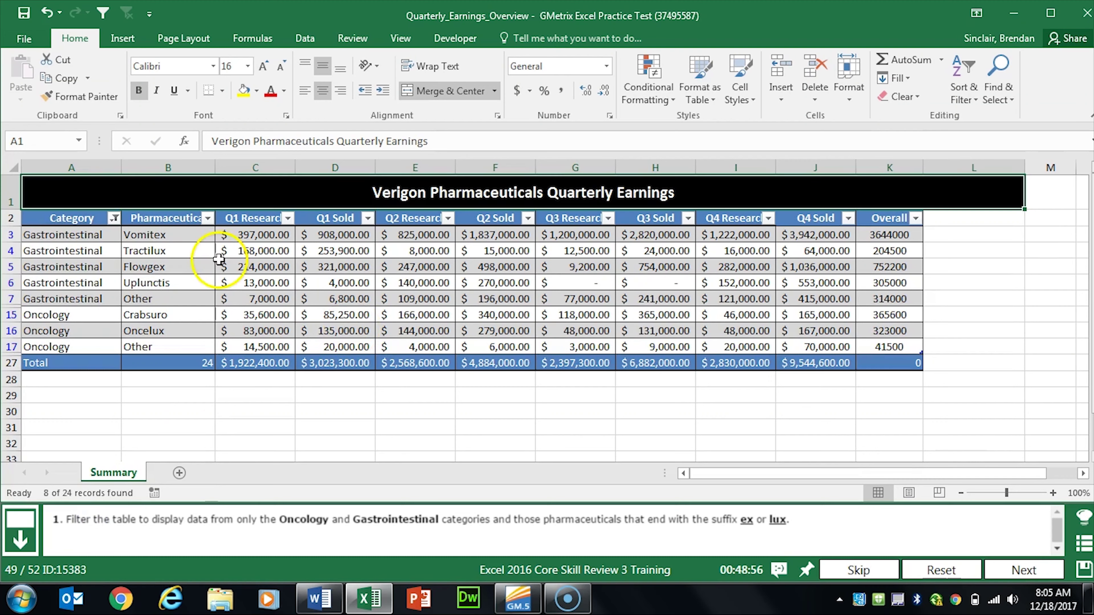
Step: Filter Pharmaceutical names to those ending with 'ex' and 'lux', then go to the next task
click(207, 218)
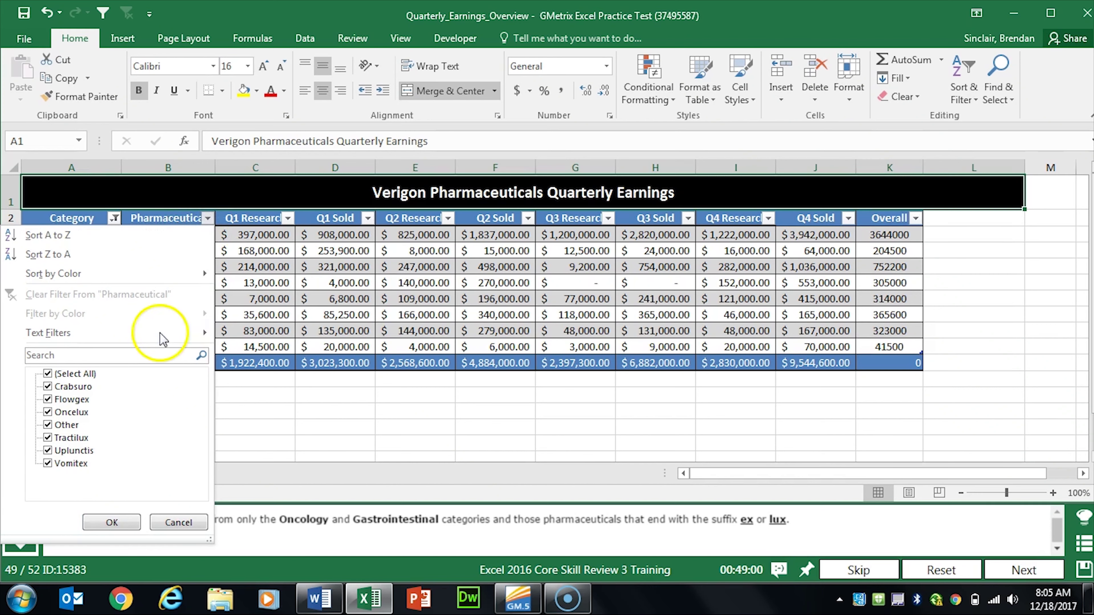
mouse_move(202, 333)
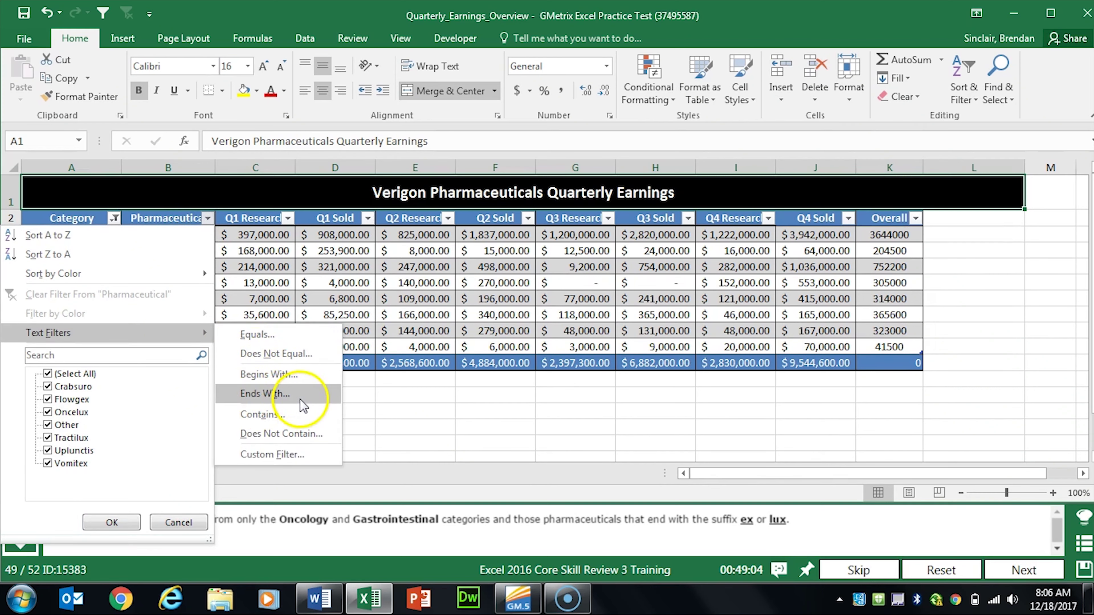
click(290, 398)
click(175, 230)
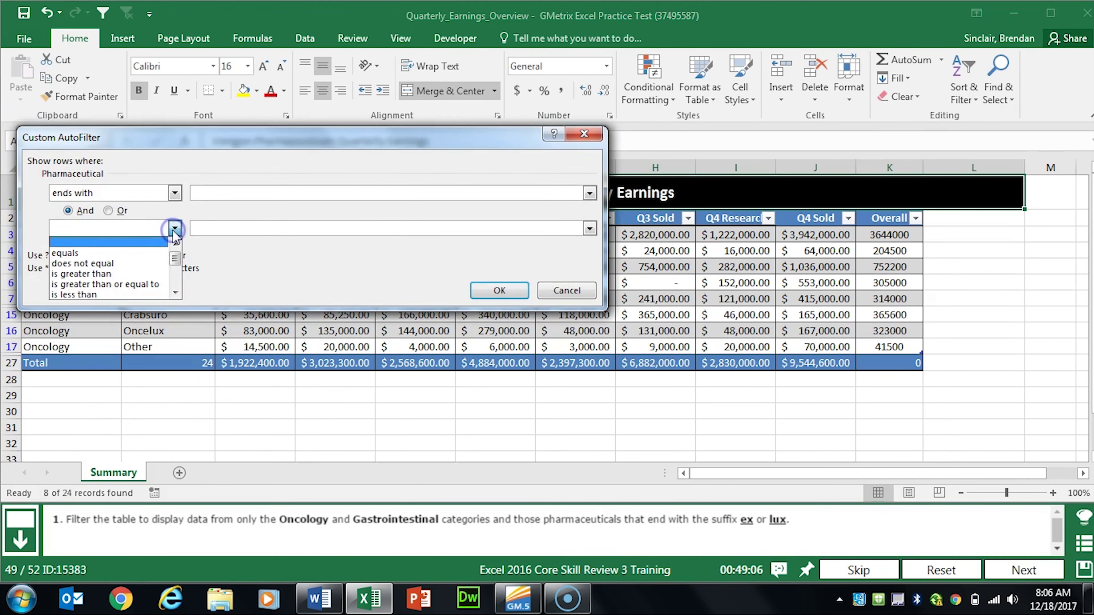
drag(175, 252, 172, 276)
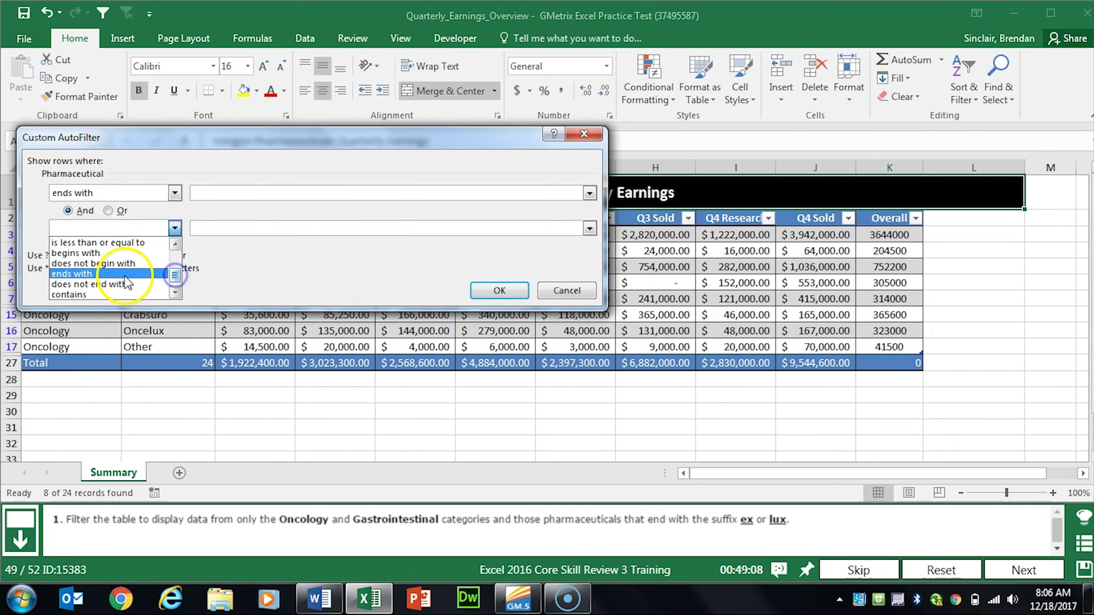
click(164, 274)
click(238, 192)
text(e)
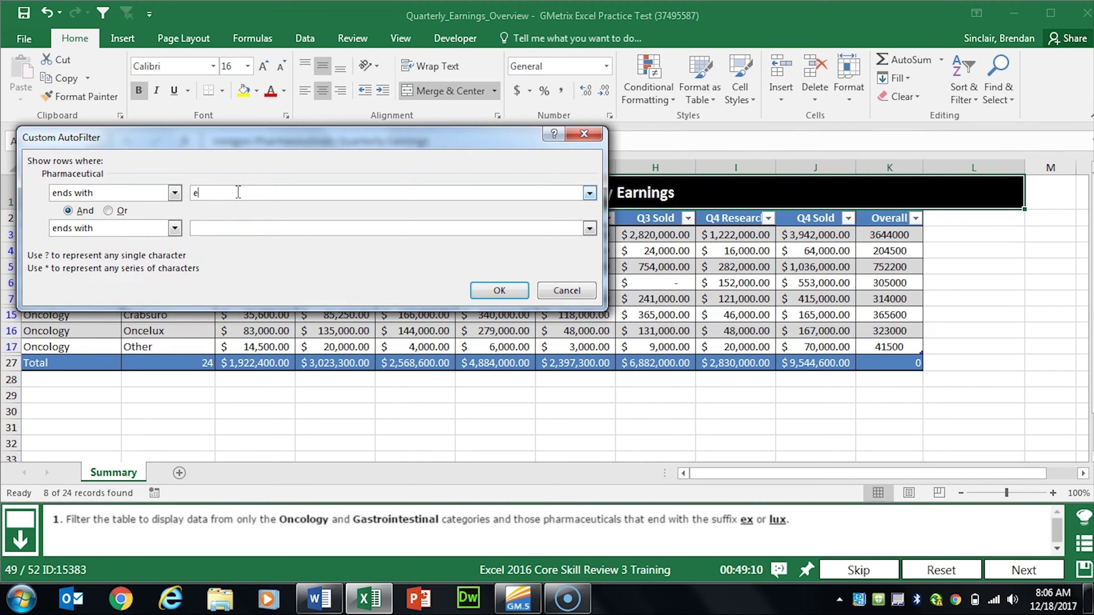
text(x)
key(Tab)
key(Tab)
click(491, 290)
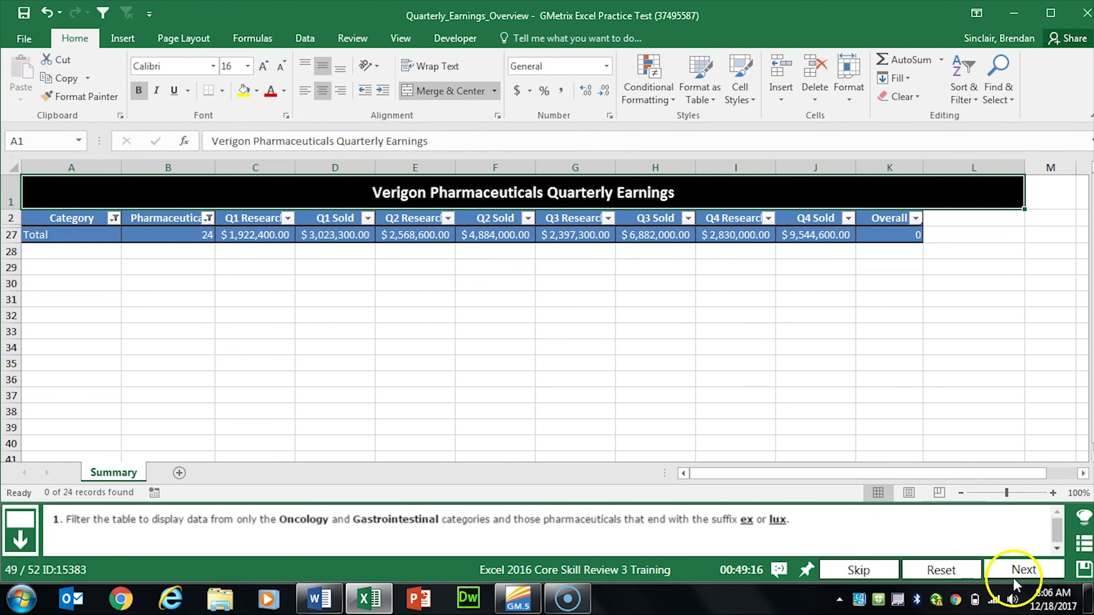
click(1022, 570)
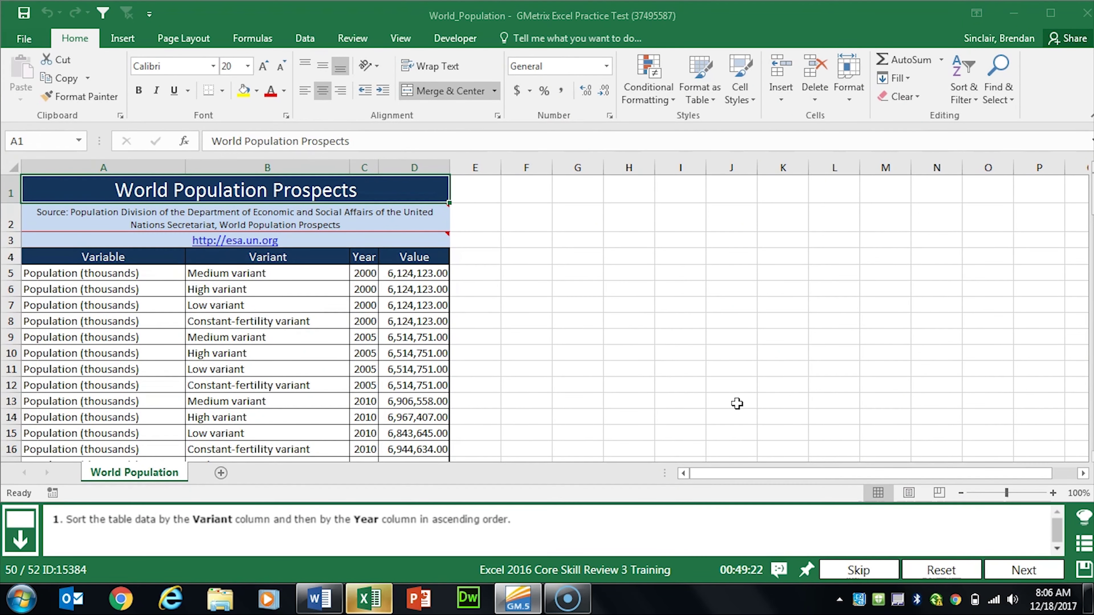
Step: Select the World Population table and set the first sort level to Variant
drag(152, 257, 437, 274)
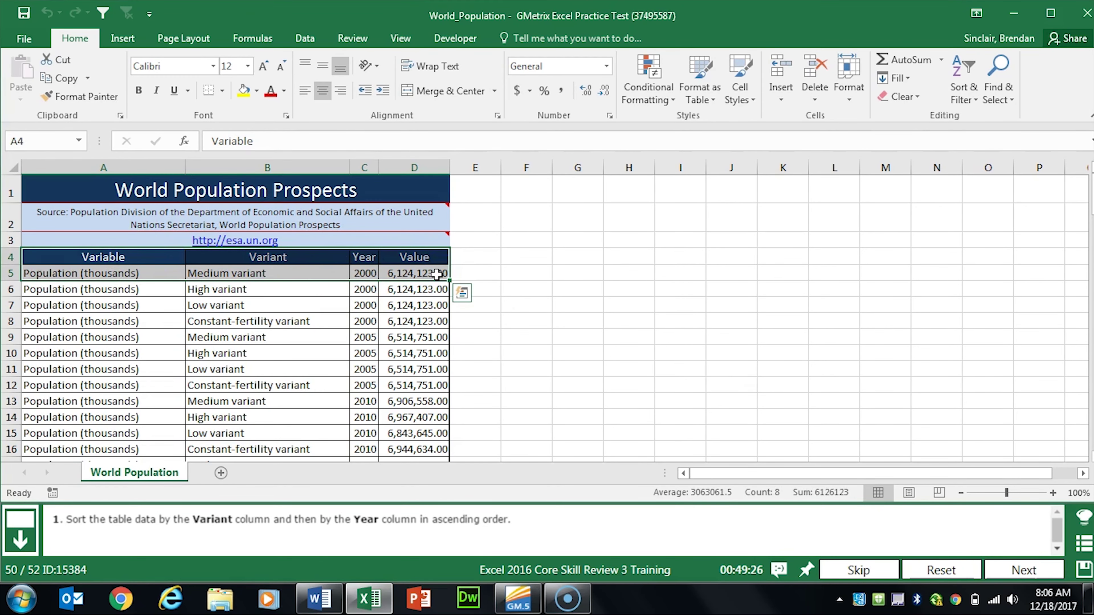
key(ctrl+shift+Down)
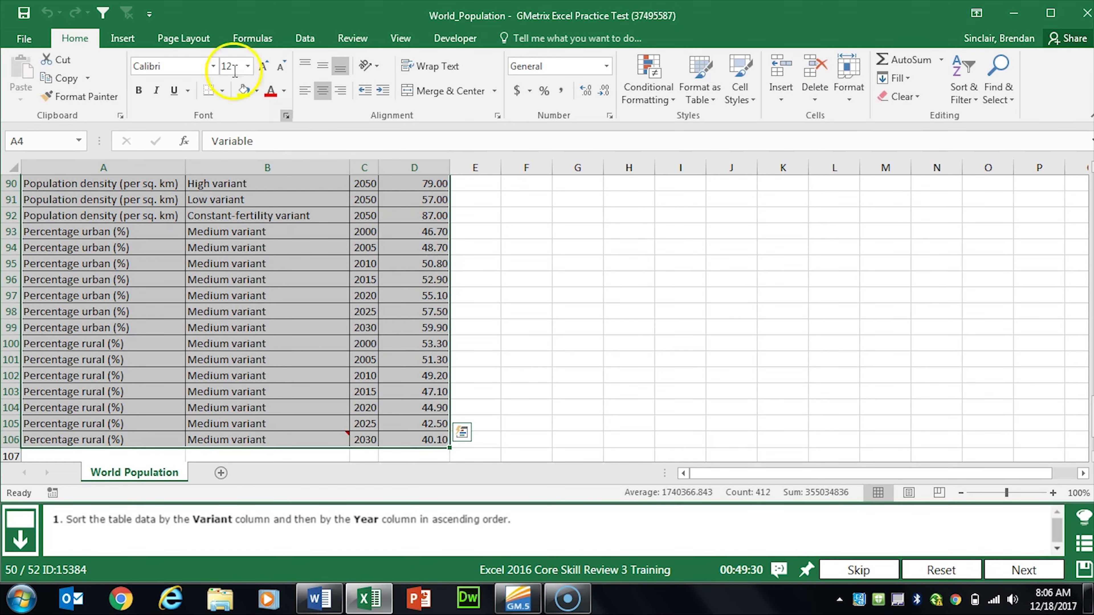
click(303, 39)
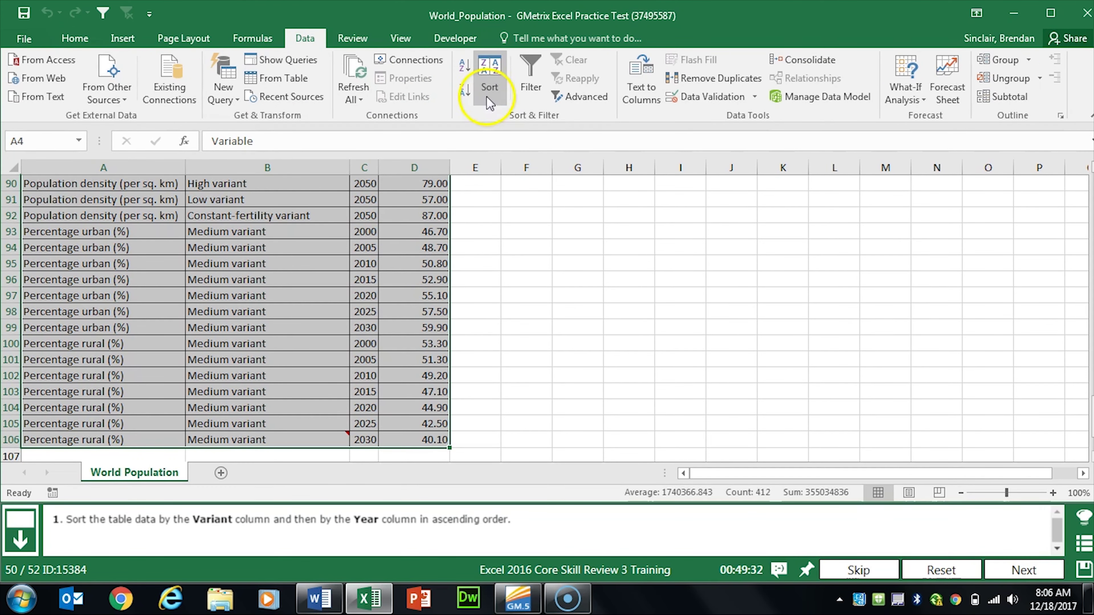
click(502, 99)
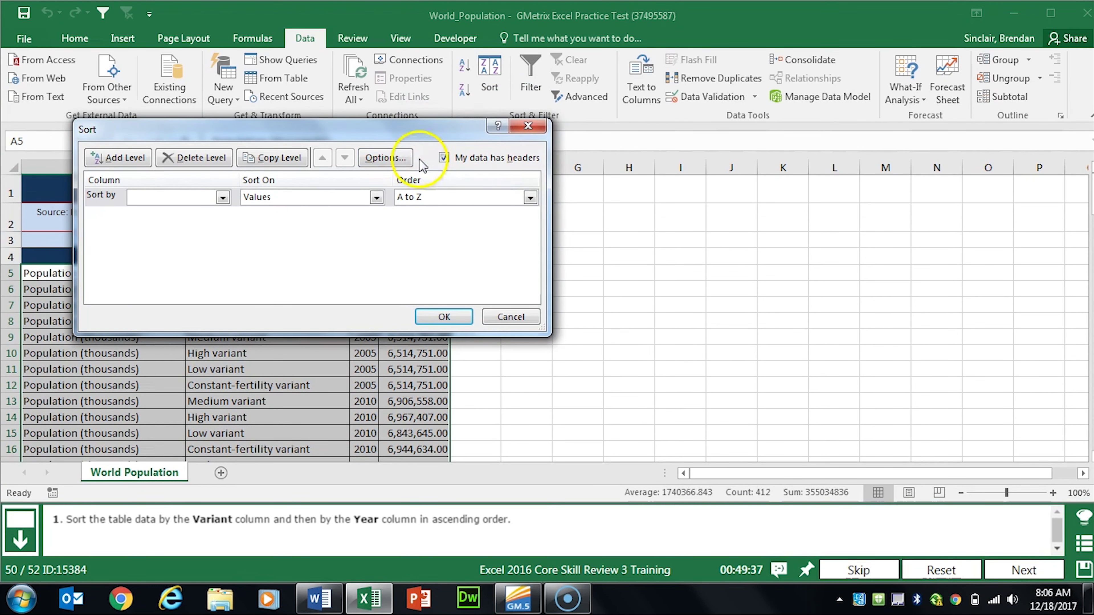
click(220, 198)
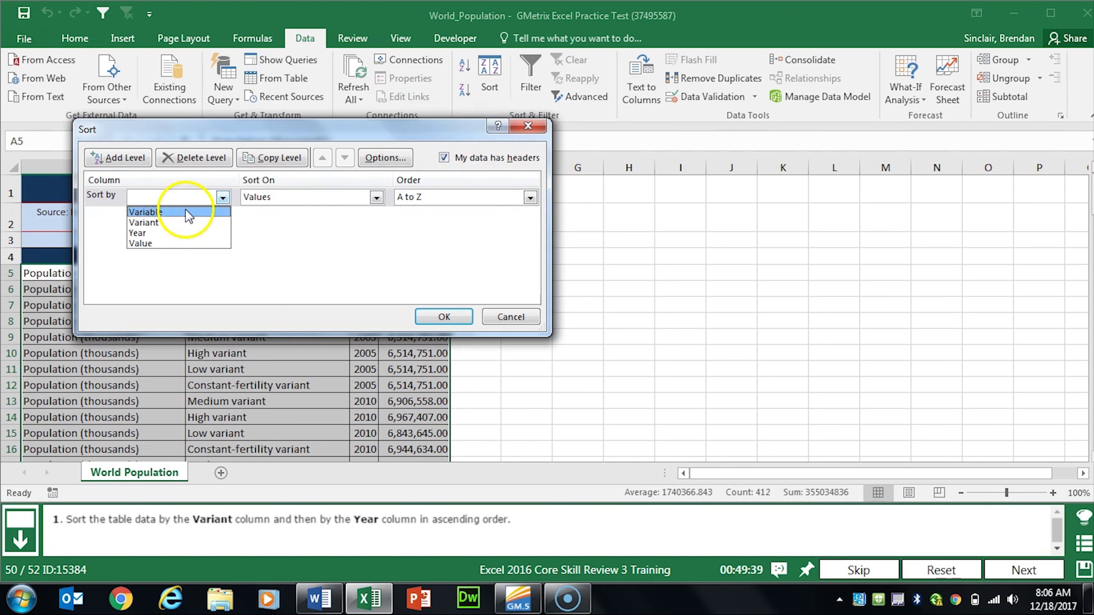
click(186, 226)
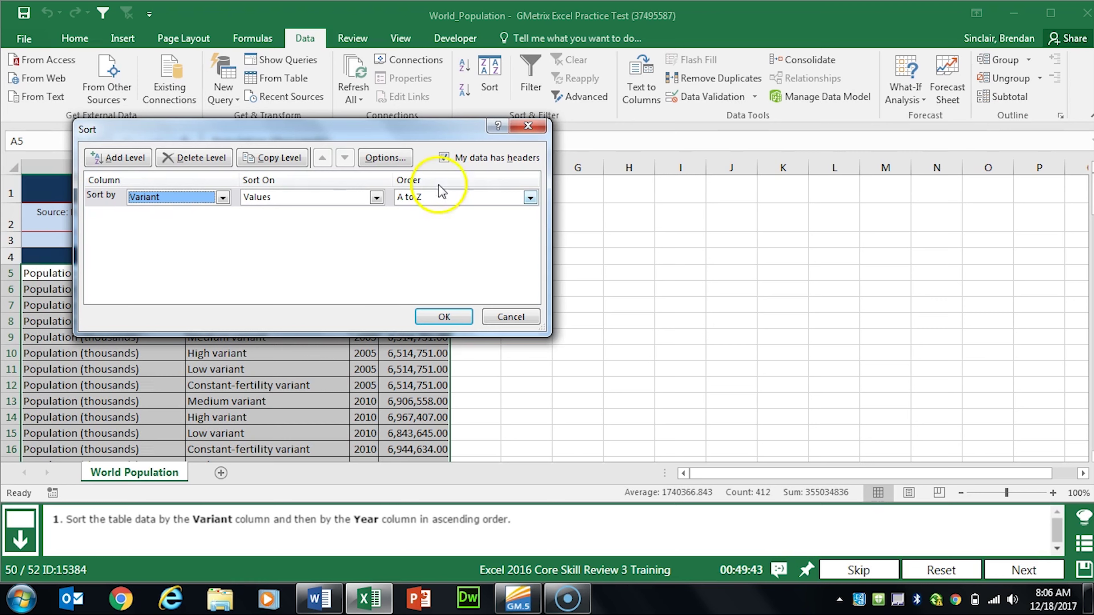
Step: Add a second sort level on Year, smallest to largest, apply it, and go to the next task
click(112, 160)
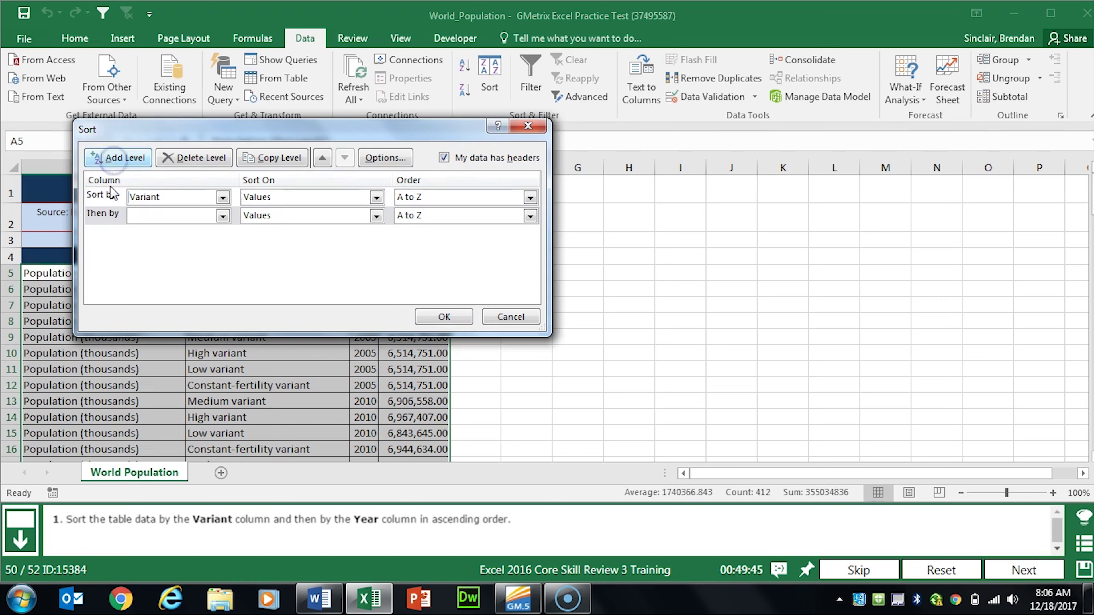
click(195, 215)
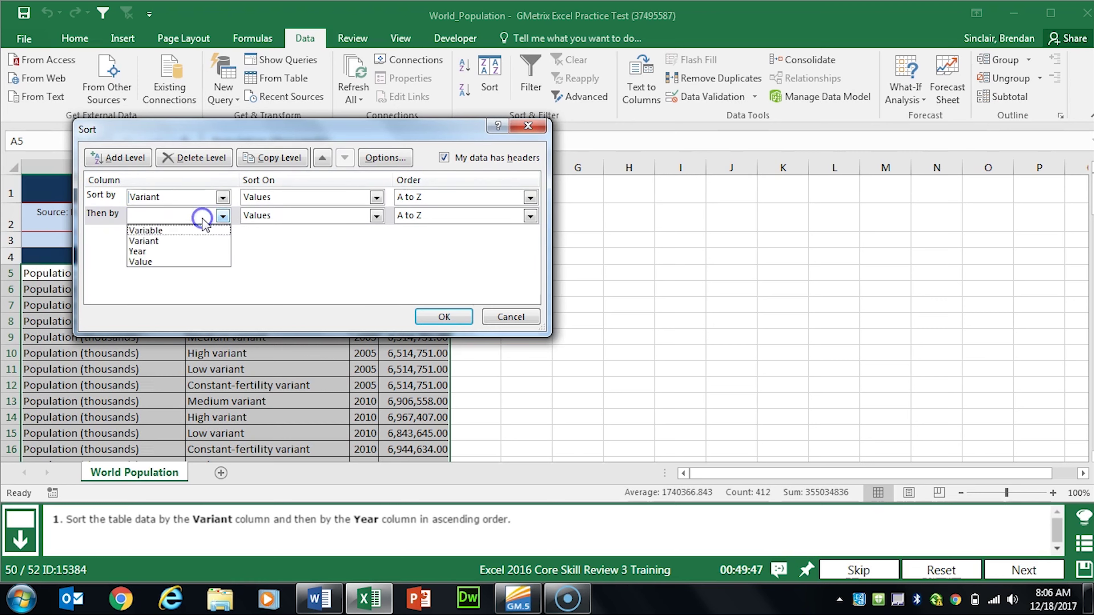
click(176, 252)
click(443, 317)
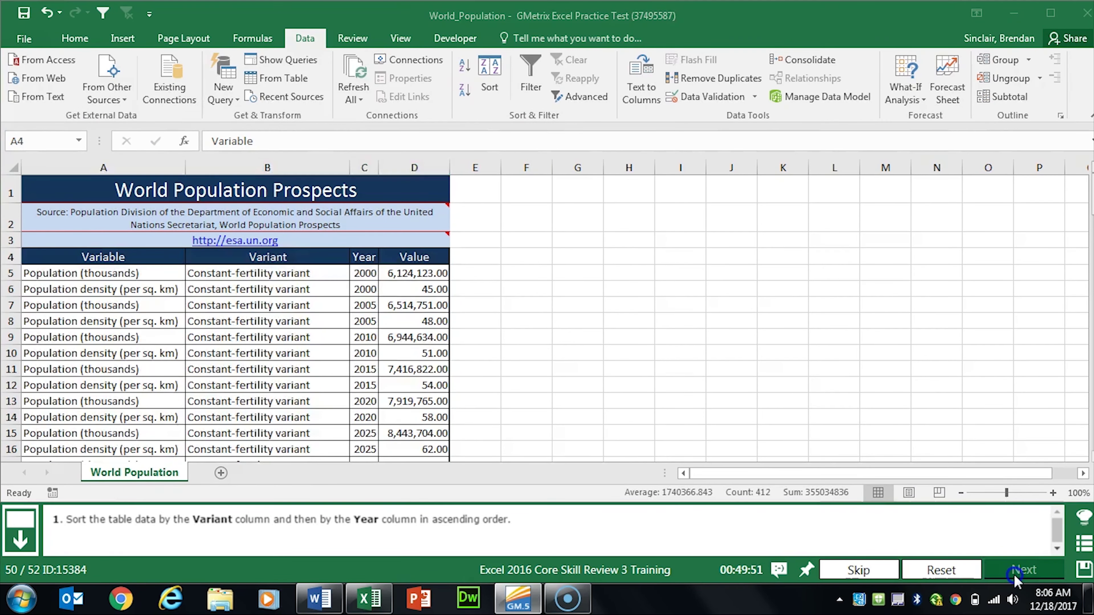
click(1024, 570)
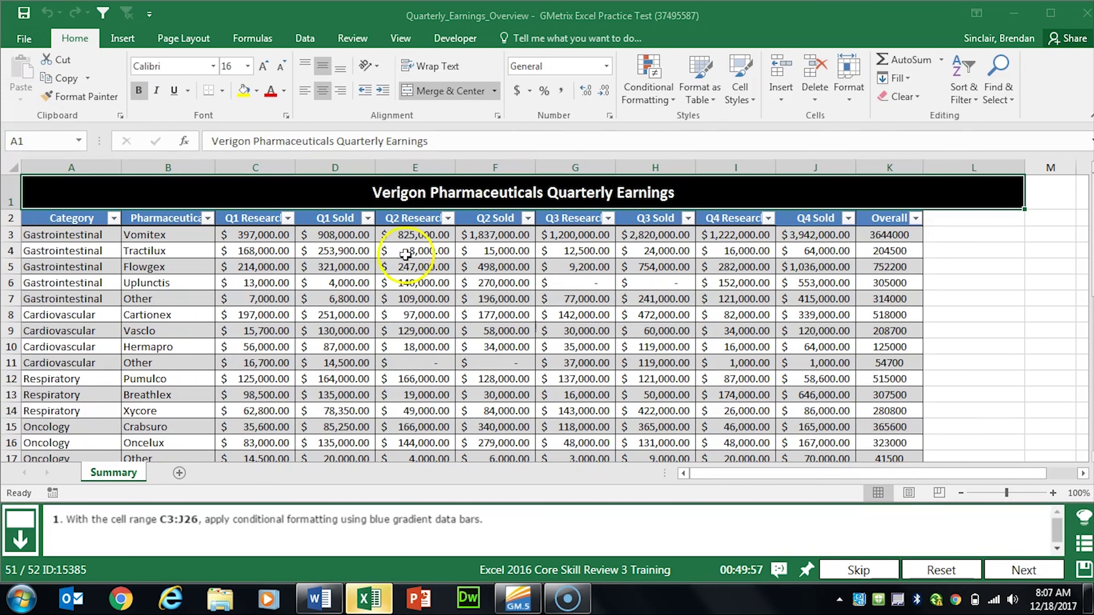
Step: Select the quarterly figures range C3:J26, leaving out the Overall column
click(256, 236)
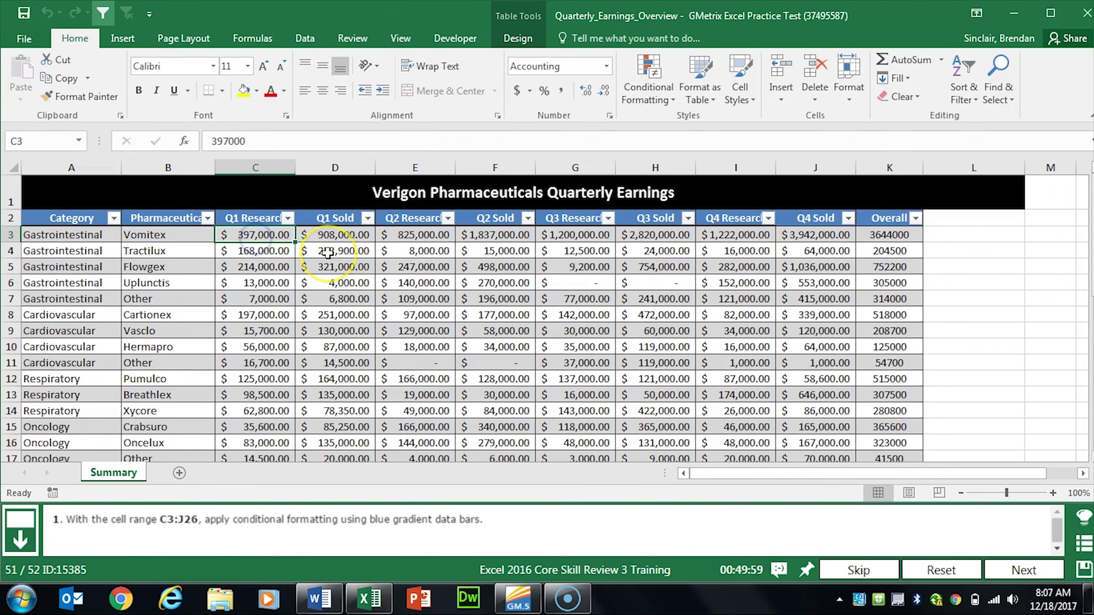
key(ctrl+shift+Down)
key(ctrl+shift+Right)
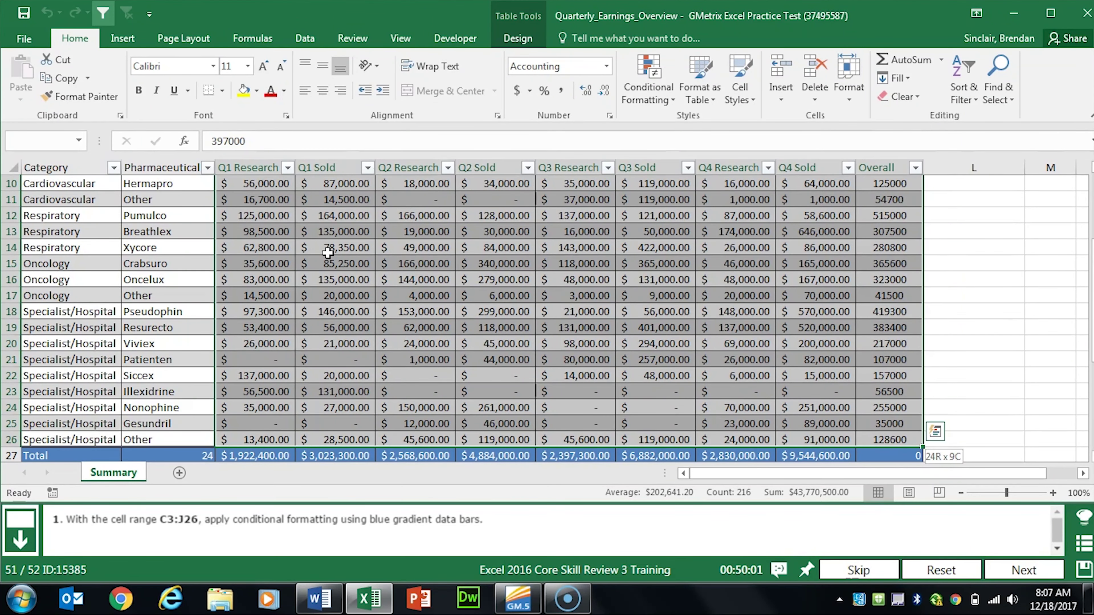
key(shift+Left)
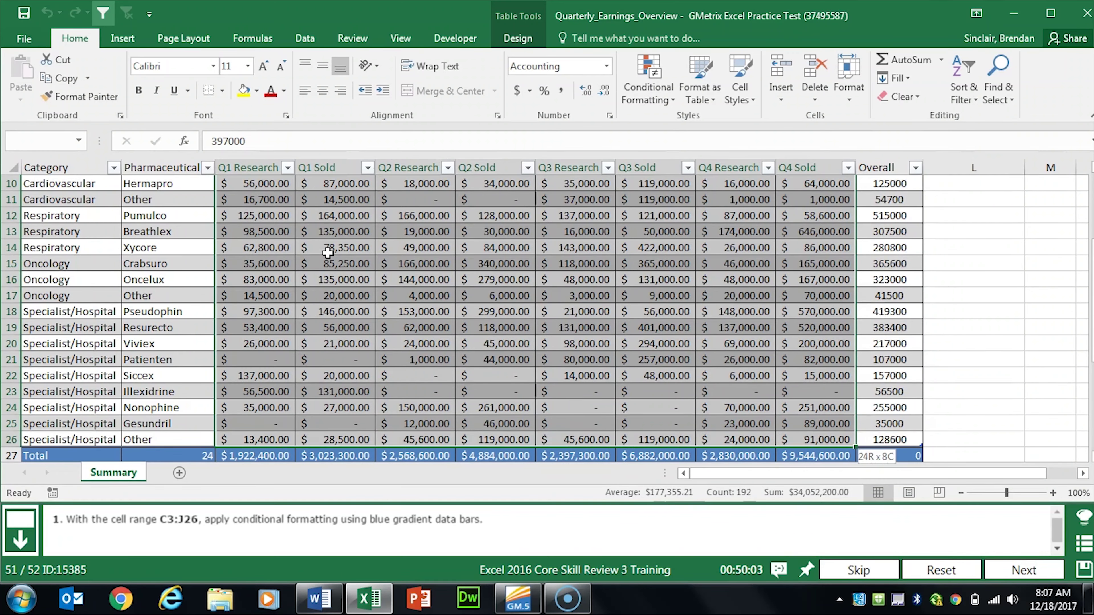
scroll(307, 252, up, 3)
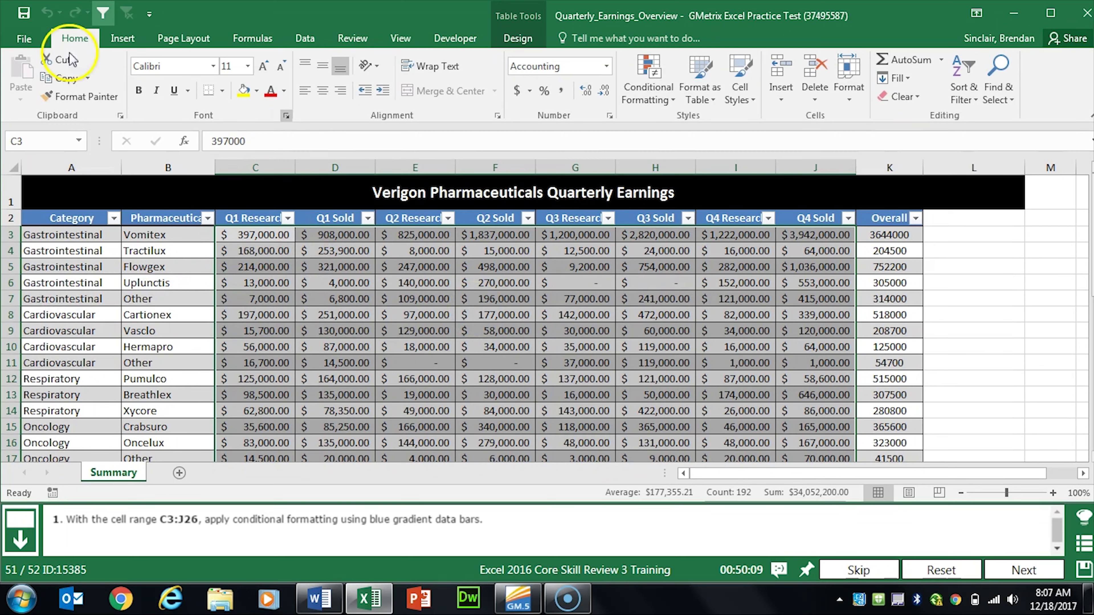
Step: Apply Blue Data Bar gradient fill to C3:J26 and go to the final task
click(672, 100)
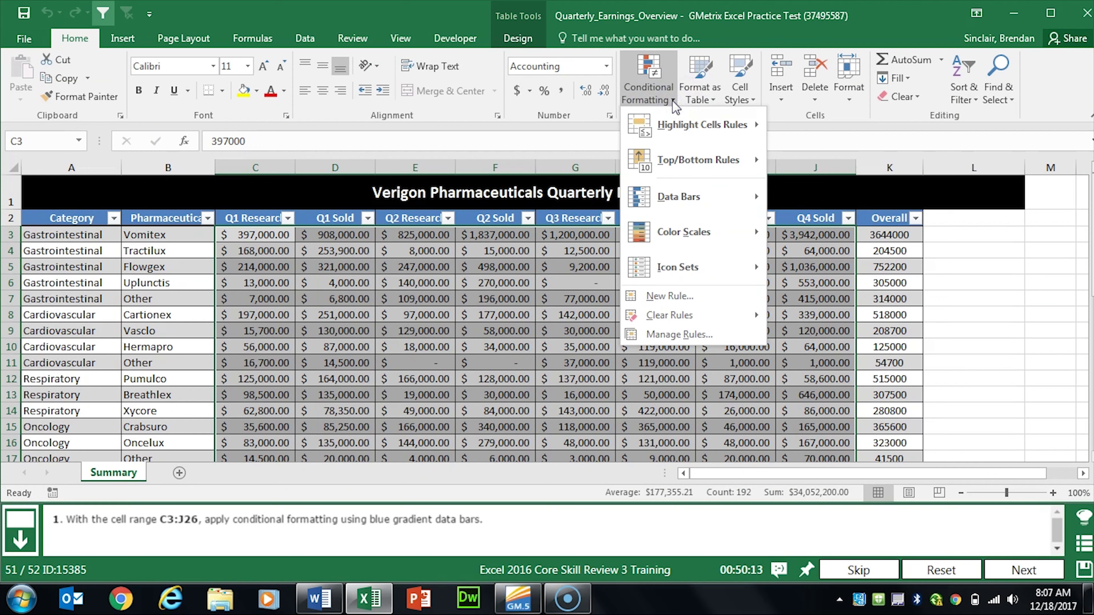
click(729, 203)
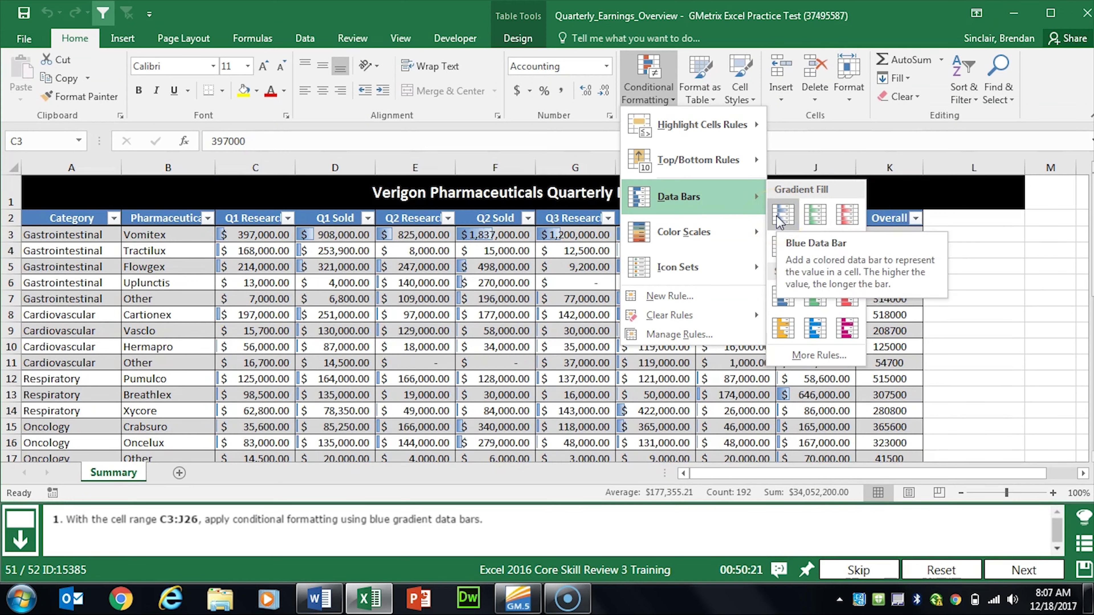
click(782, 214)
click(1005, 565)
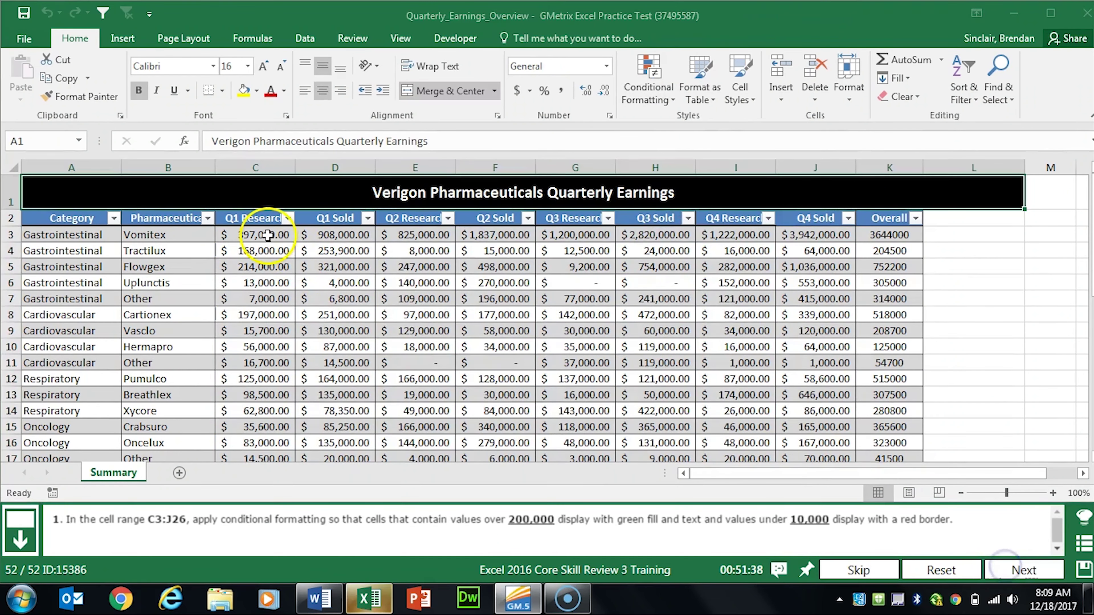
drag(285, 235, 804, 443)
scroll(706, 364, up, 3)
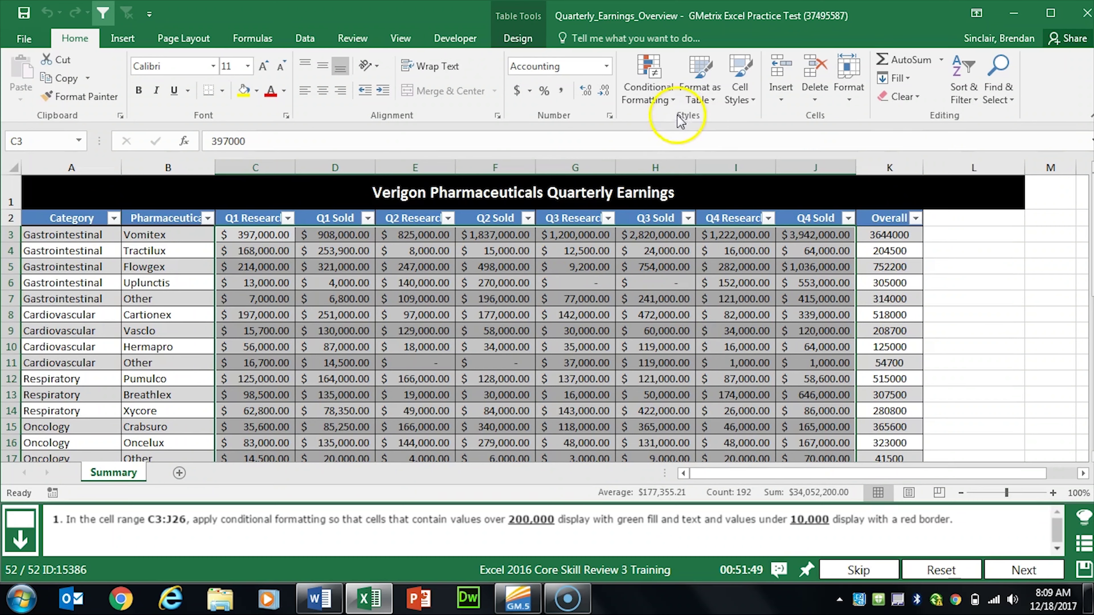
Step: Add a Greater Than 200,000 highlight rule using Green Fill with Dark Green Text
click(674, 102)
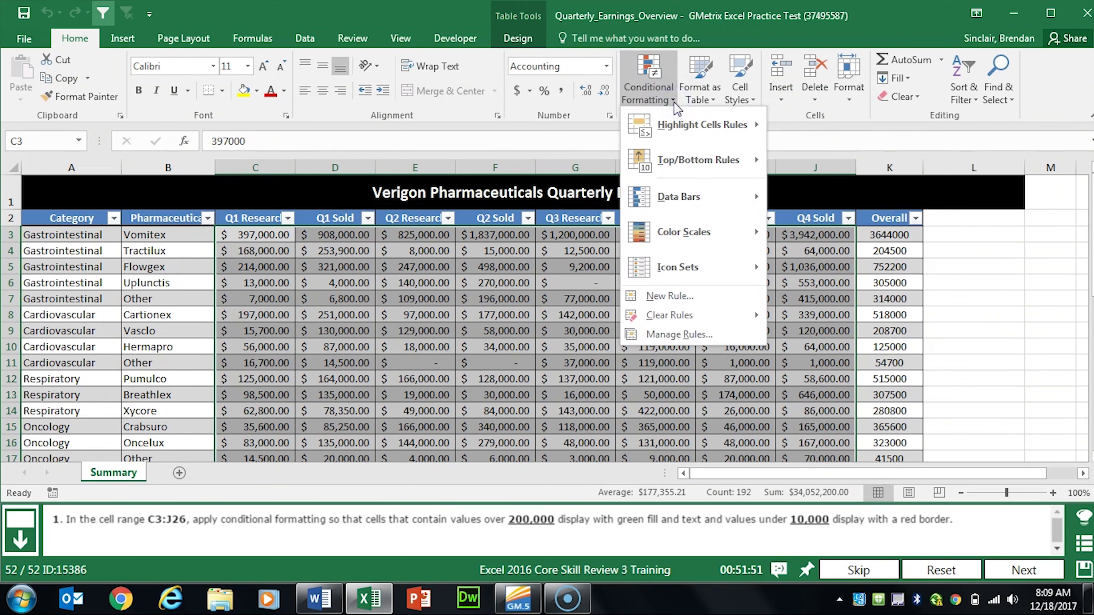
click(700, 126)
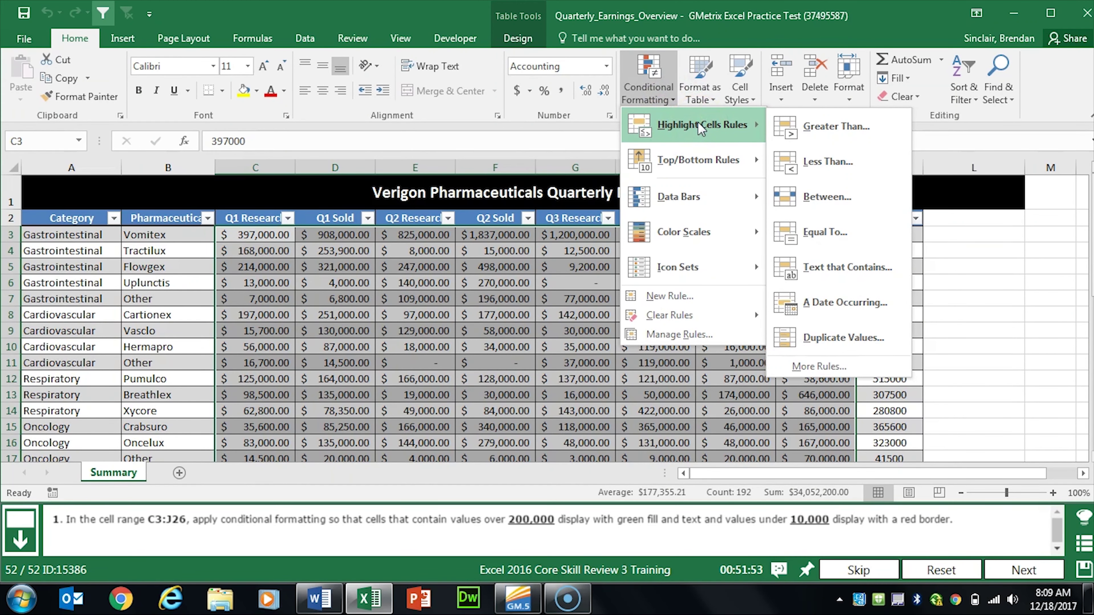
click(836, 126)
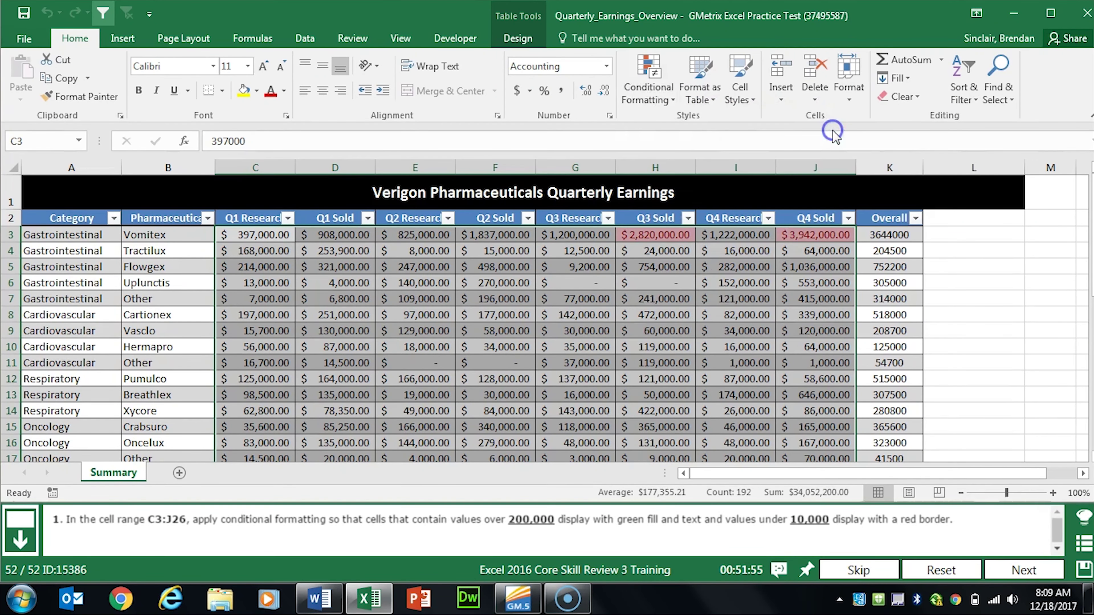
click(232, 255)
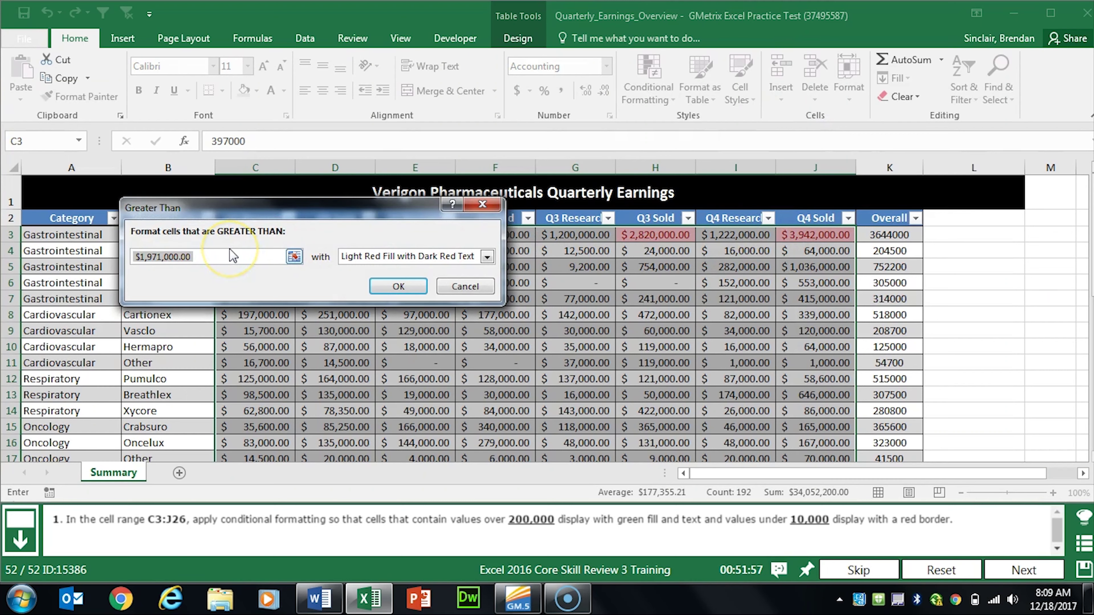
text(200,000)
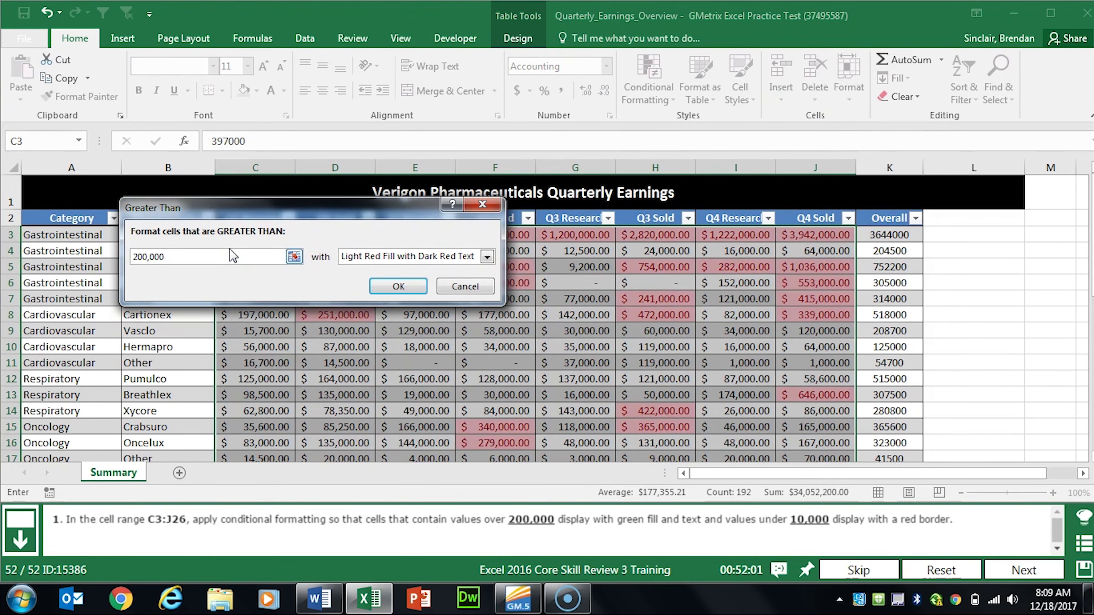
click(405, 257)
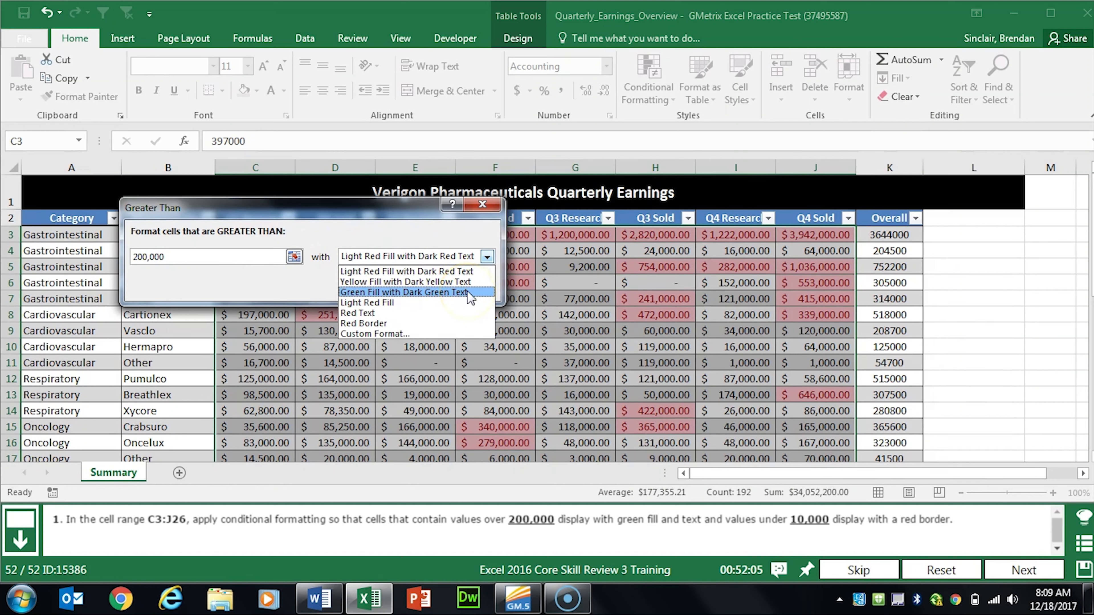
click(469, 292)
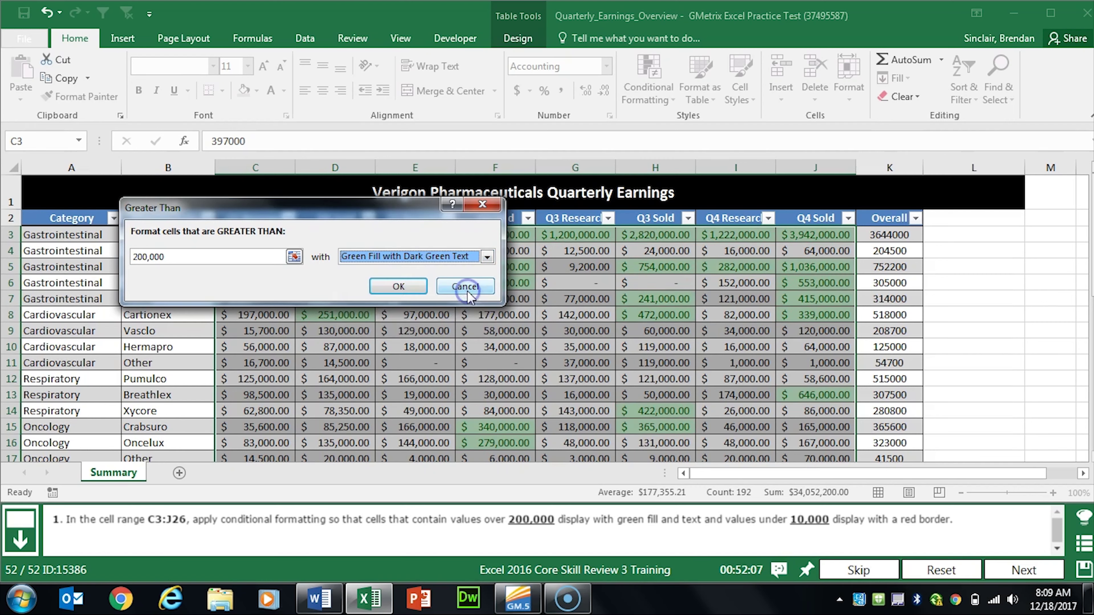
click(390, 286)
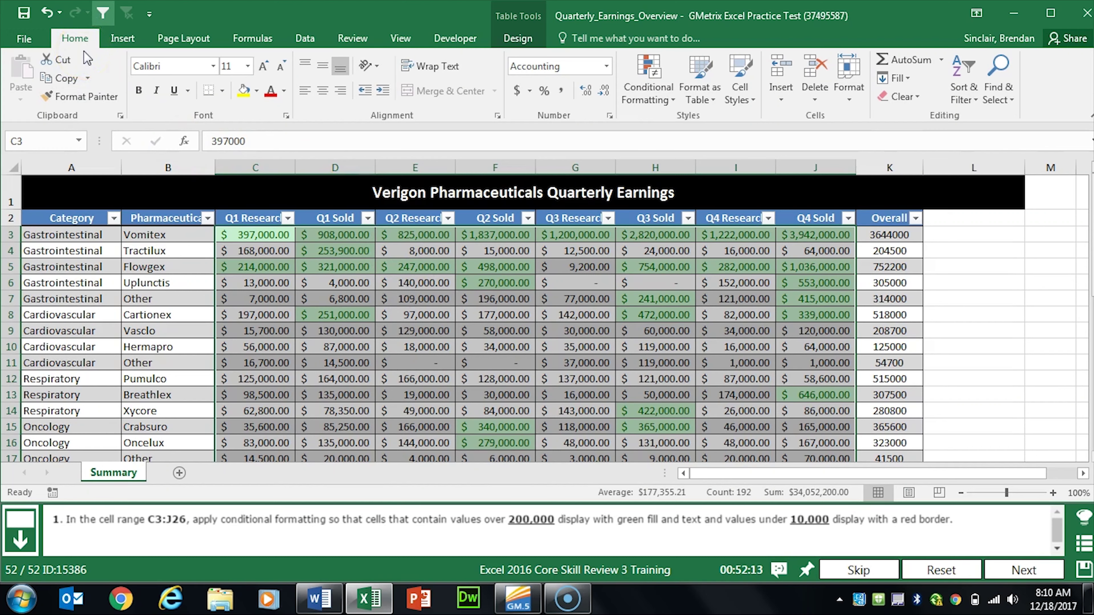
Step: Add a Less Than rule to C3:J26 that puts a red border on values under 10000
click(648, 92)
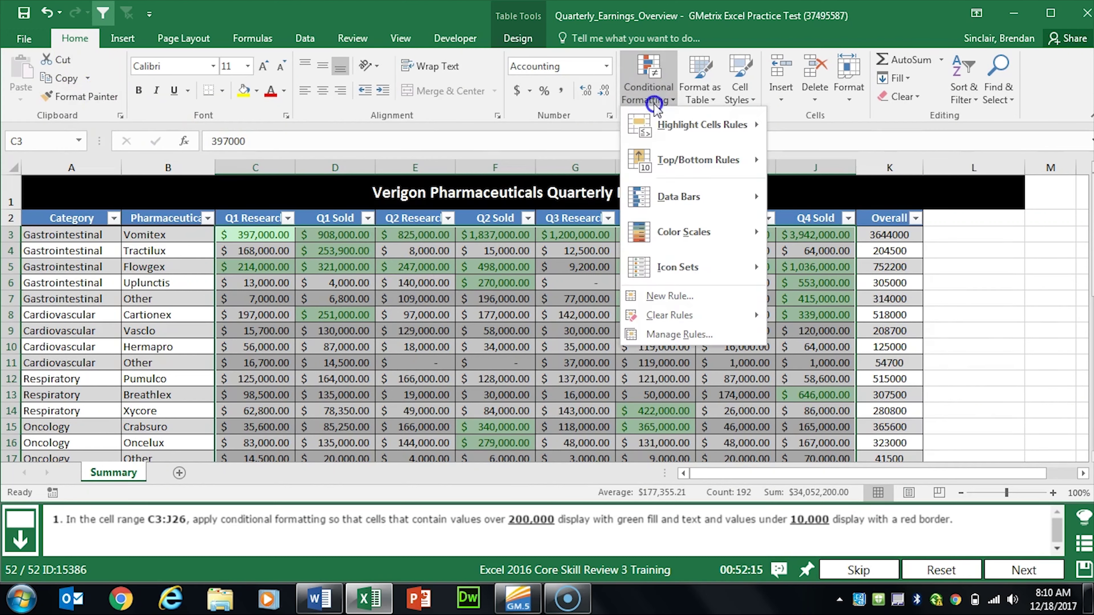
click(679, 127)
click(709, 127)
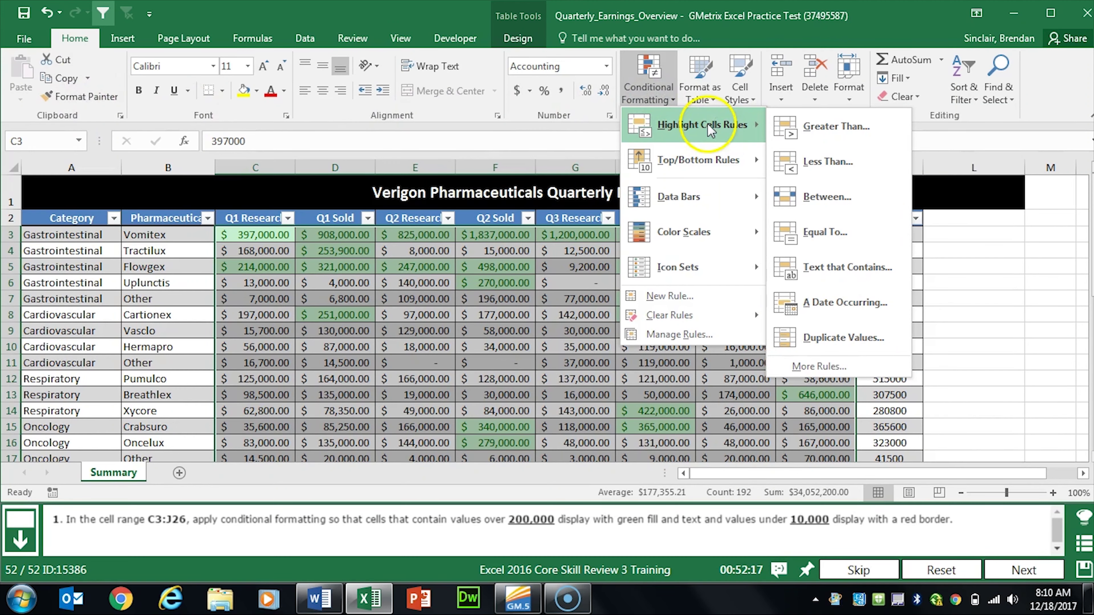
click(863, 169)
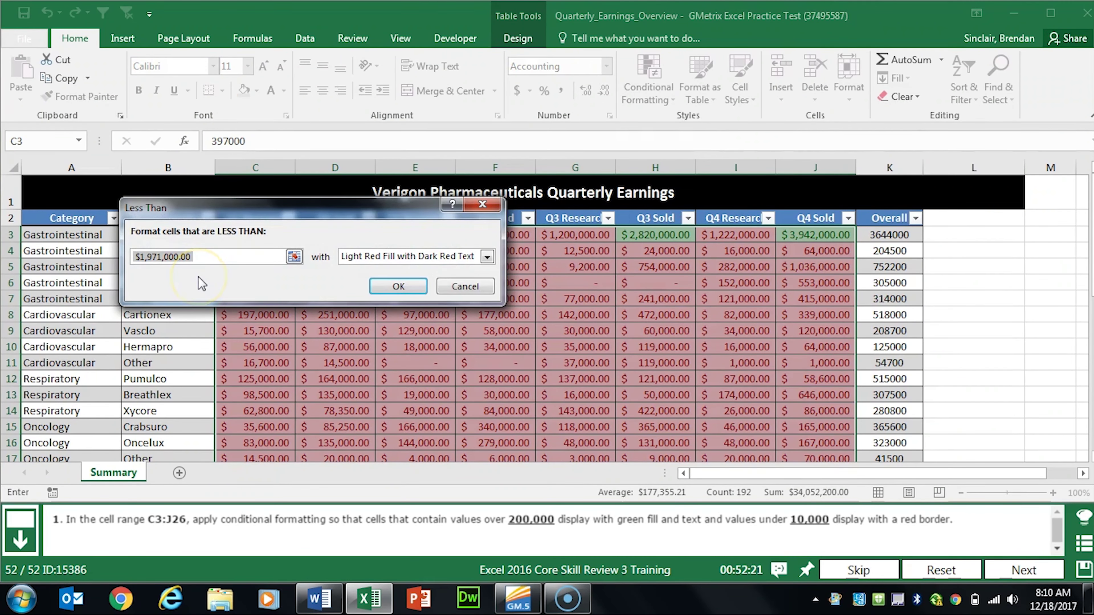
text(10000)
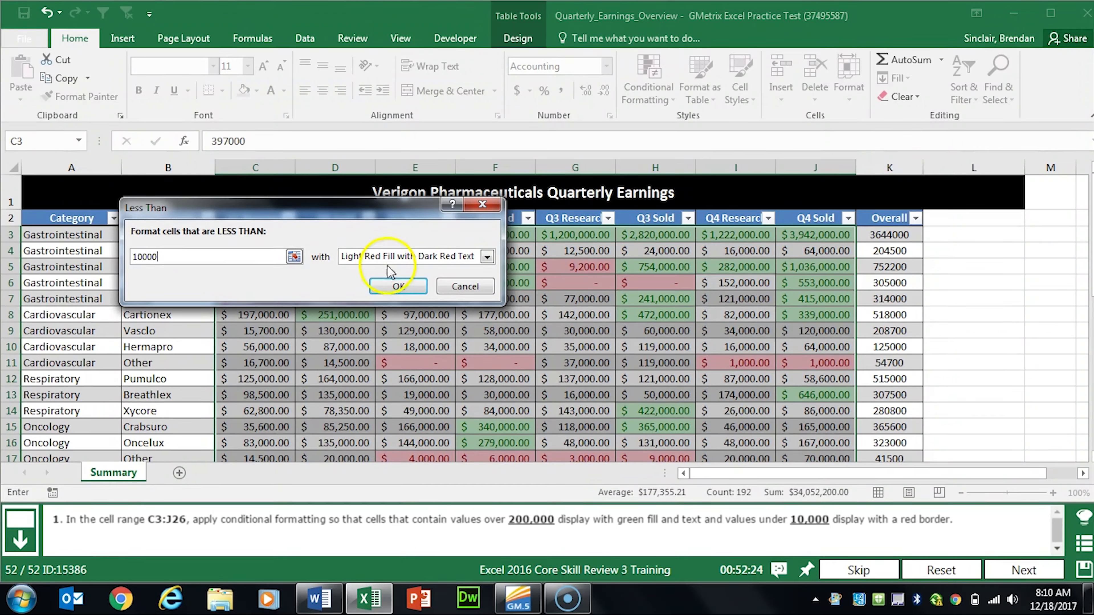
click(379, 256)
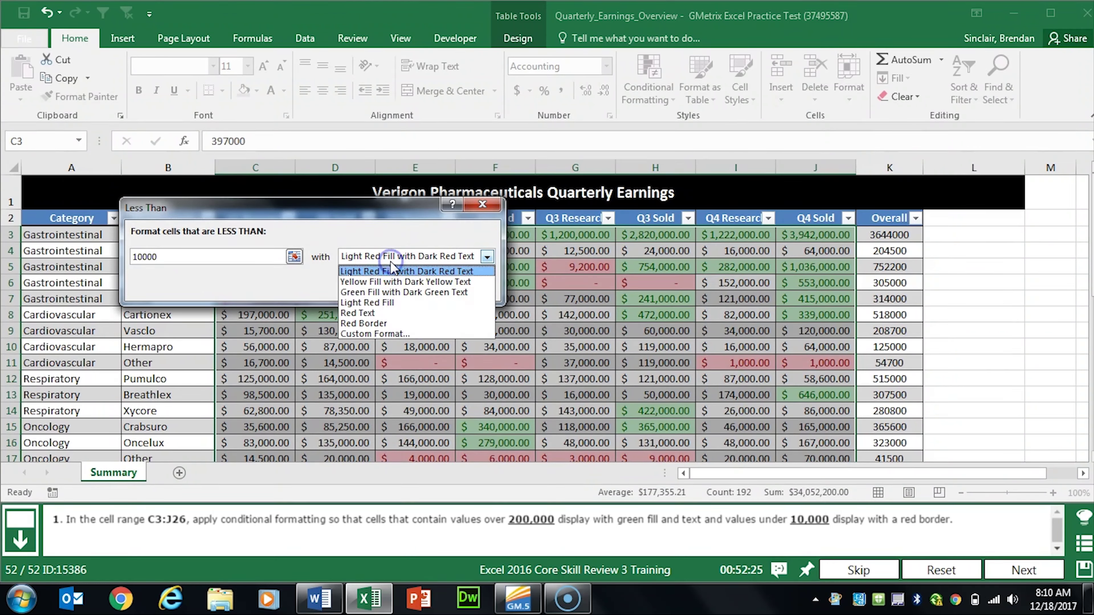
click(395, 324)
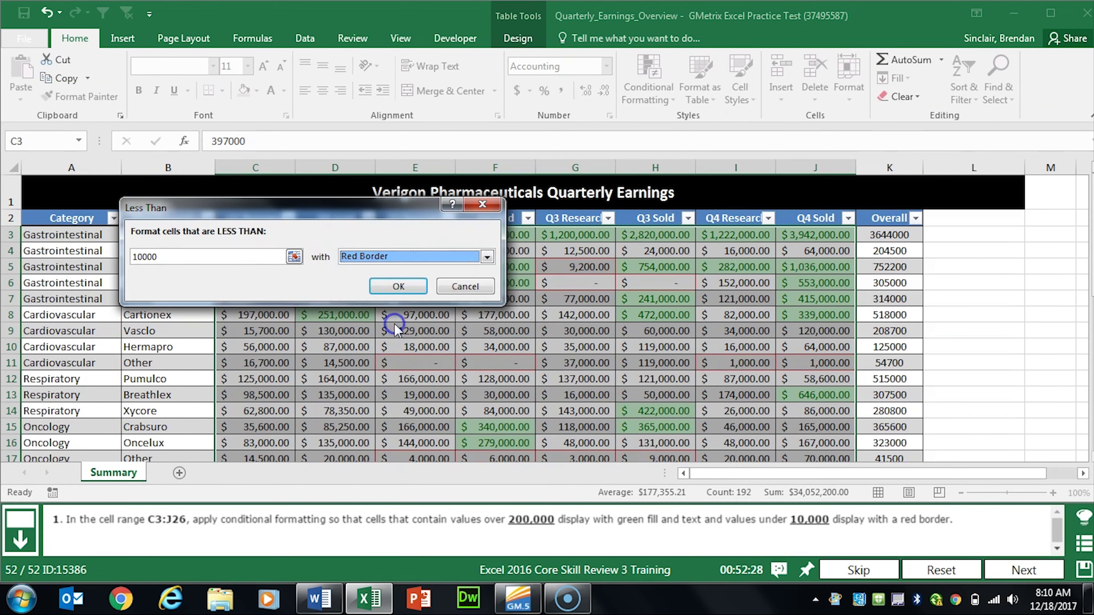
click(395, 284)
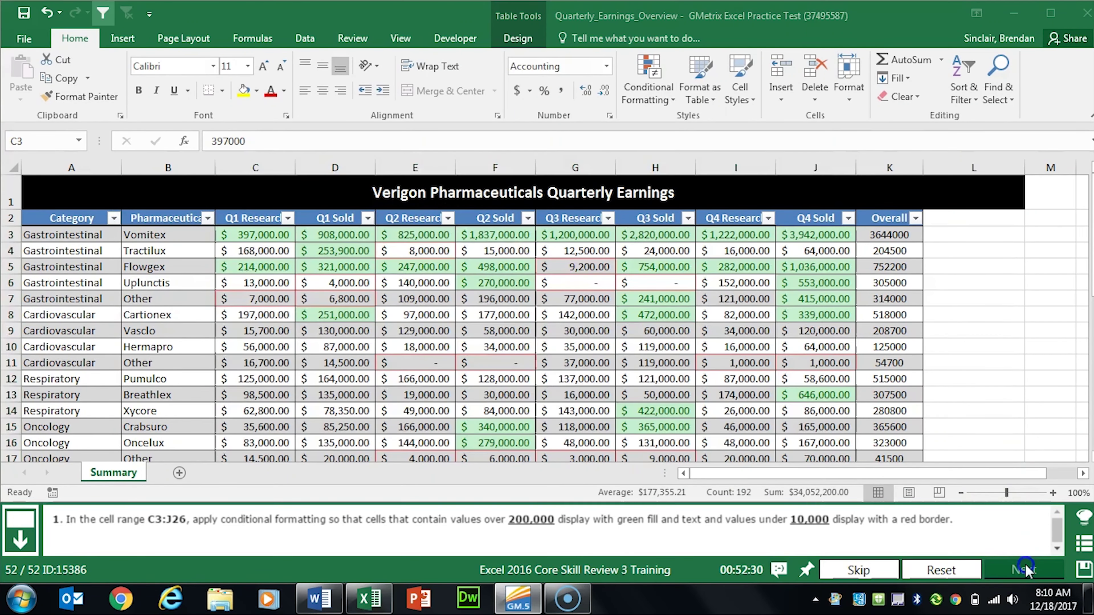